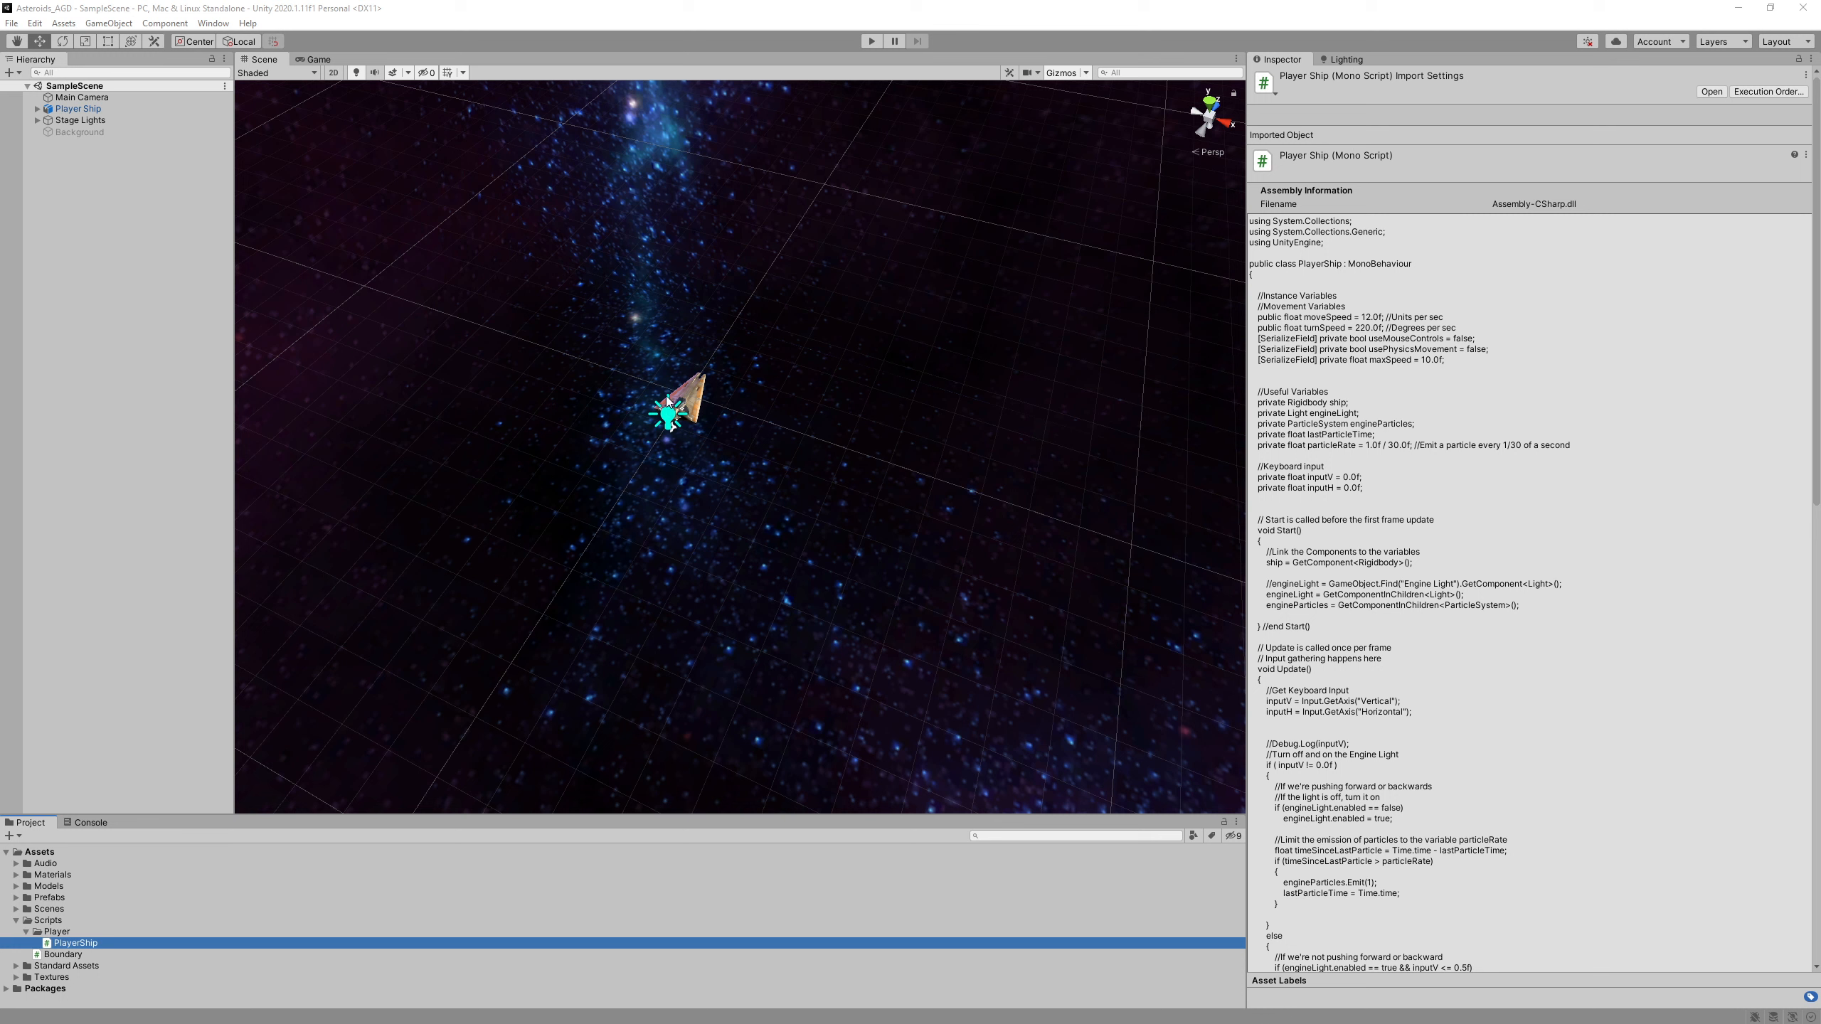
- Run the game, fly the player ship around to test its movement, and stop the test
left_click(868, 44)
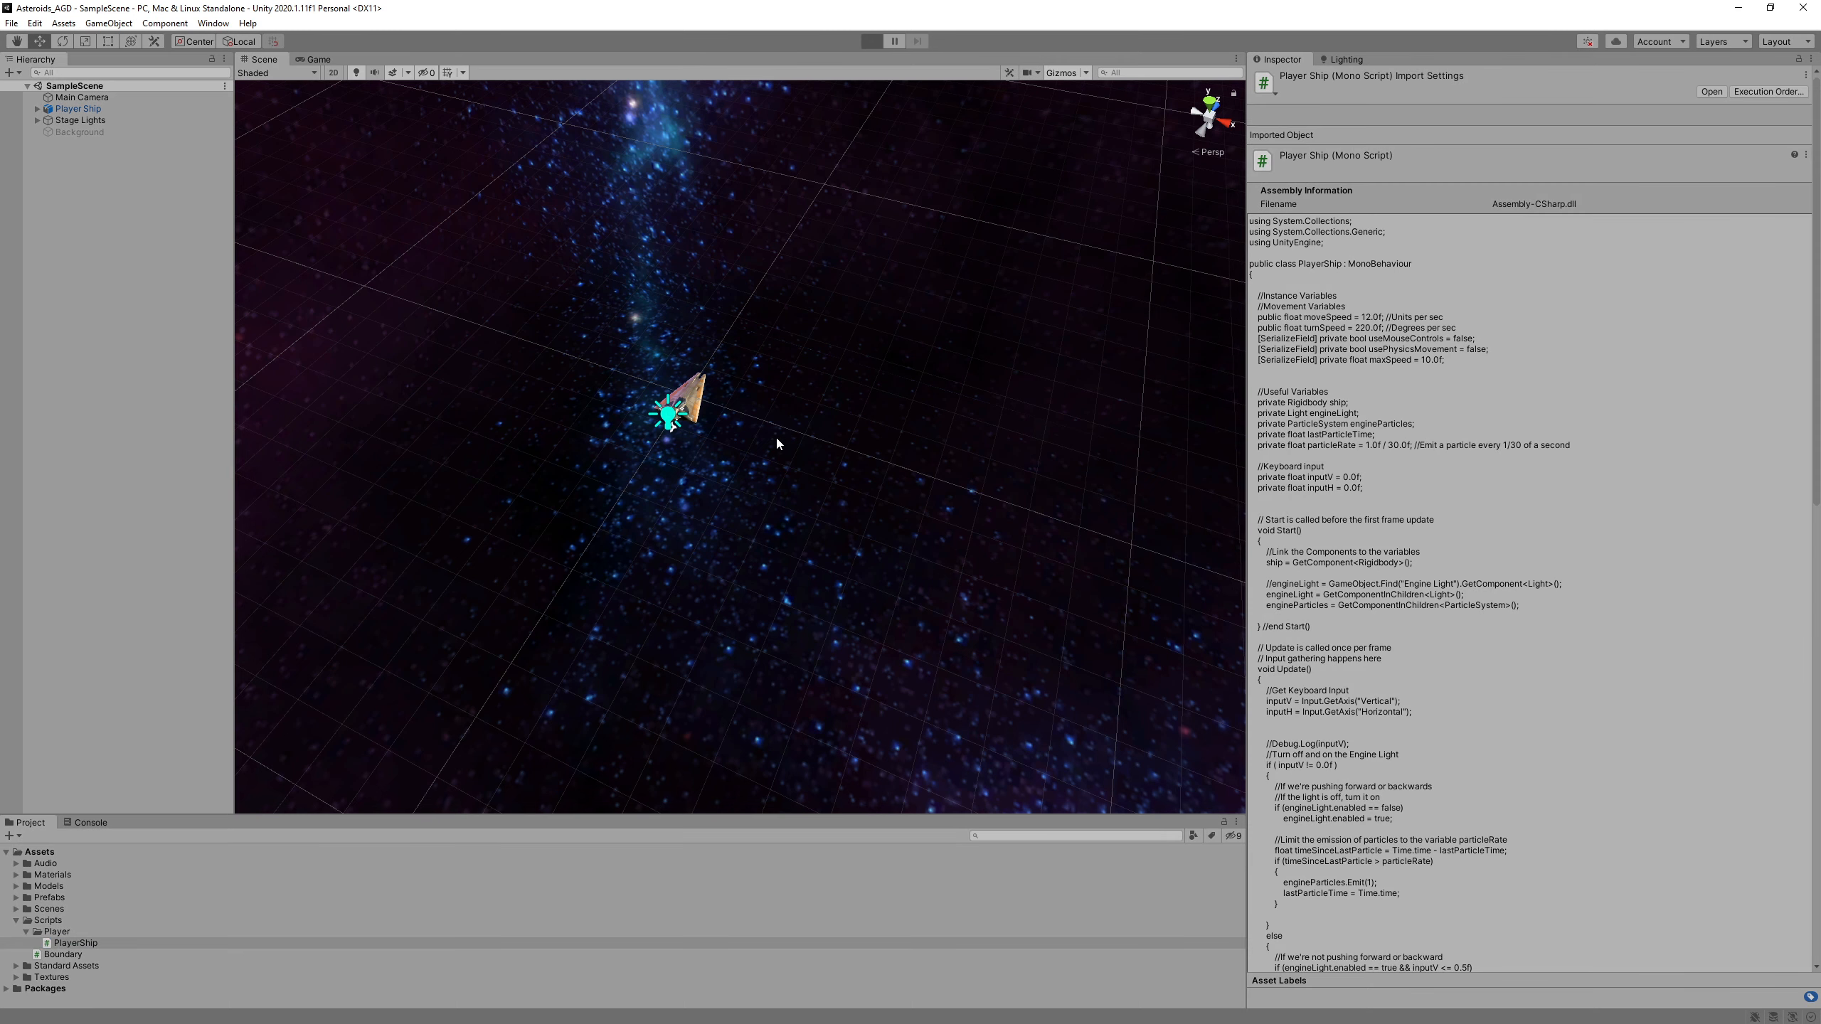
key("w")
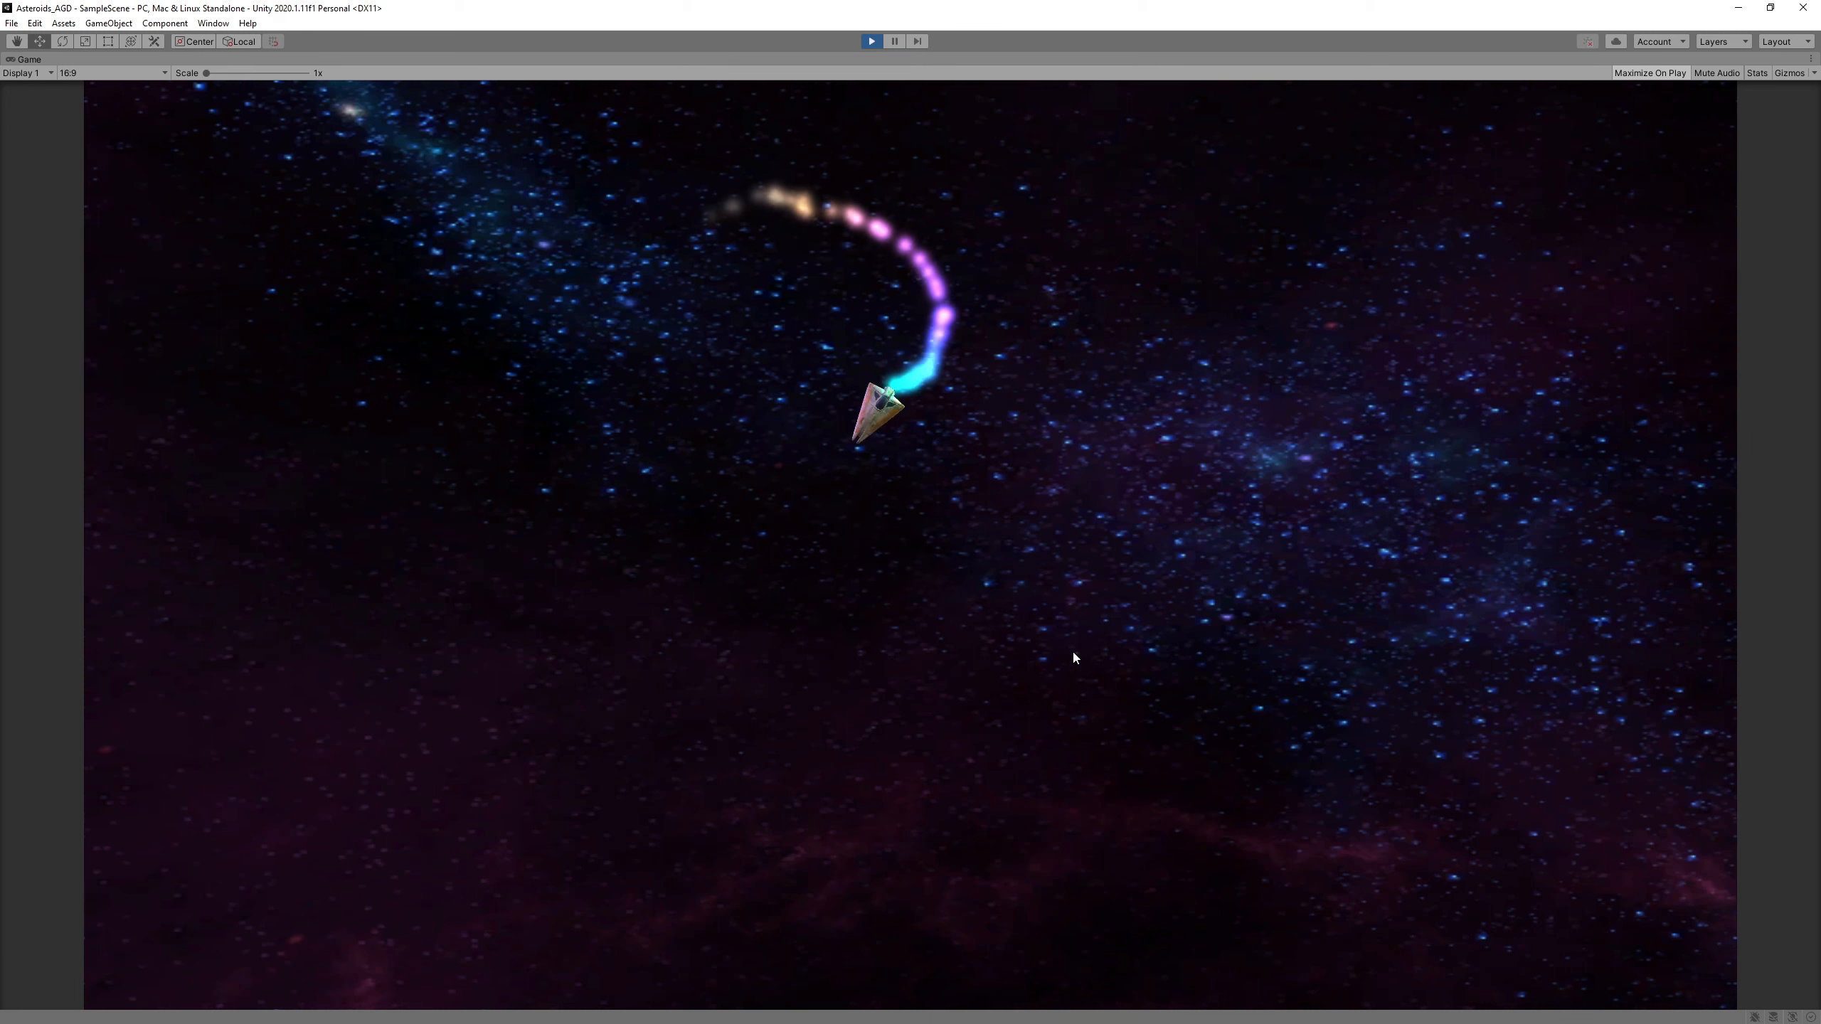
left_click(871, 41)
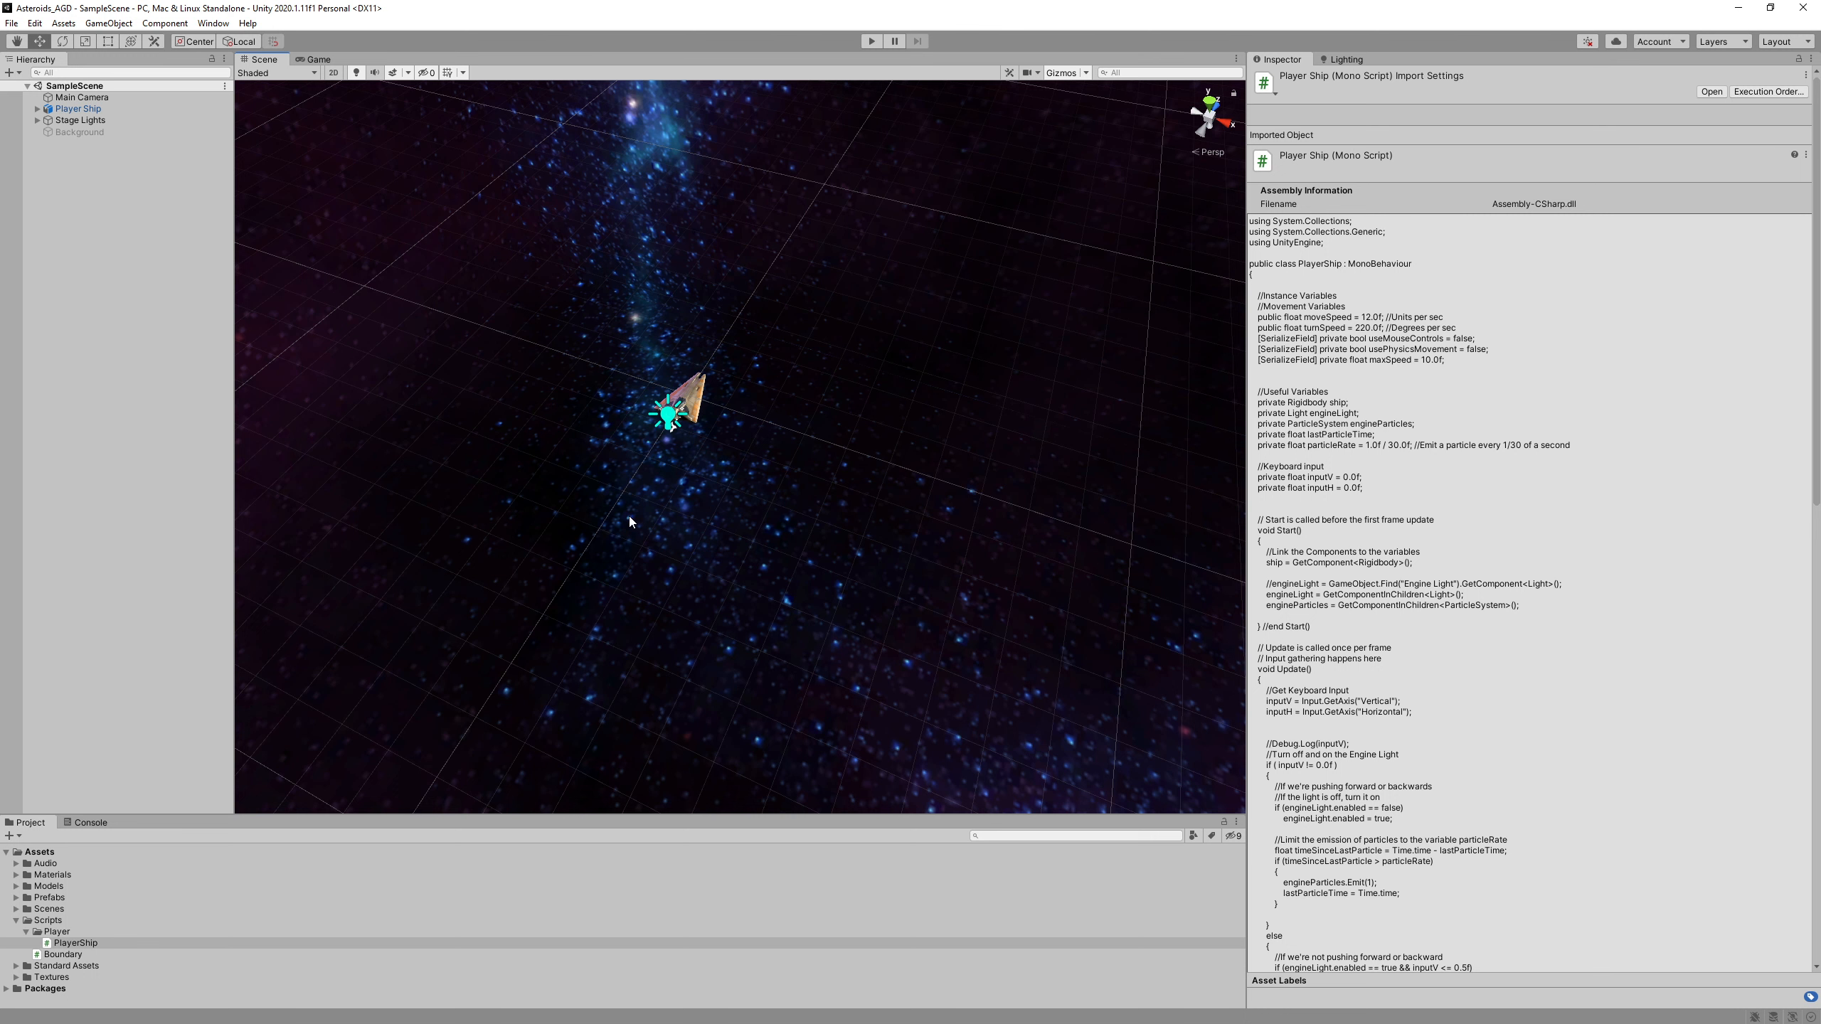
- Create a folder named Player inside the project's Prefabs folder
left_click_drag(402, 817, 404, 764)
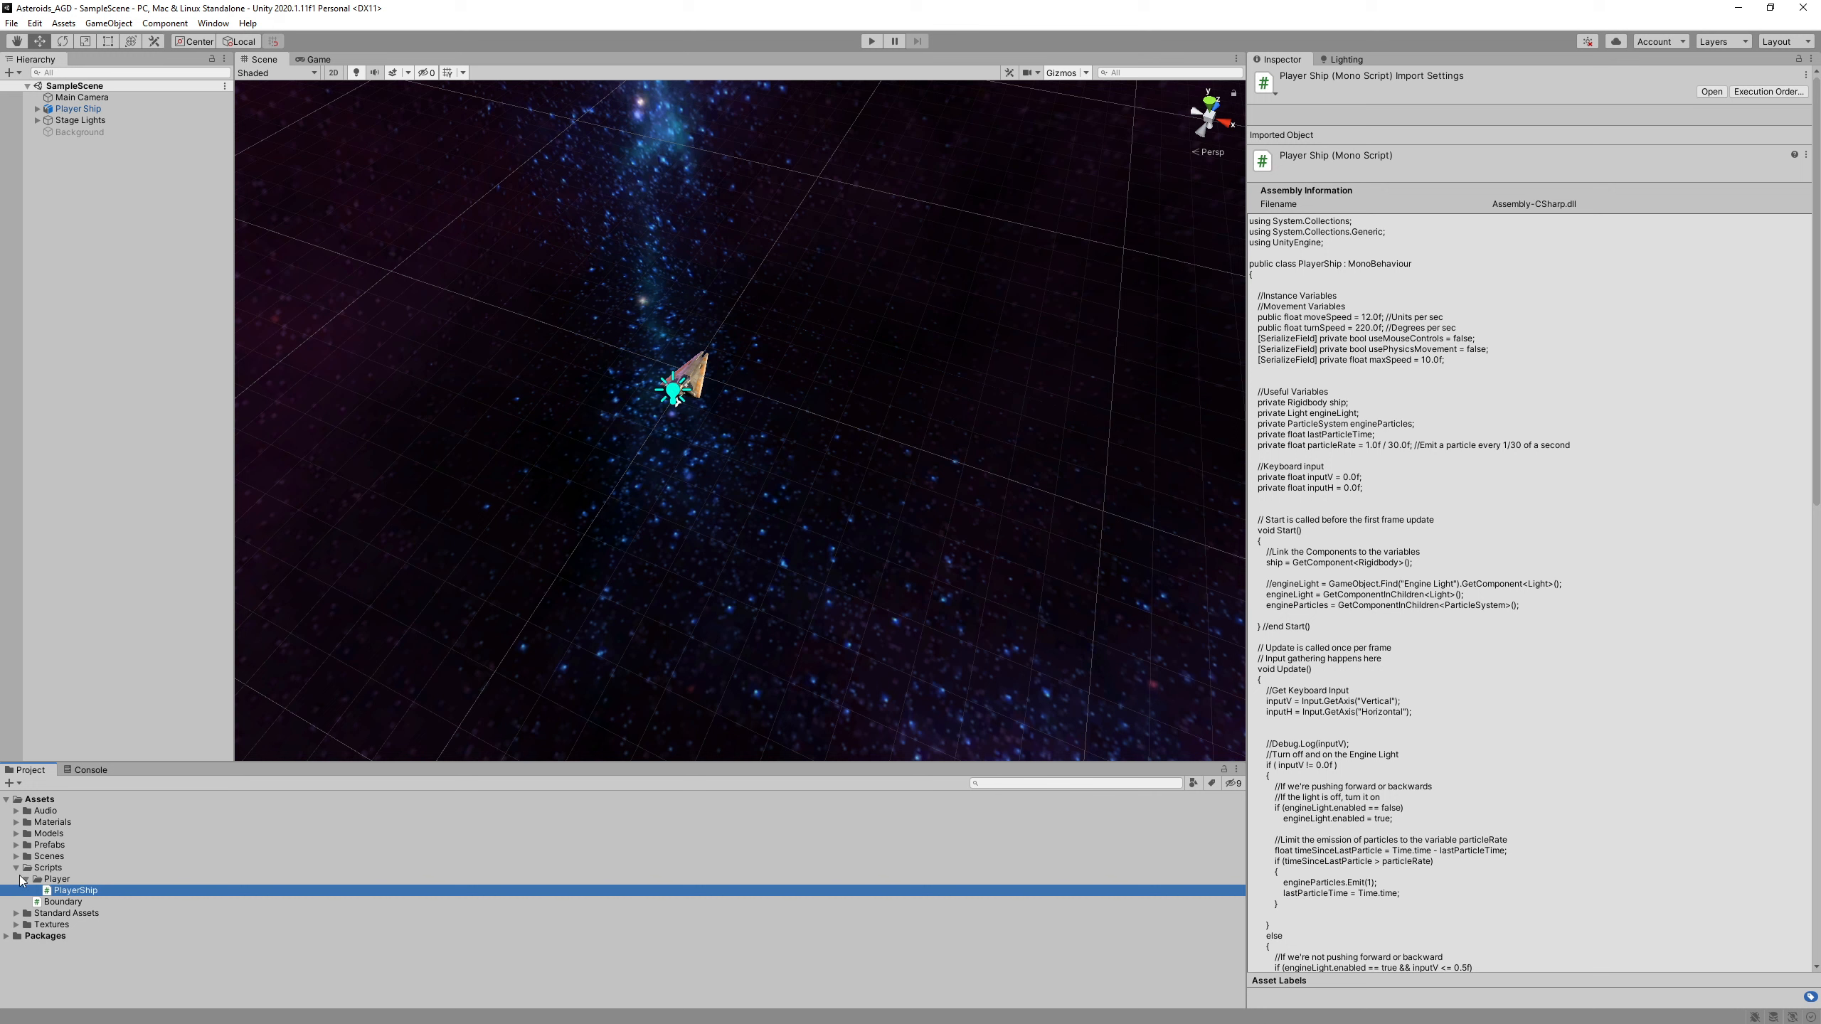
left_click(16, 846)
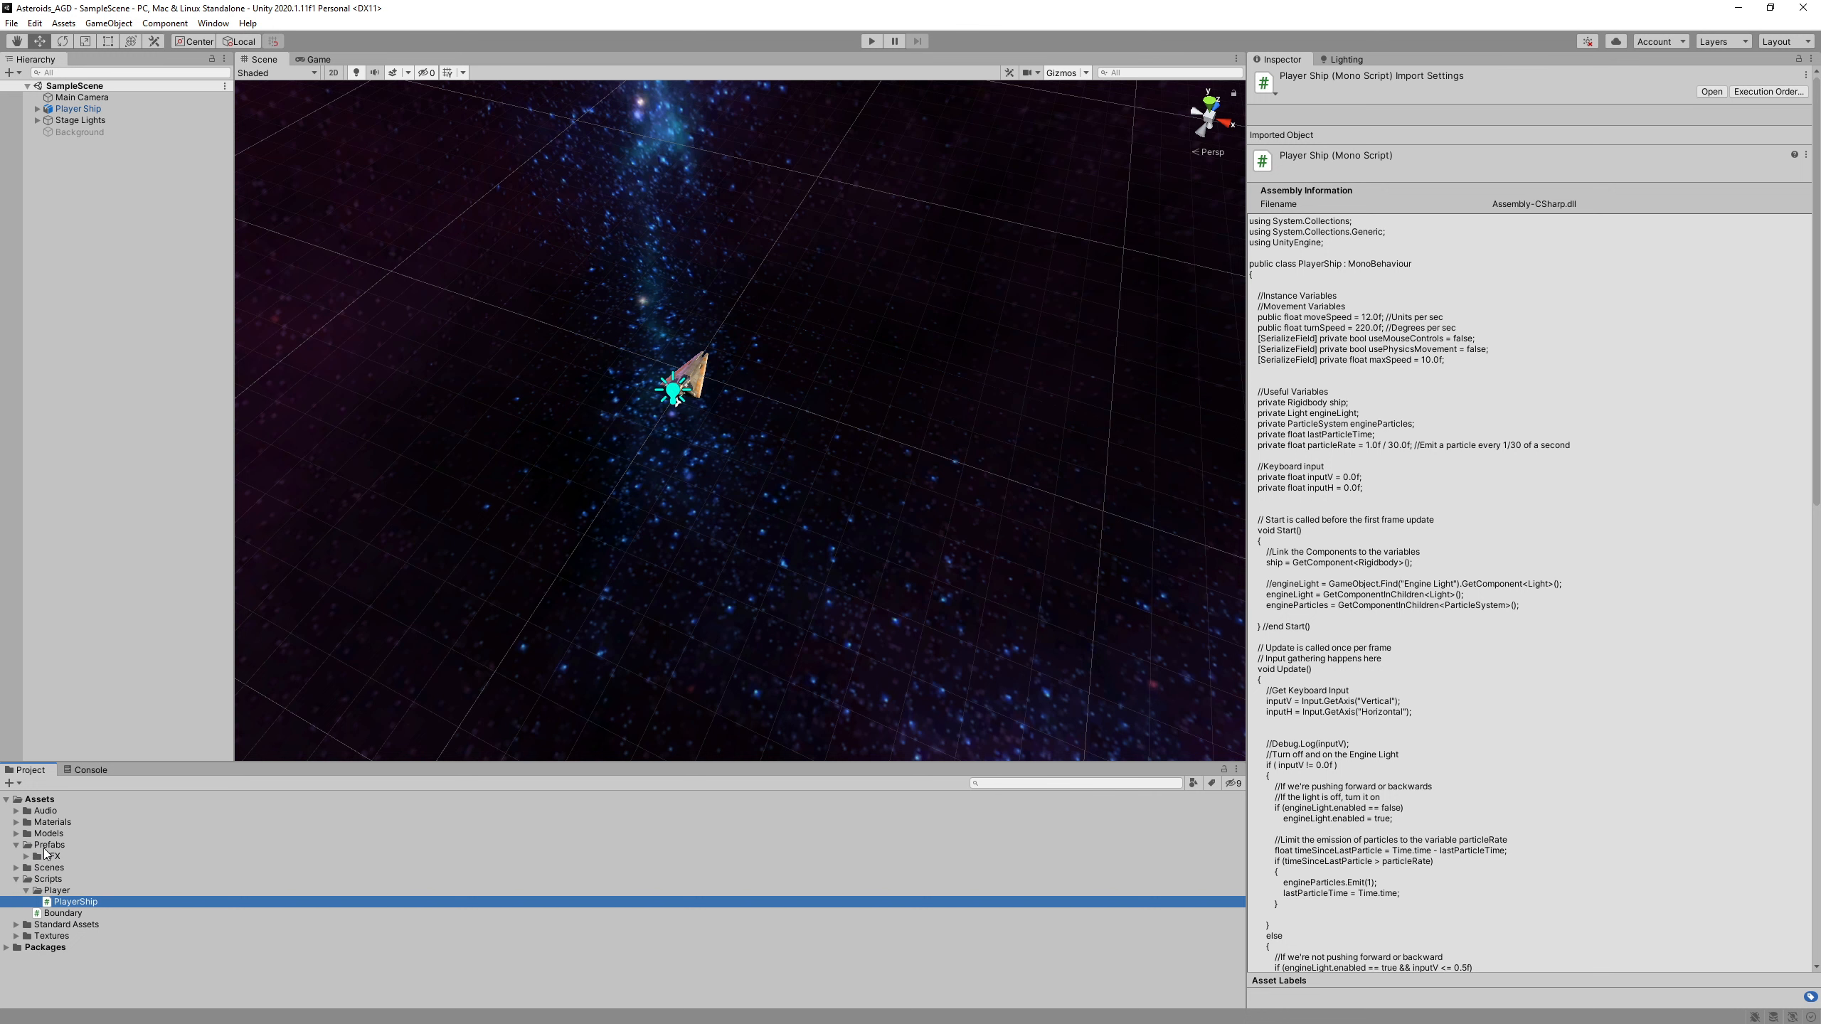
right_click(44, 846)
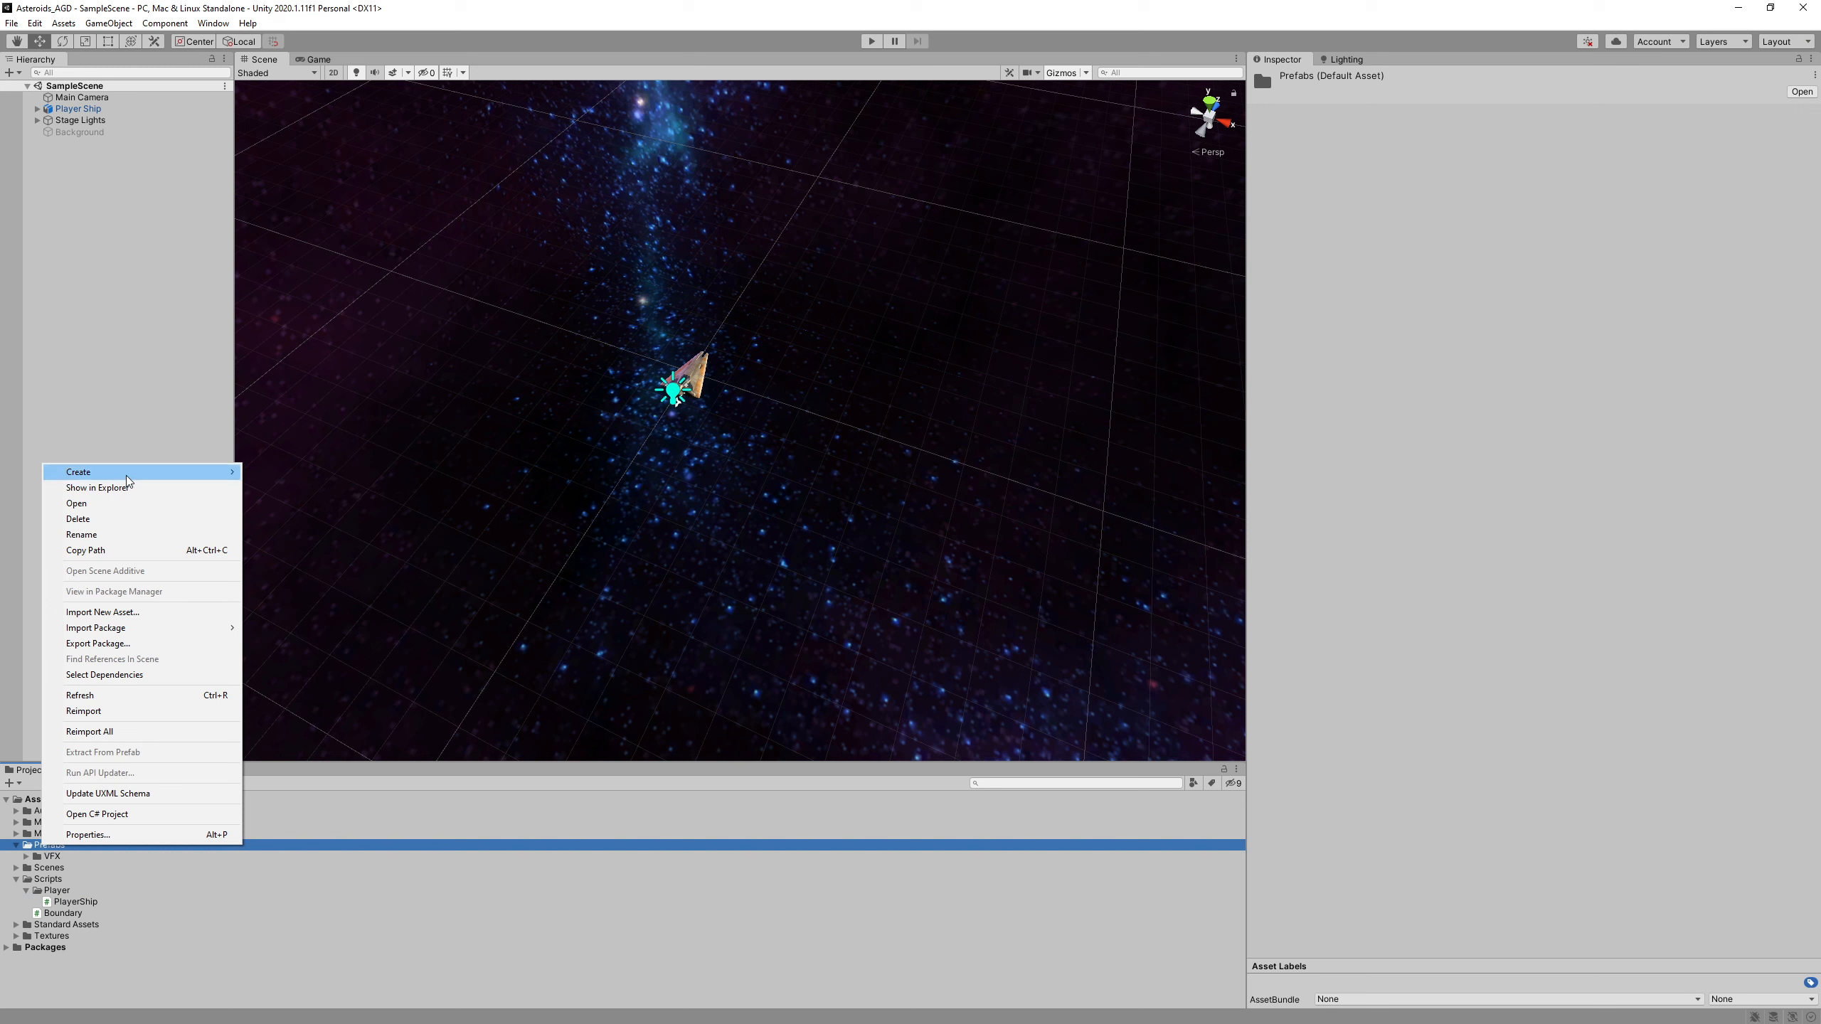
mouse_move(128, 479)
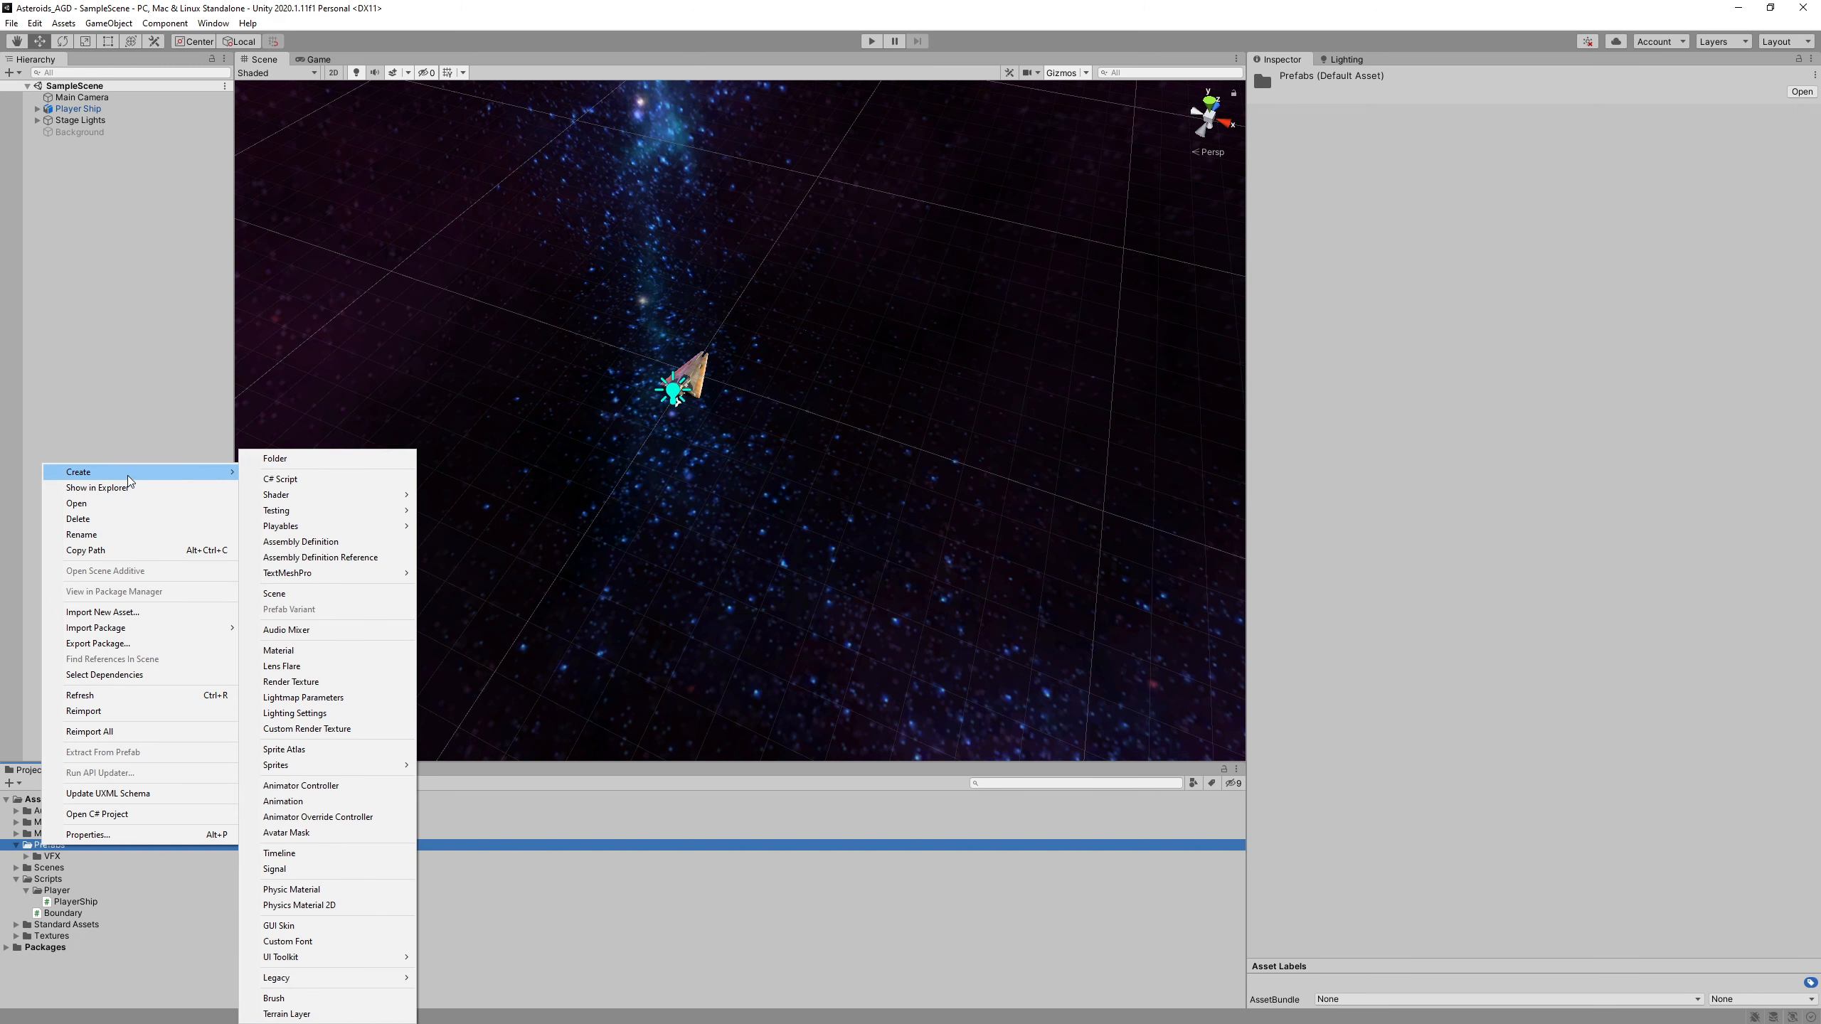
left_click(320, 459)
type("Player")
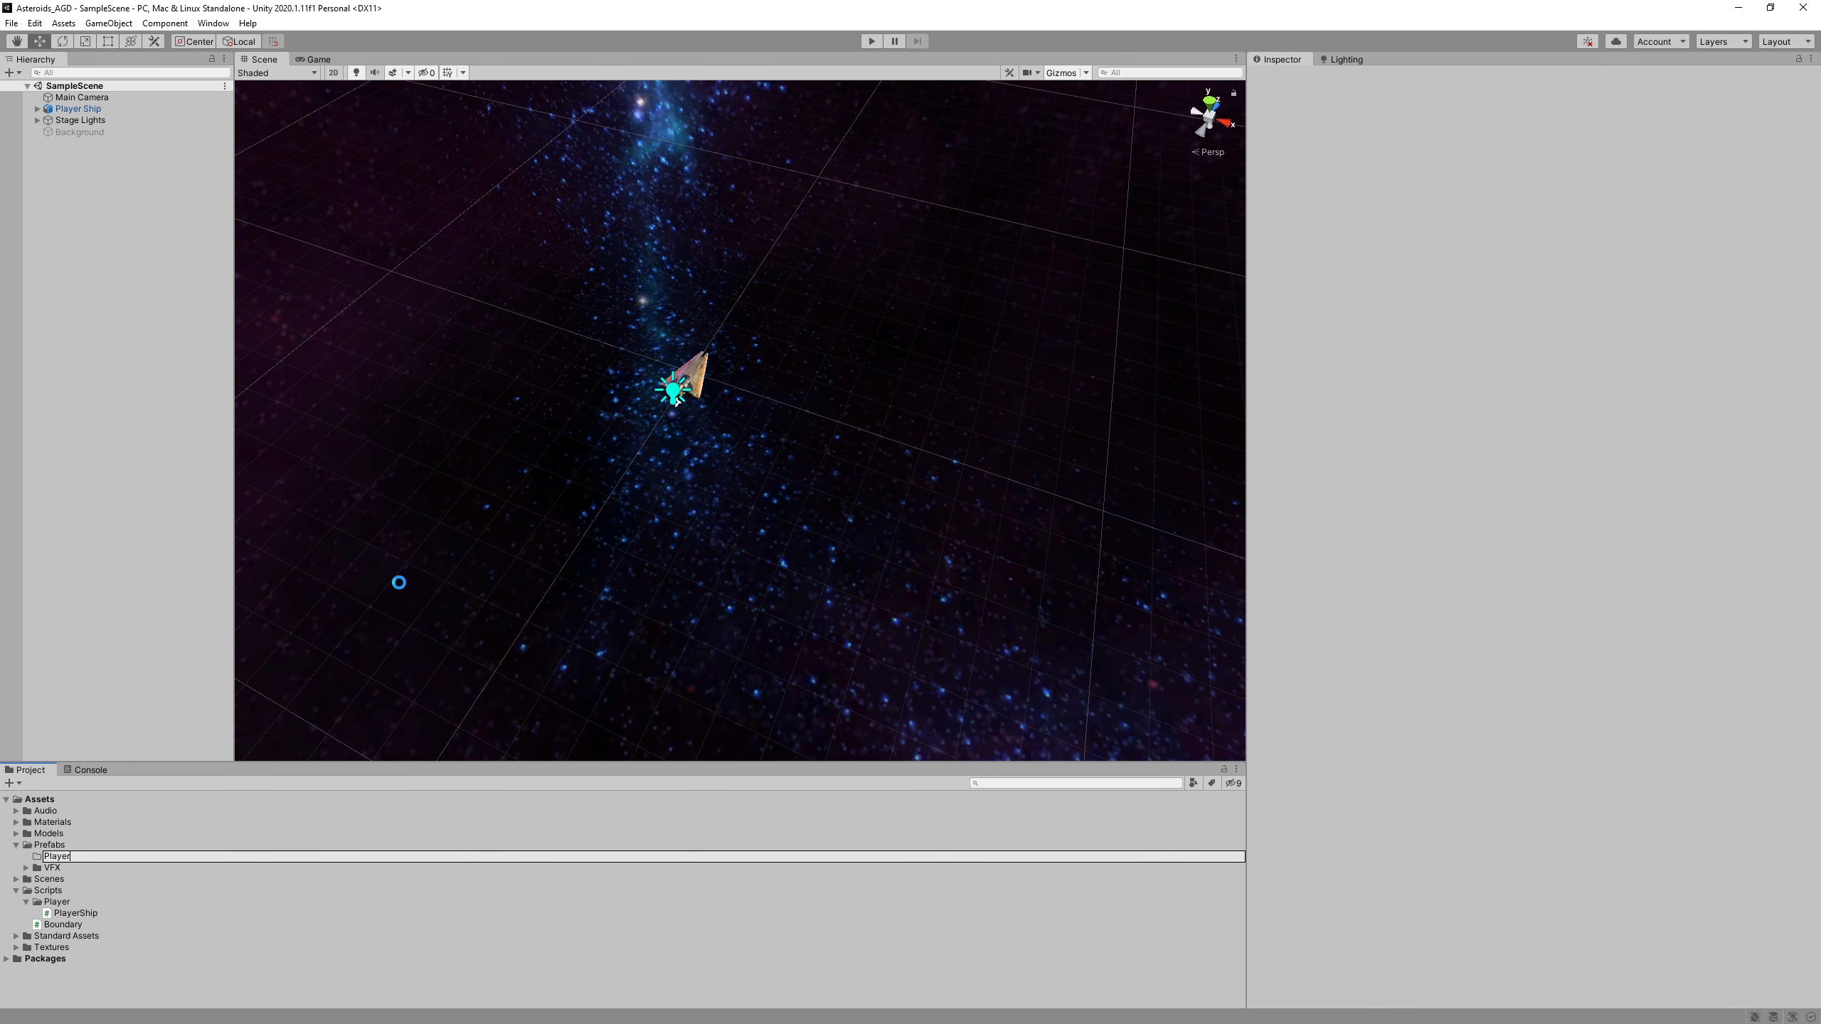
key("Return")
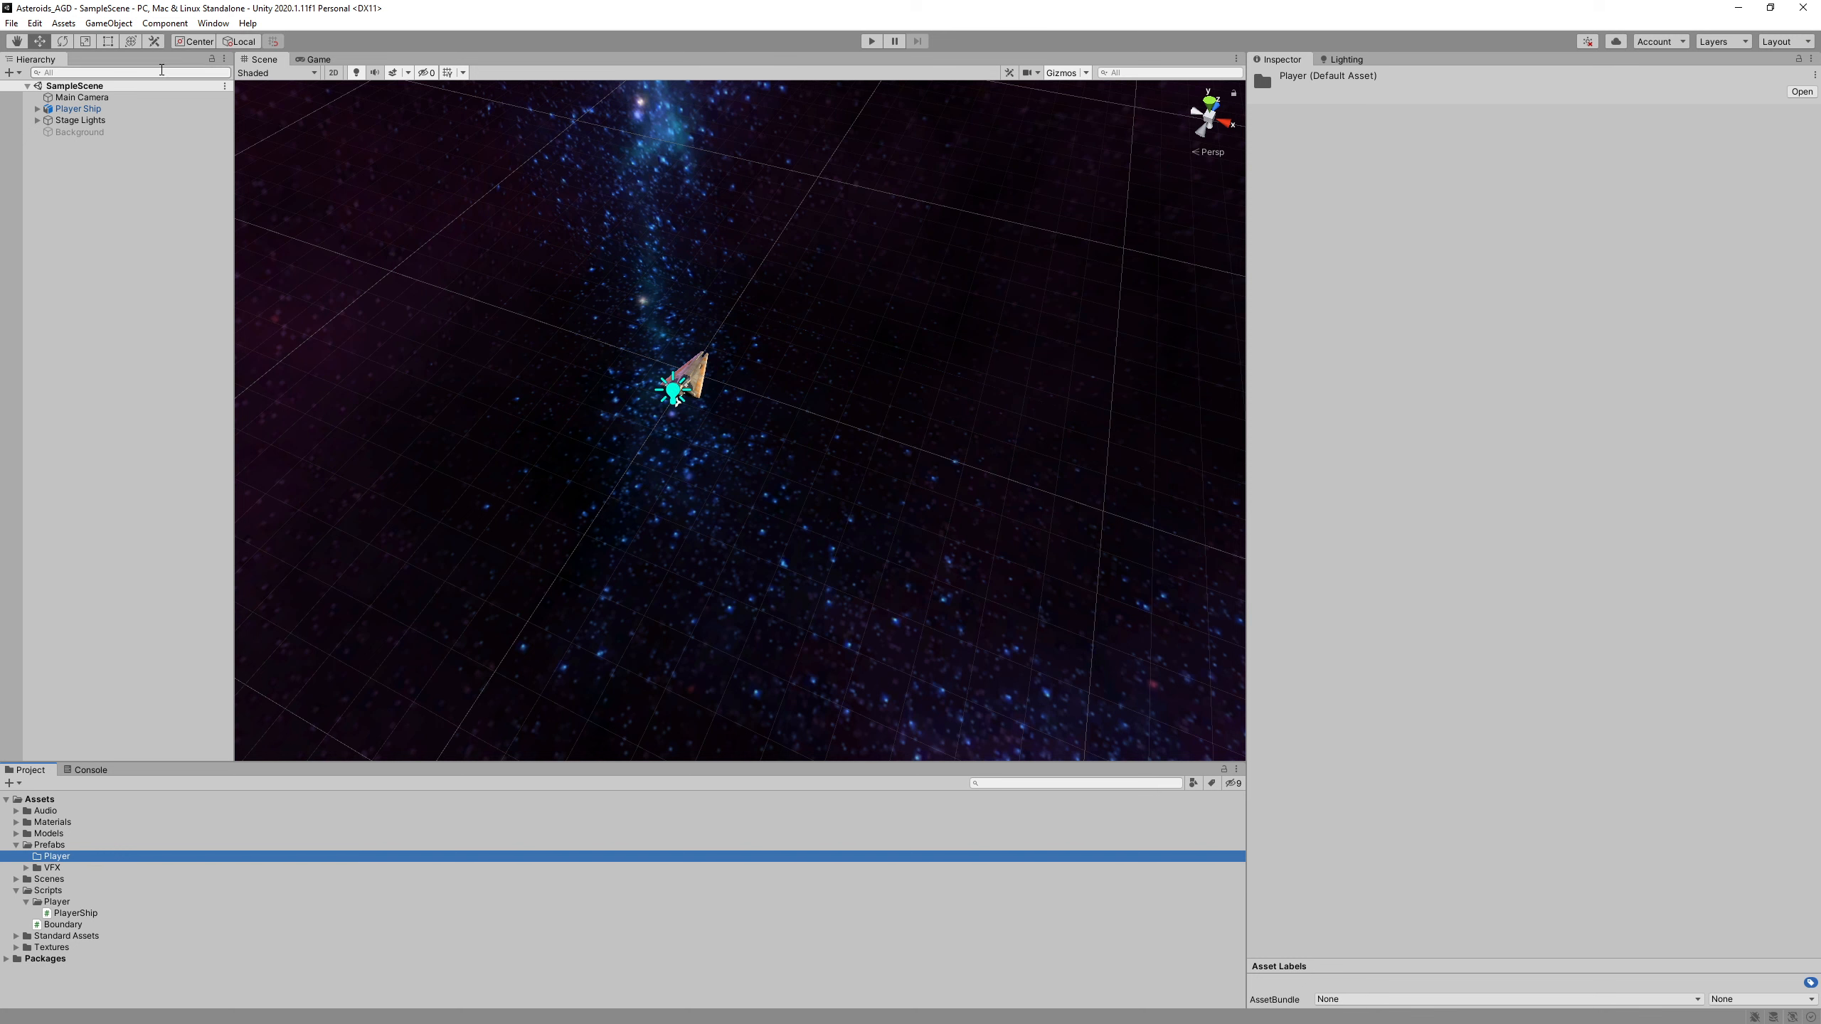
left_click(108, 24)
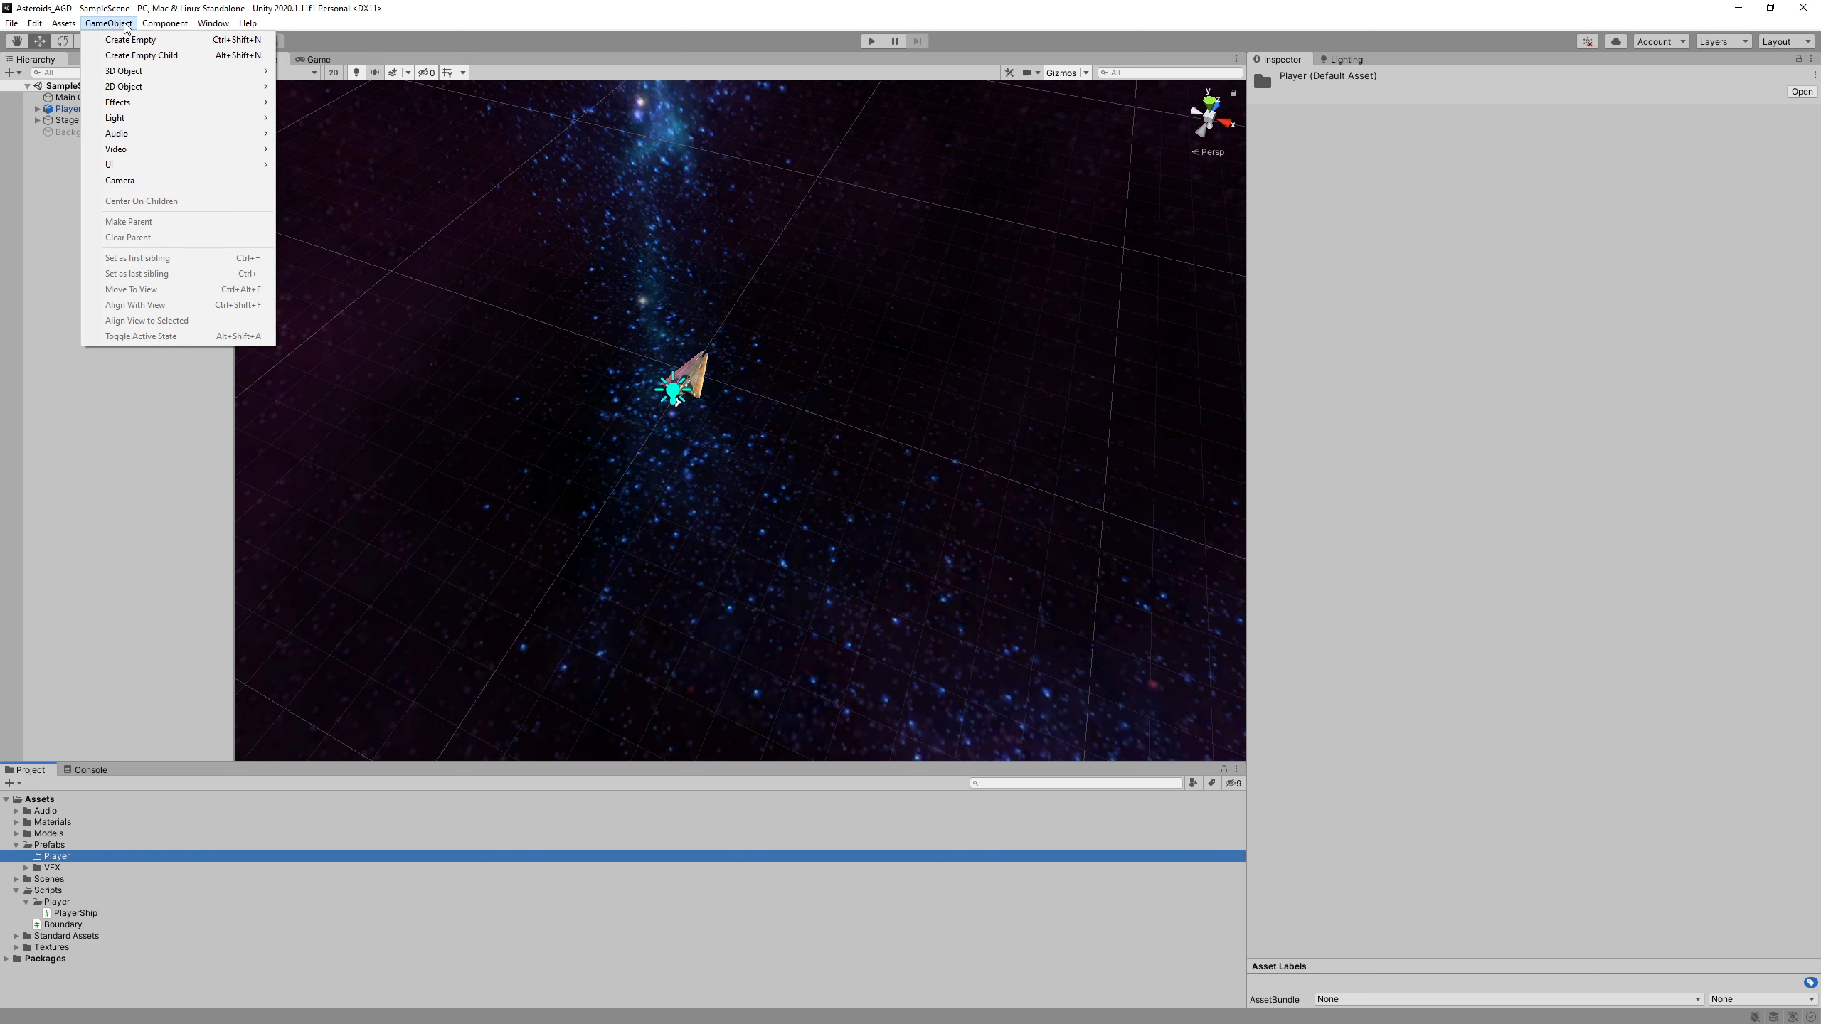
left_click(97, 23)
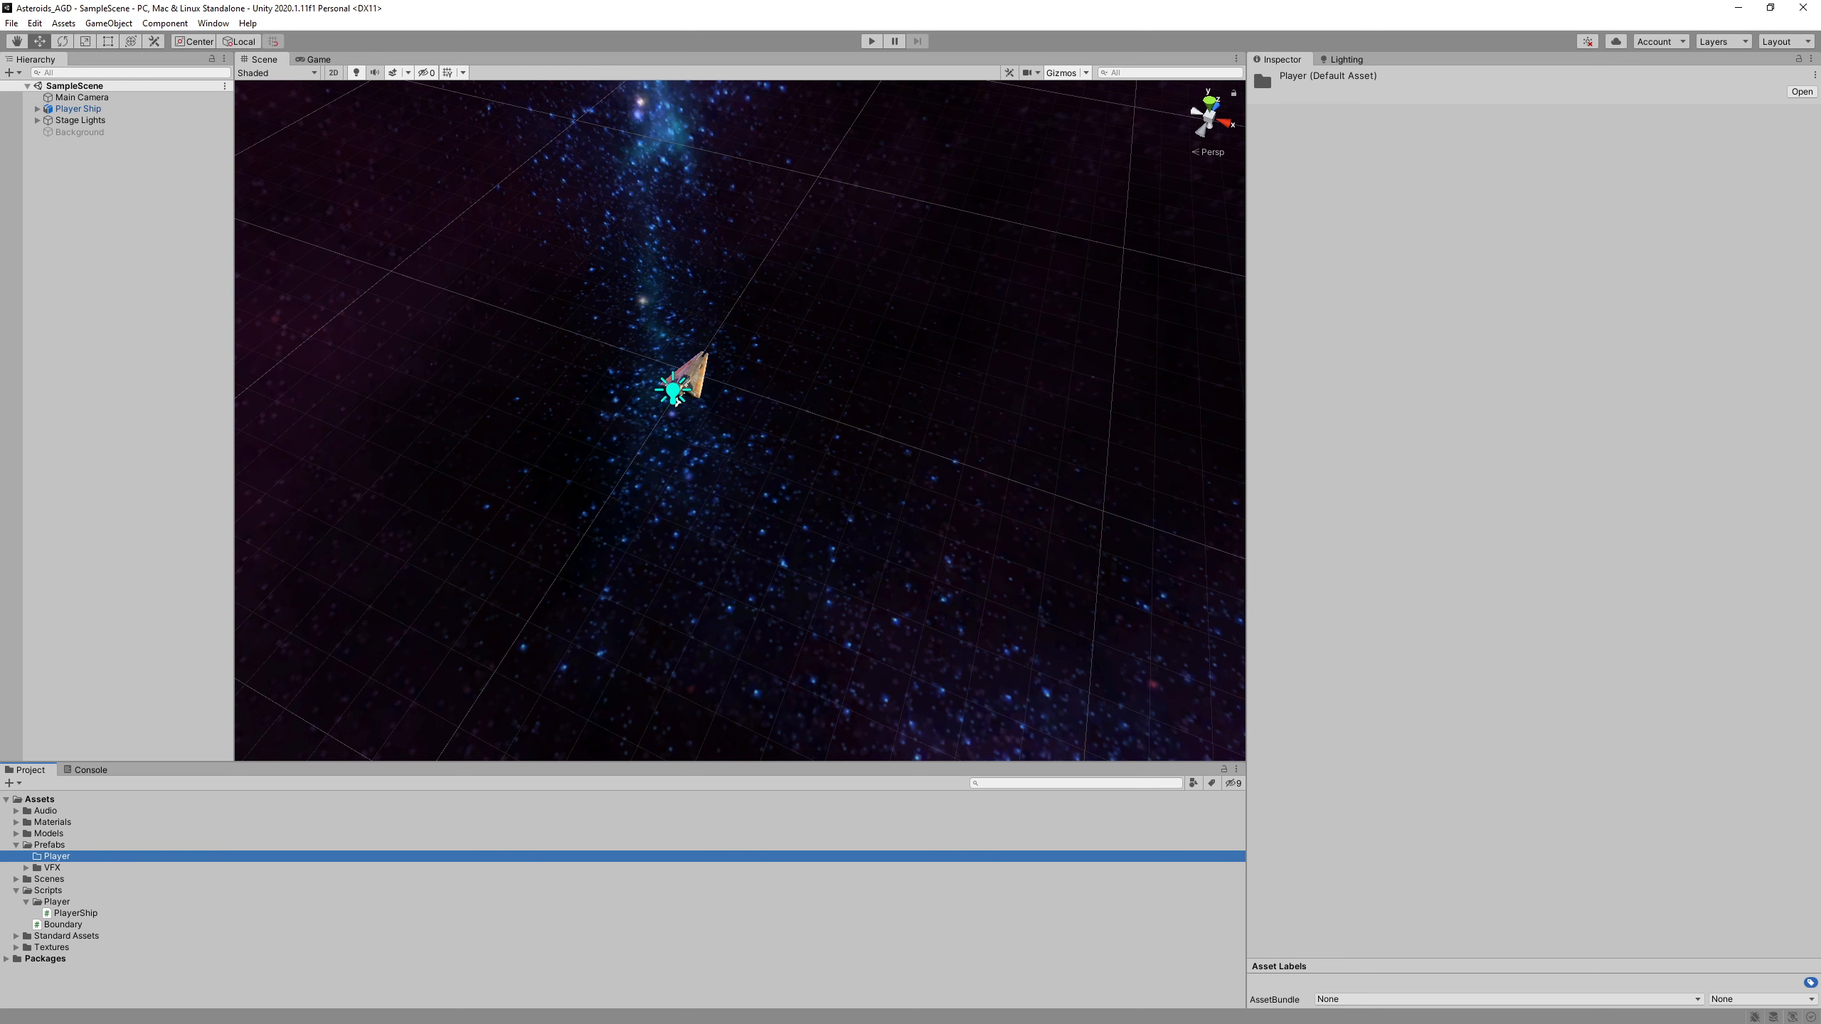
right_click(65, 860)
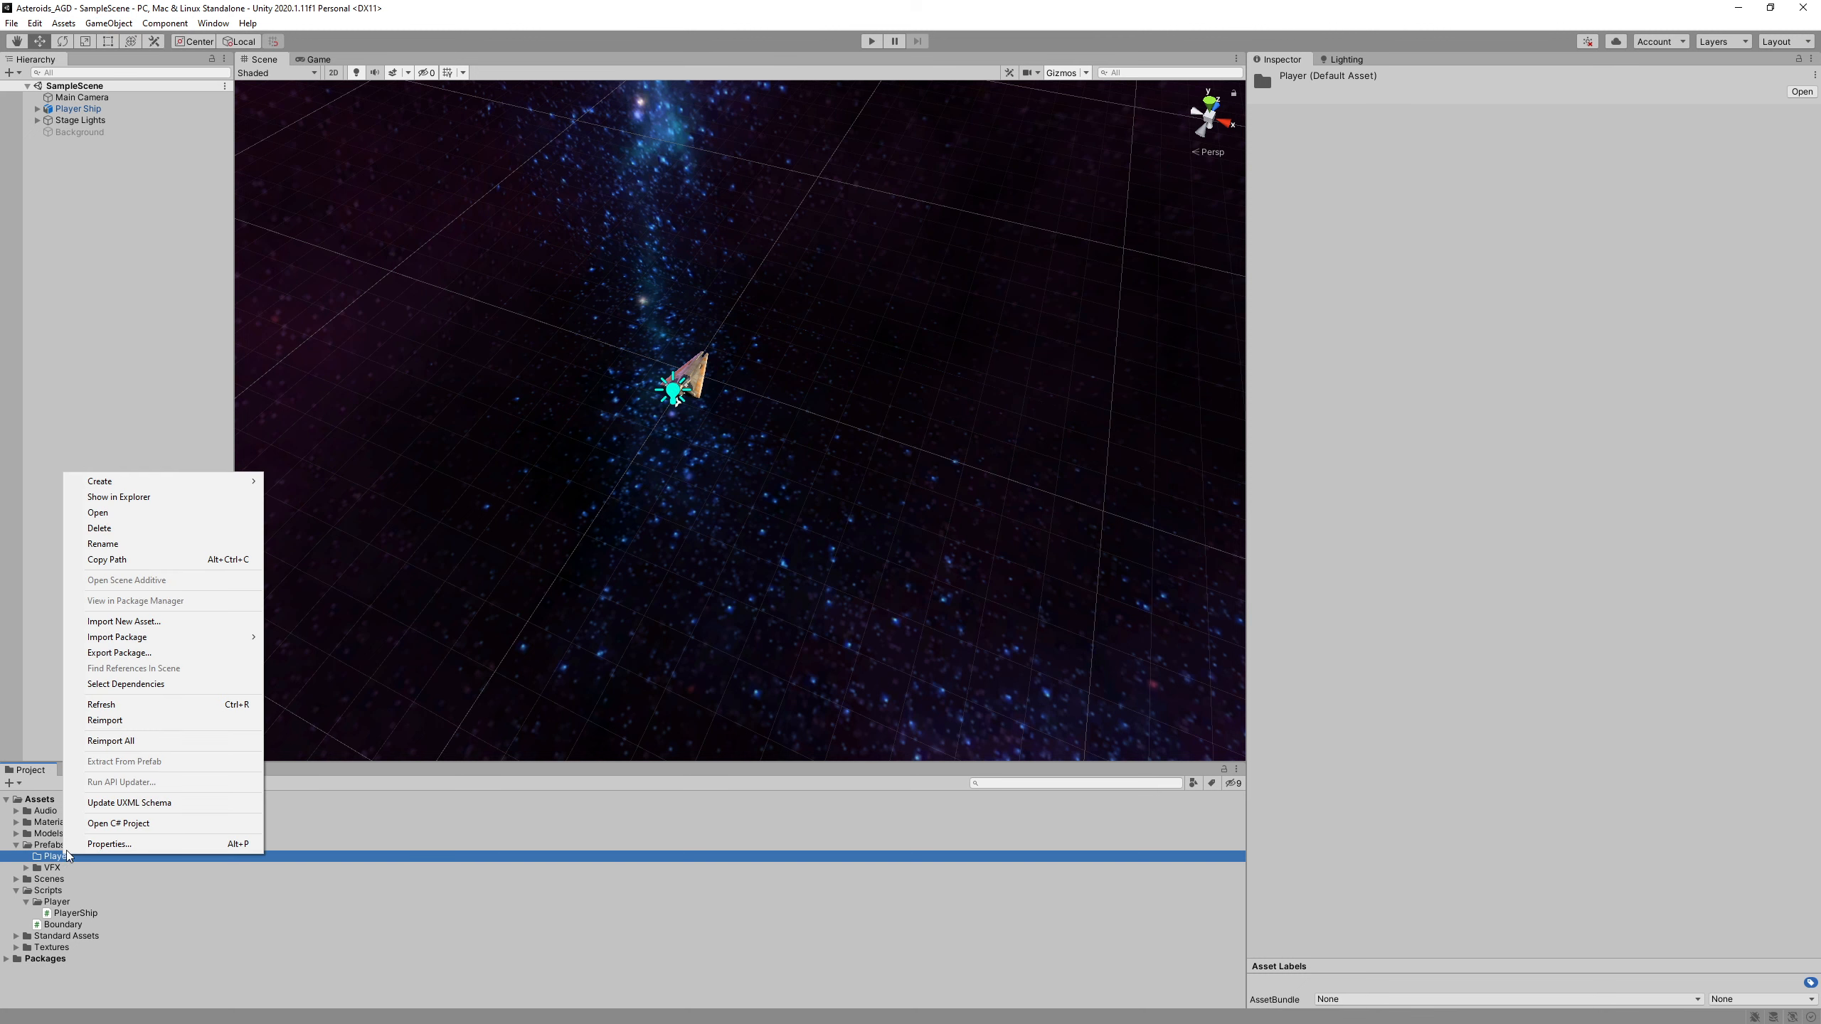
mouse_move(168, 483)
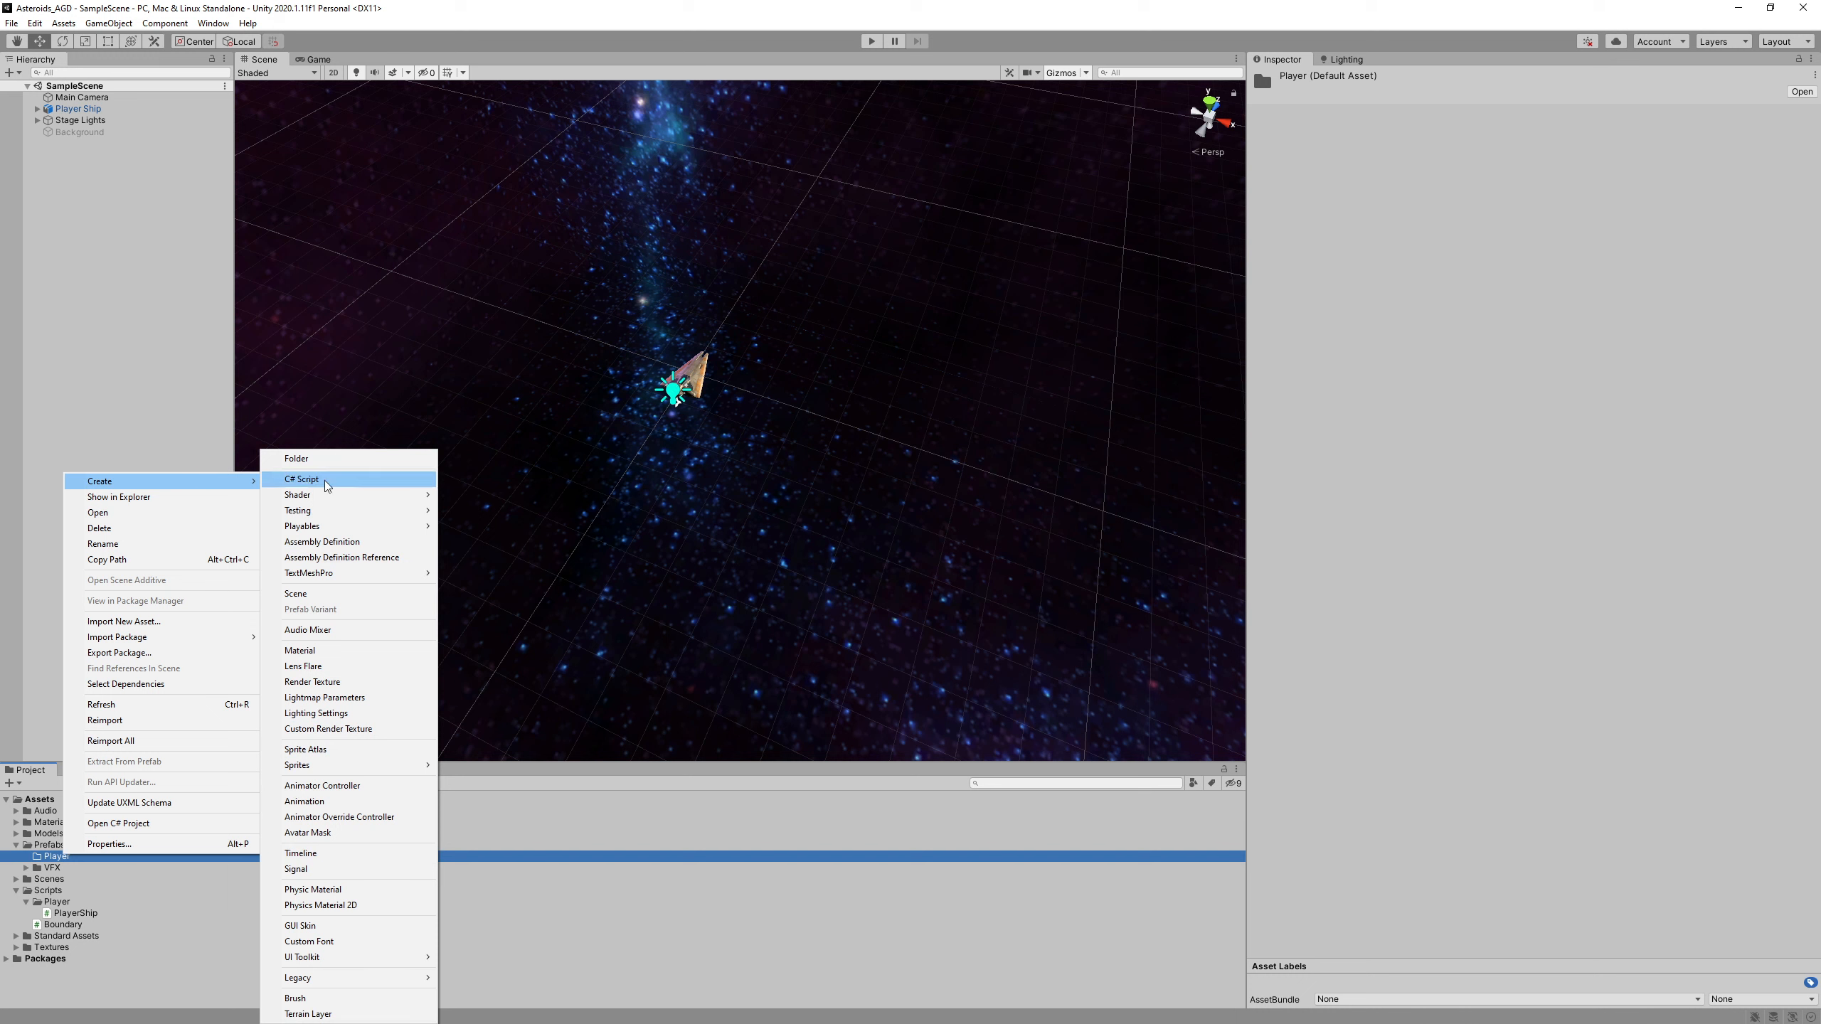
left_click(366, 286)
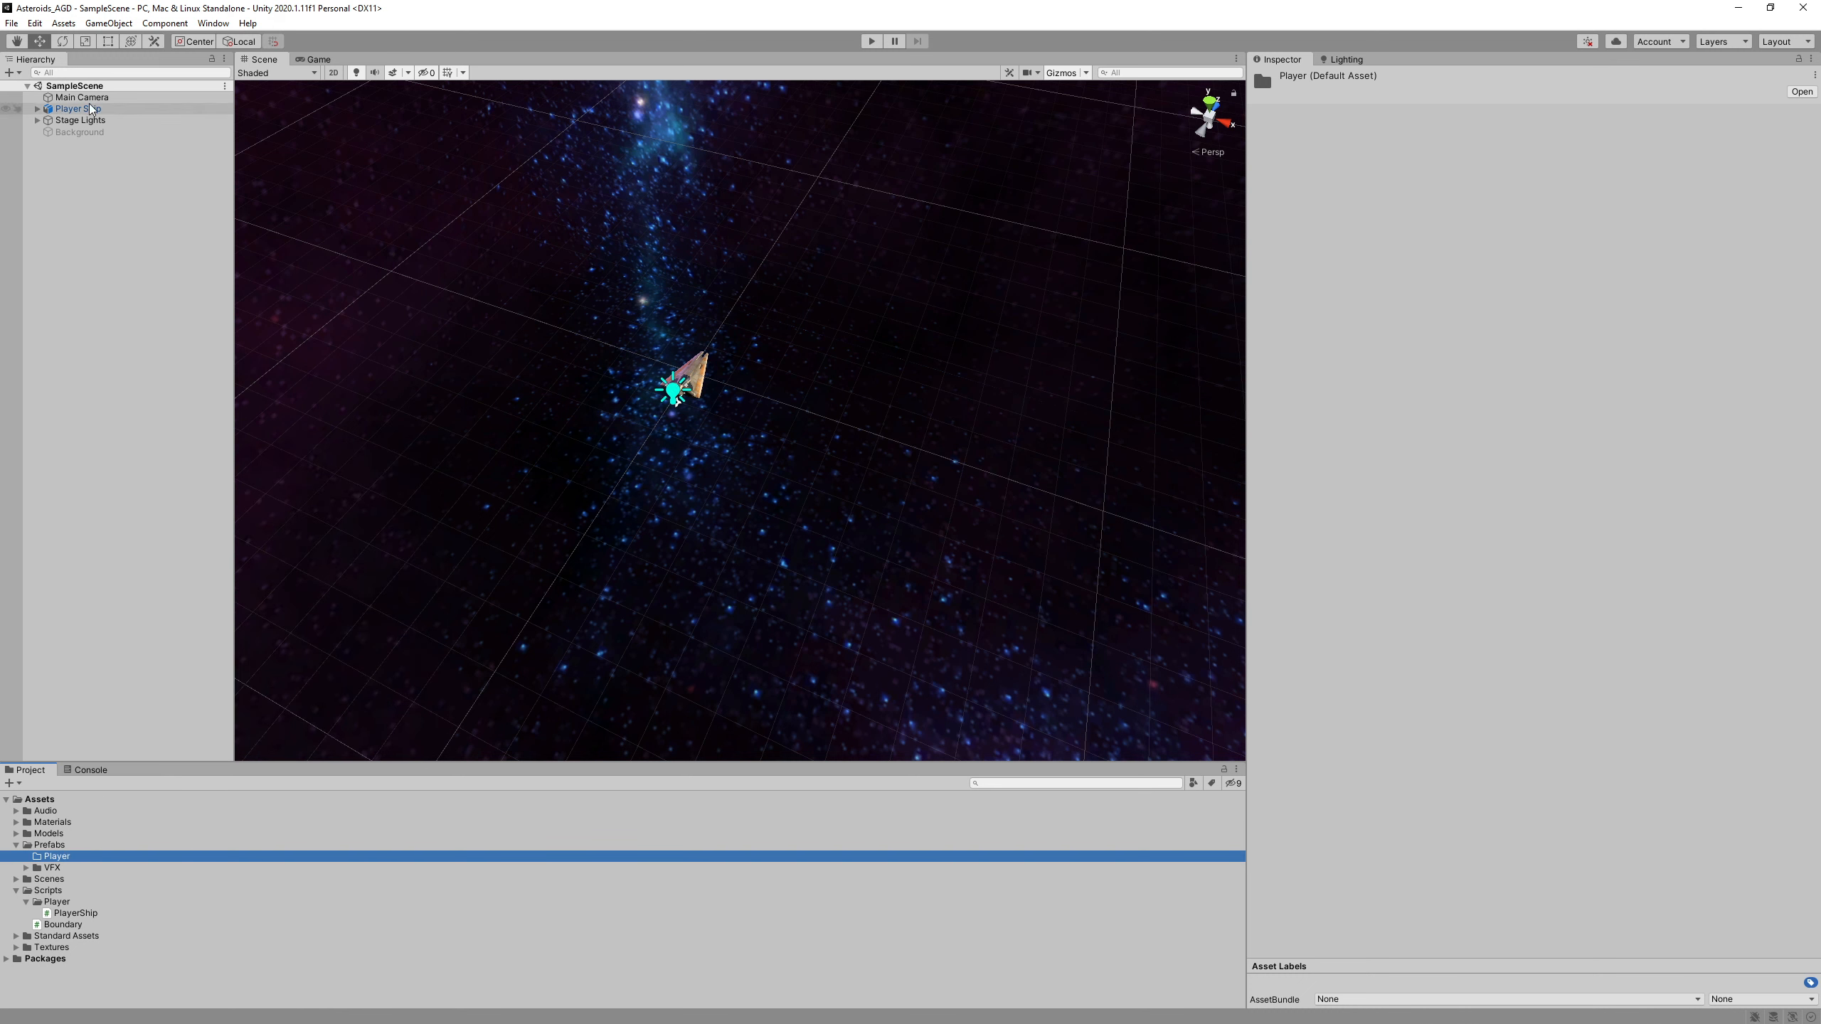
- Save the scene's Player Ship as an original prefab in the Prefabs/Player folder
left_click_drag(41, 115, 60, 862)
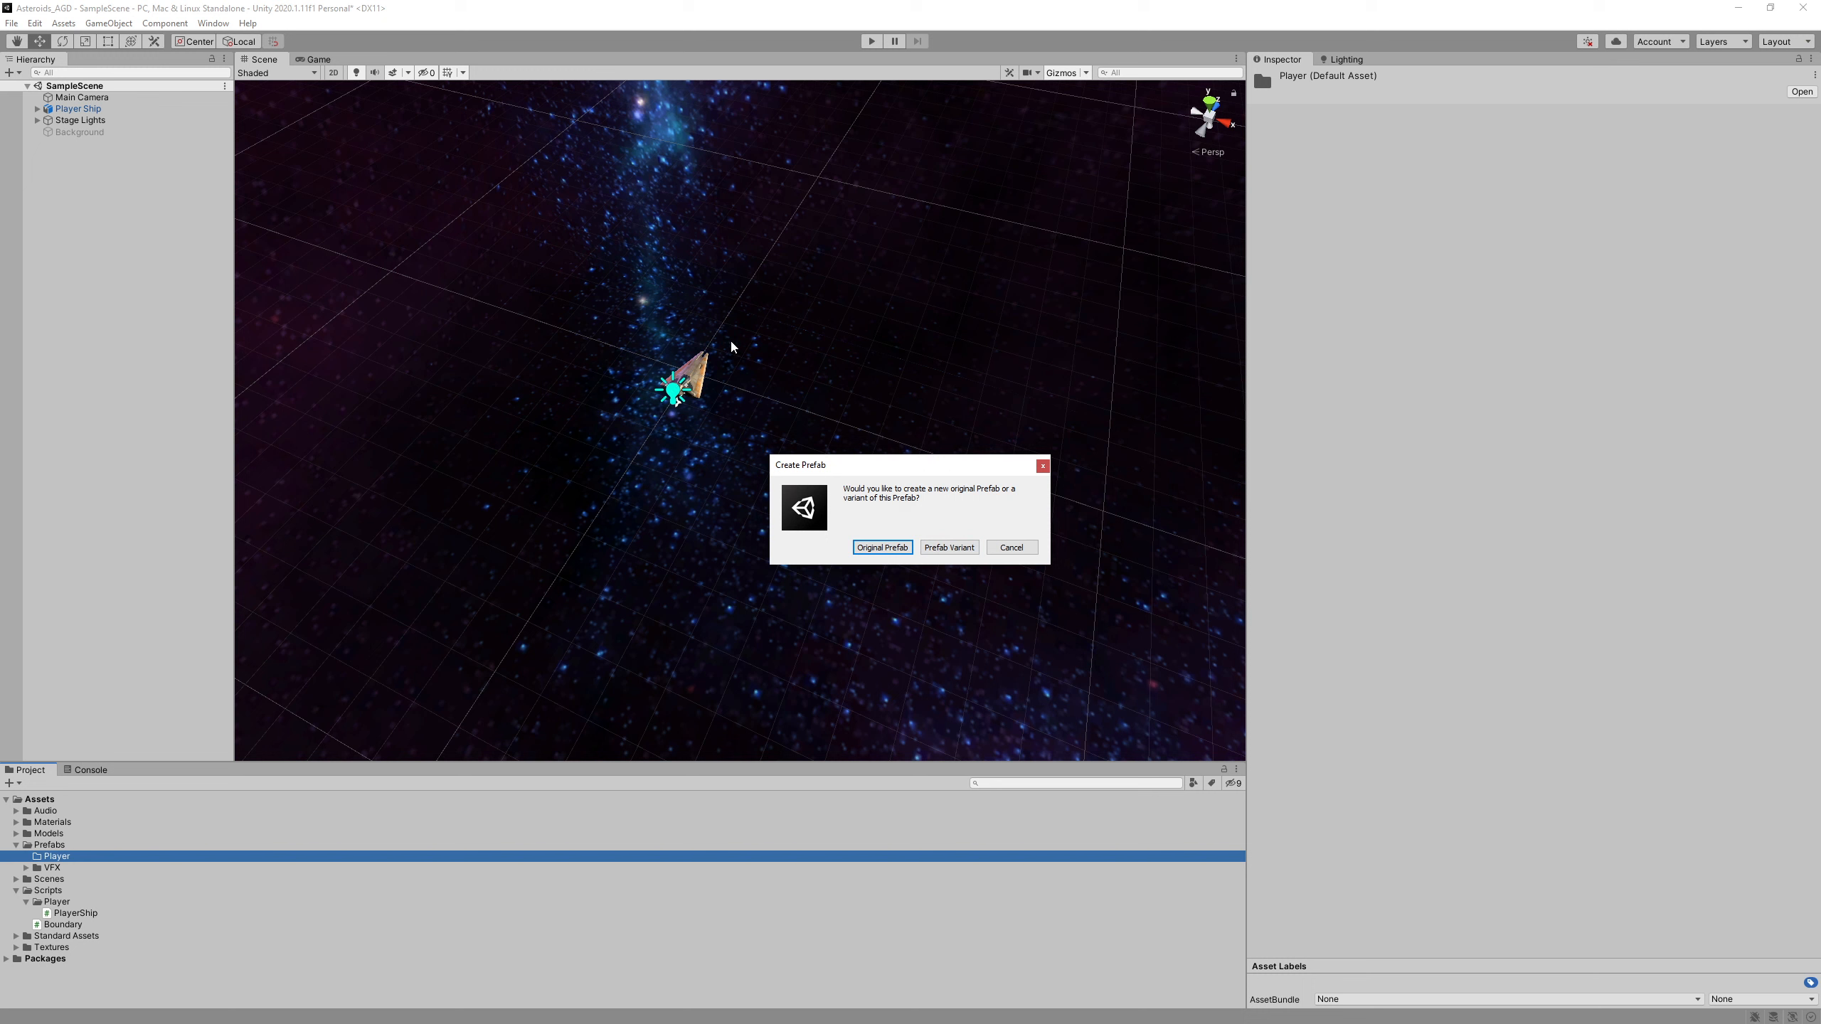
left_click(871, 550)
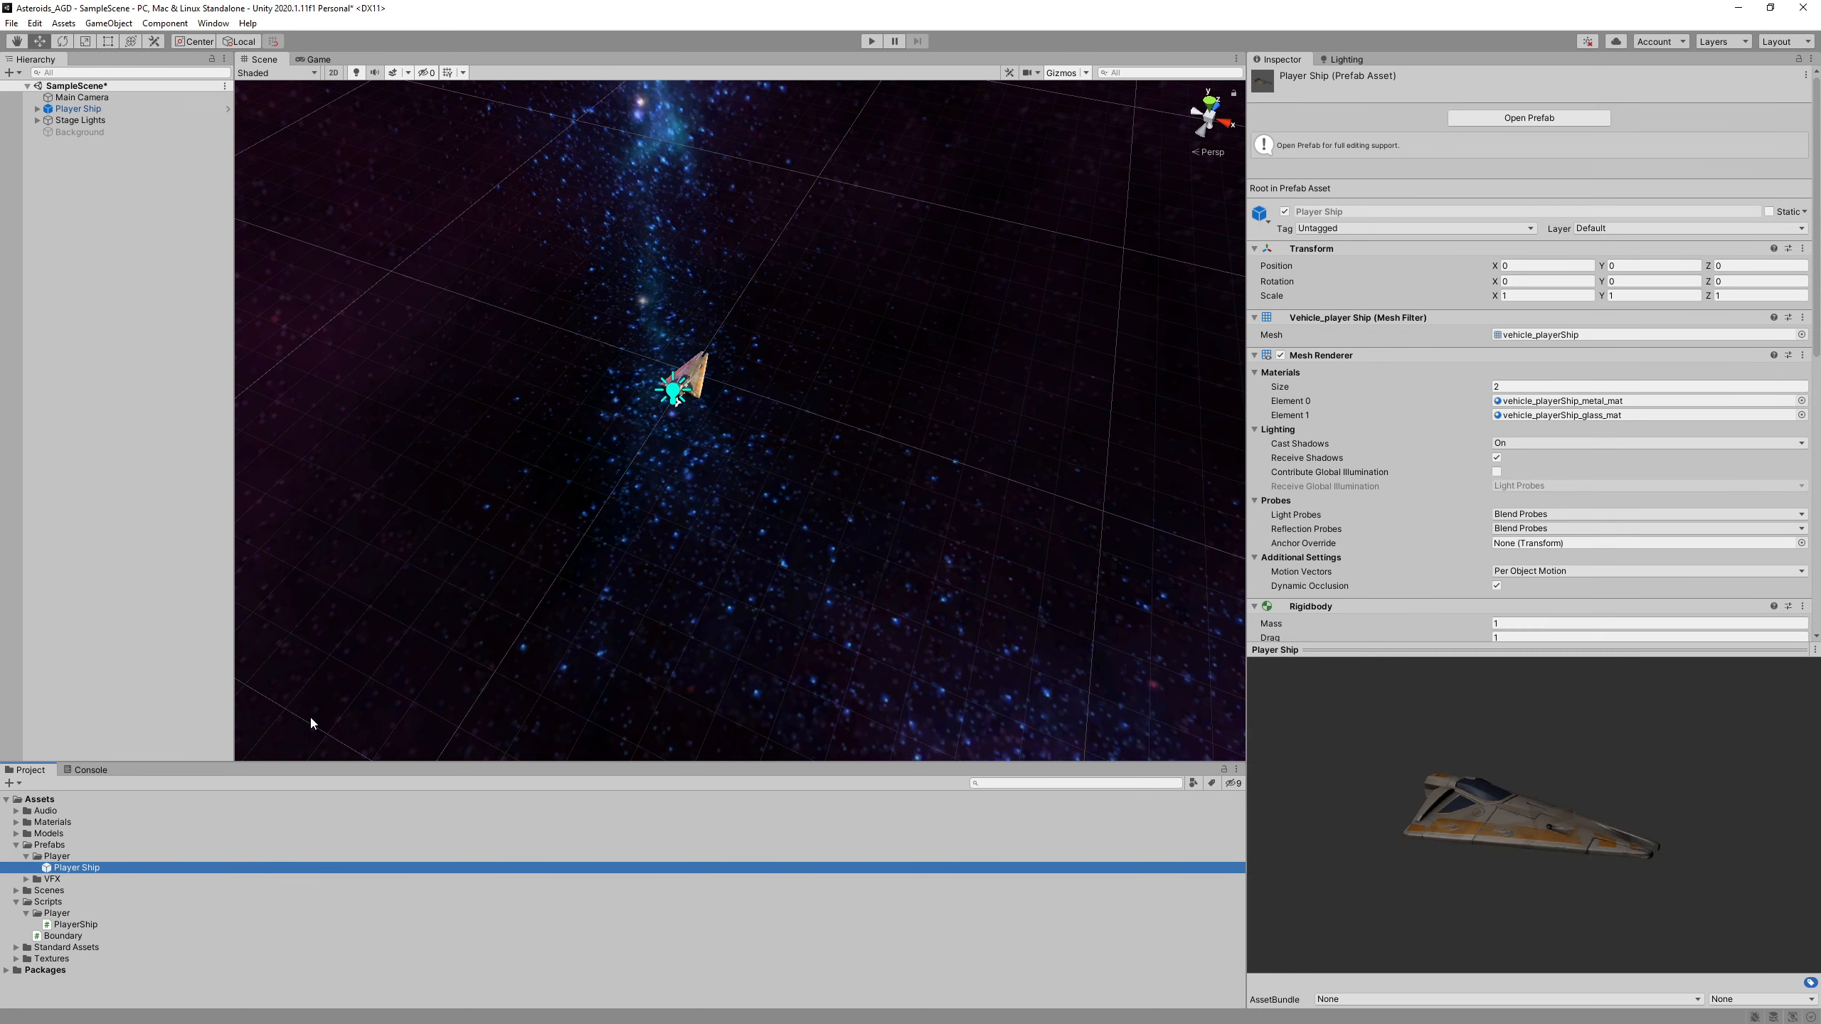
- Examine the Player Ship prefab's component settings and its model in prefab editing mode, and return to the scene
left_click(52, 857)
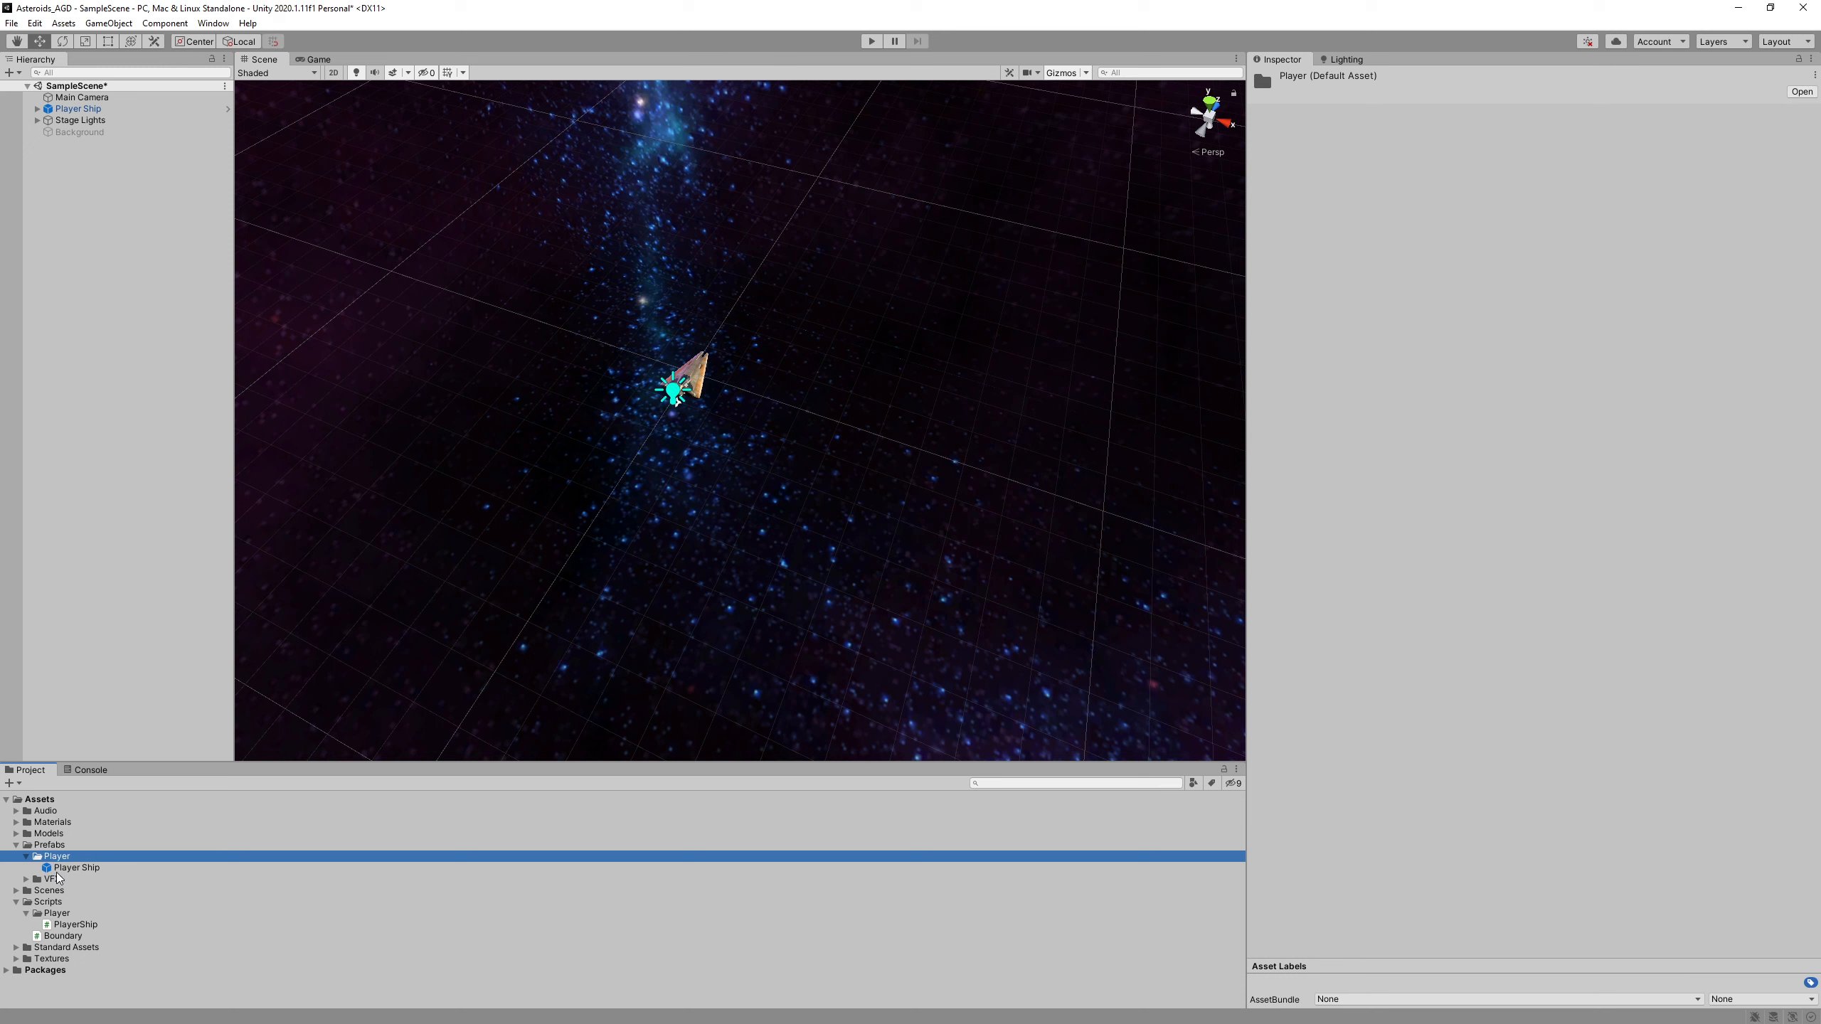
left_click(72, 868)
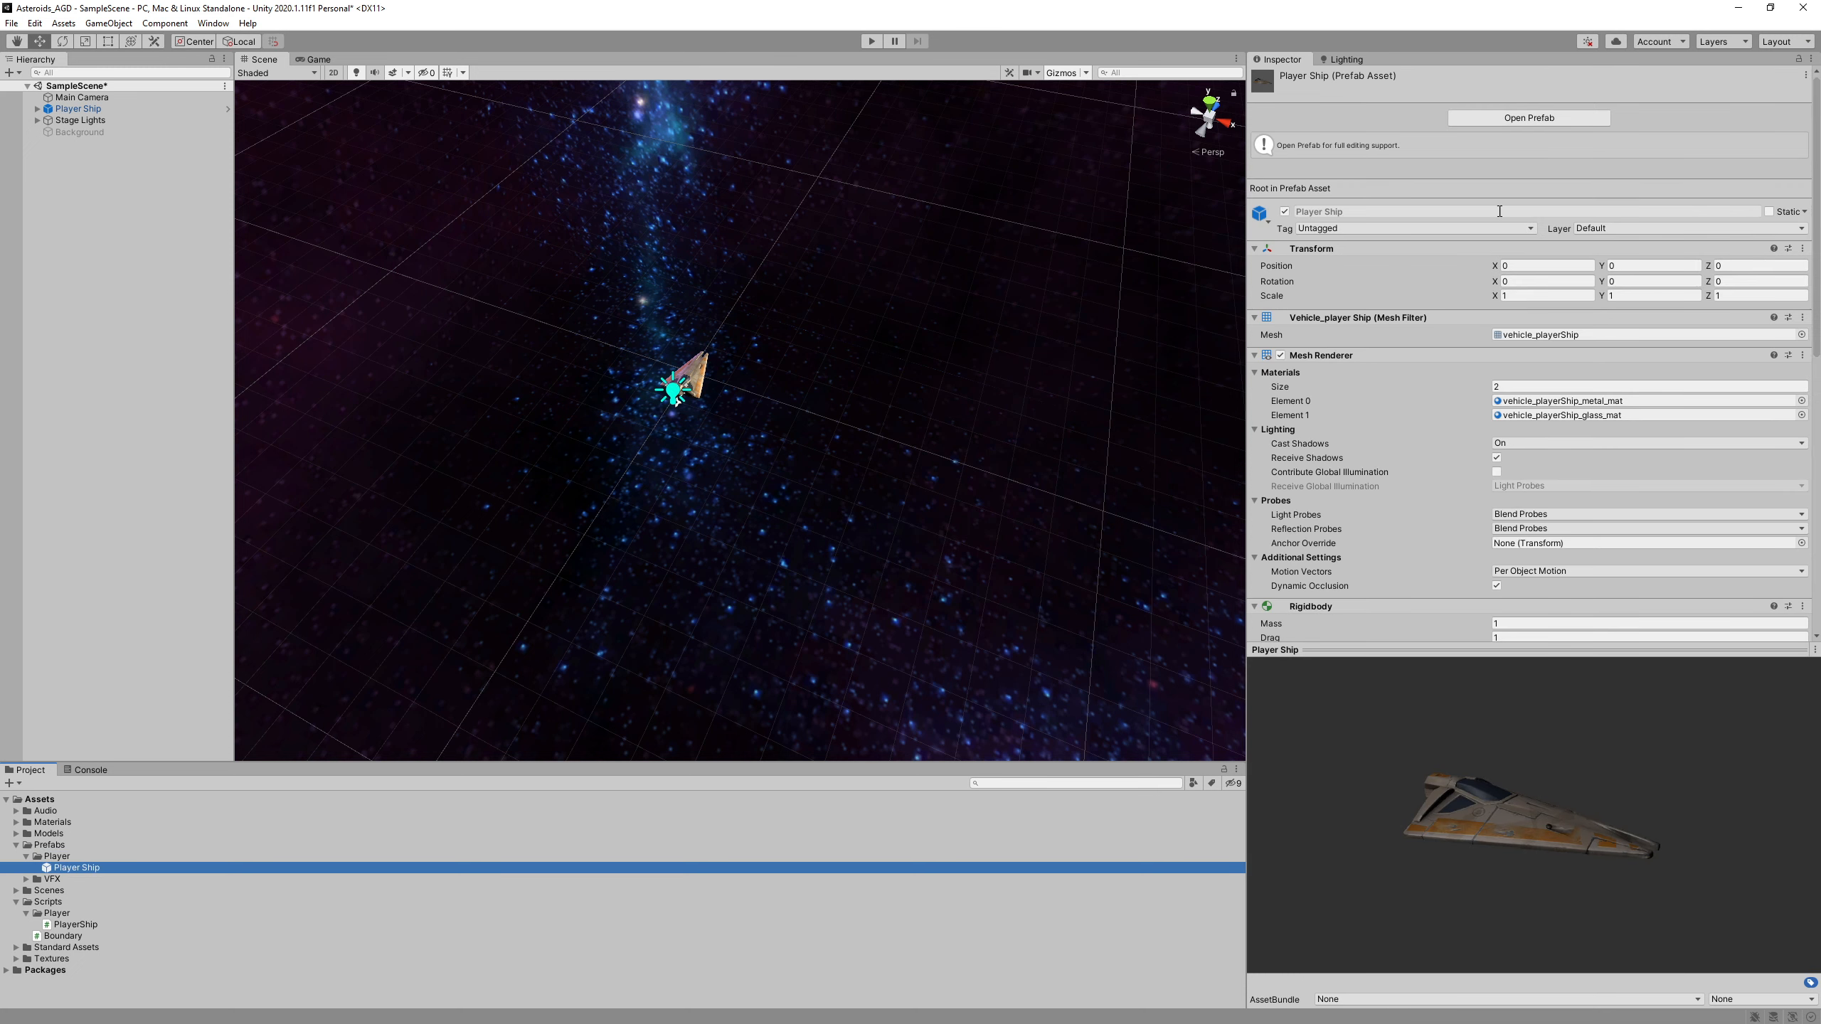
scroll(1451, 431, "down", 10)
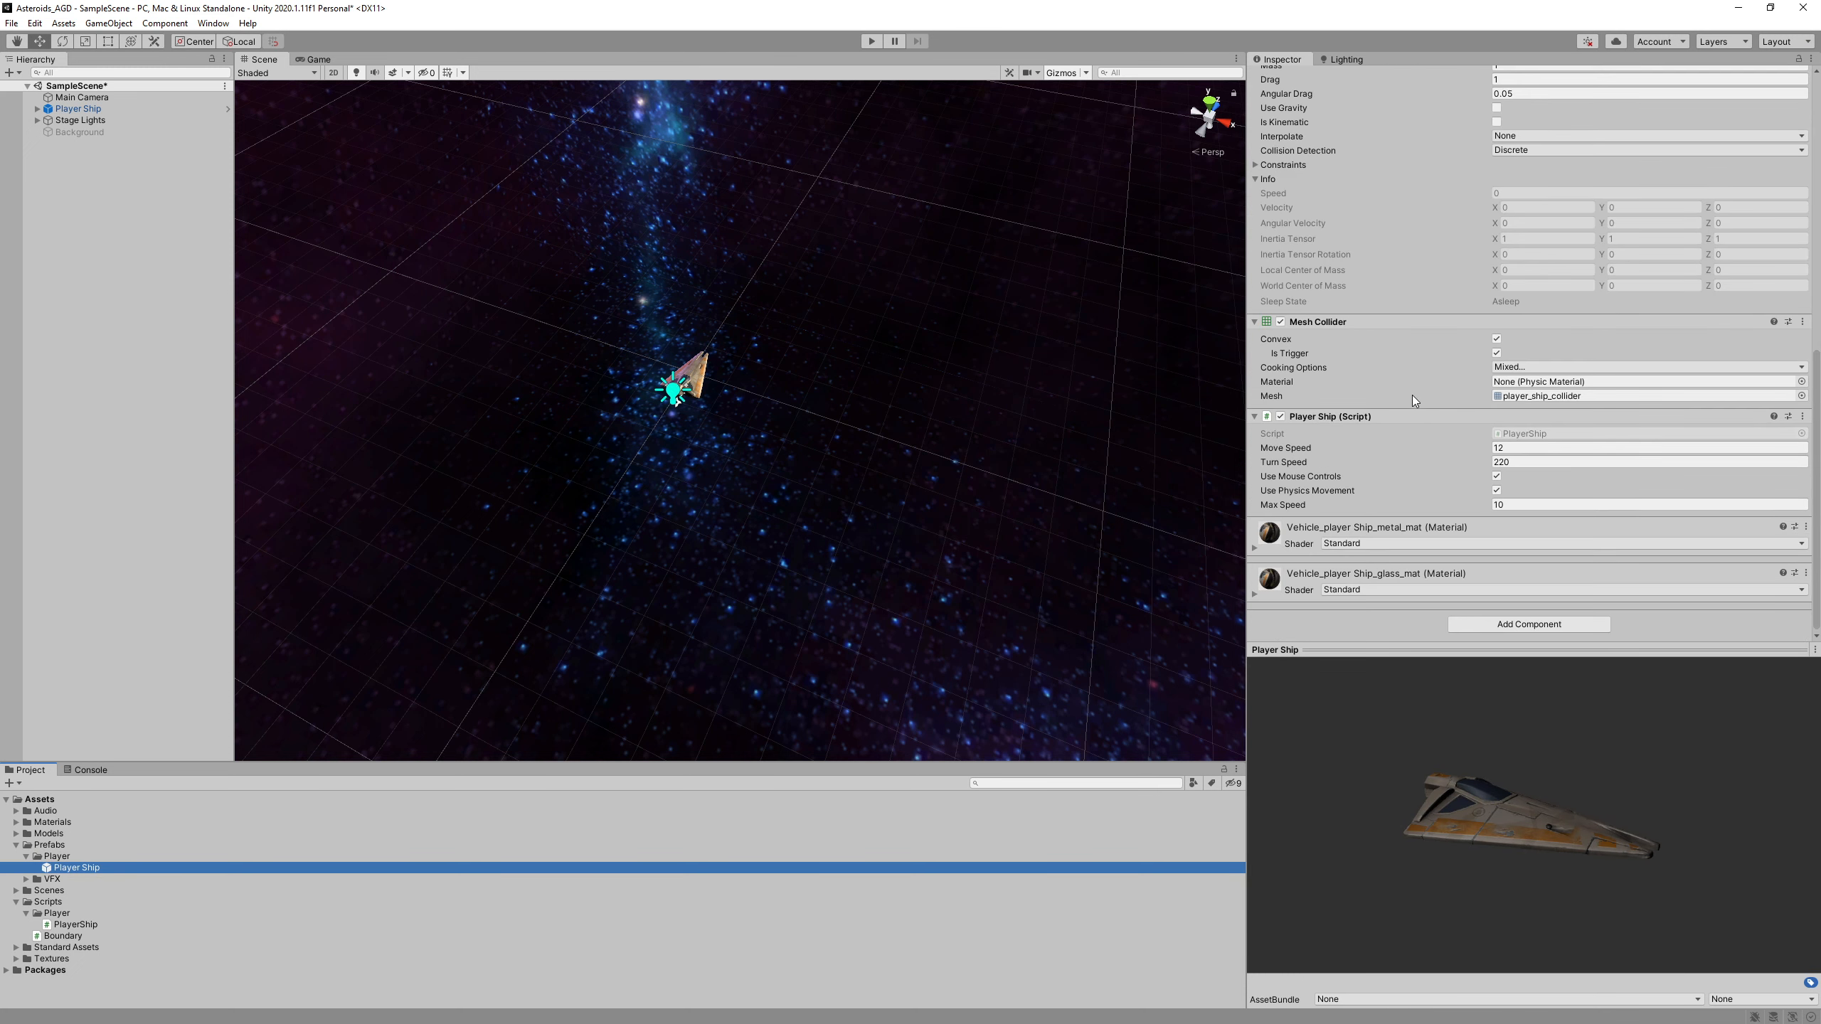
scroll(1410, 396, "up", 10)
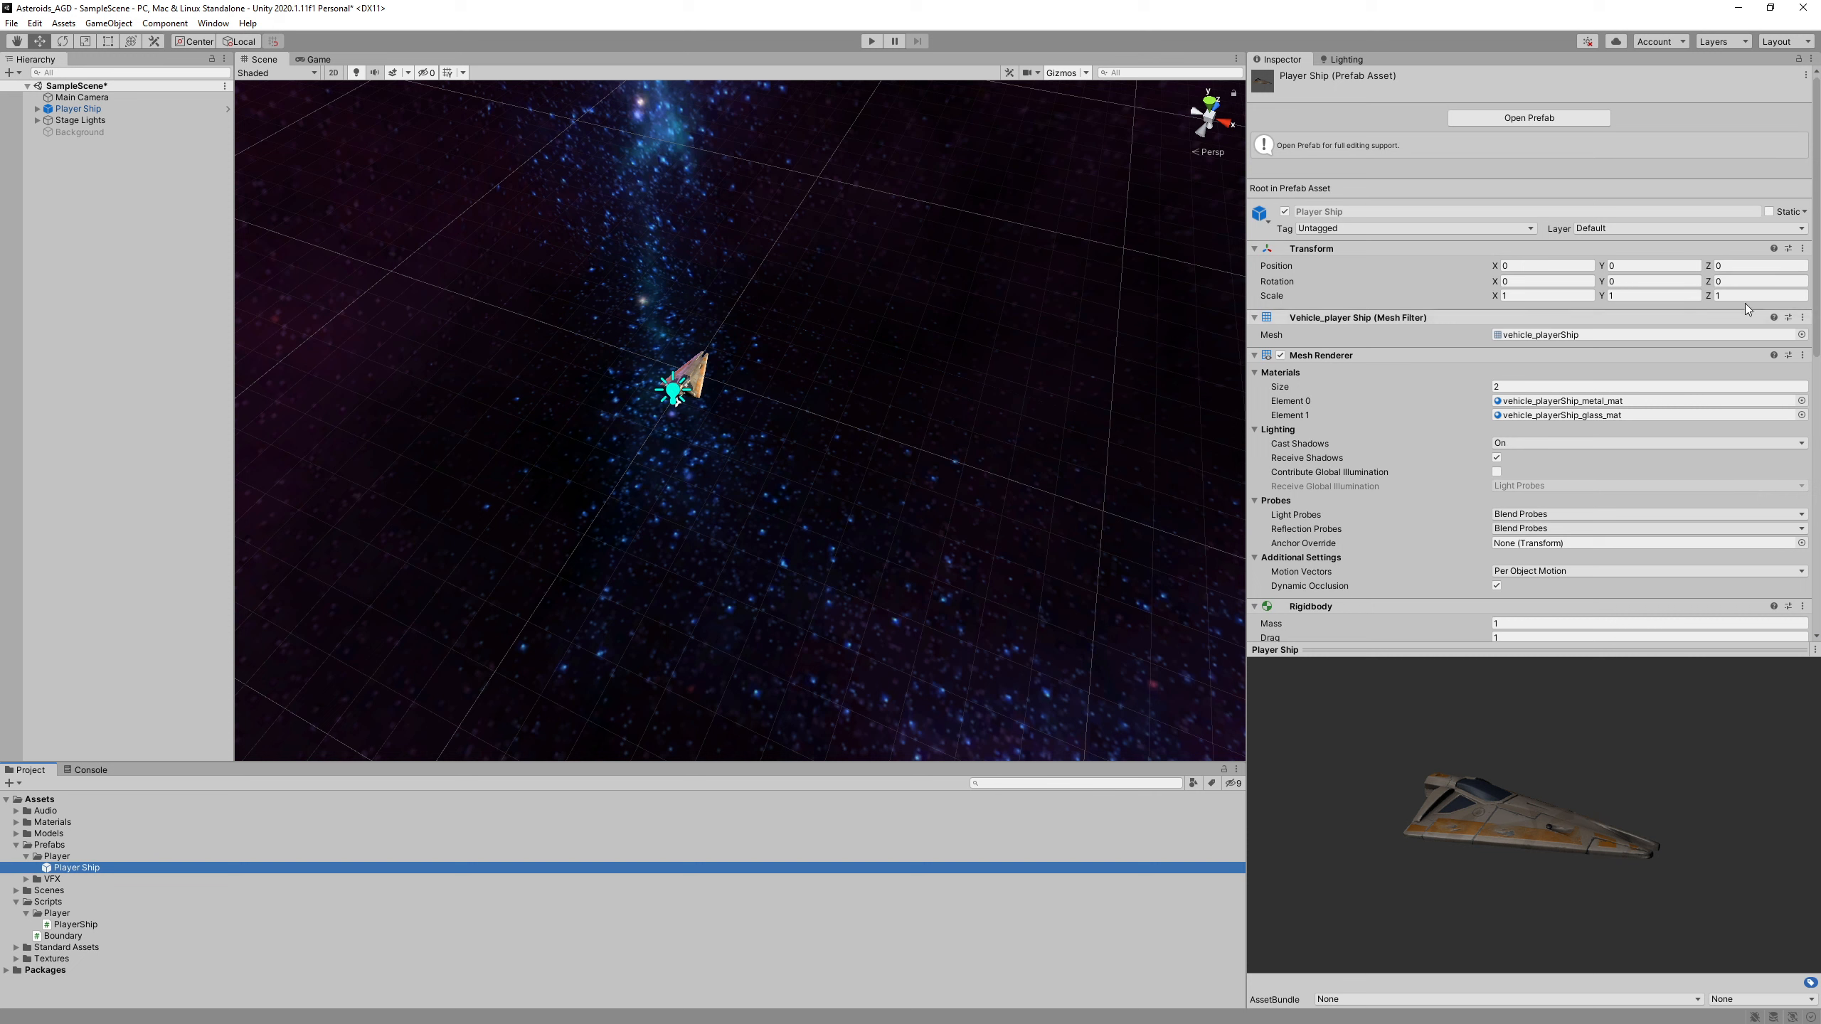
scroll(1405, 378, "down", 3)
scroll(1365, 392, "up", 3)
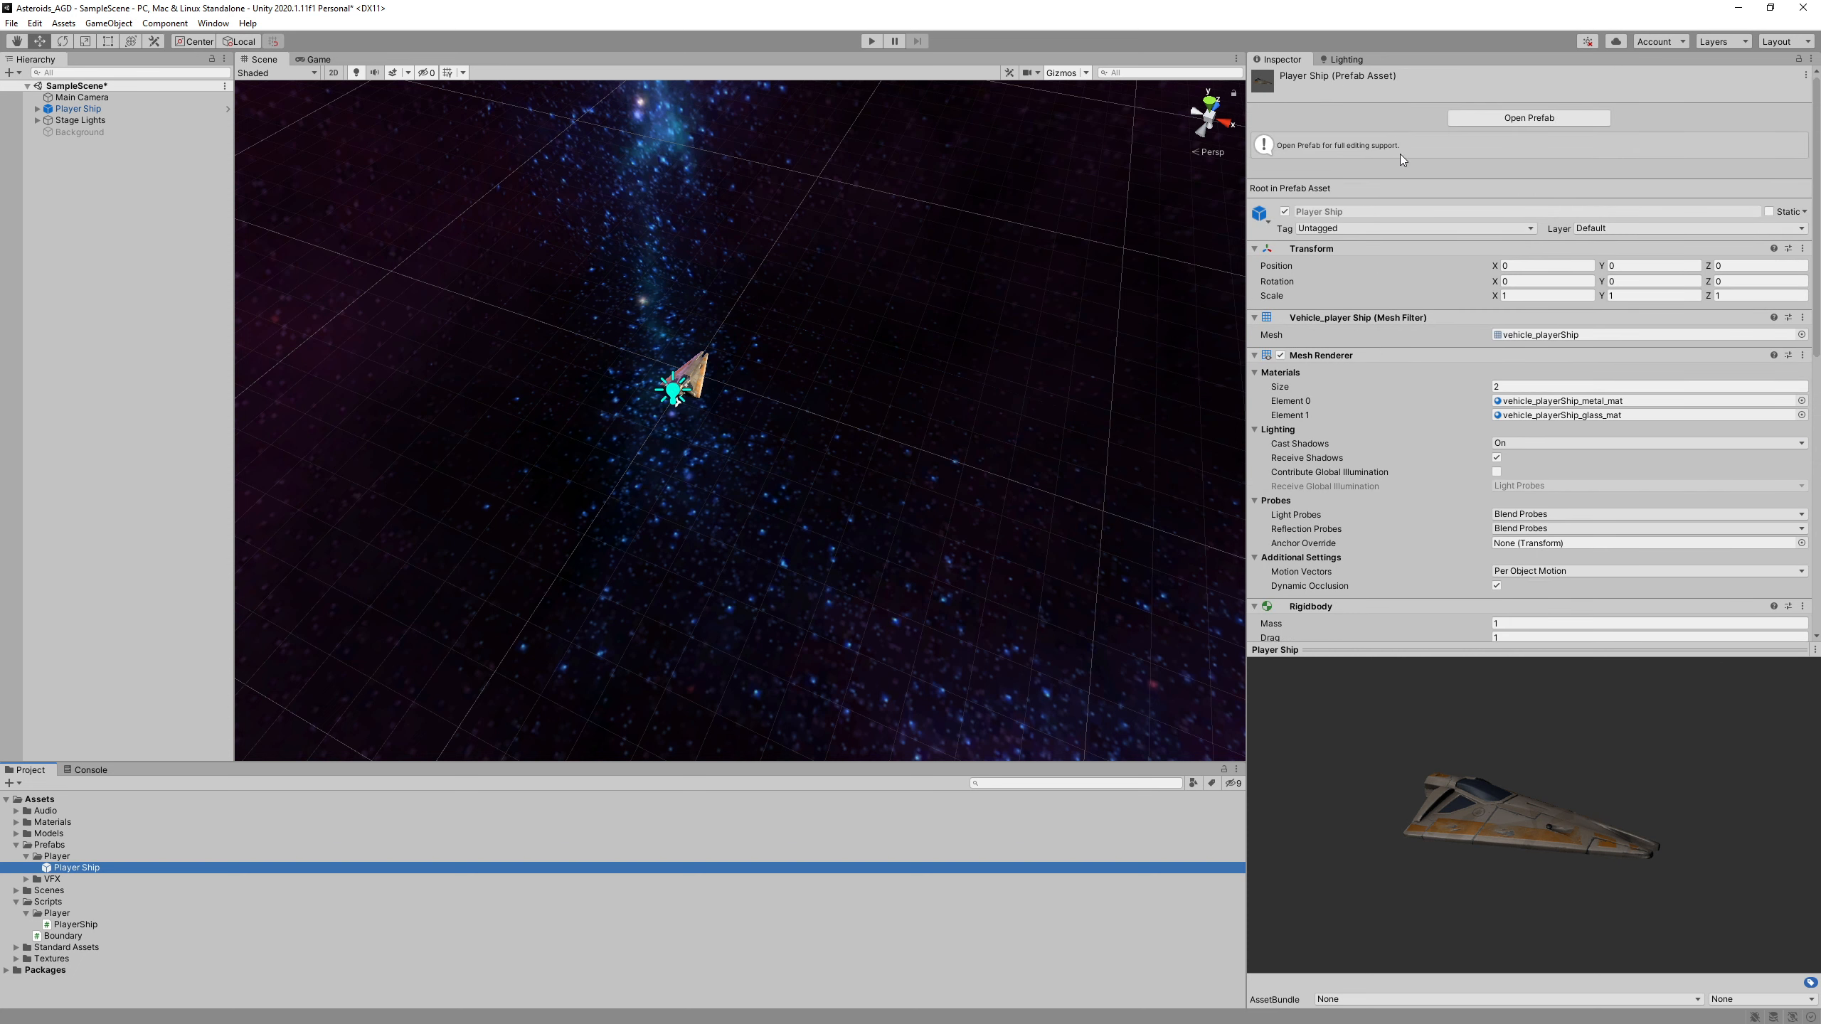
left_click(1504, 120)
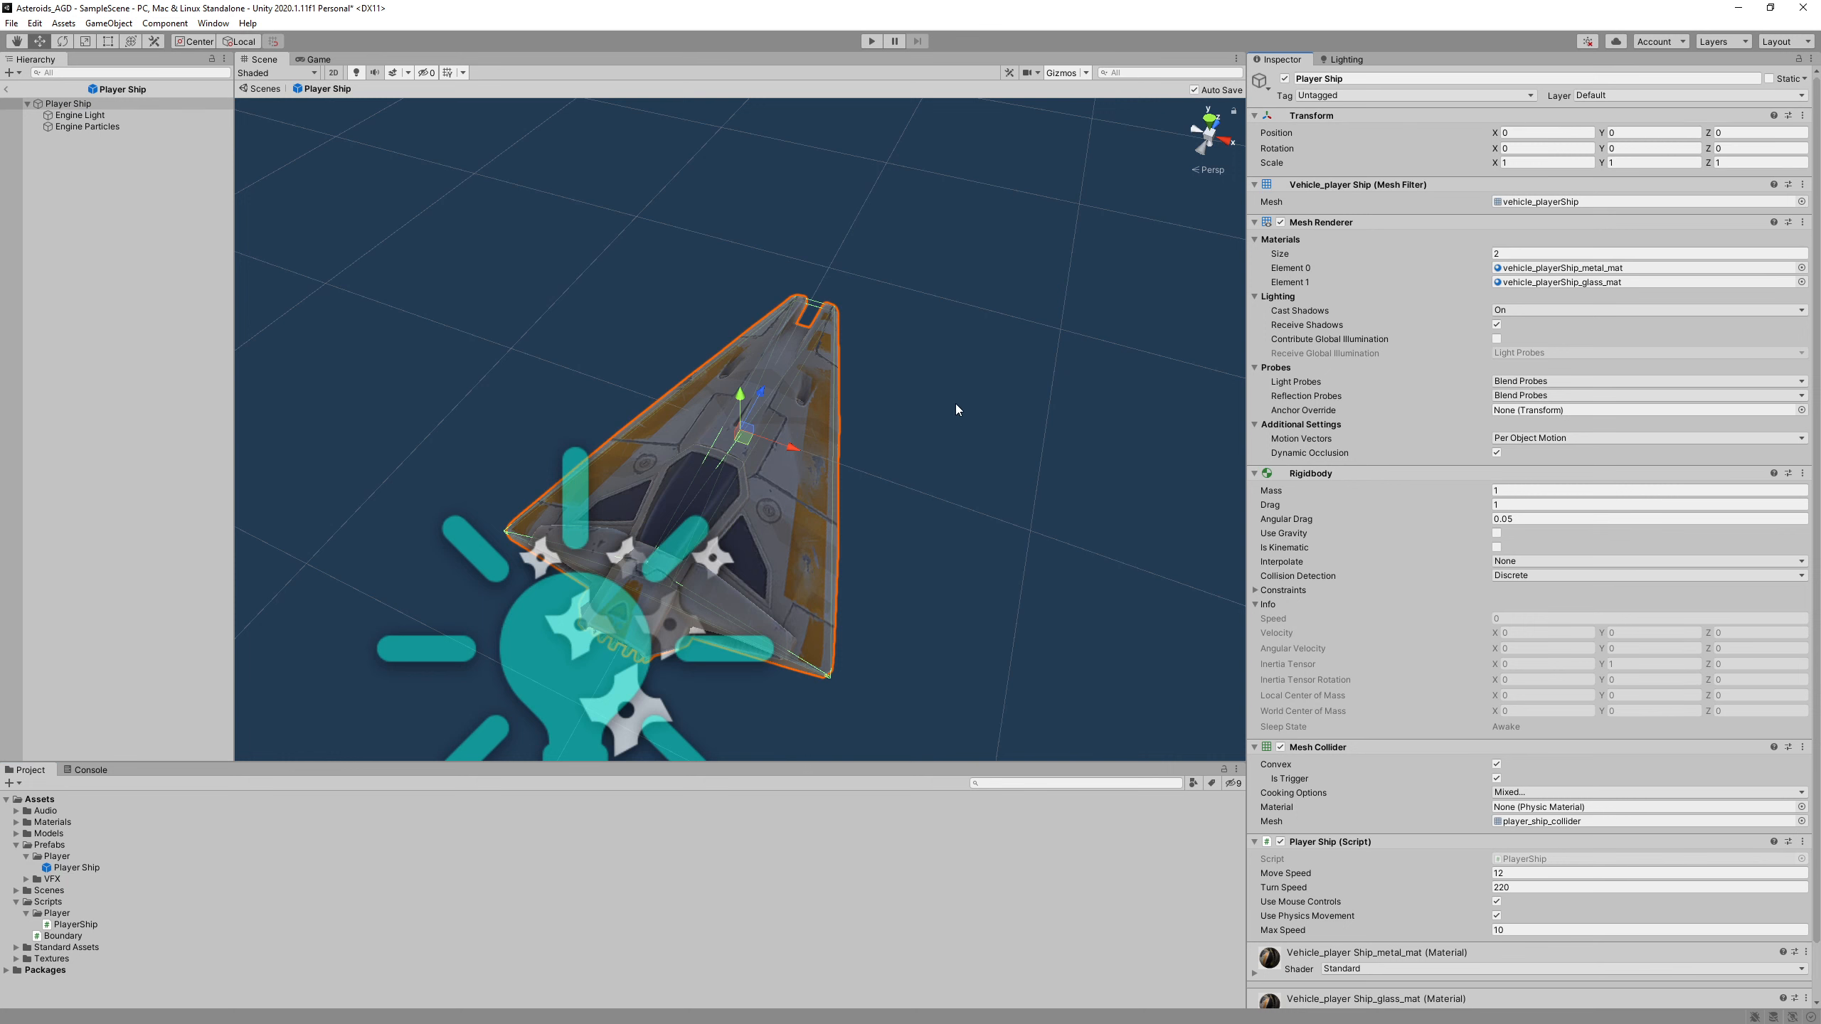
right_click_drag(931, 394, 801, 307)
key("s")
key("w")
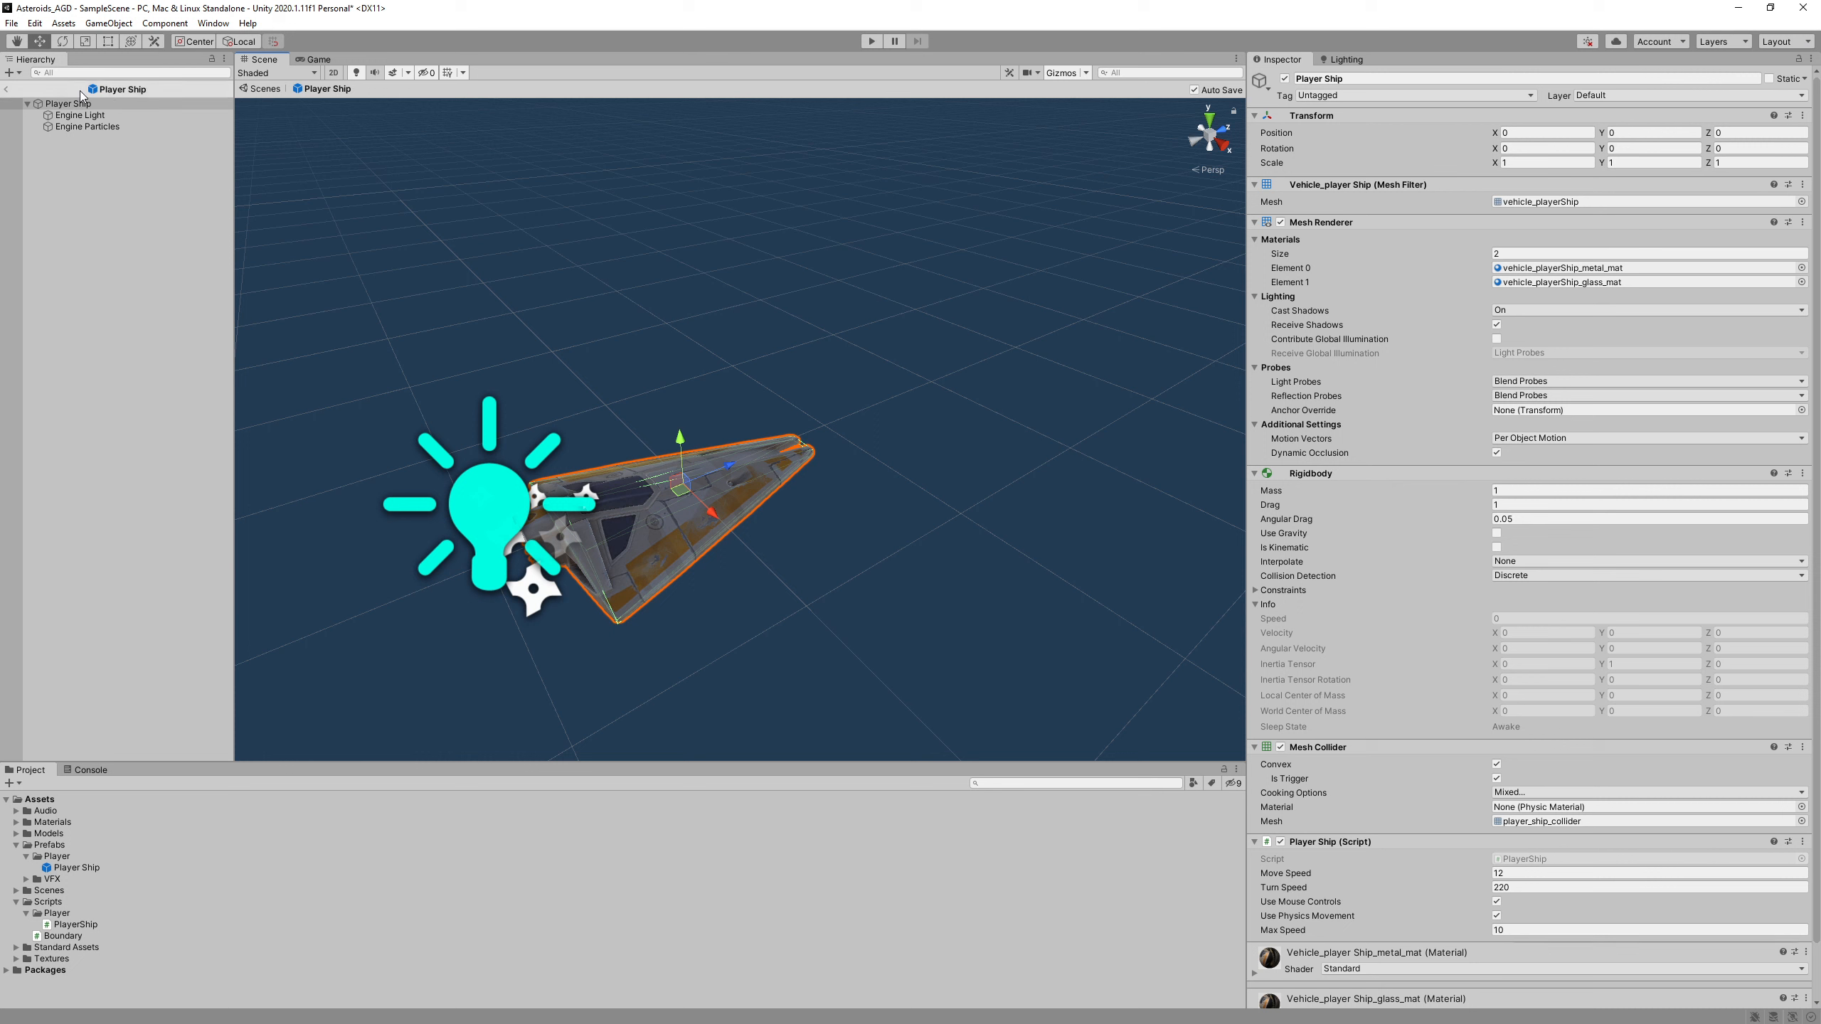
left_click(8, 90)
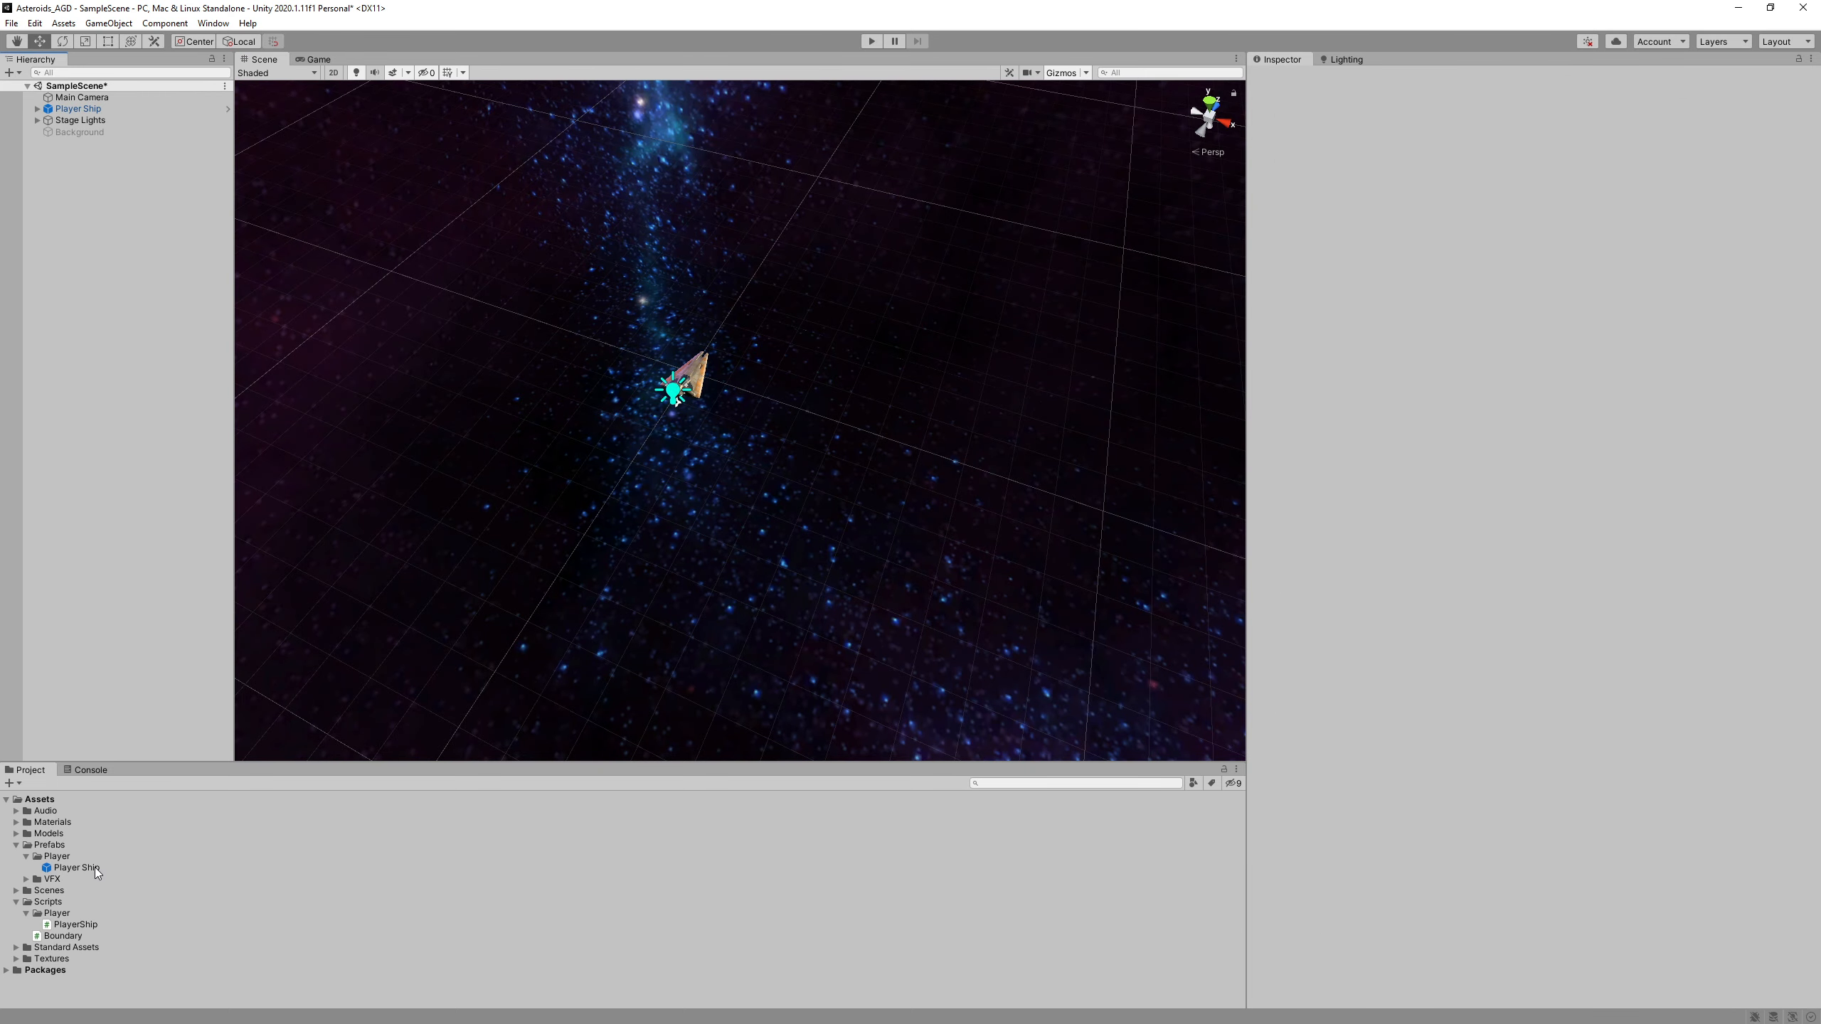
- Place three additional Player Ship prefab instances around the original ship and test them in play mode
left_click_drag(94, 868, 911, 437)
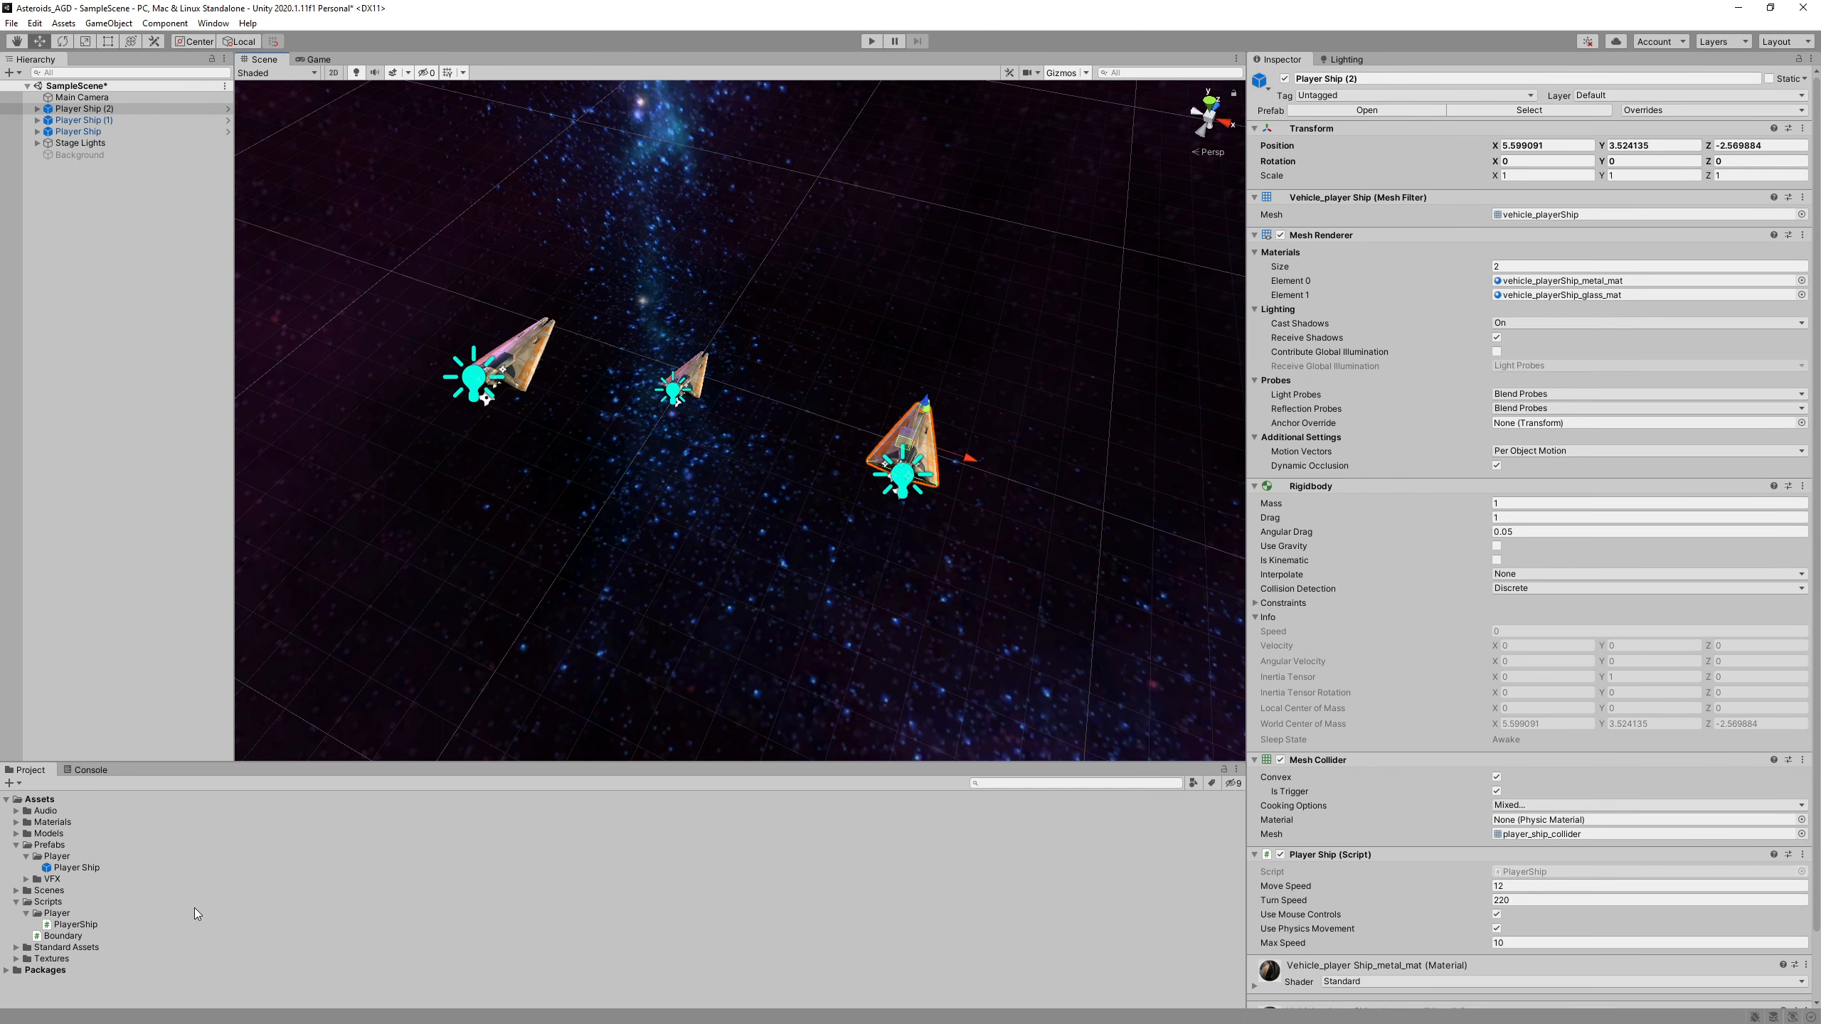
left_click_drag(75, 870, 846, 244)
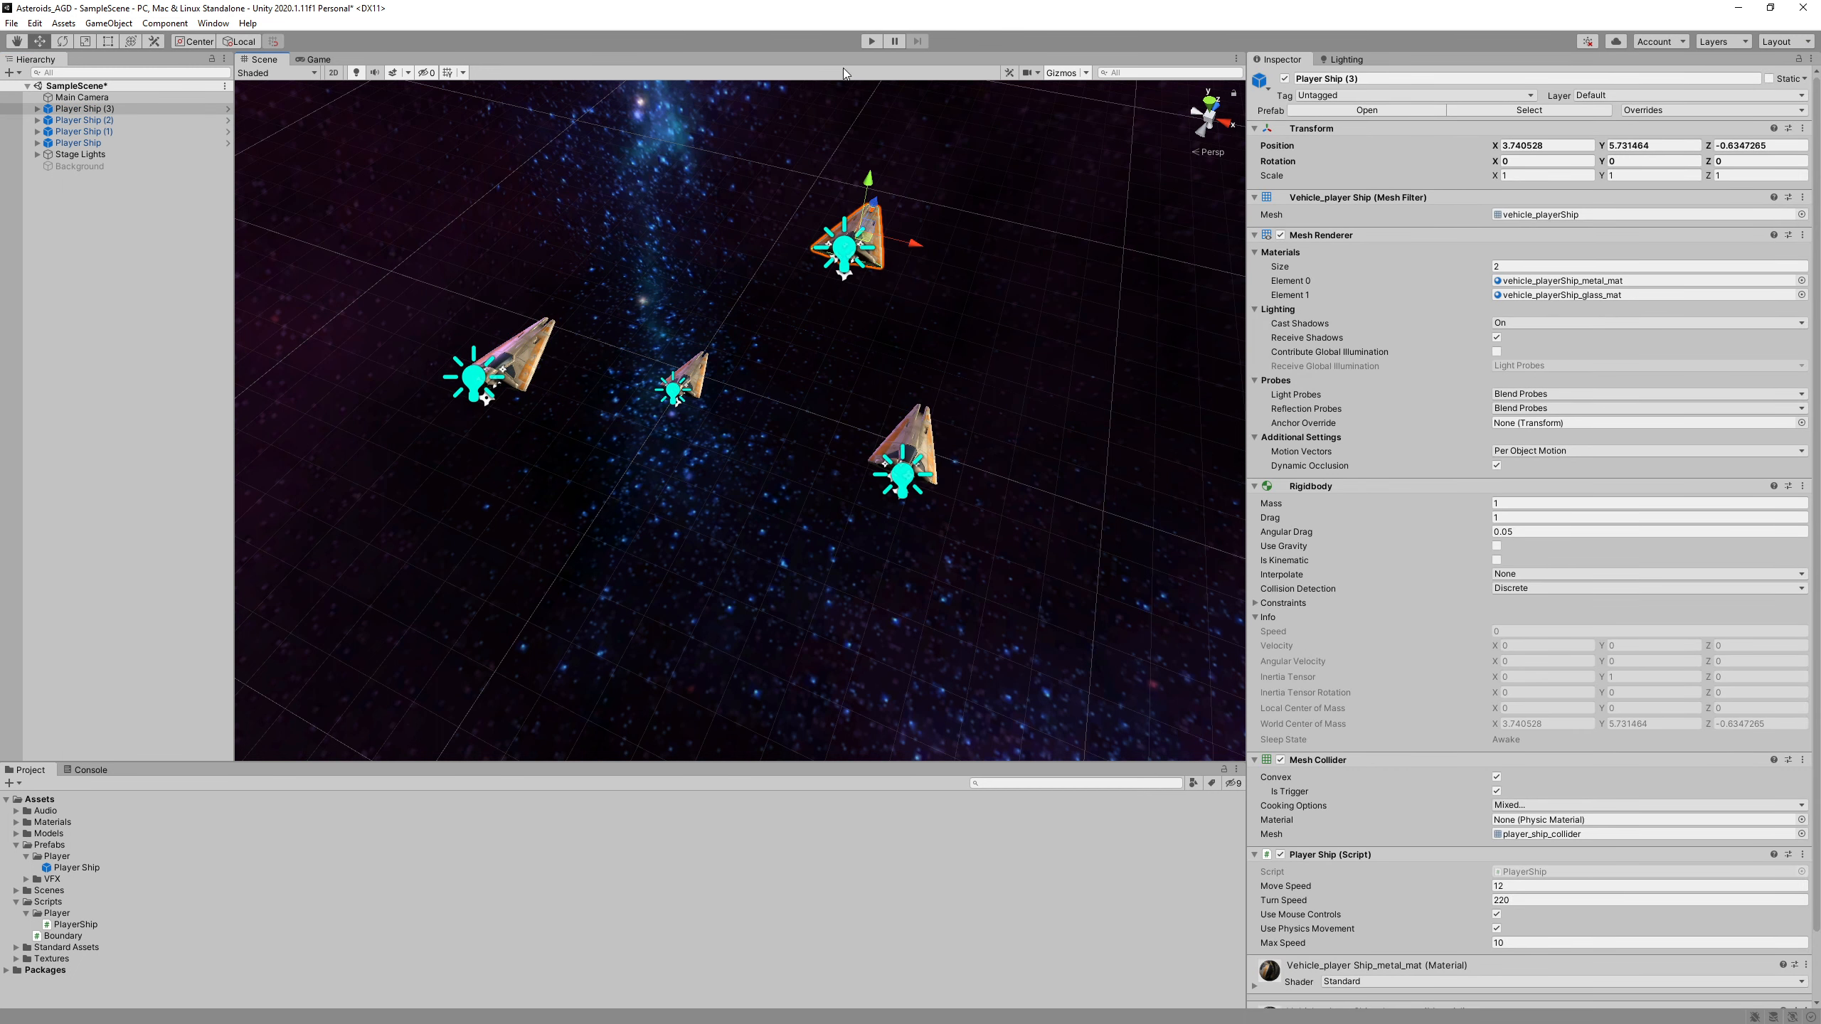
left_click(870, 40)
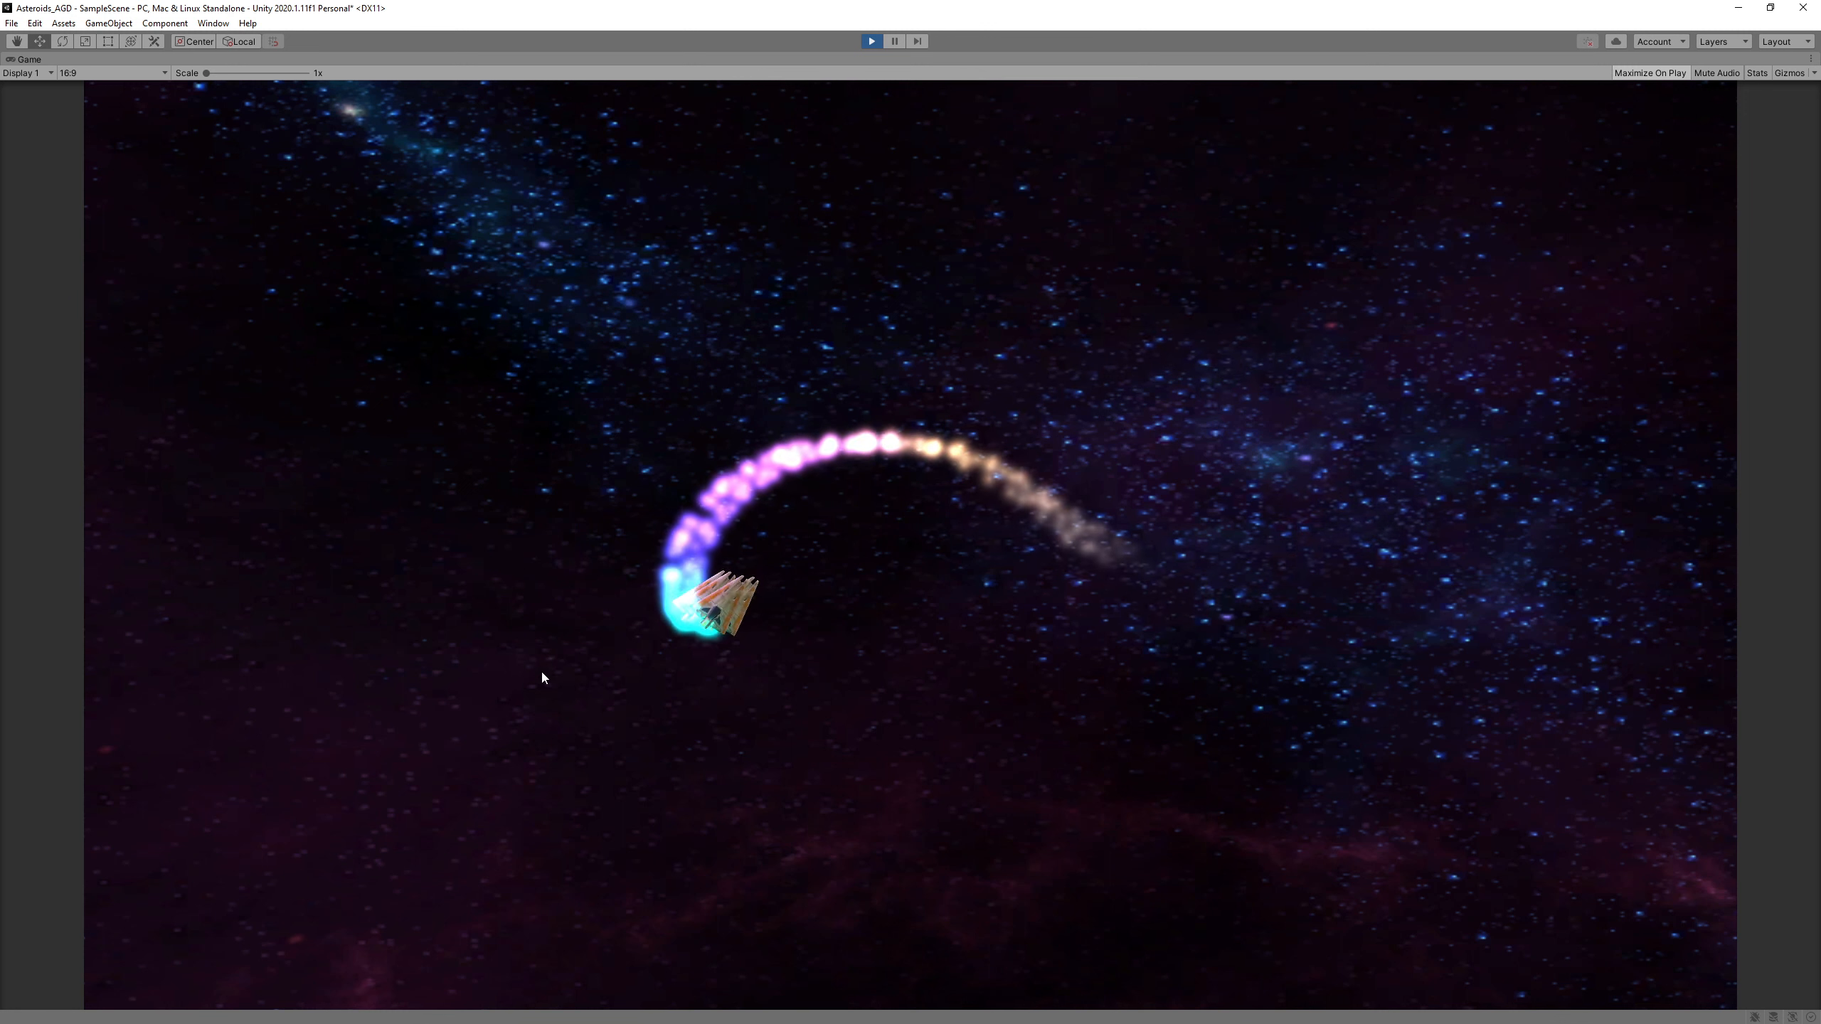
left_click(873, 38)
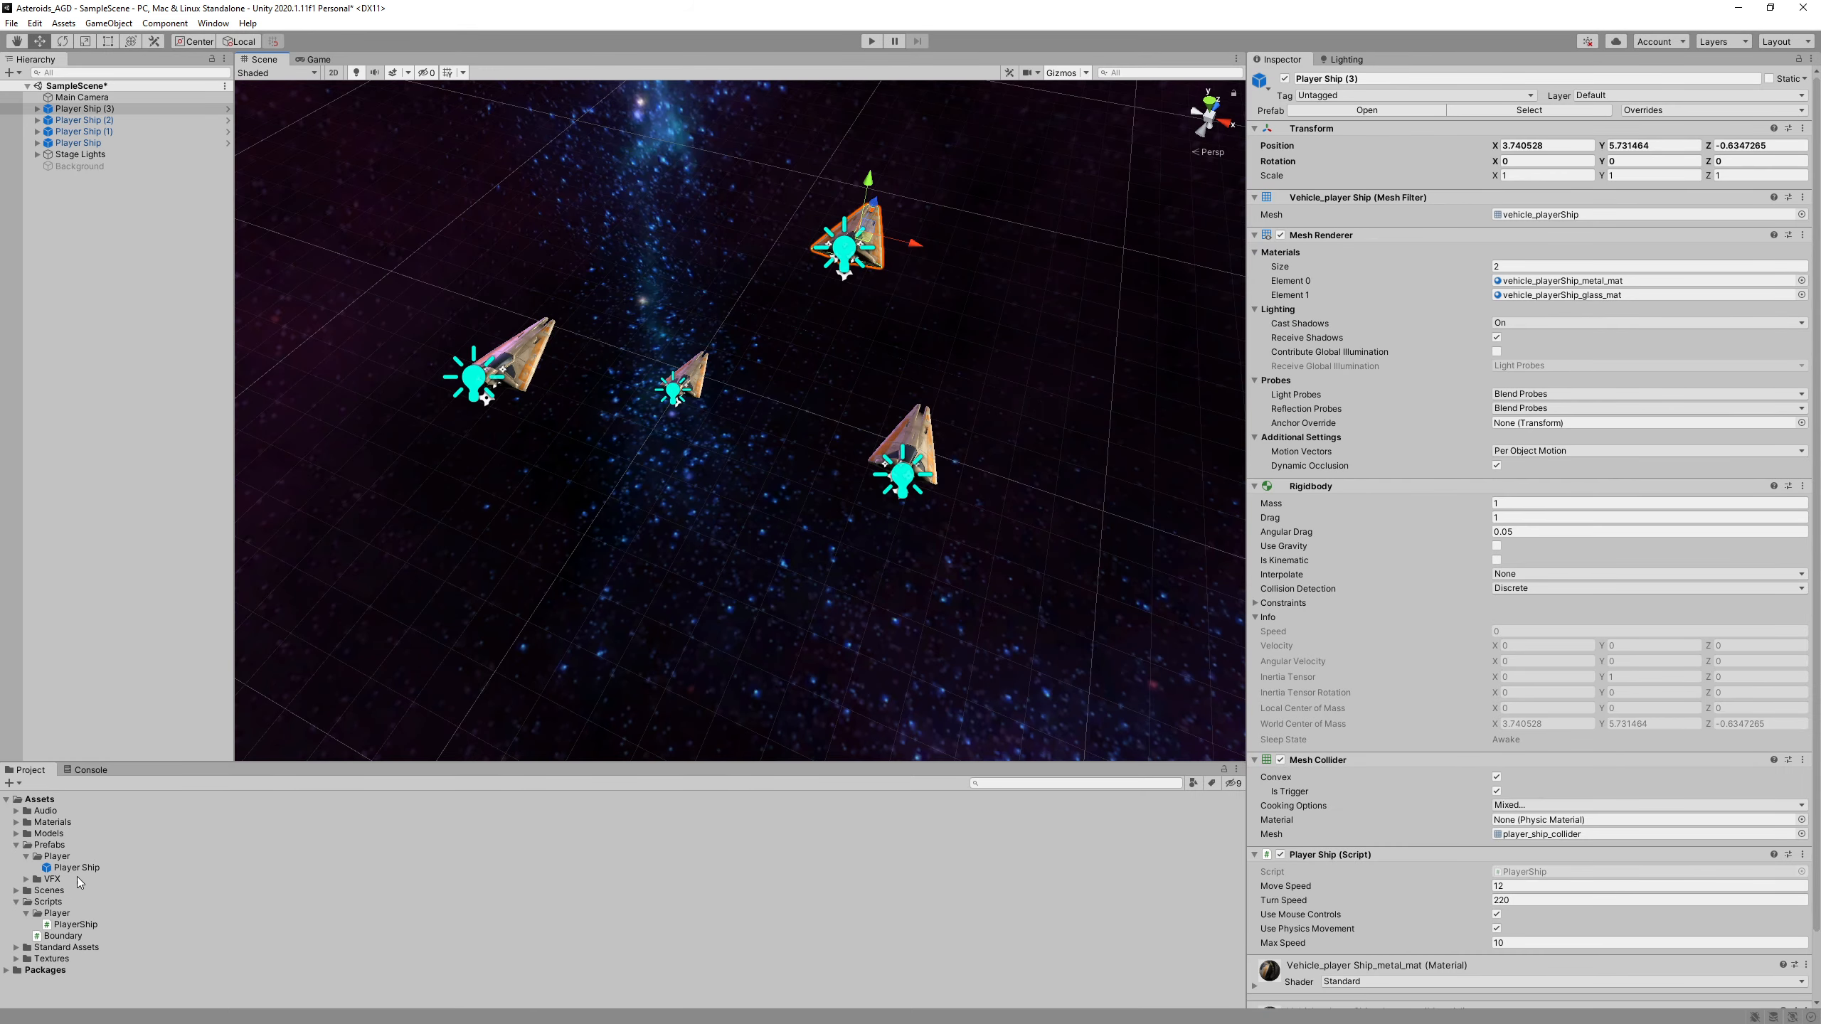
- Disable Is Trigger on the Player Ship prefab's Mesh Collider and test the ships in play mode
left_click(68, 868)
double_click(101, 867)
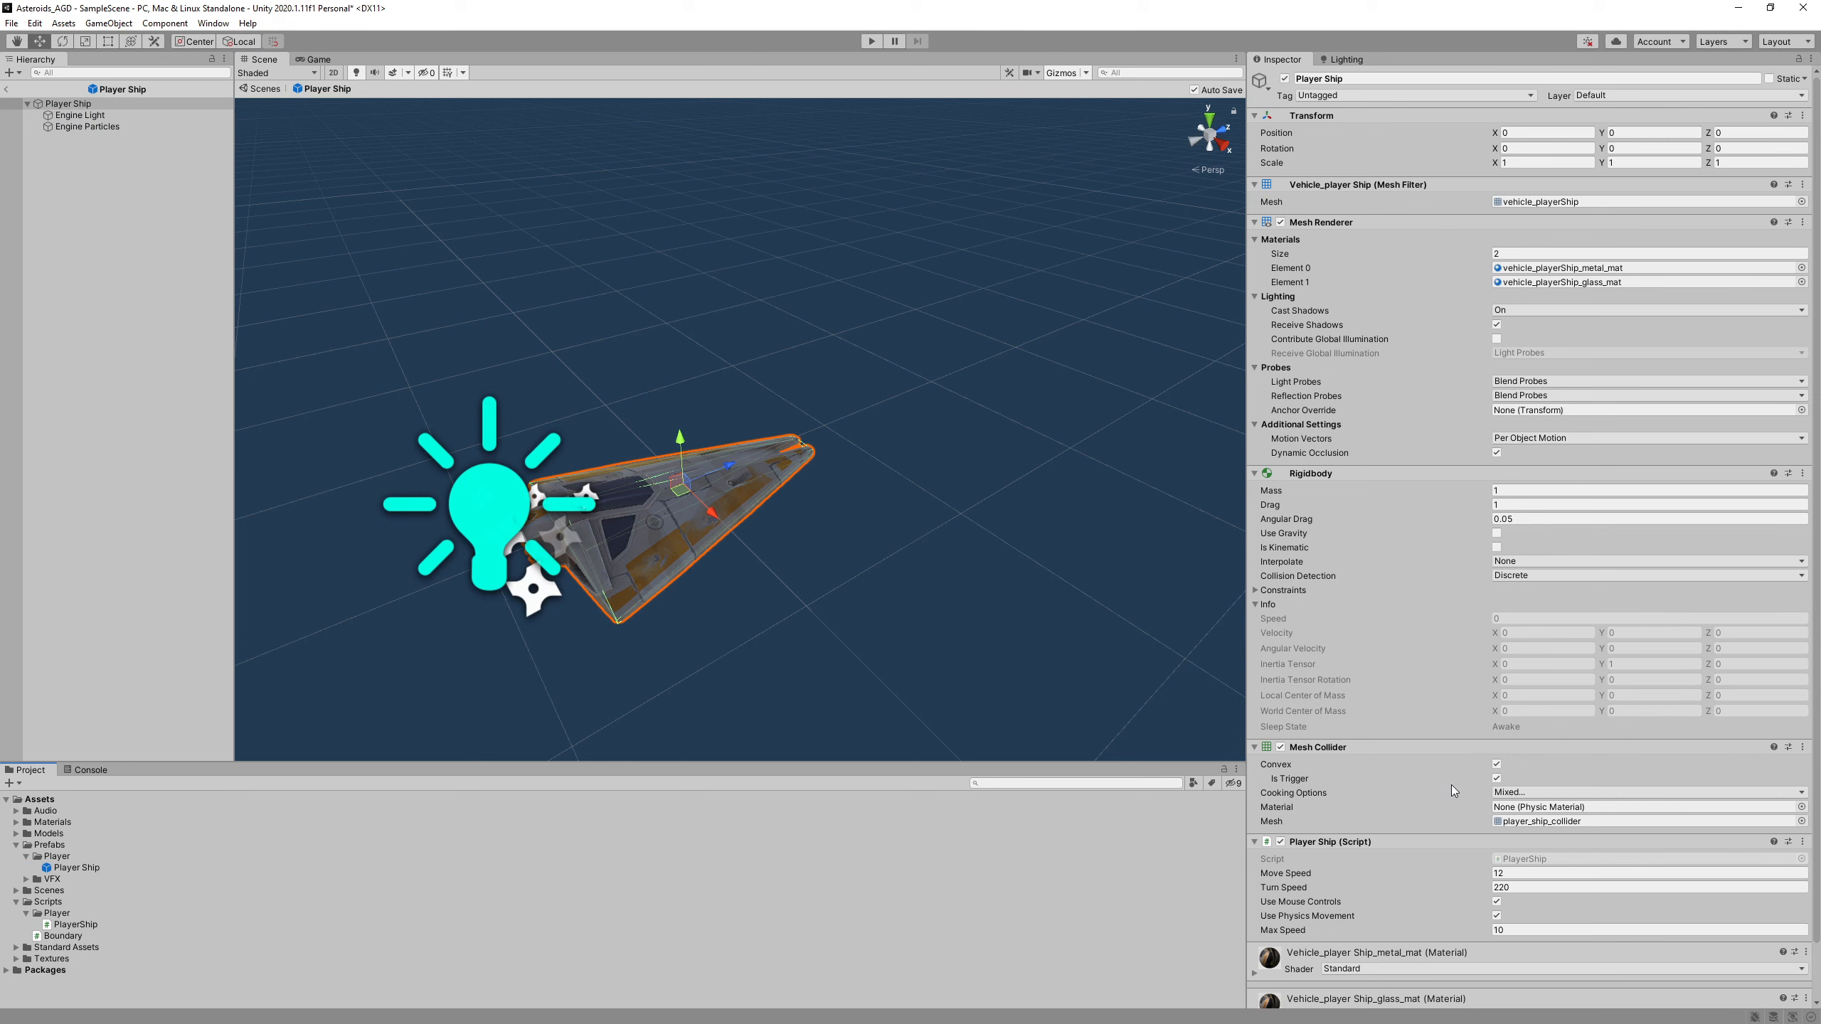
left_click(1496, 778)
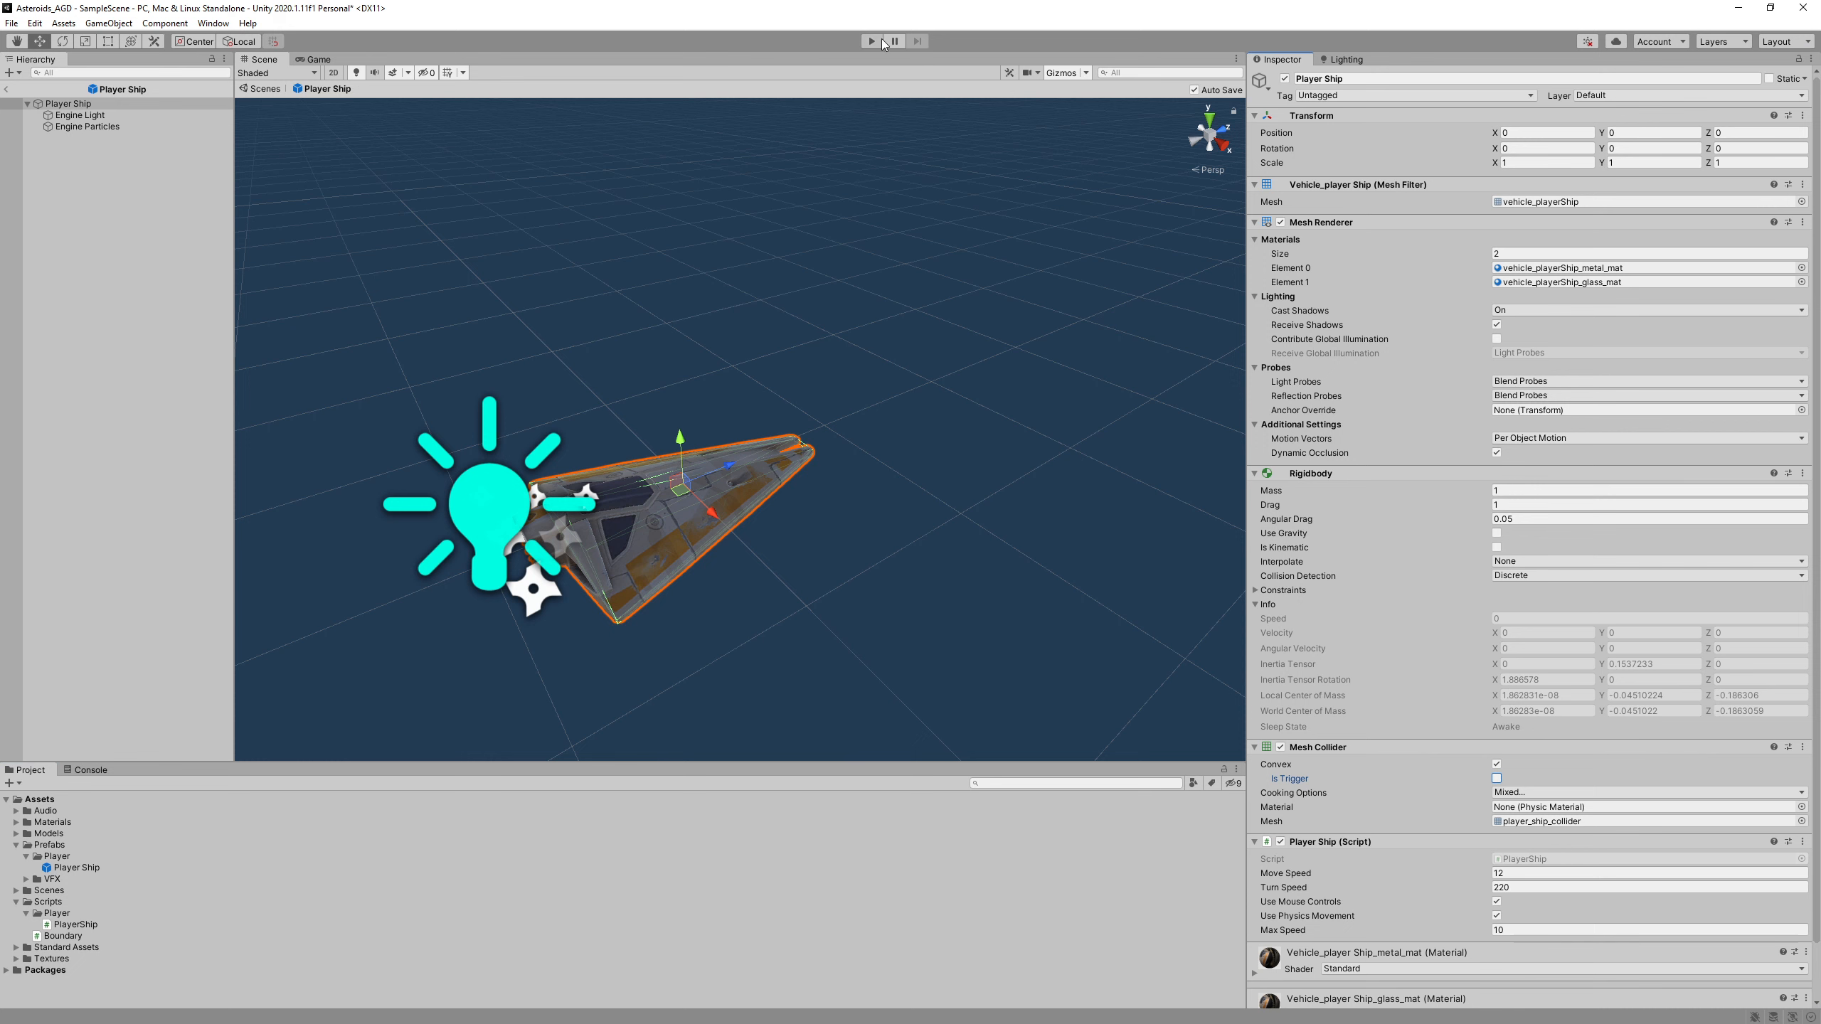
left_click(5, 91)
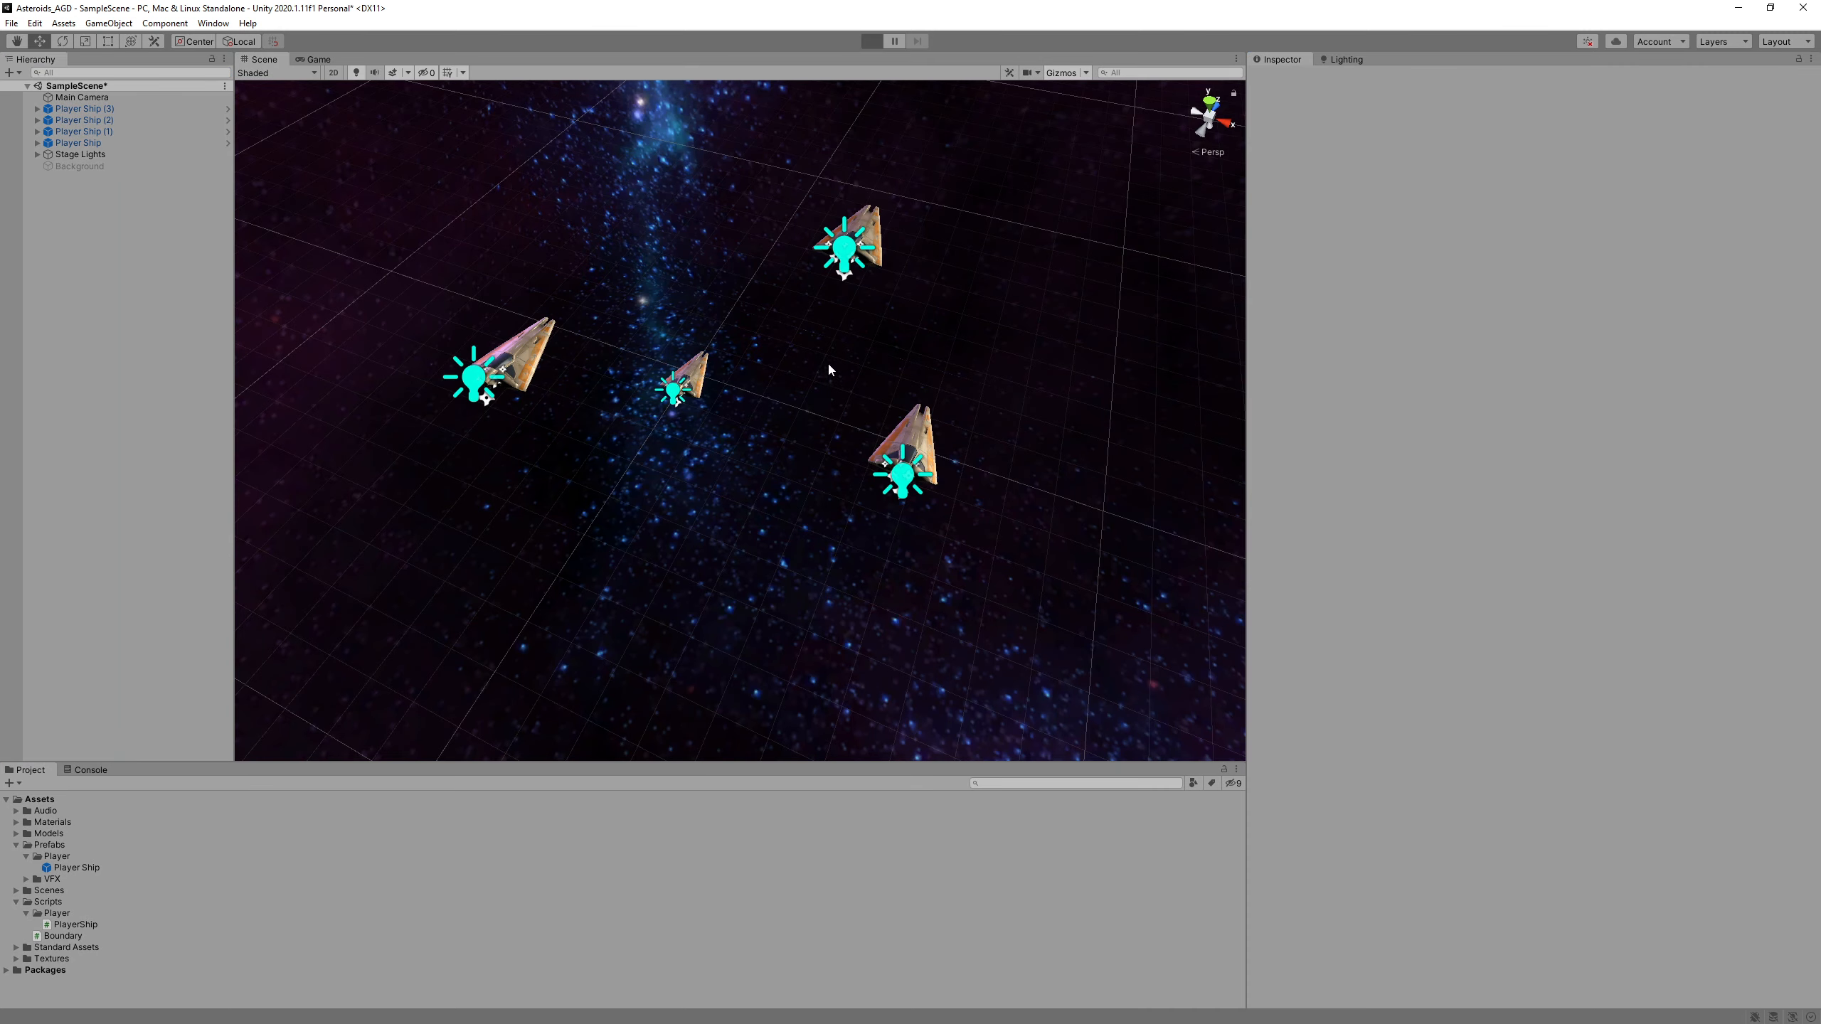
key("ctrl+p")
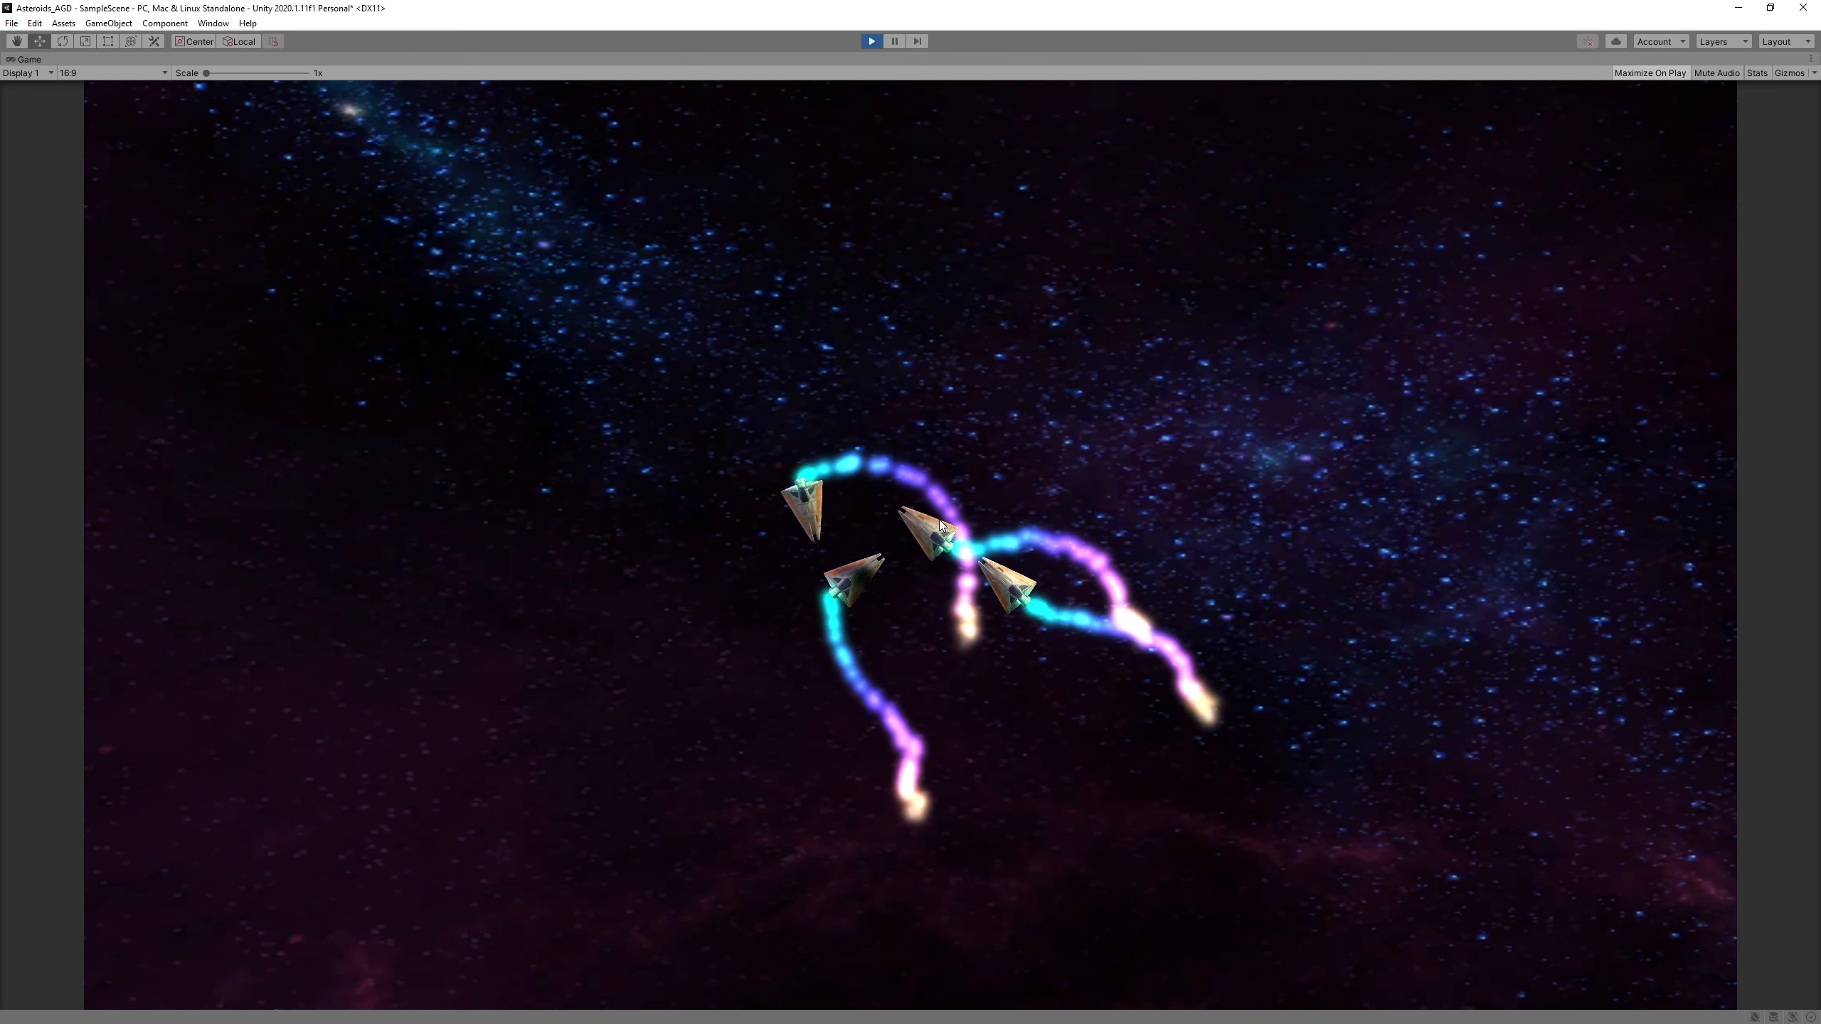
left_click(873, 44)
- Set the Y position of Player Ship (1) and Player Ship (2) to 0
left_click(130, 131)
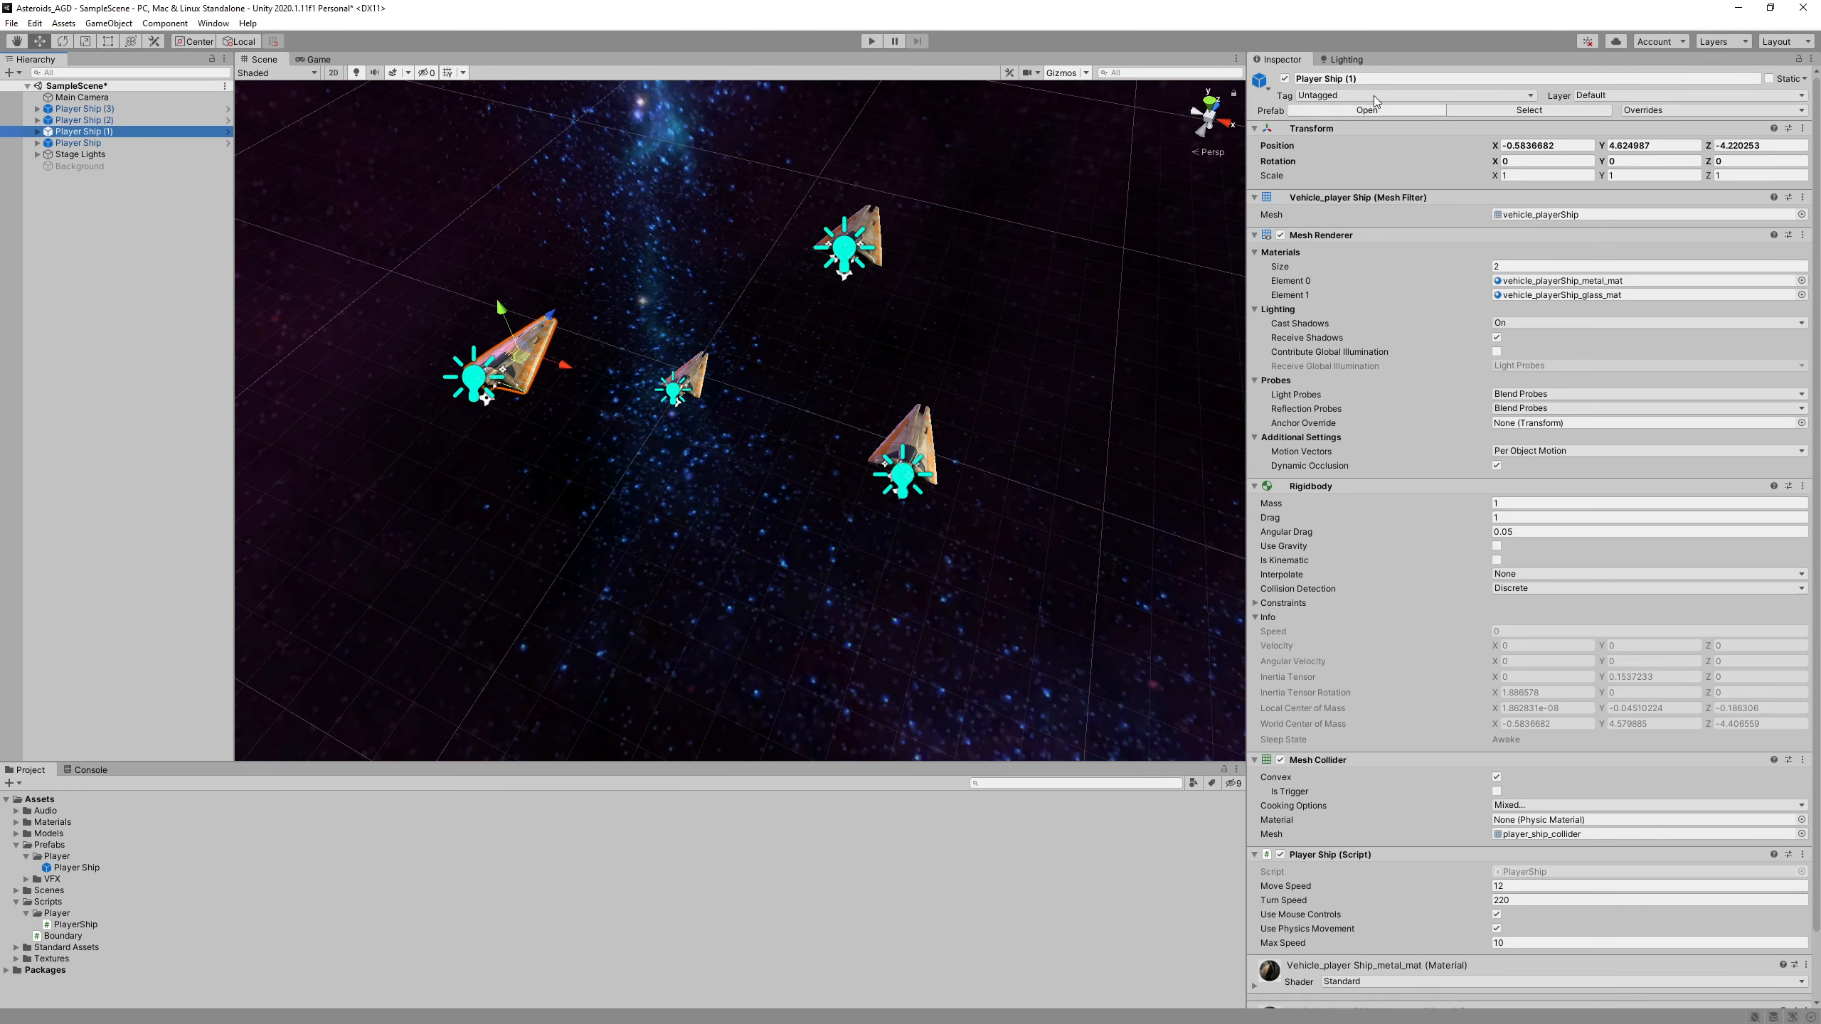
left_click(1649, 146)
type("0")
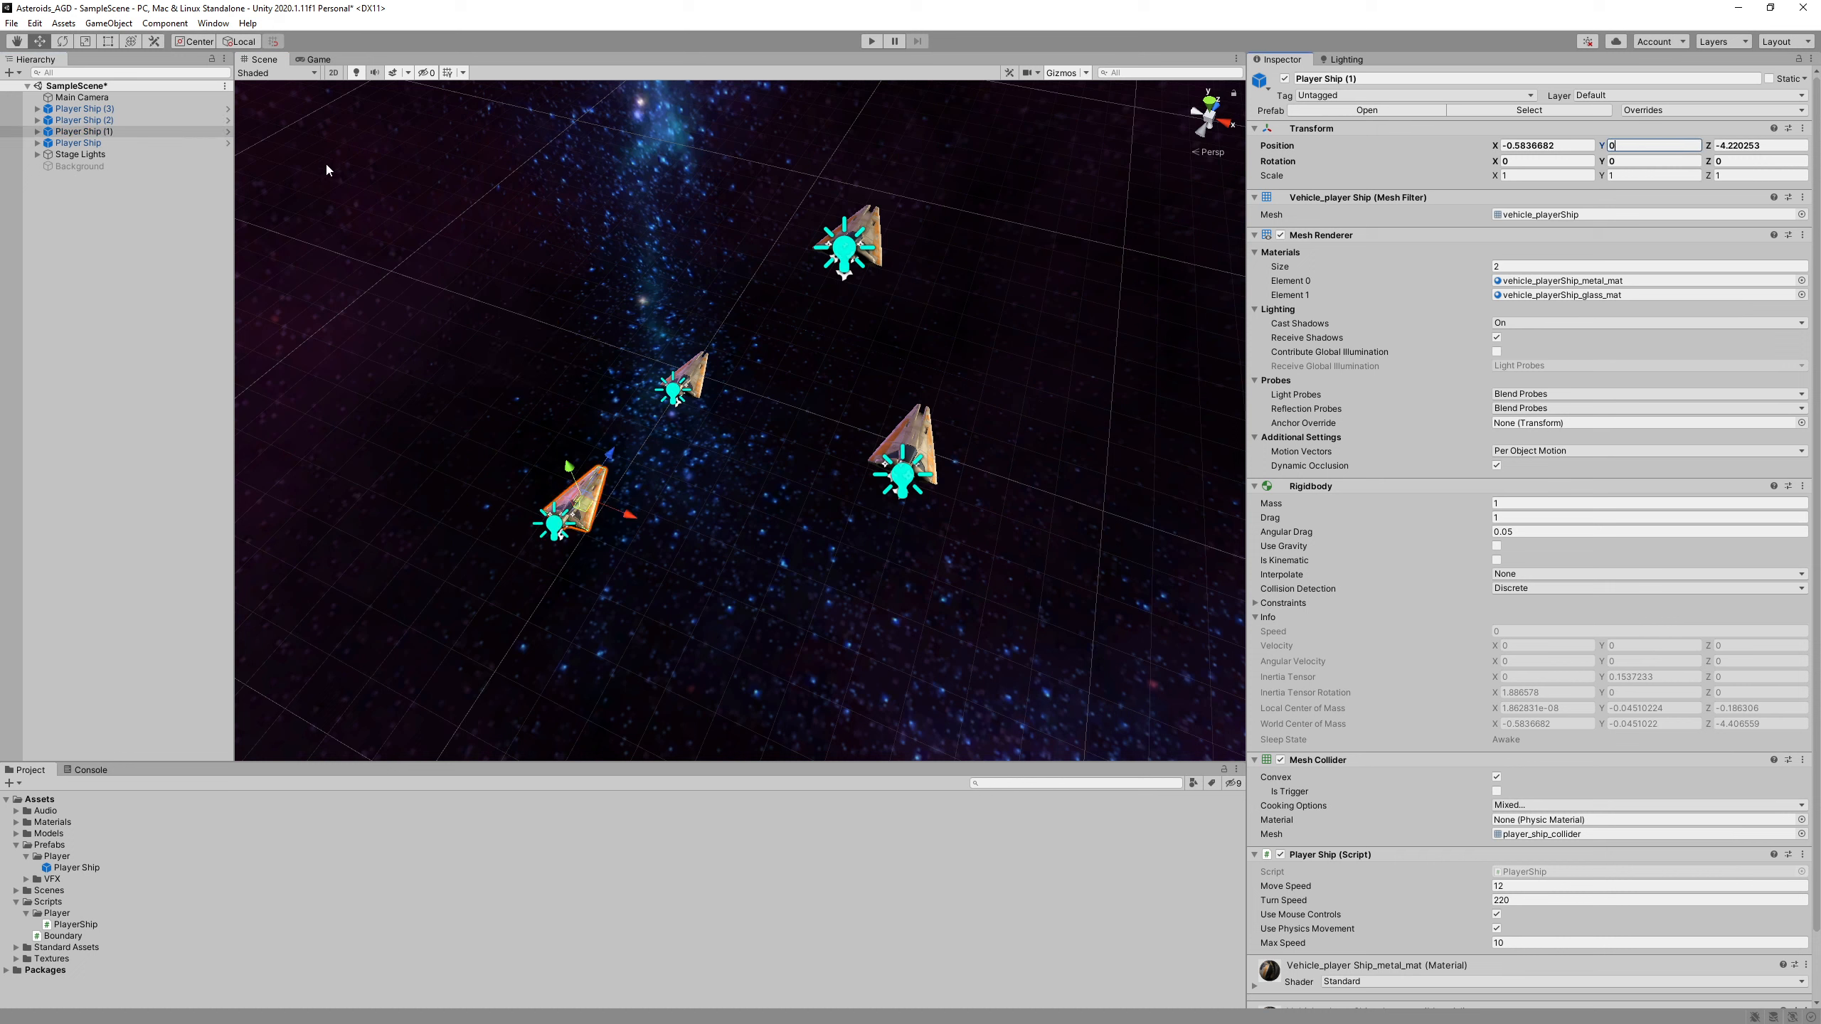
left_click(84, 119)
left_click(1649, 146)
type("0")
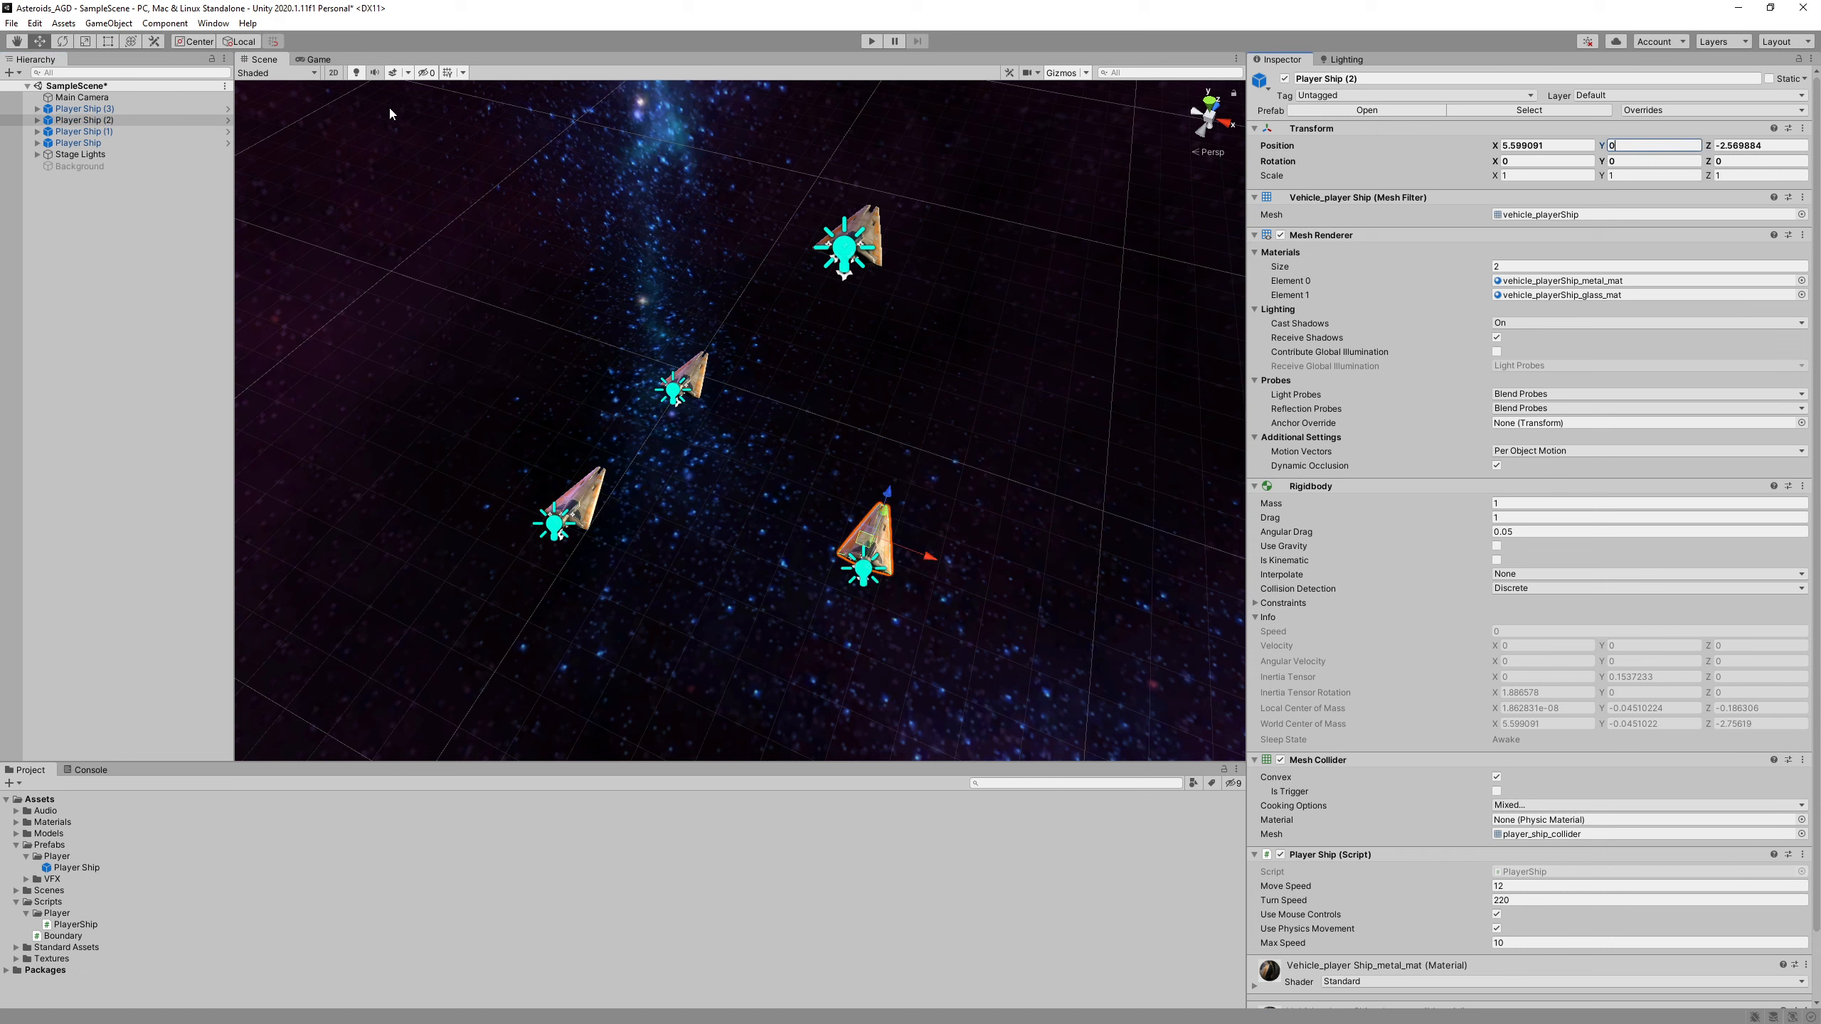
- Set the Y position of Player Ship (3) to 0 and test the ships' collisions in play mode
left_click(84, 108)
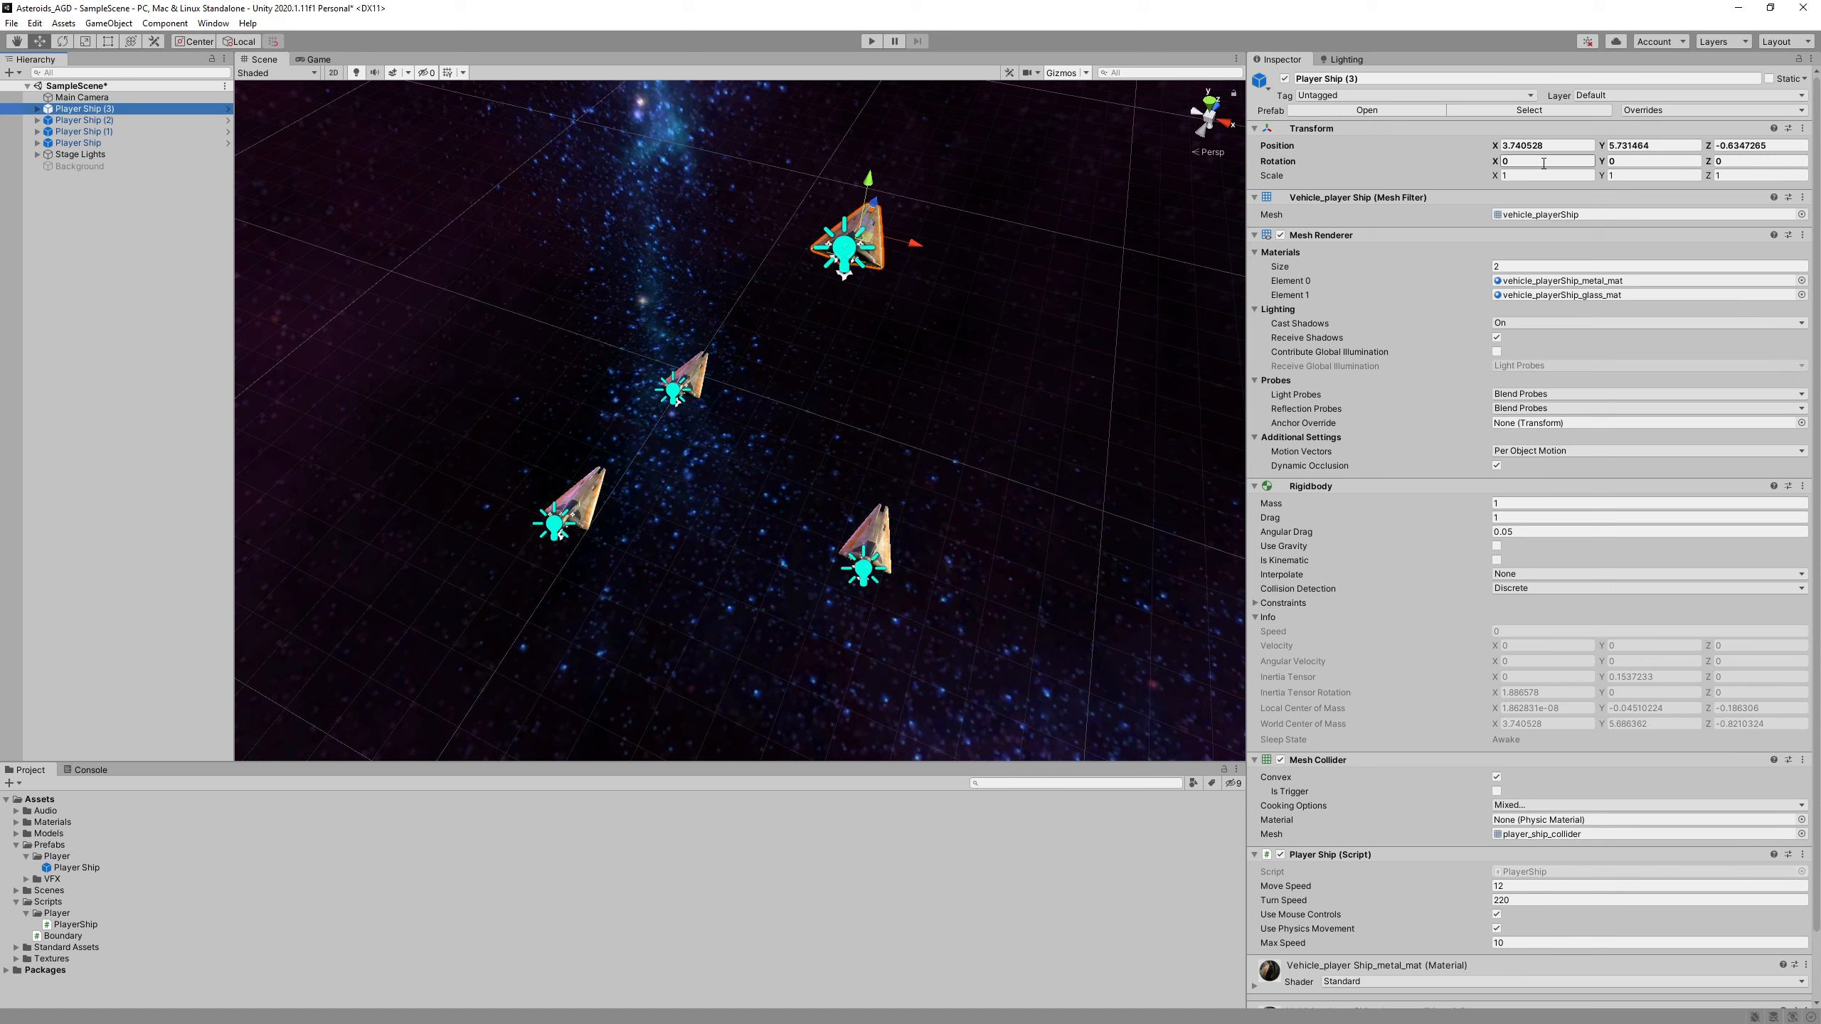
left_click(1657, 143)
type("0")
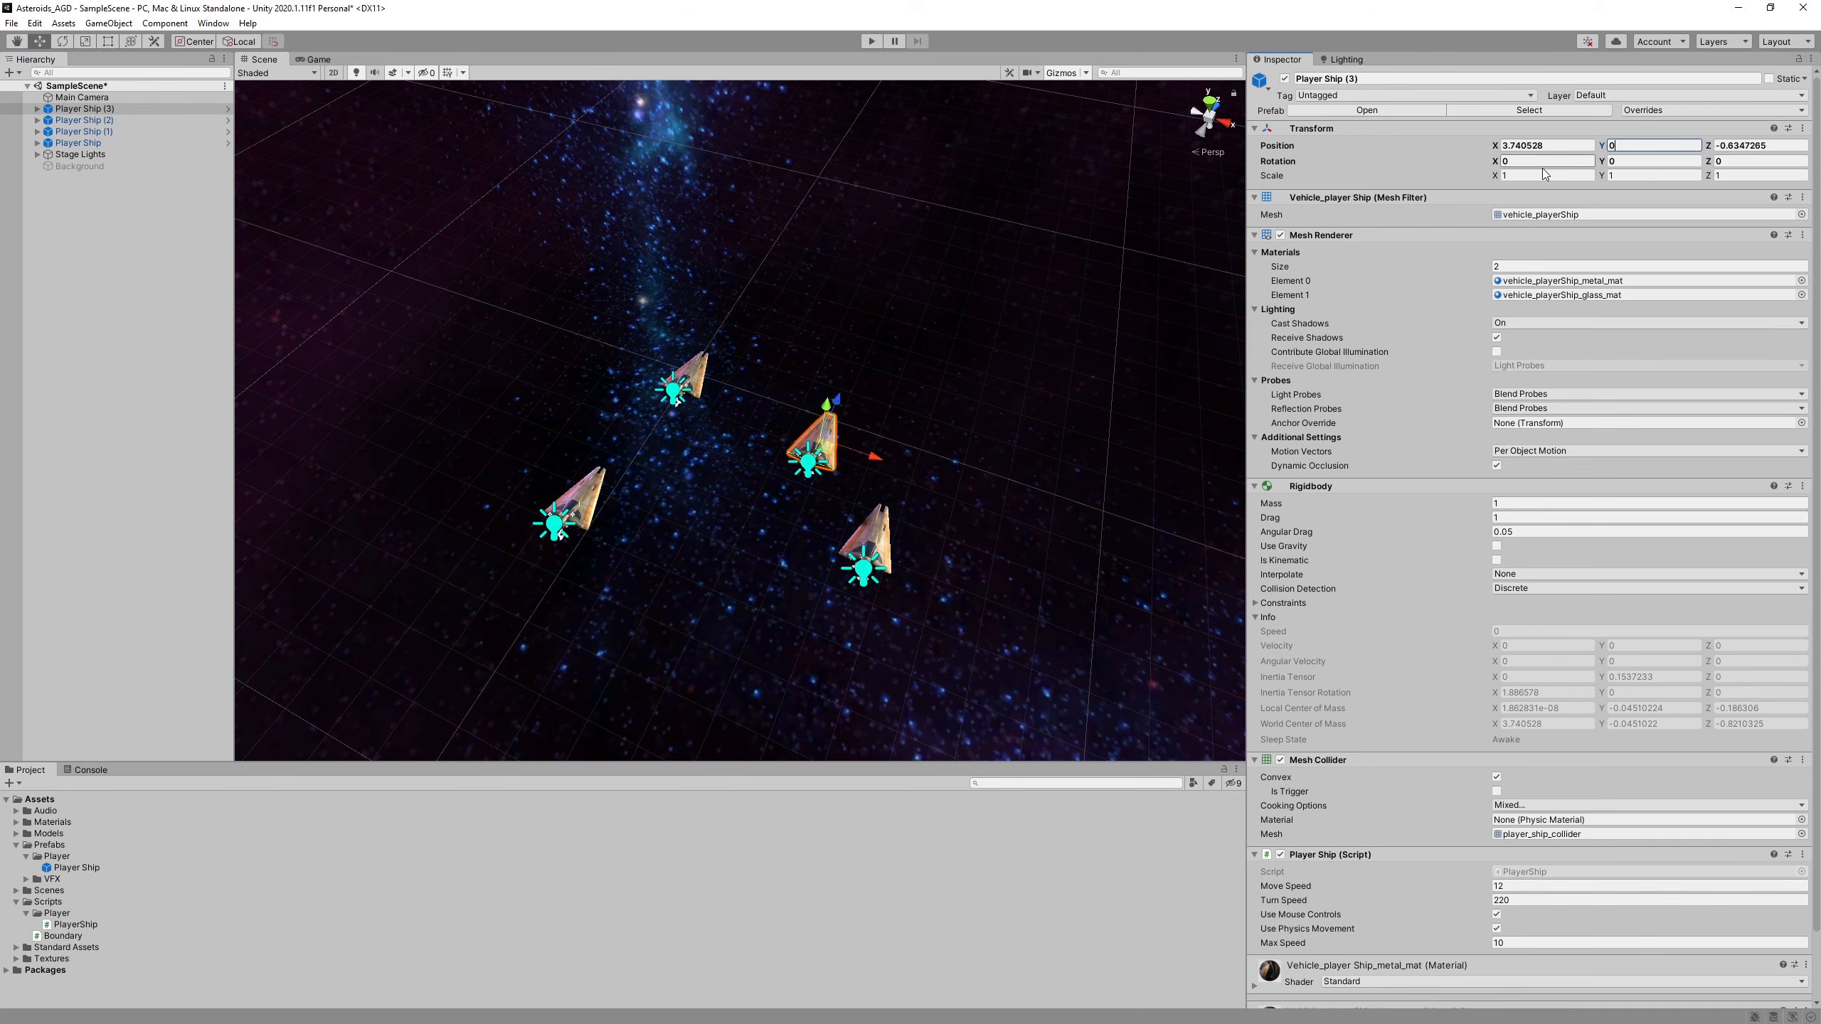
left_click(872, 42)
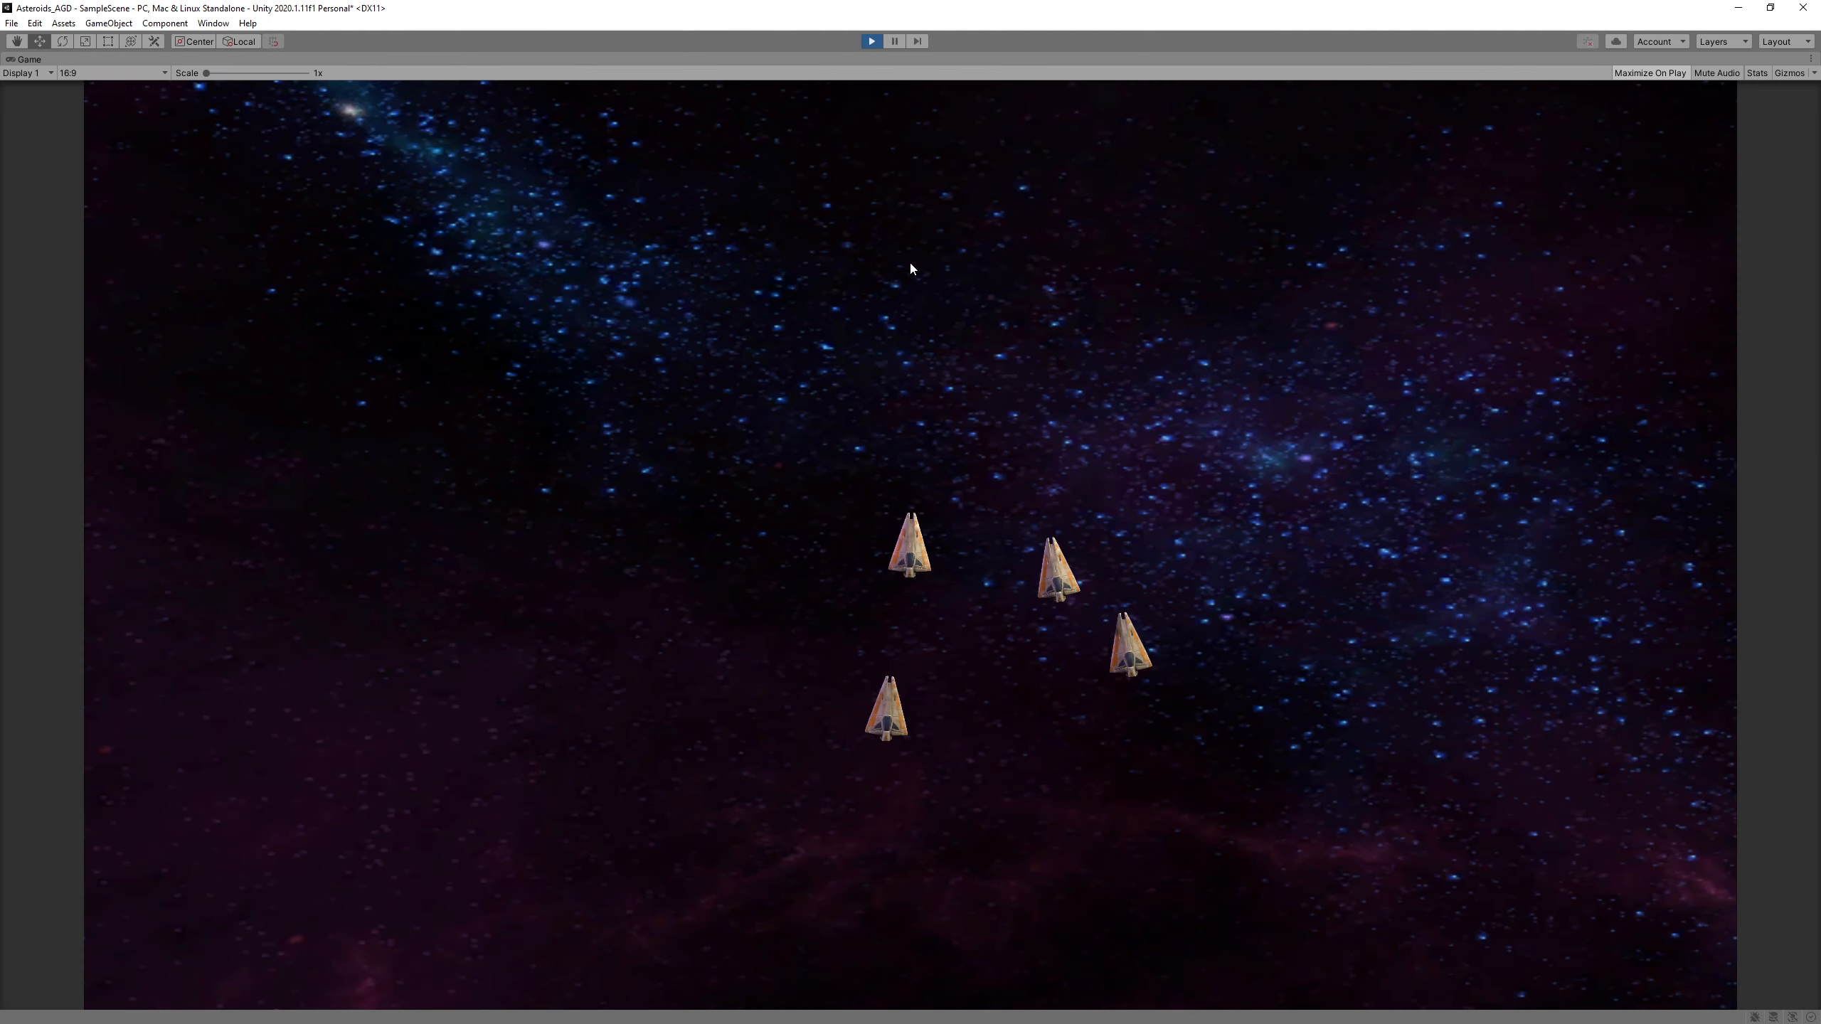
key("w")
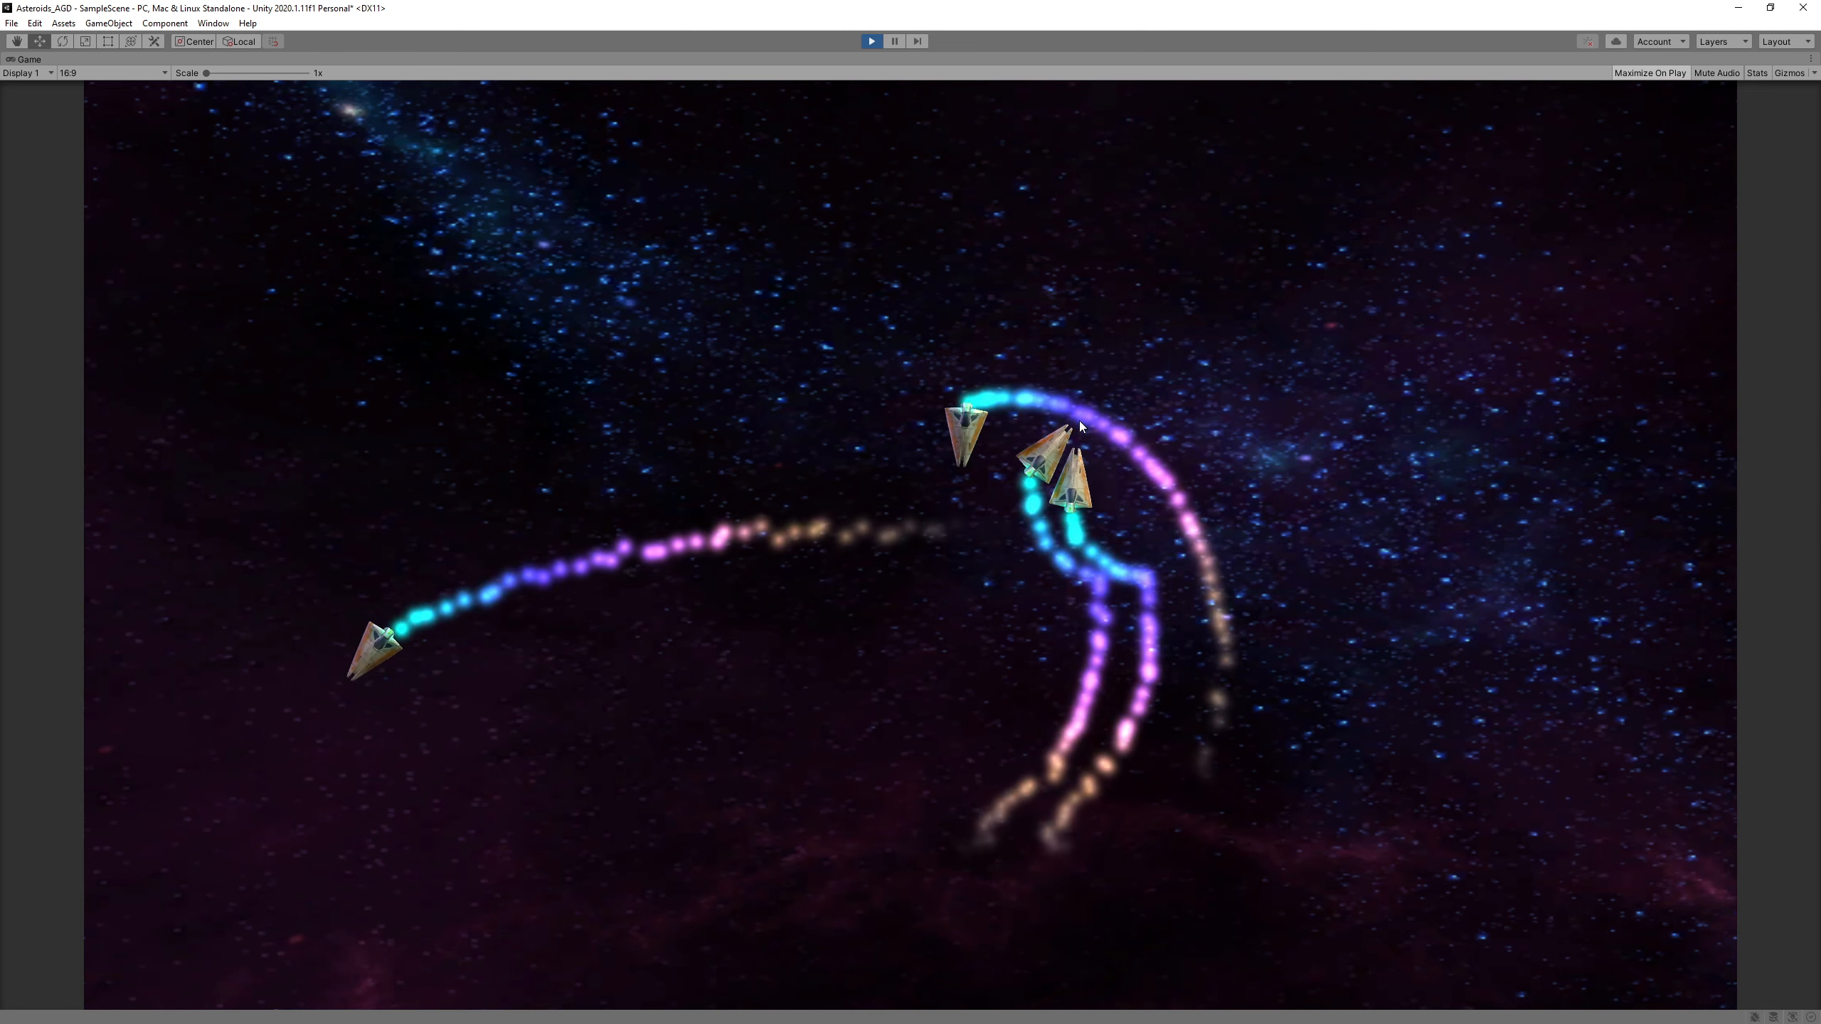
left_click(873, 40)
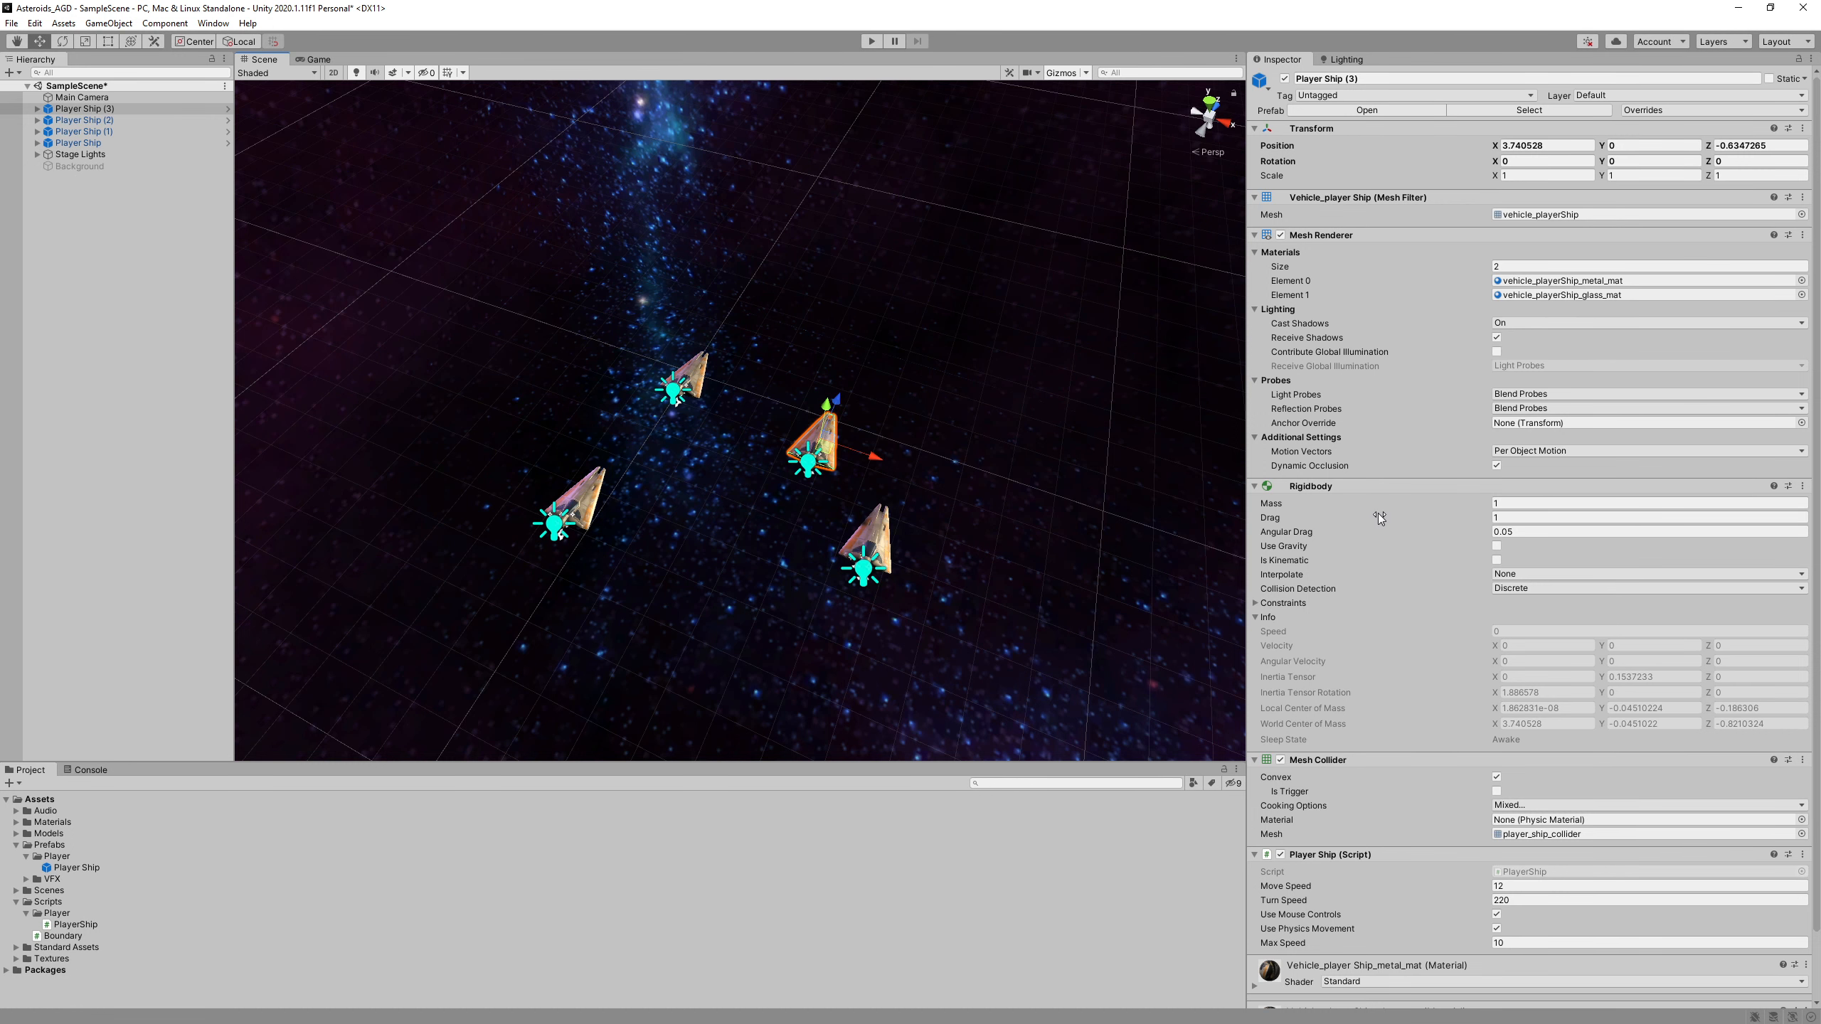
- Delete the three extra ship instances, Player Ship (1), Player Ship (2) and Player Ship (3), from the scene
scroll(1380, 520, "down", 3)
left_click(120, 108)
left_click(113, 134, "shift")
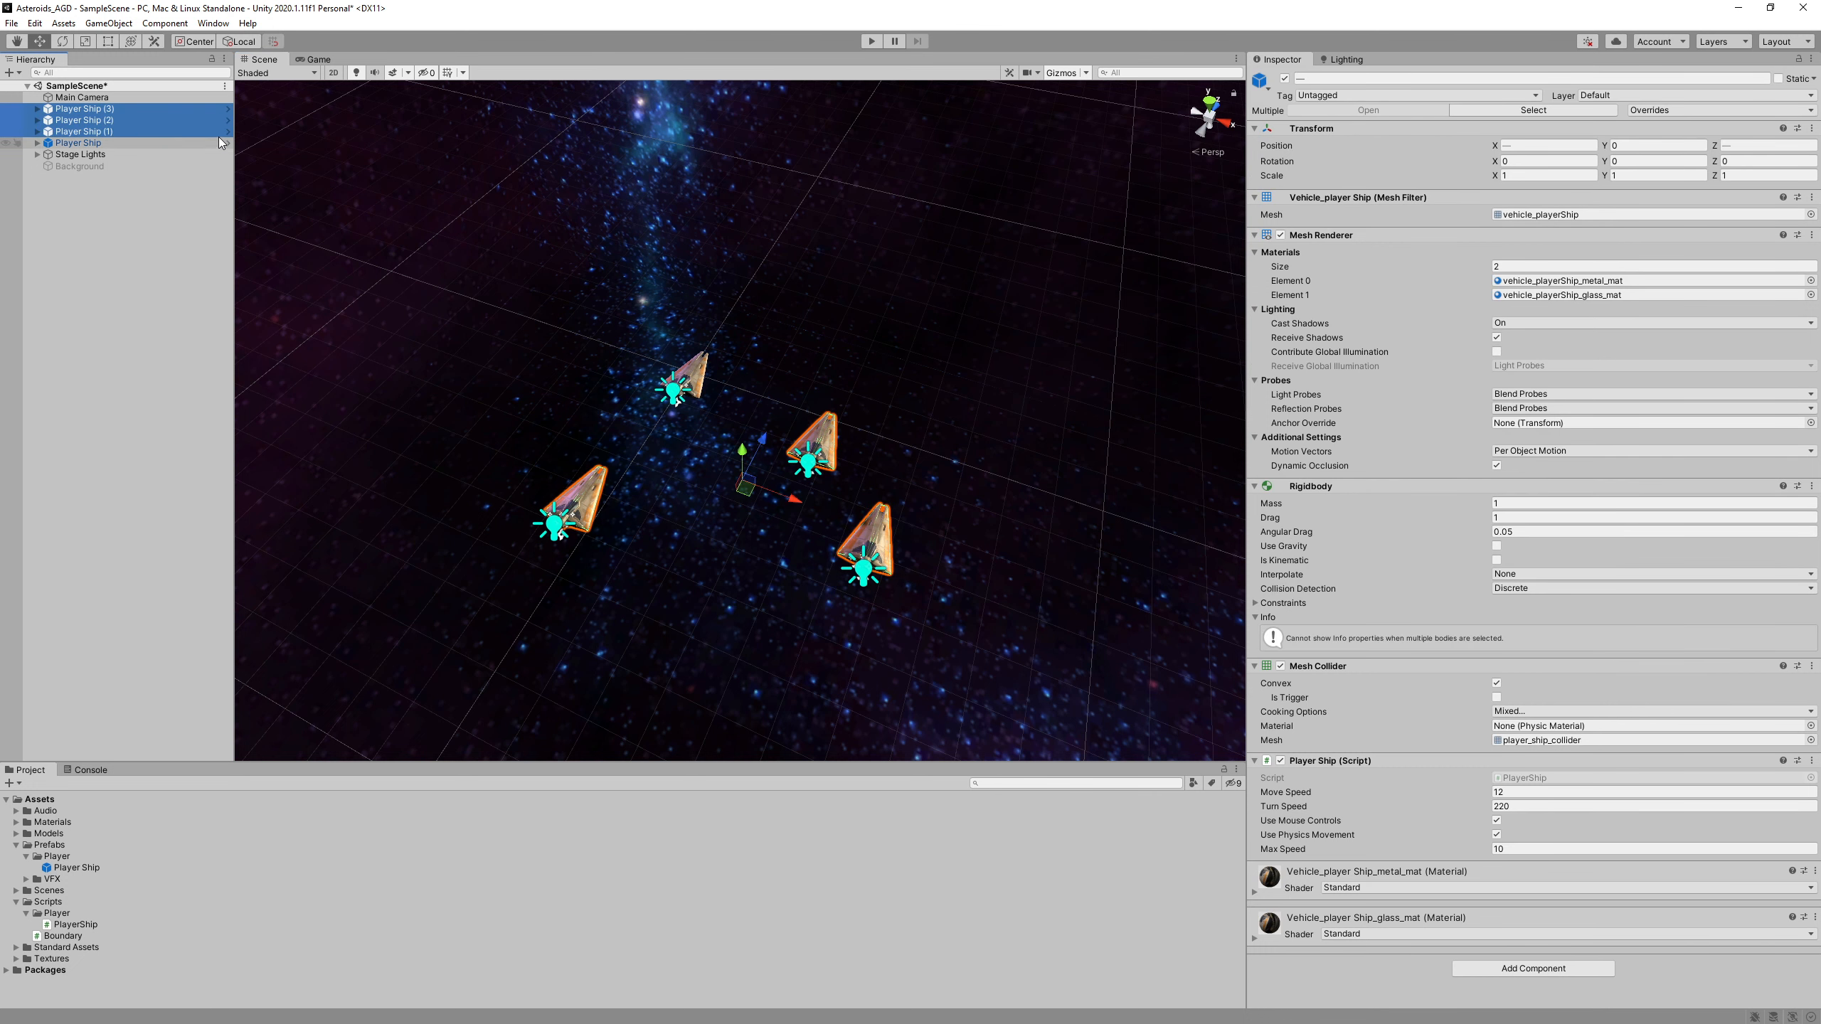
key("Delete")
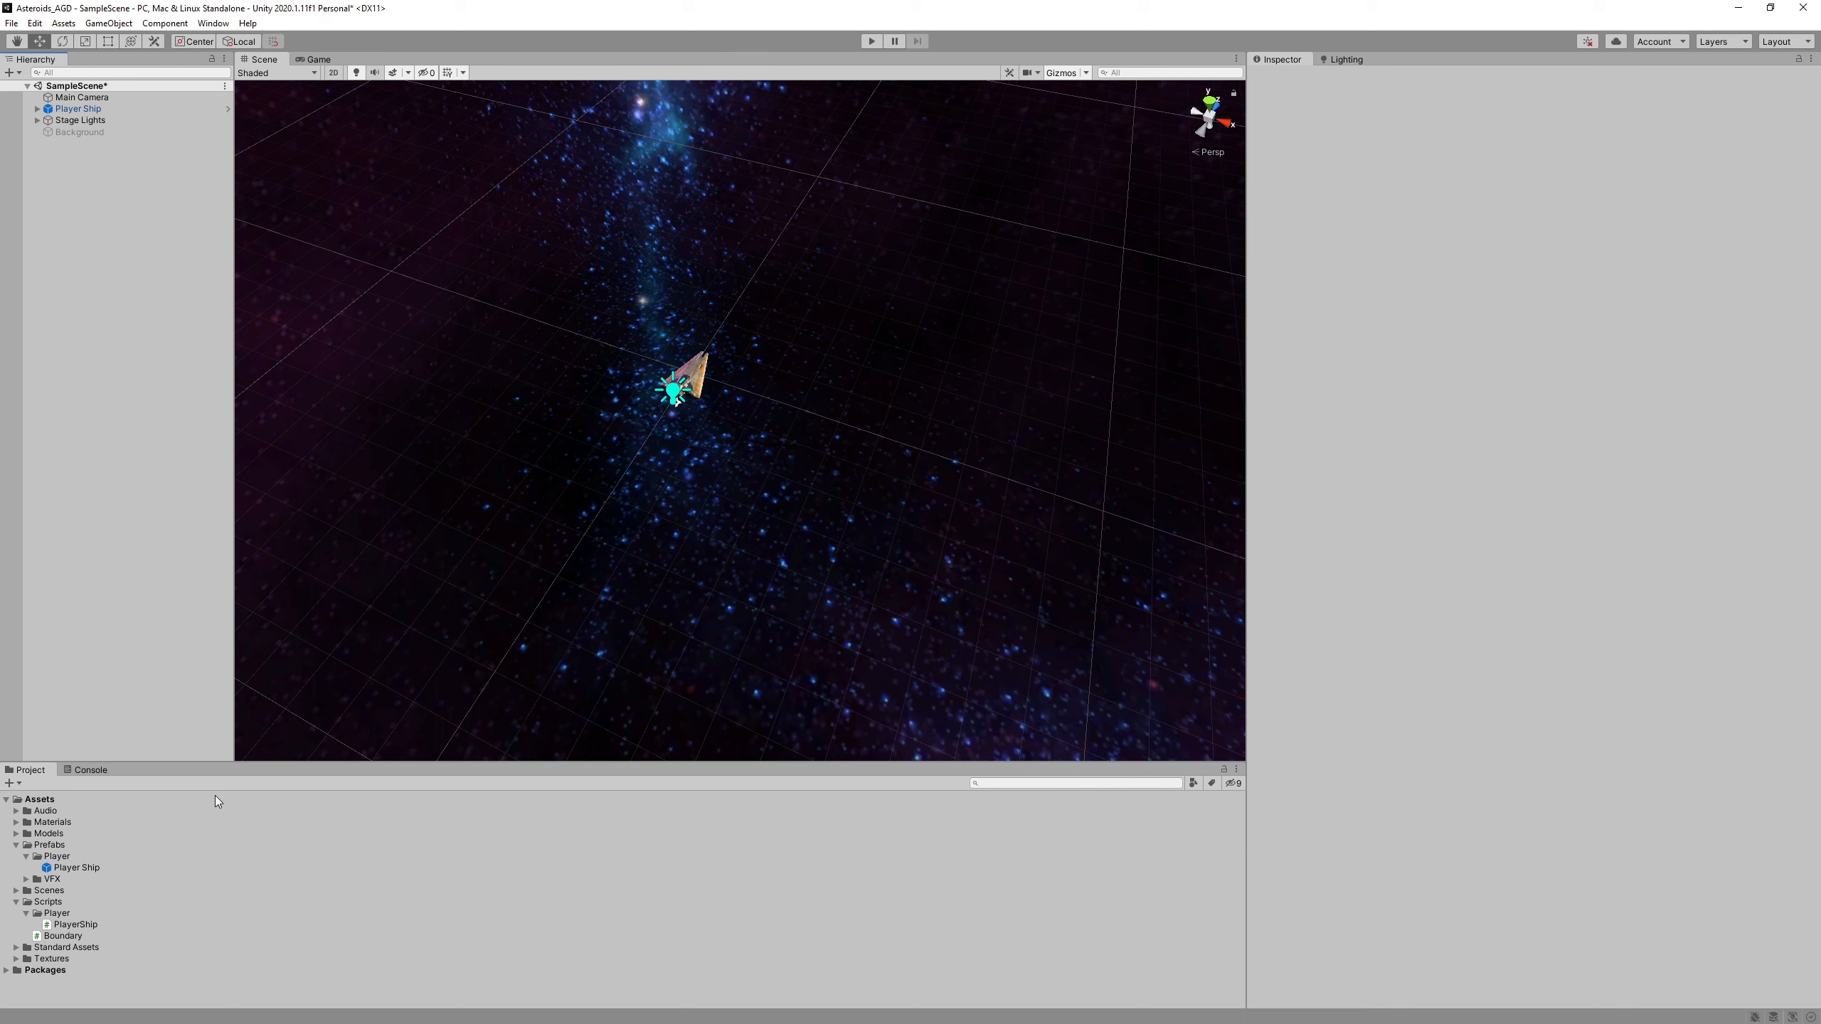
- Enable Is Trigger on the Player Ship's Mesh Collider and apply all overrides to the prefab
left_click(79, 109)
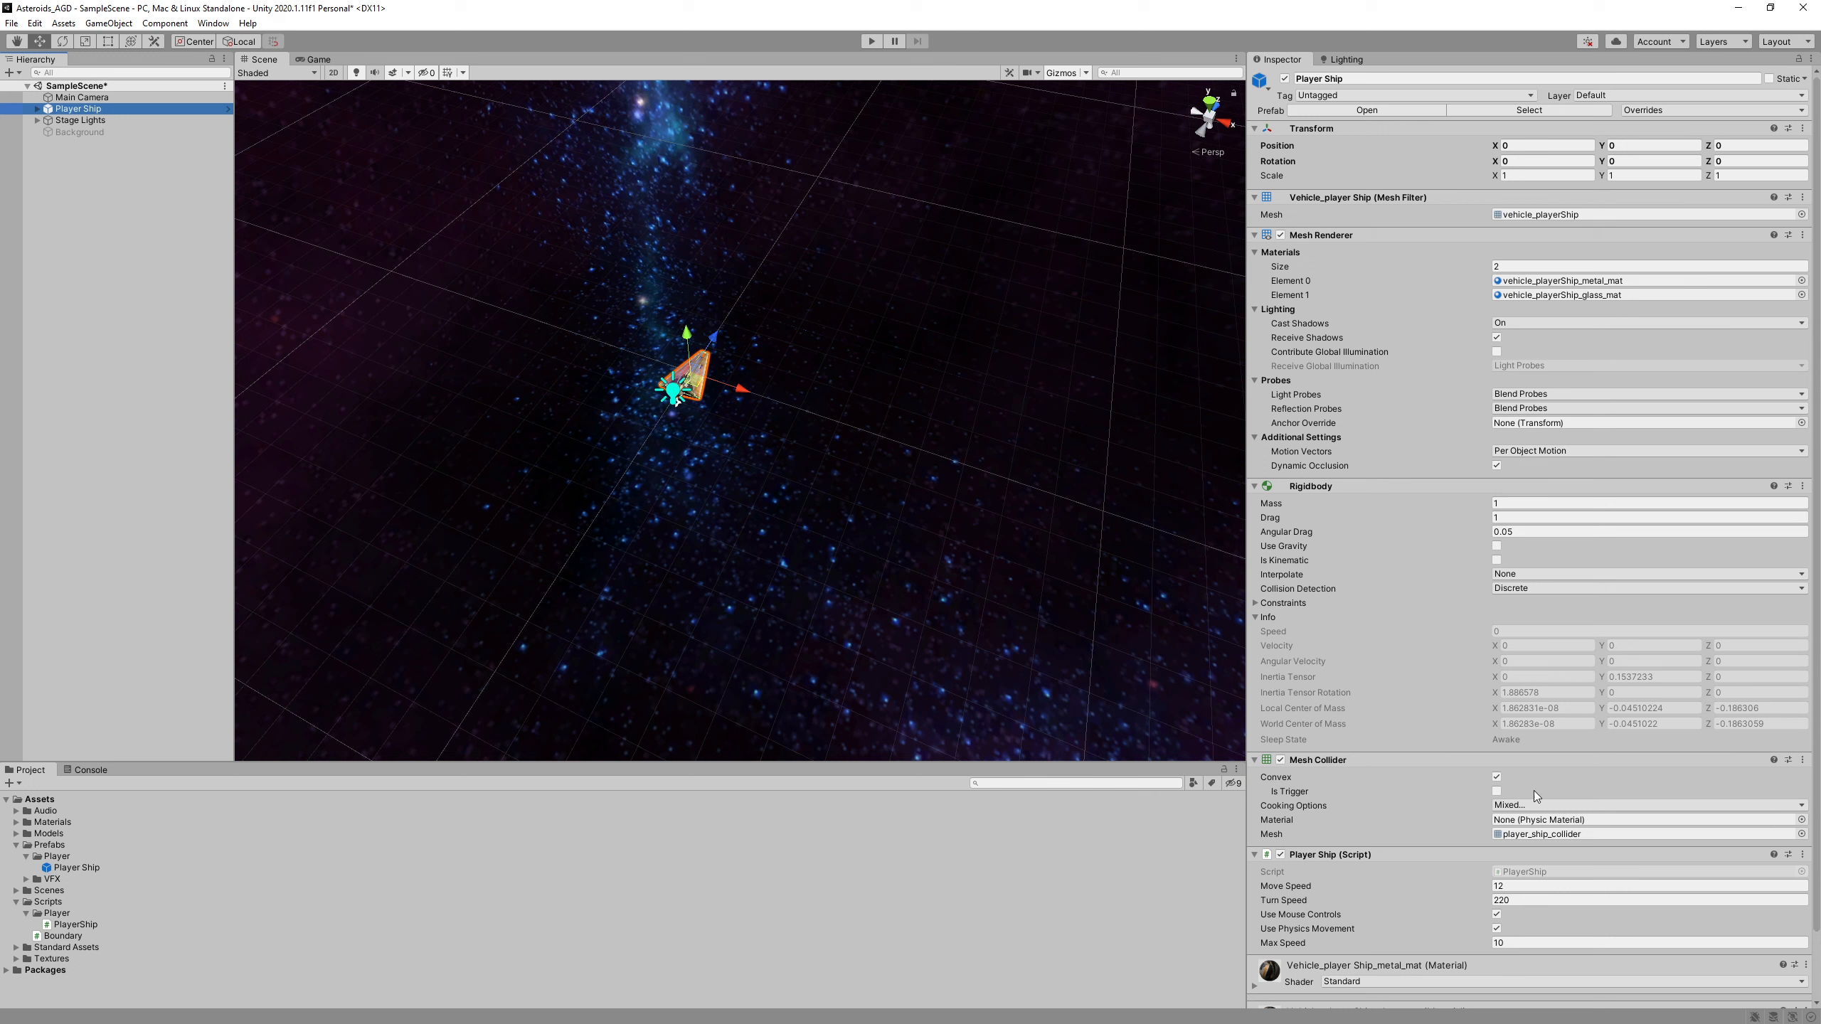
left_click(1497, 793)
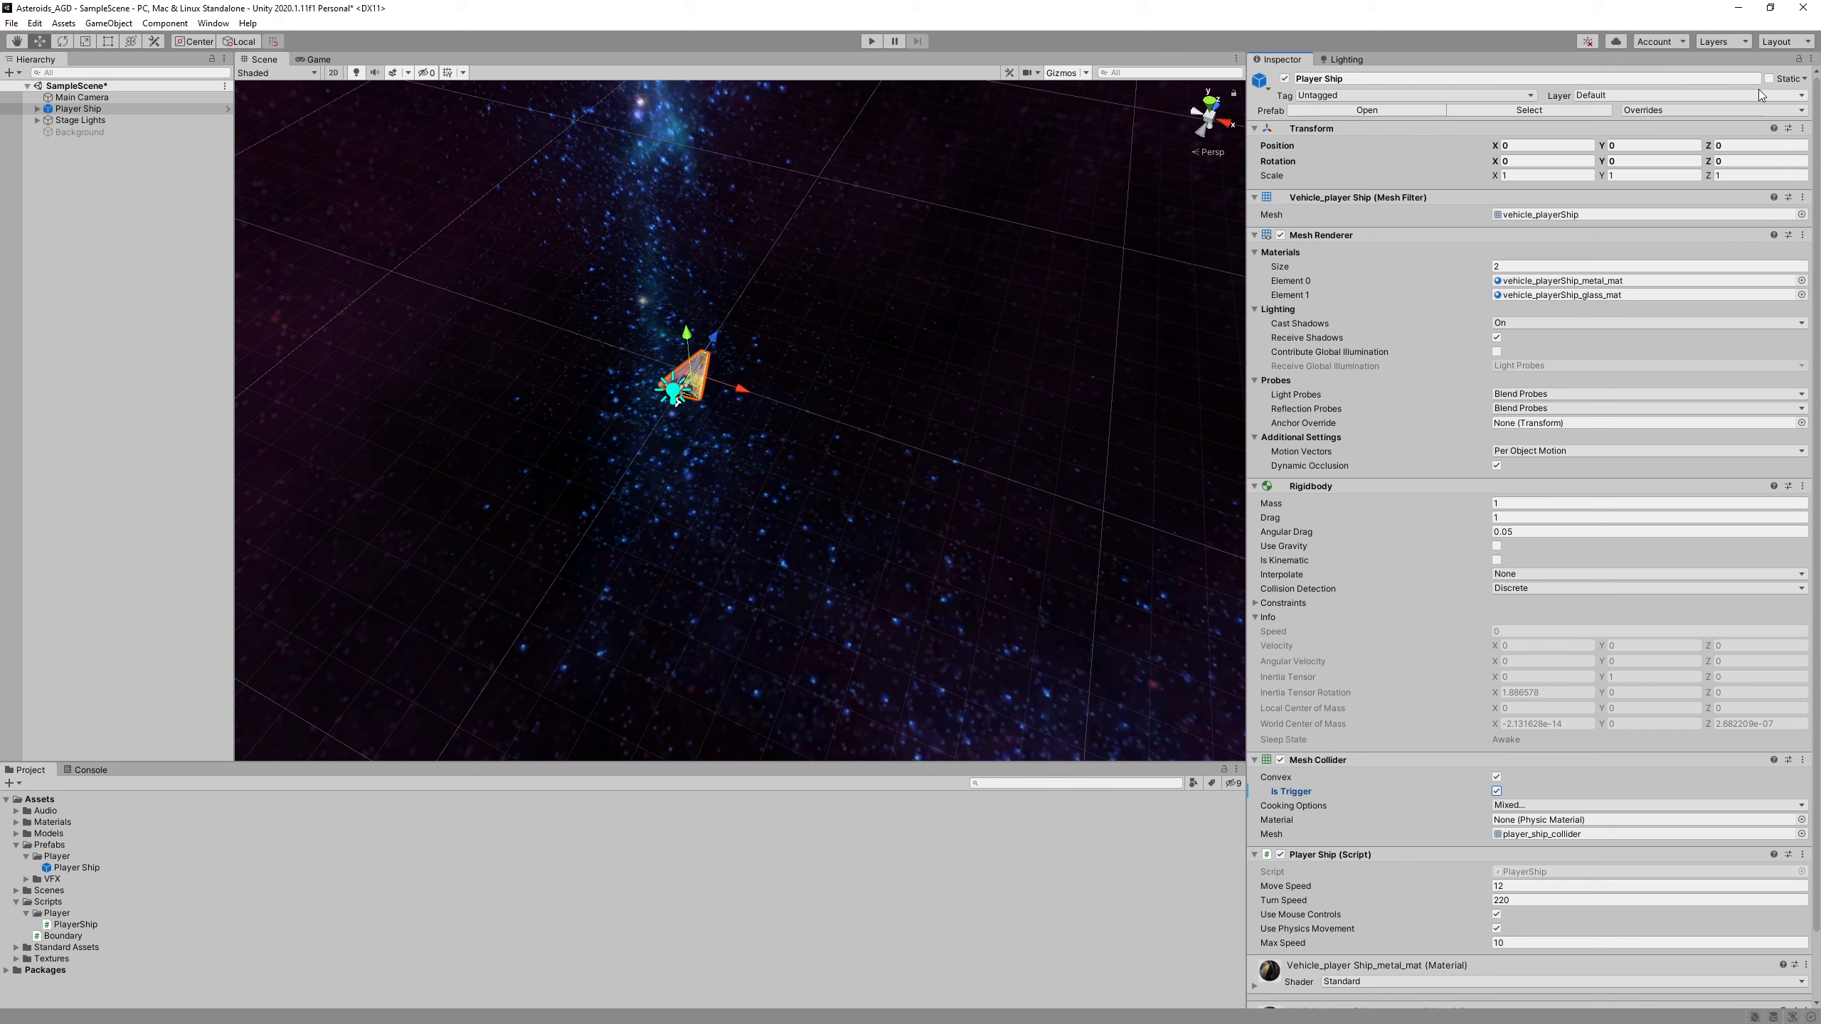
left_click(1667, 109)
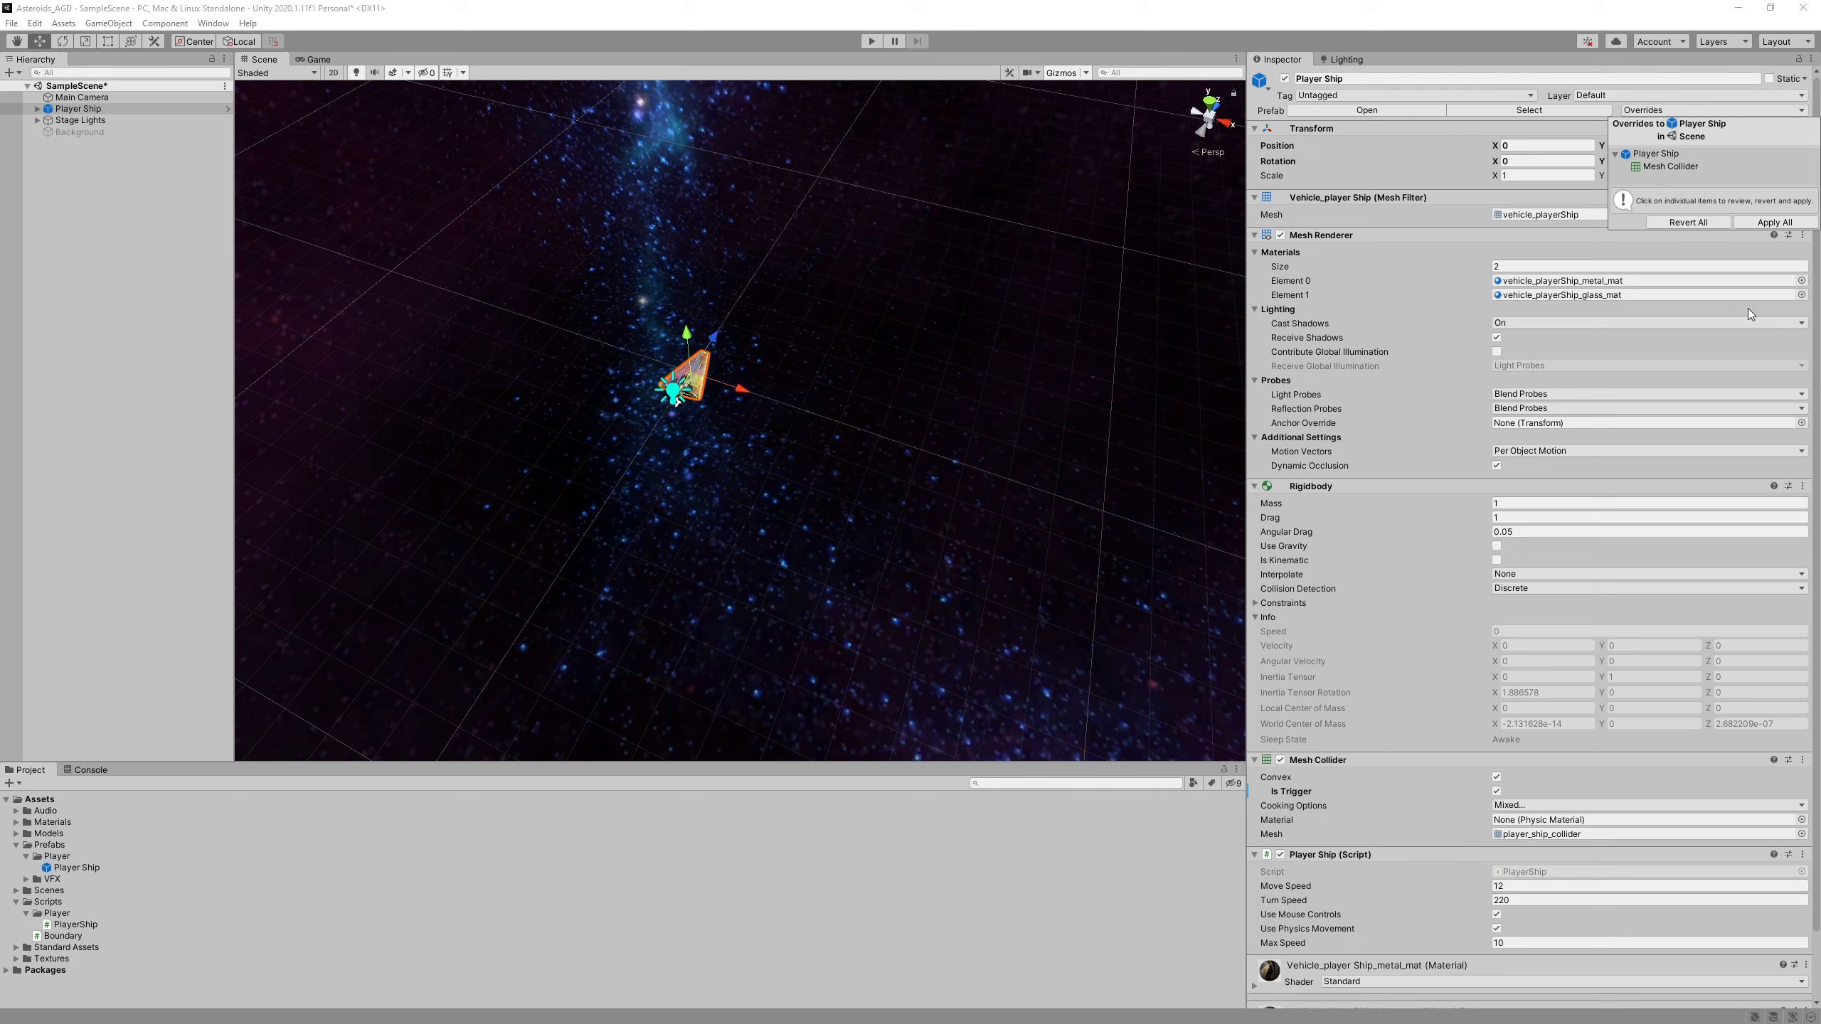
left_click(1767, 222)
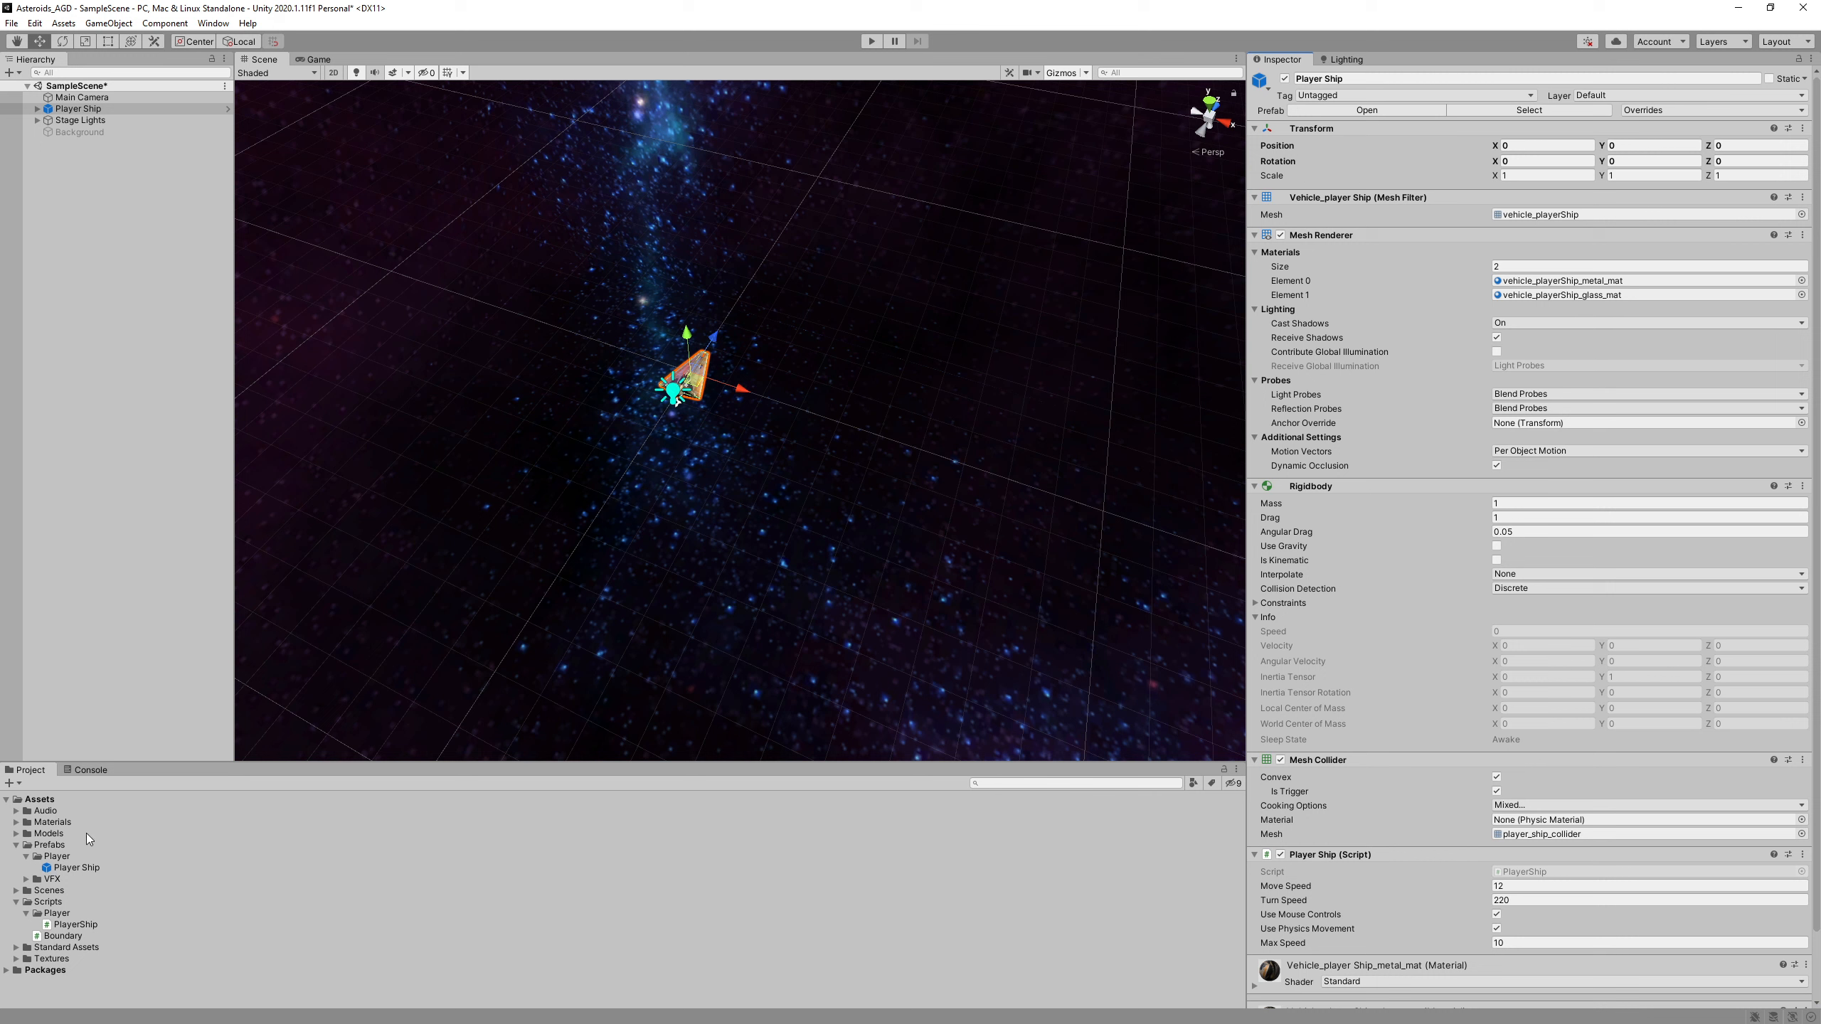
- Hide the Player Ship in the scene view without deactivating it
left_click(66, 111)
scroll(538, 366, "up", 2)
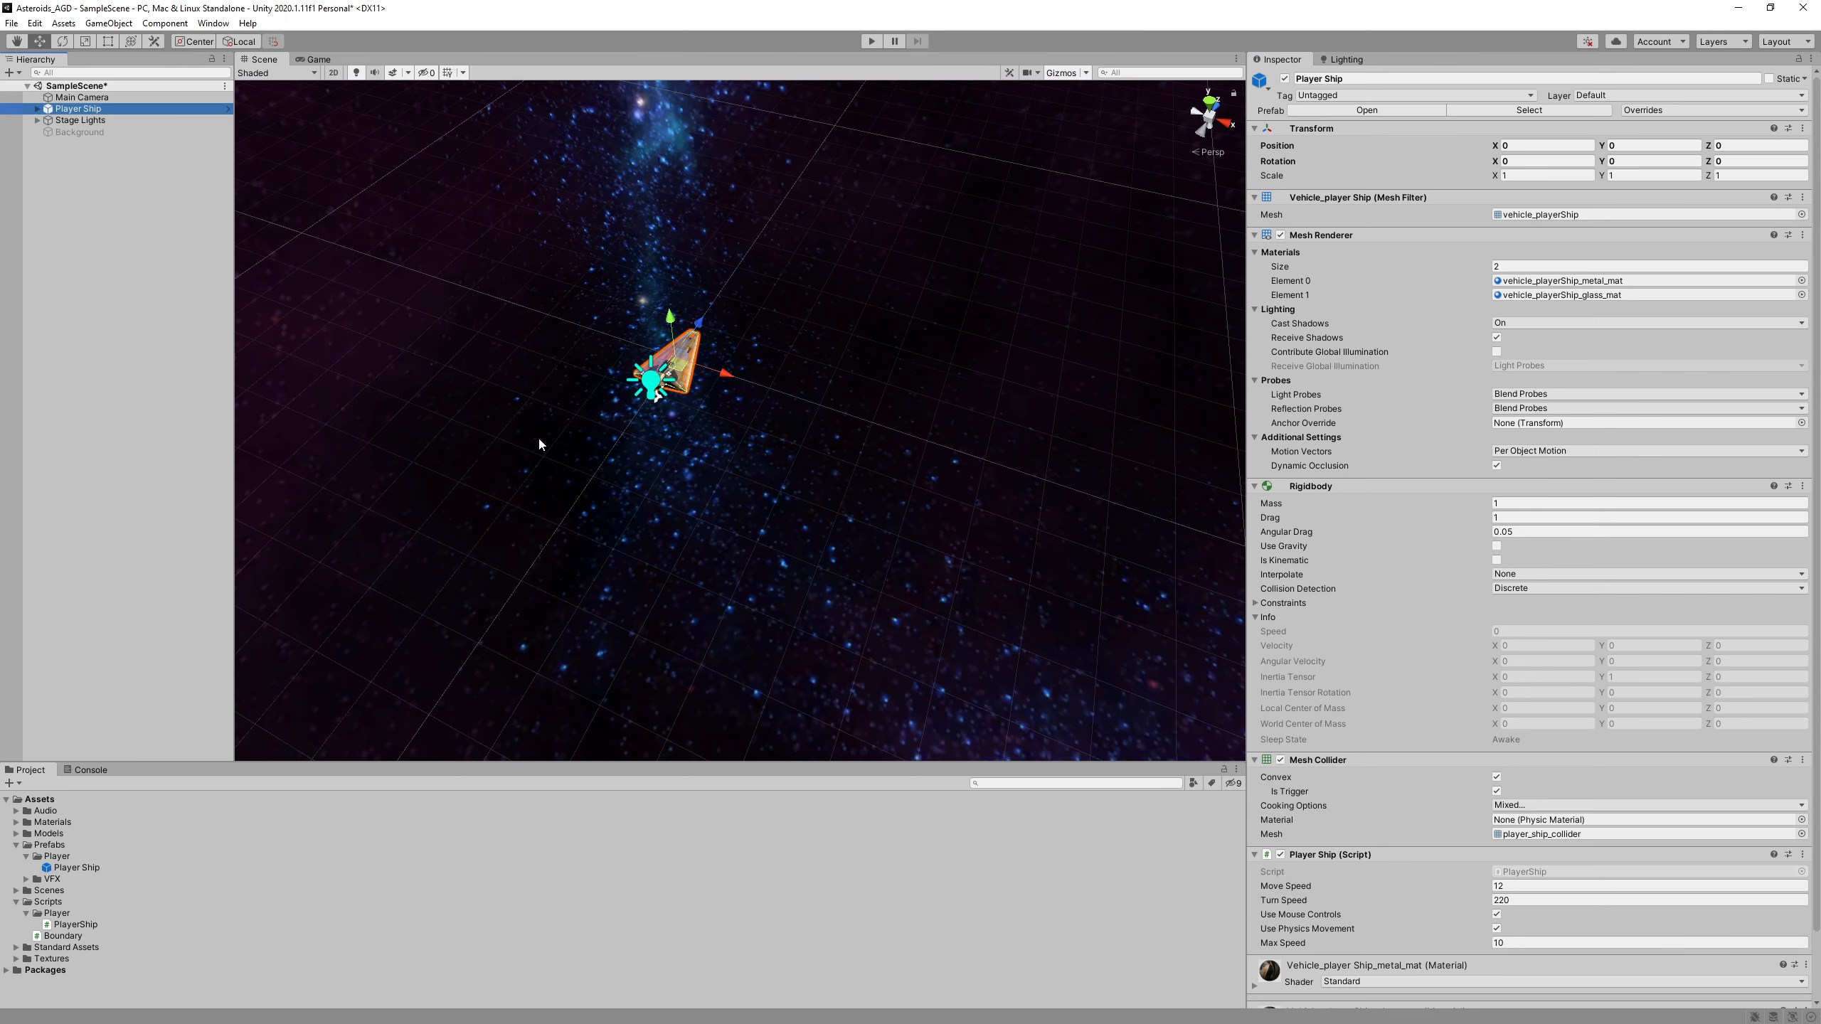
right_click_drag(521, 395, 565, 334)
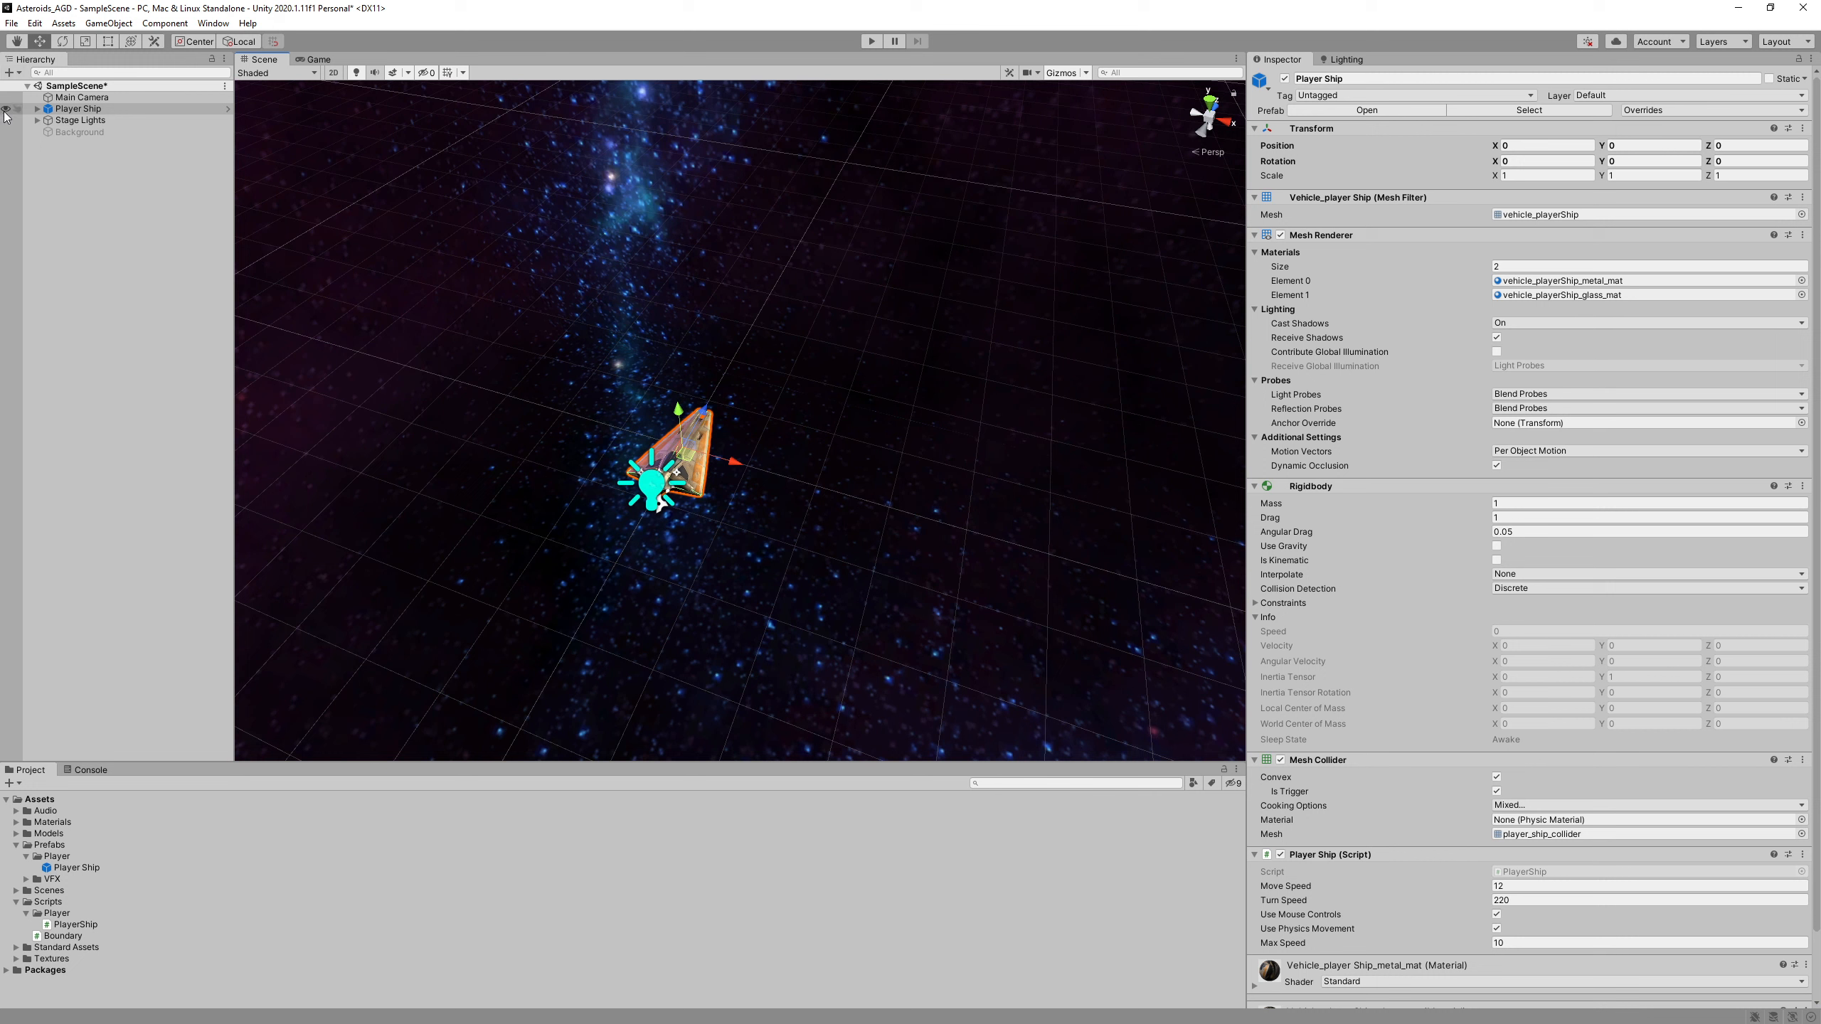
left_click(5, 109)
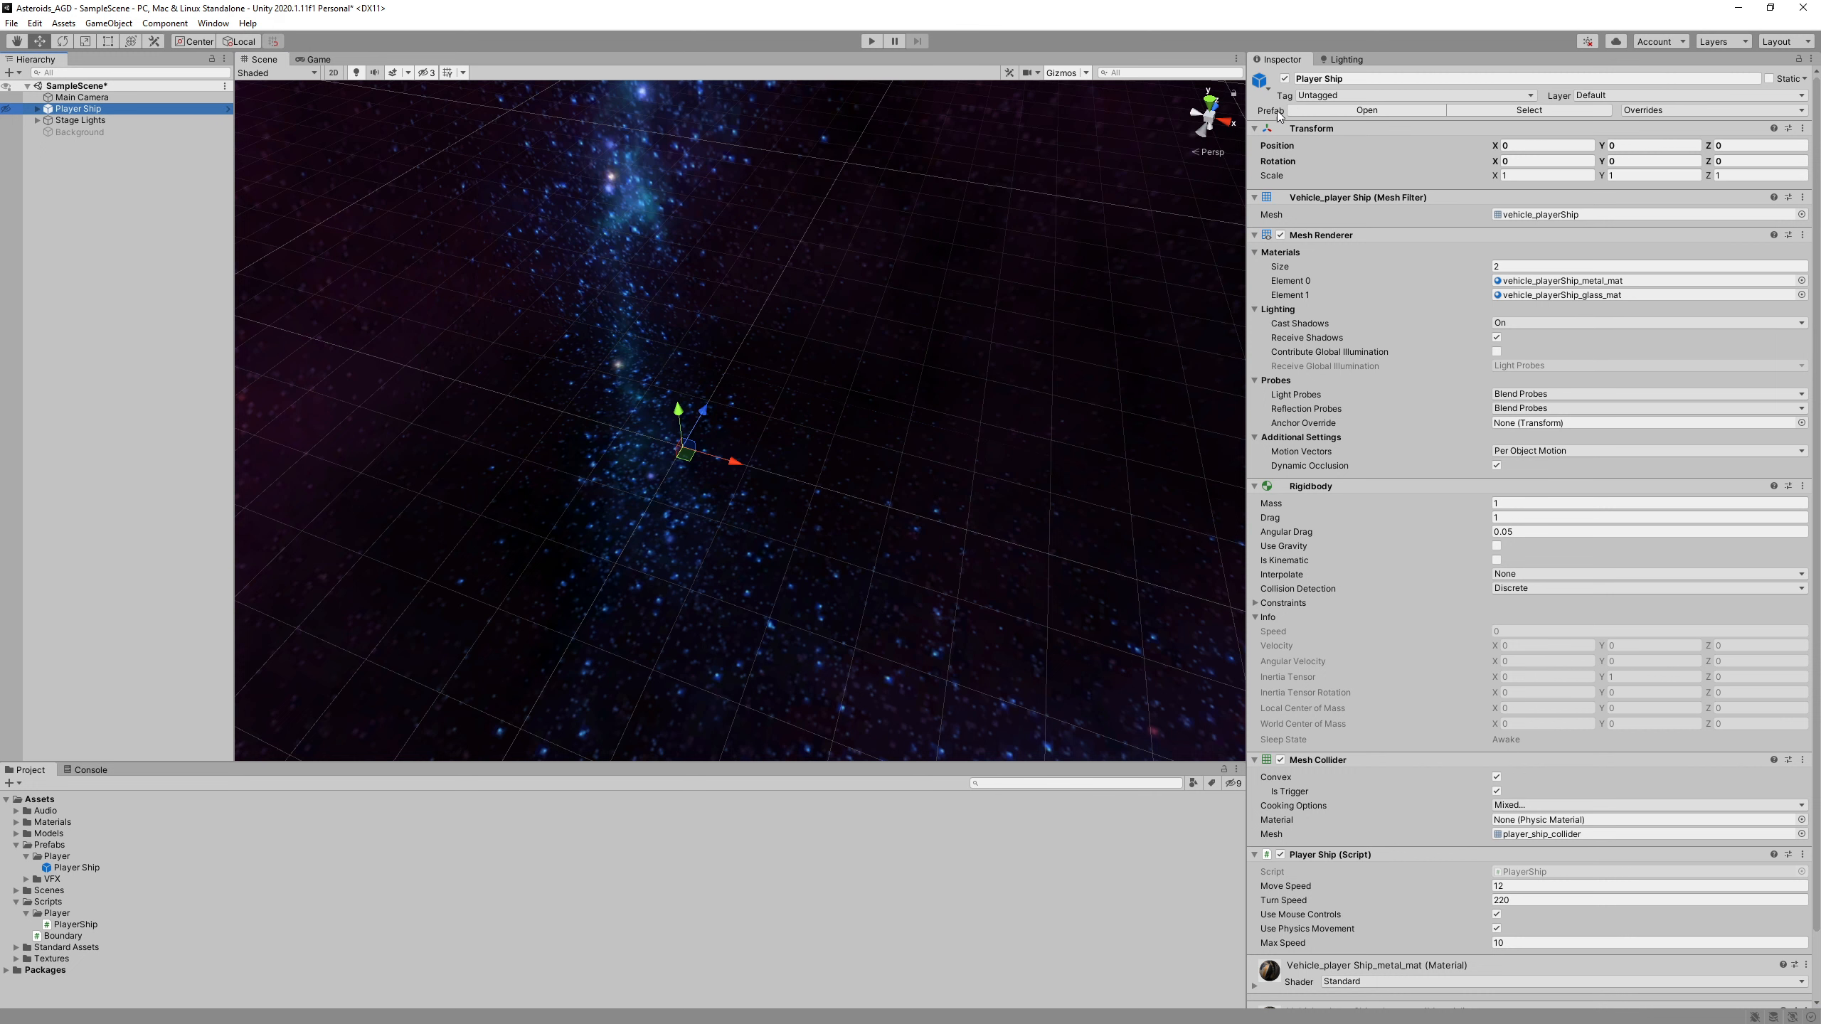
left_click(820, 361)
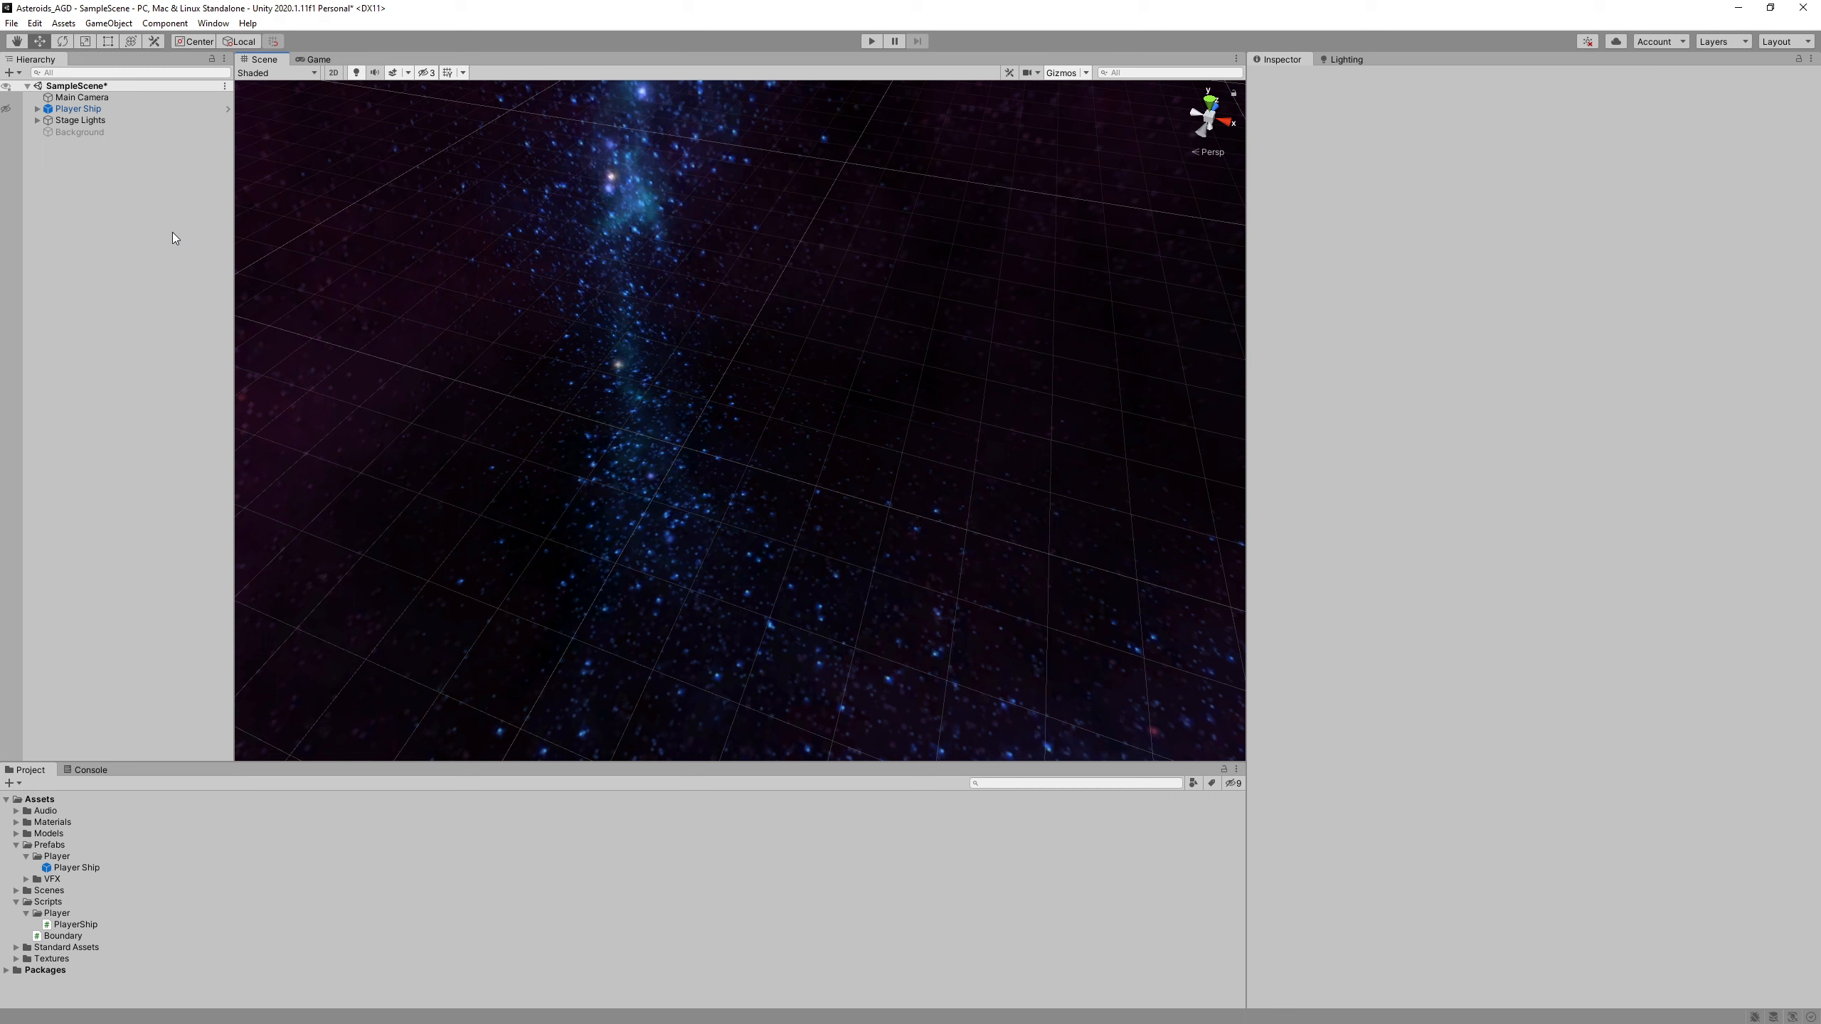
- Create an empty game object at the root of the scene and name it PlayerLaser
left_click(151, 199)
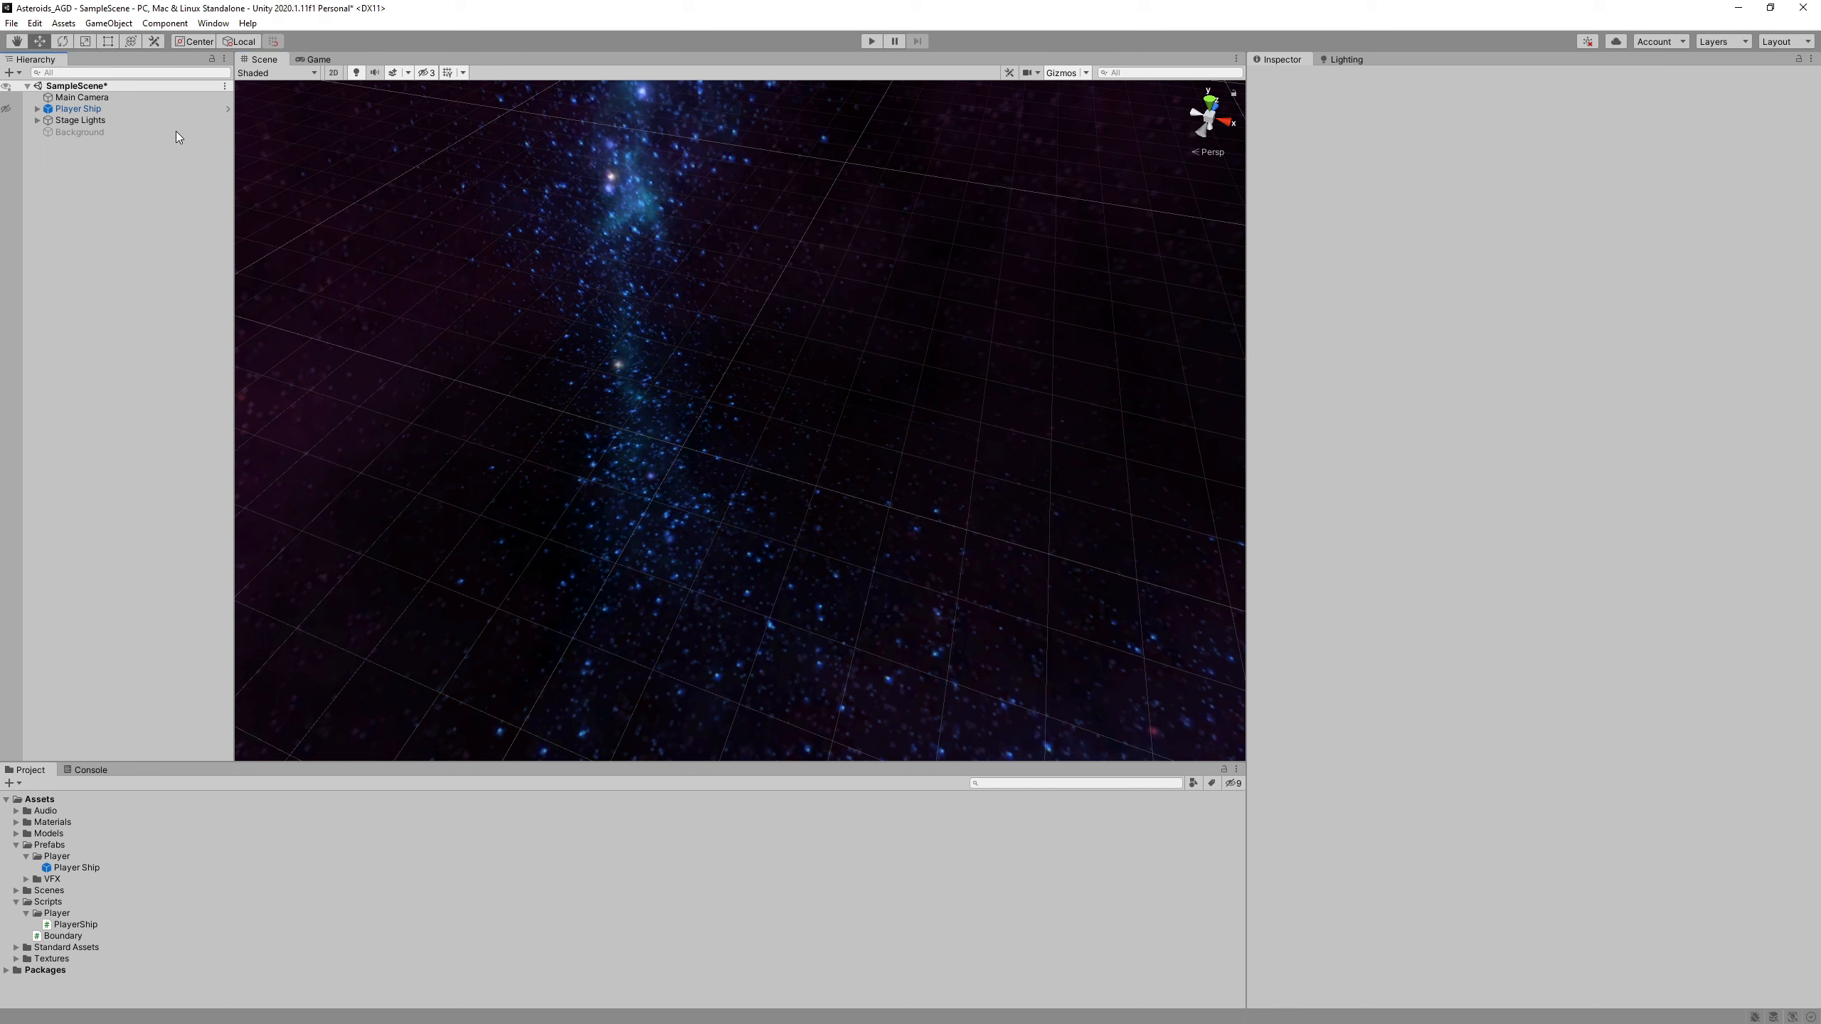
left_click(101, 24)
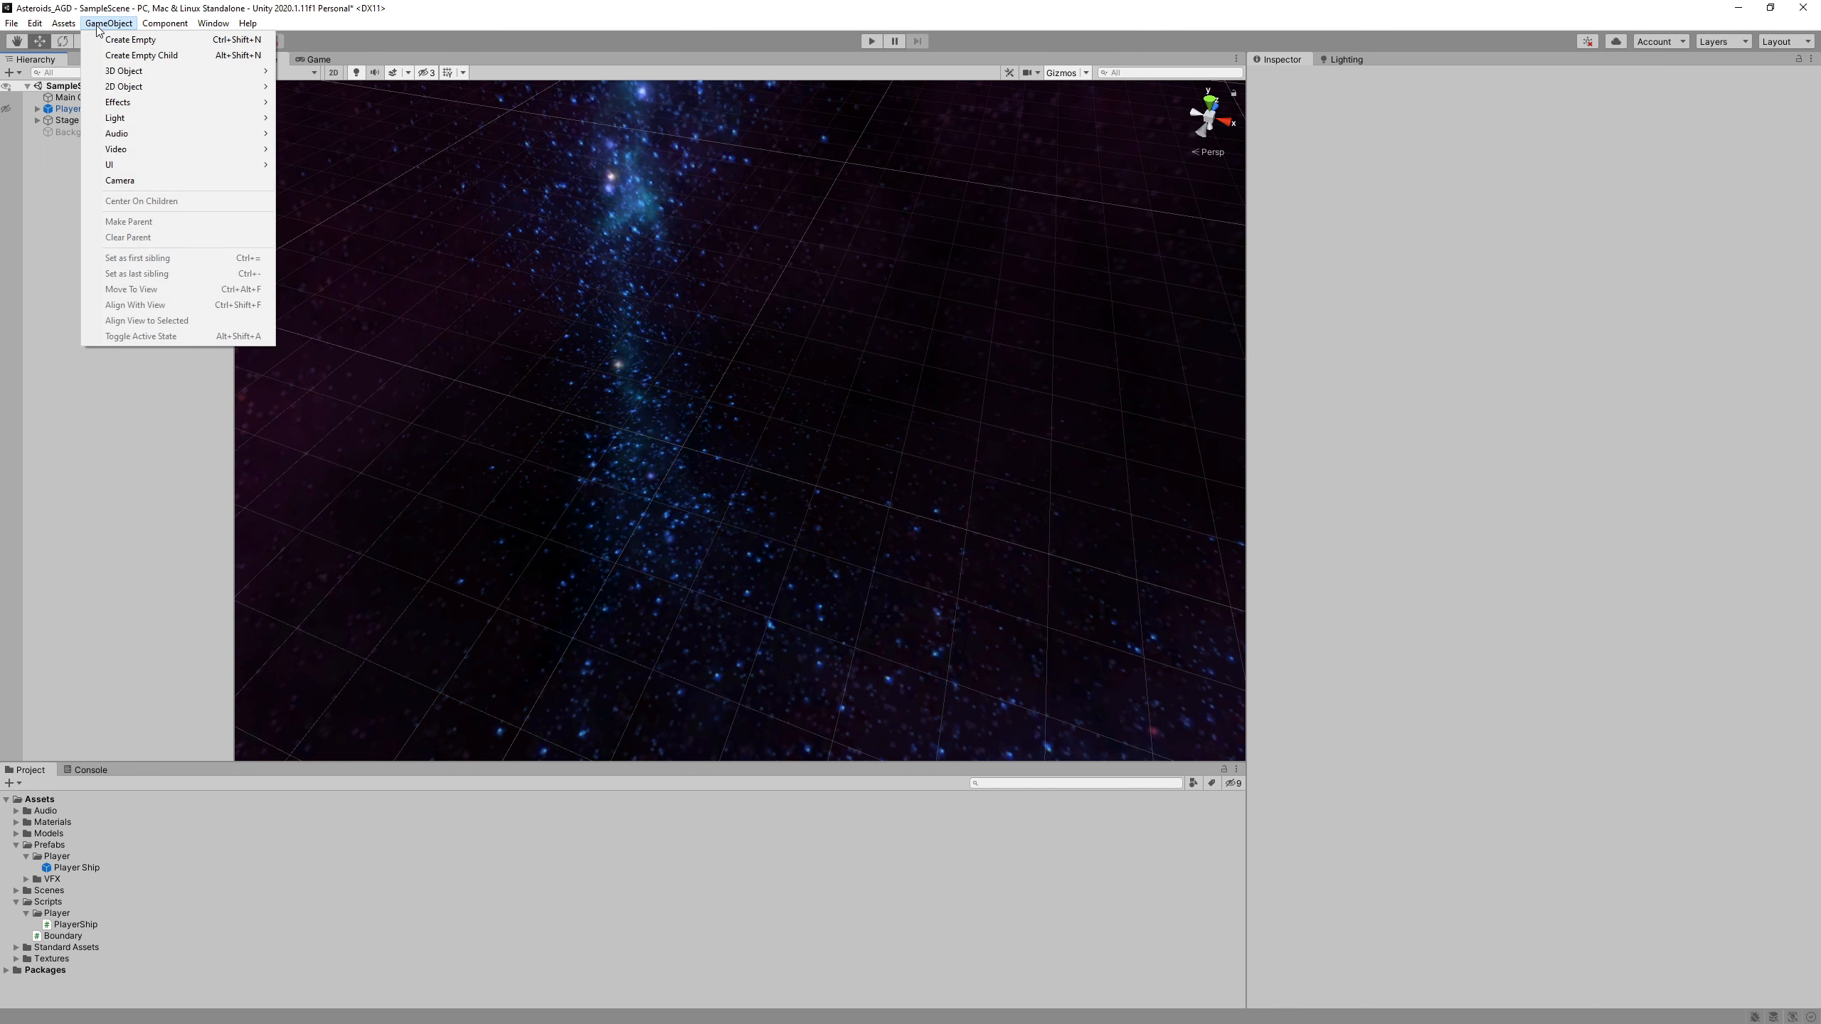
left_click(129, 40)
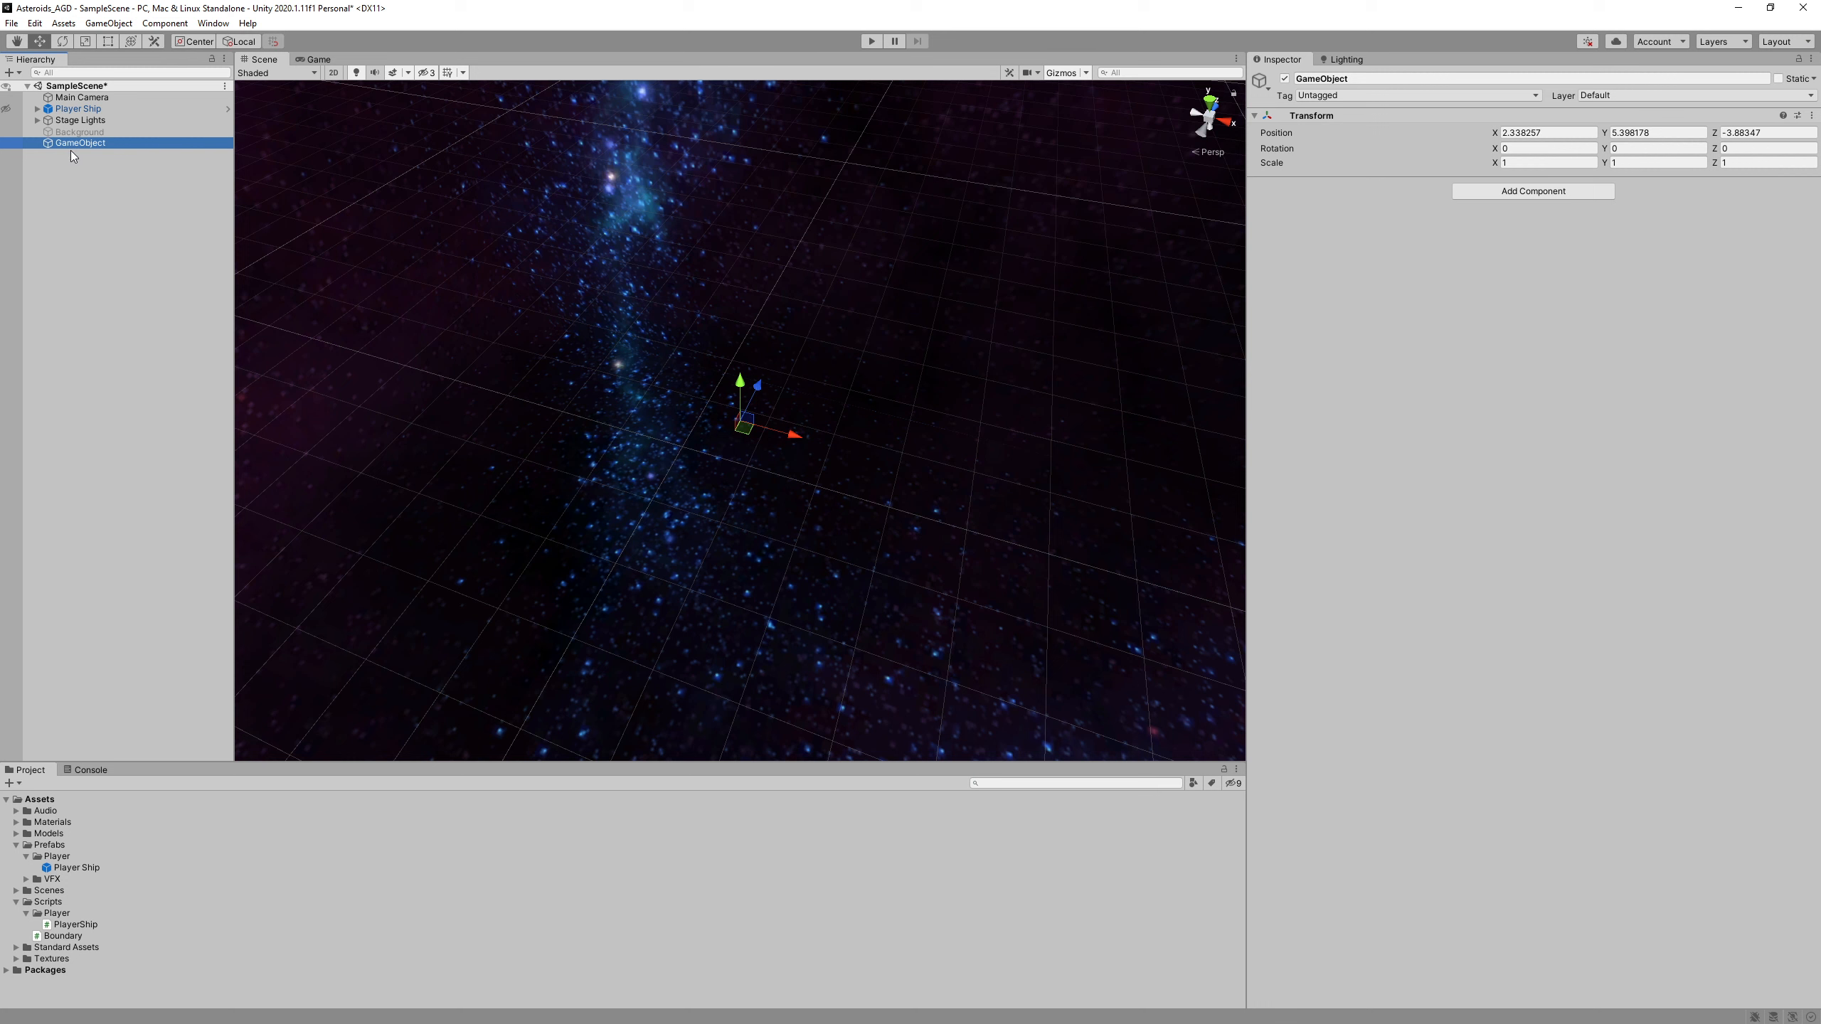
left_click(1352, 77)
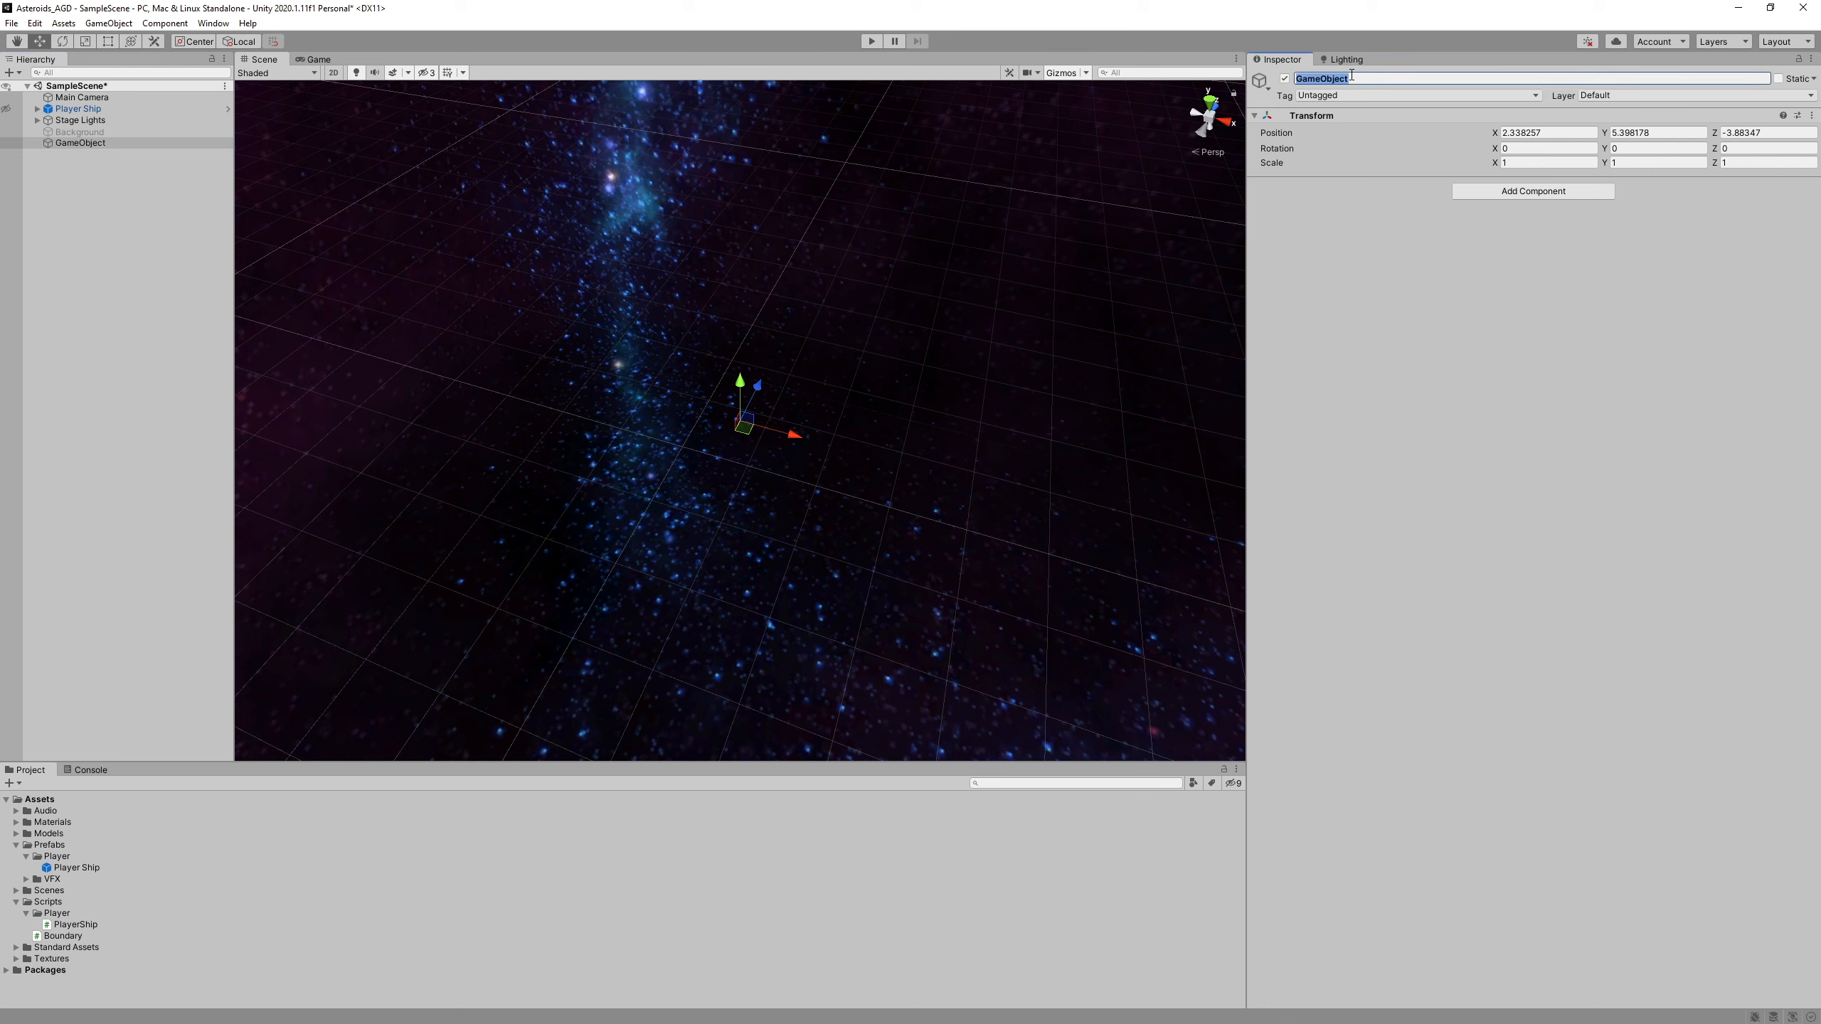
type("Playe5rLaser")
key("Return")
- Create a new tag named PlayerProjectile
left_click(1334, 97)
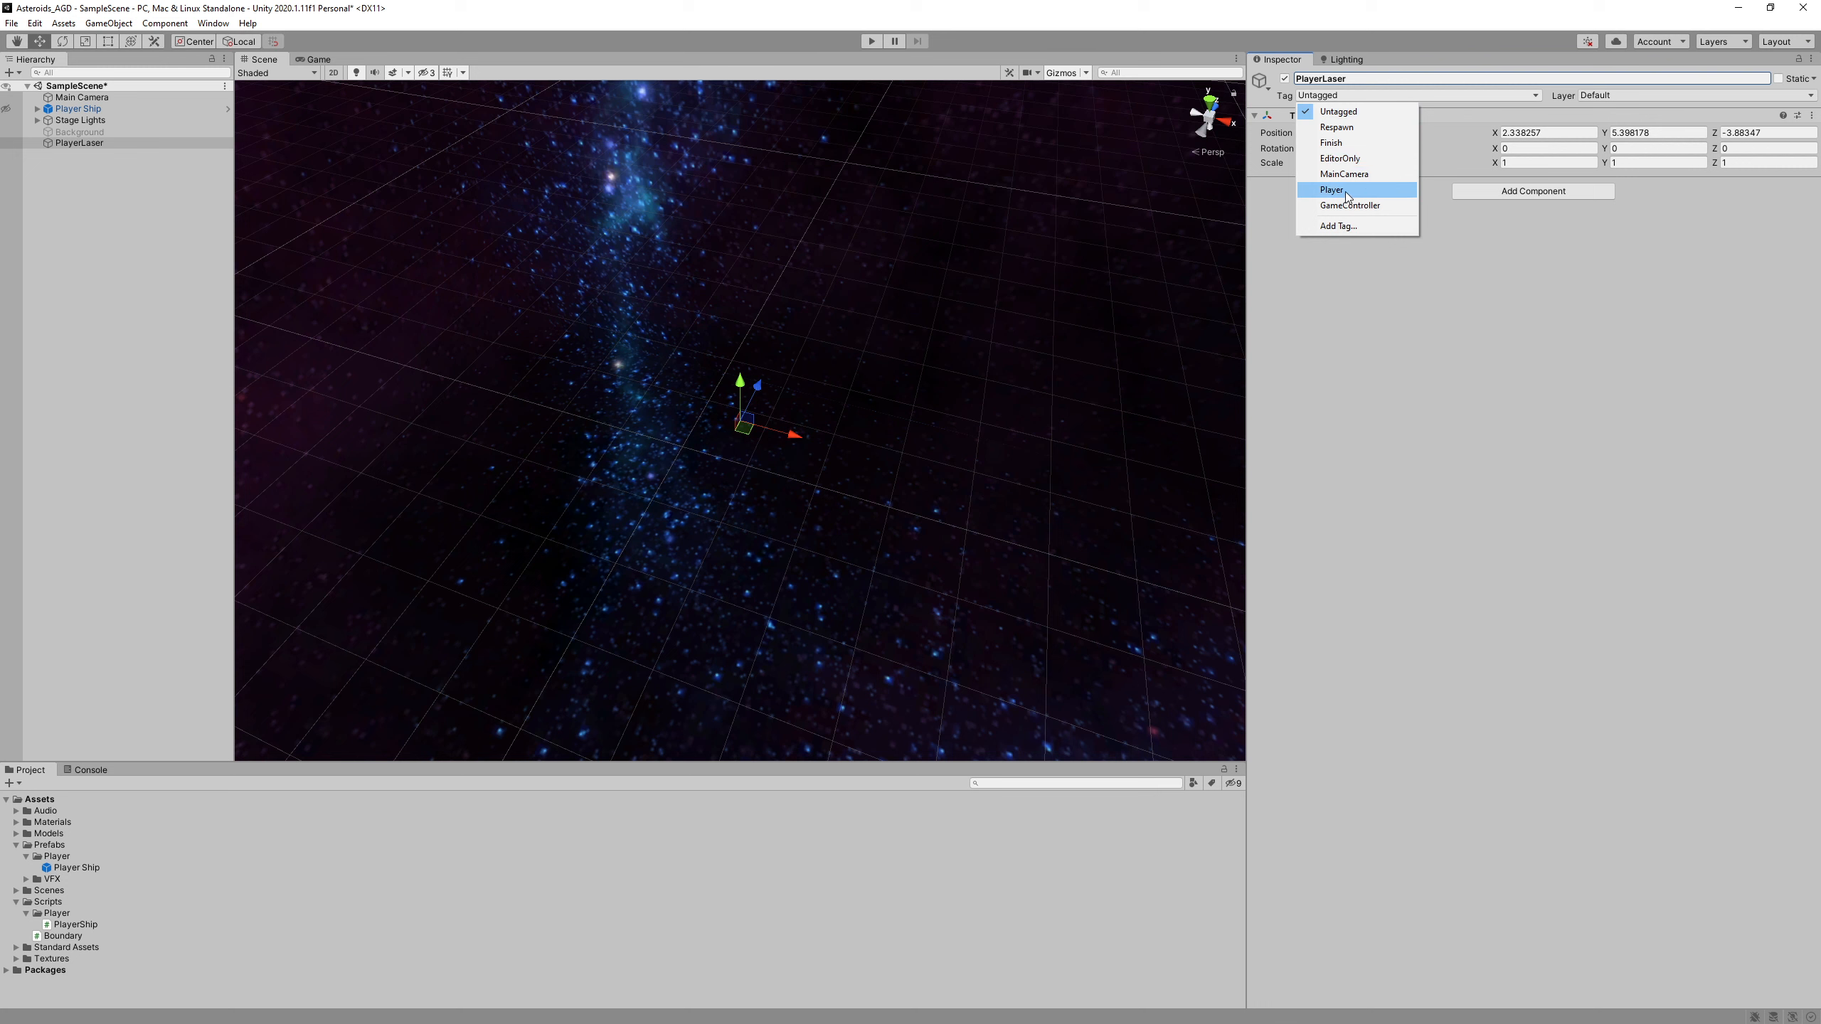
left_click(1365, 227)
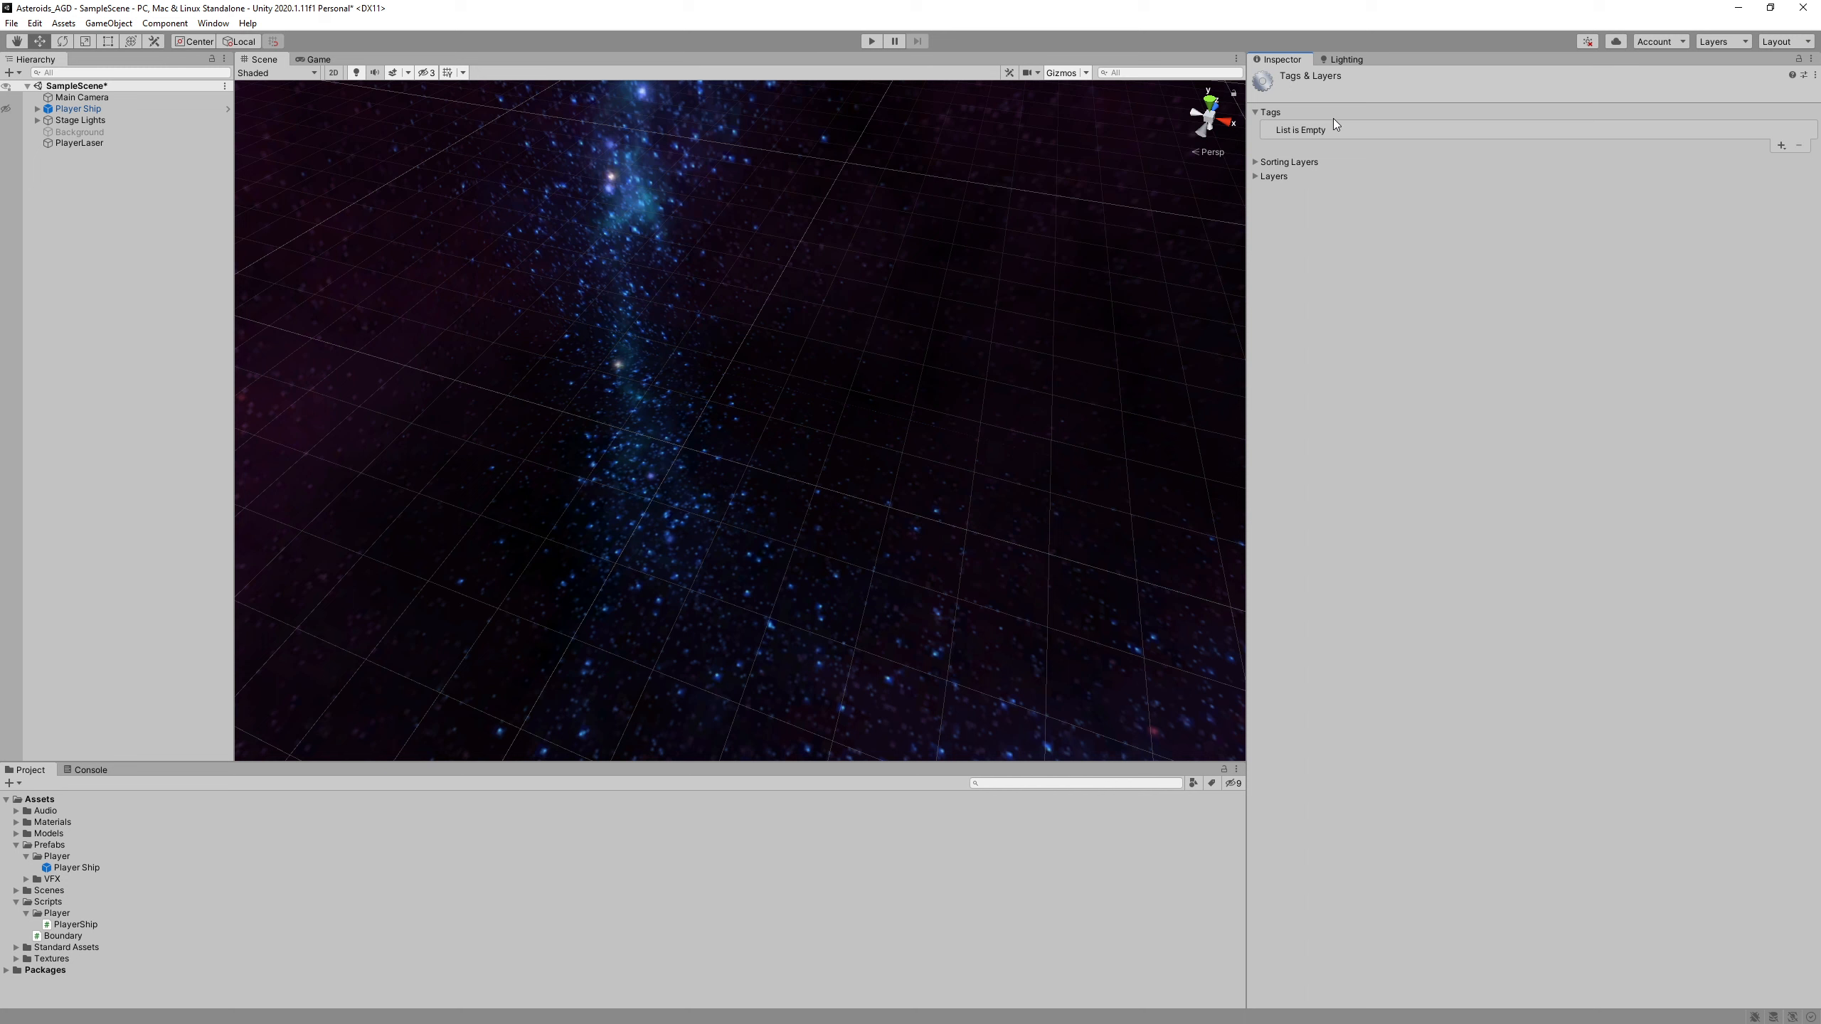
left_click(1782, 146)
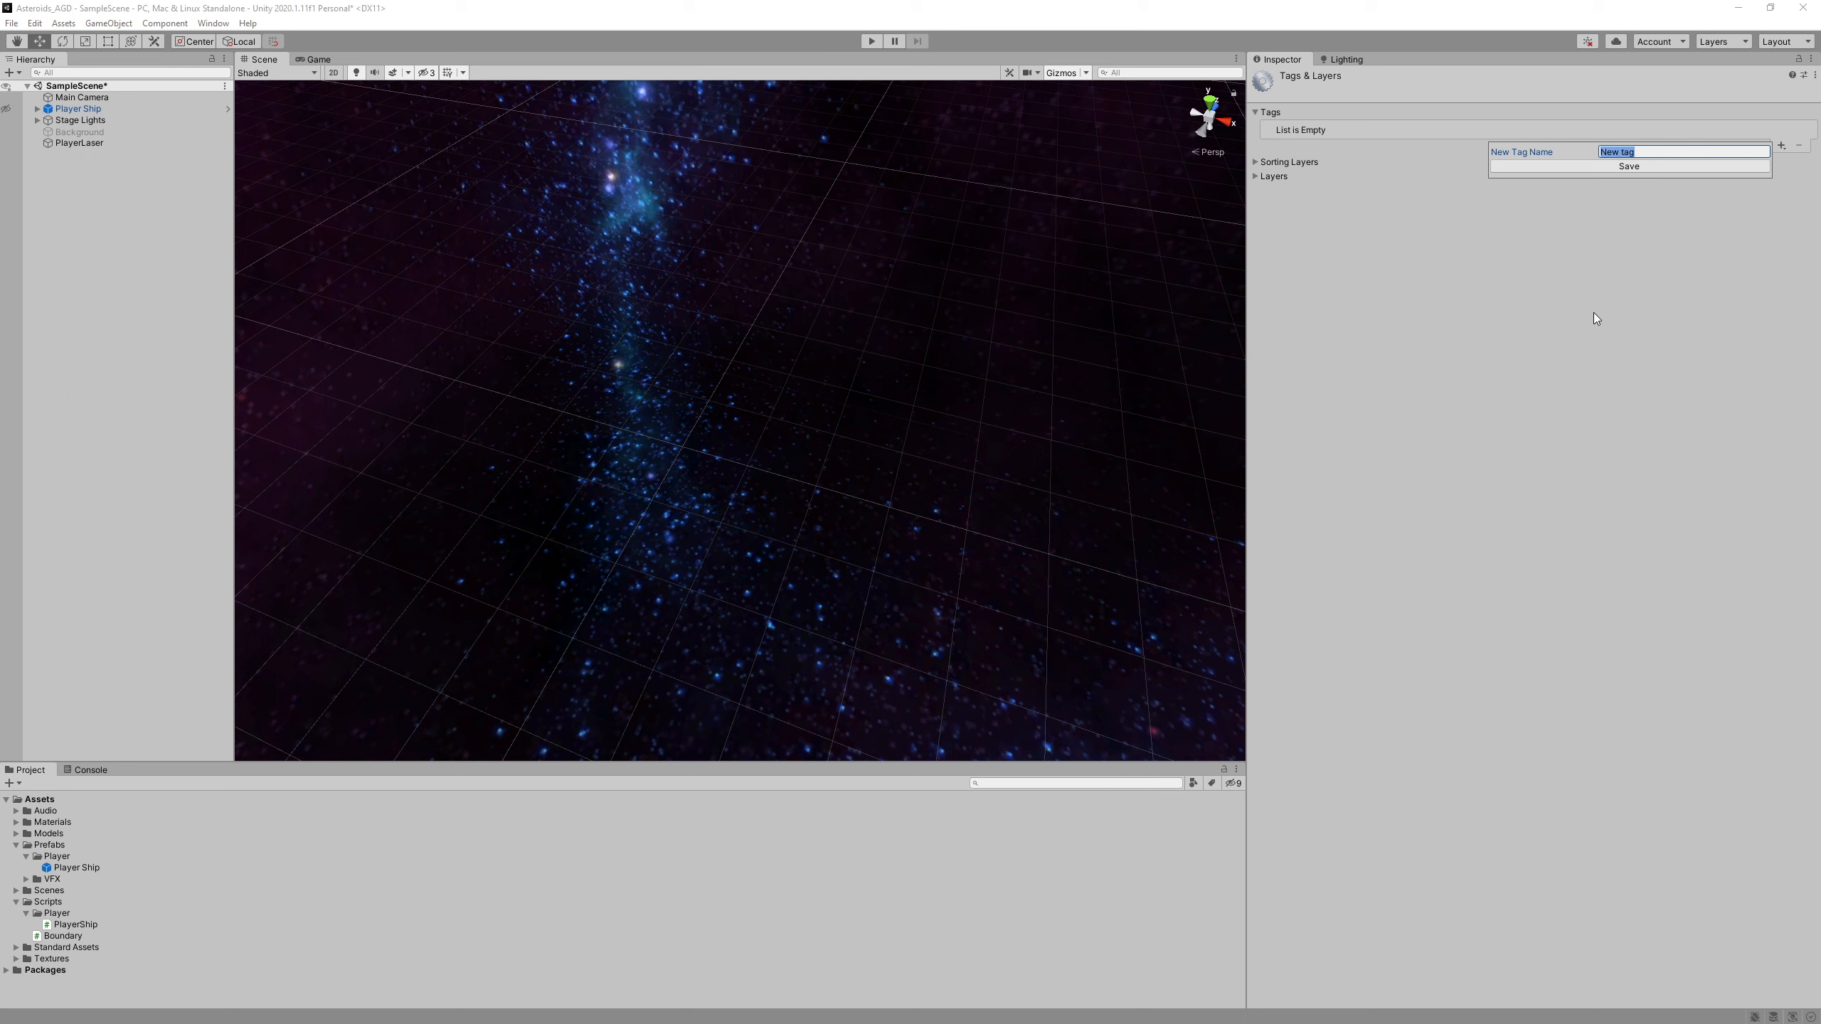
type("Player")
type("We")
key("BackSpace")
key("BackSpace")
key("BackSpace")
type("Projectil")
left_click(1555, 169)
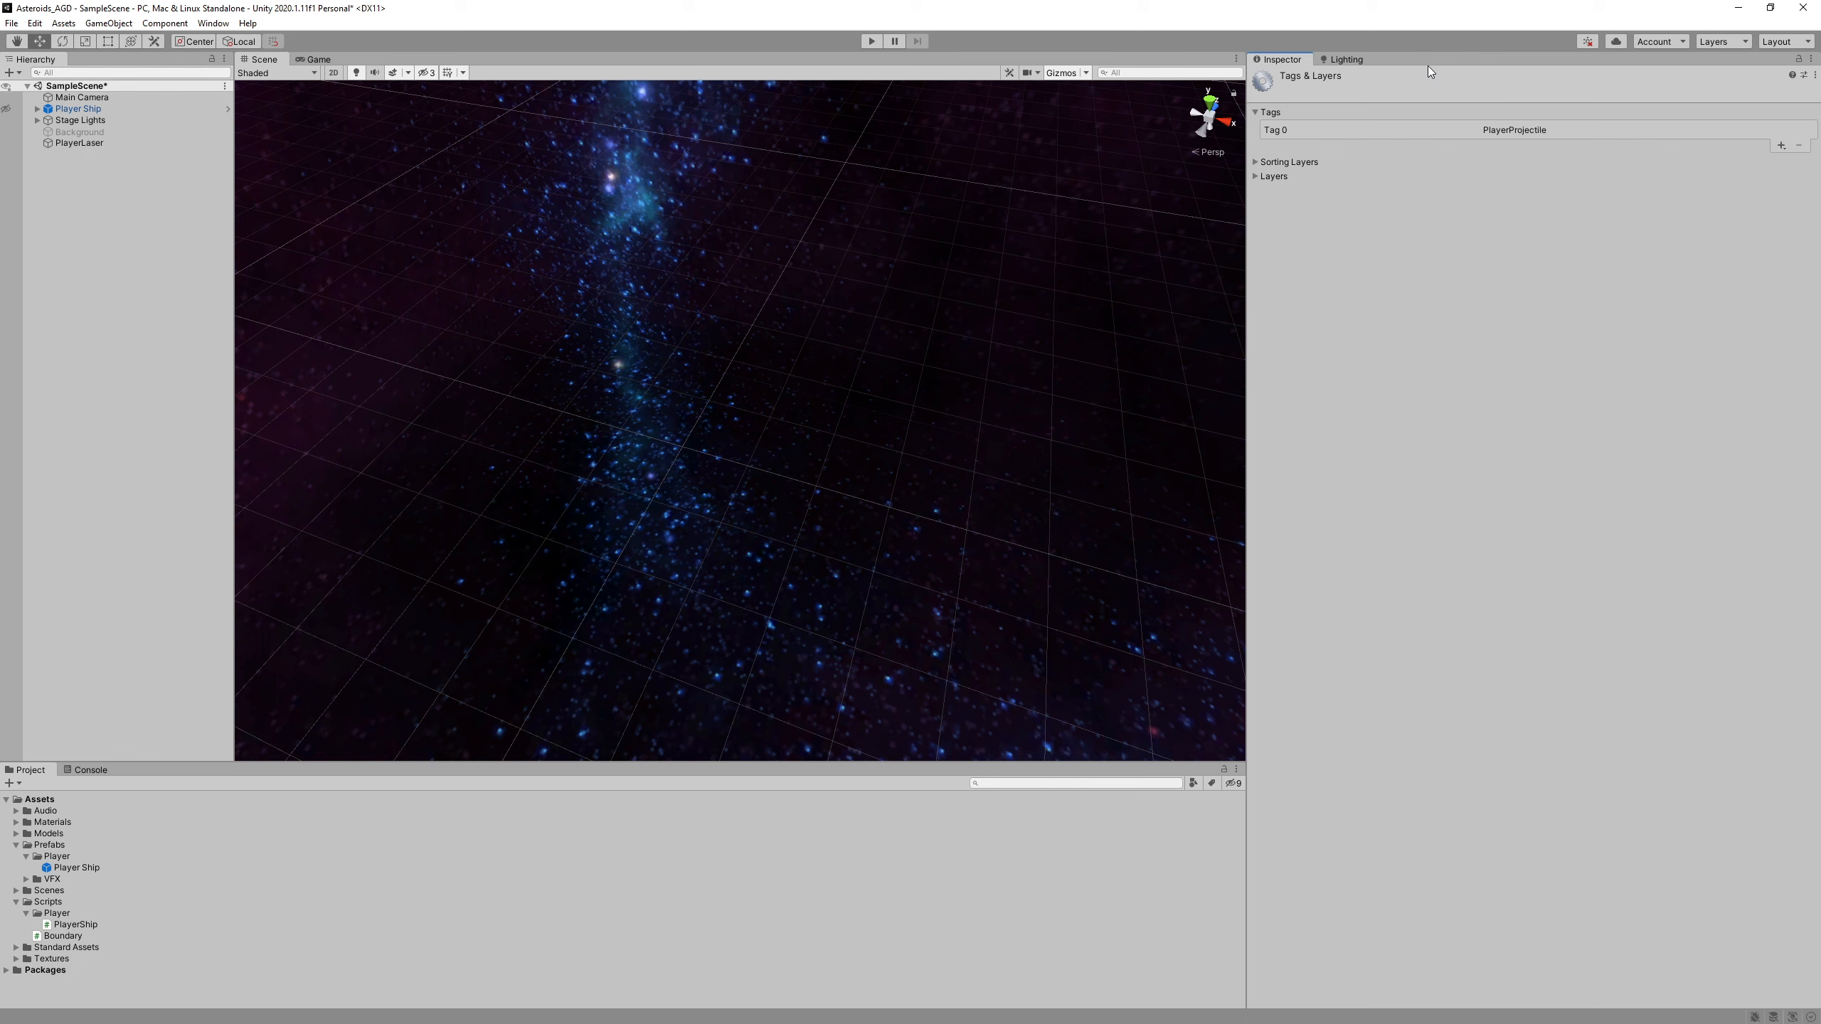
- Assign the PlayerProjectile tag to the PlayerLaser object and reset its transform
left_click(88, 143)
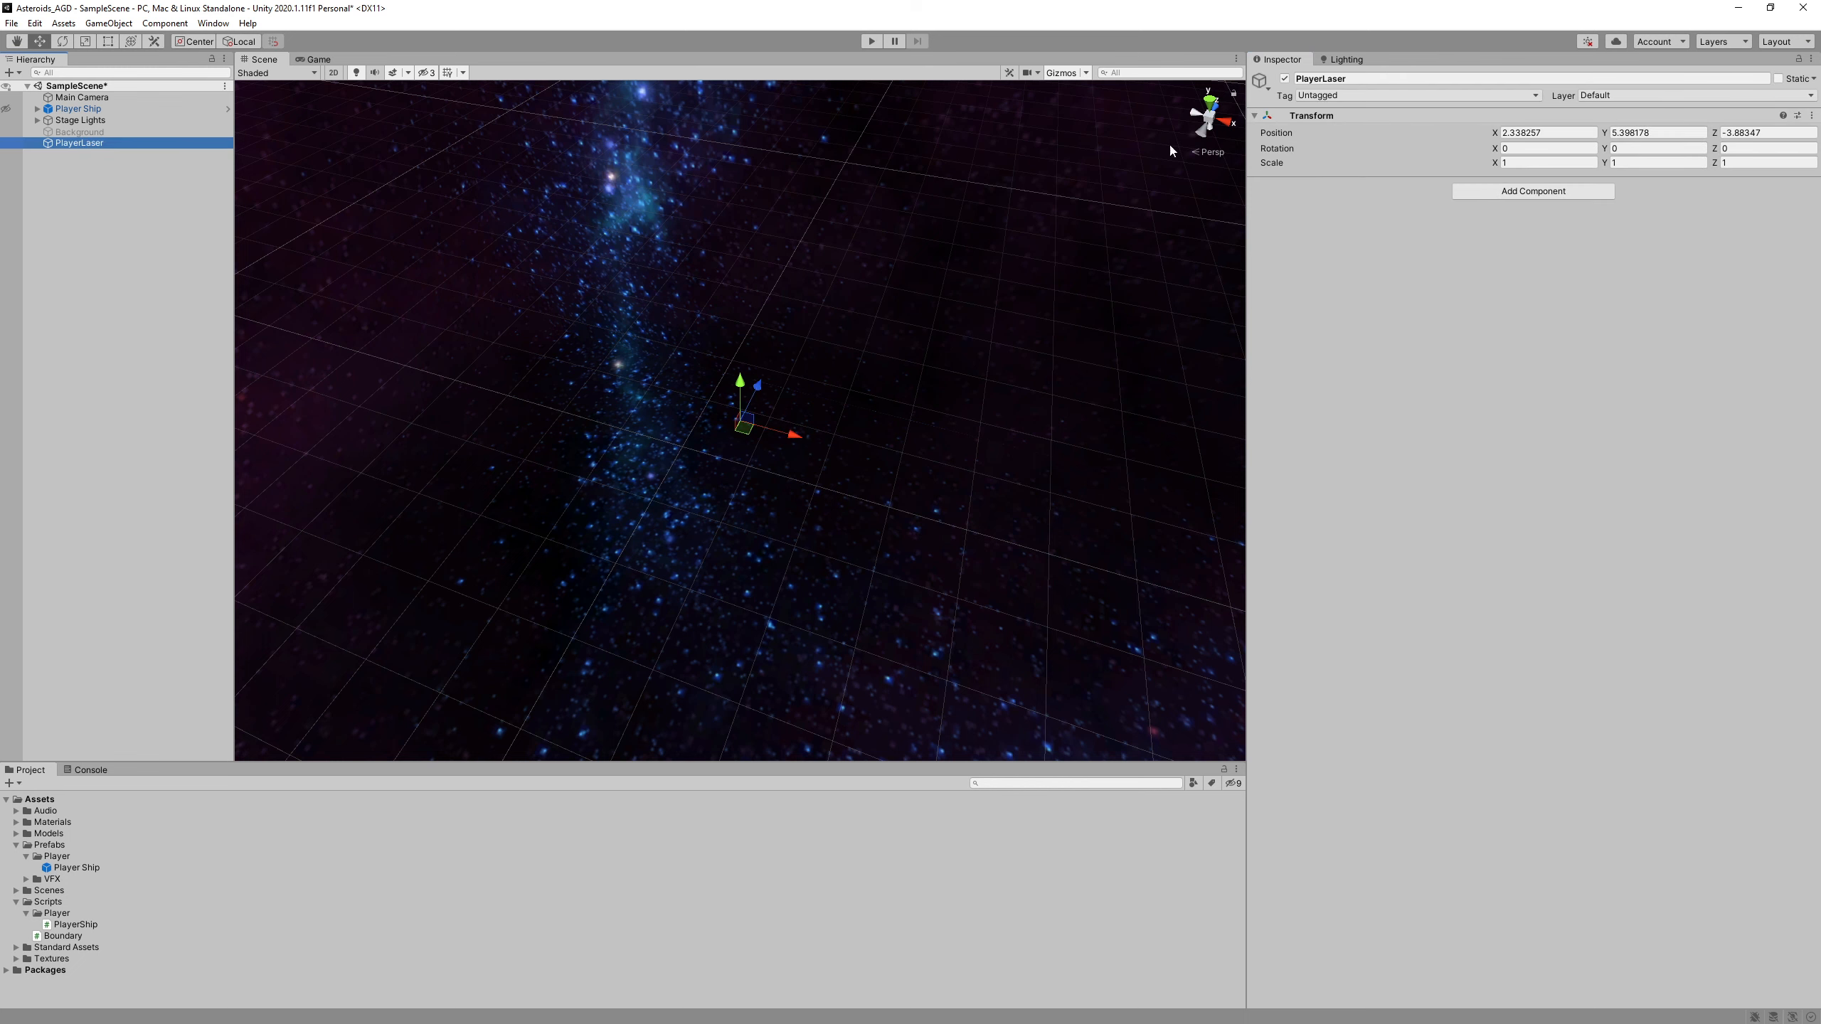
left_click(1333, 97)
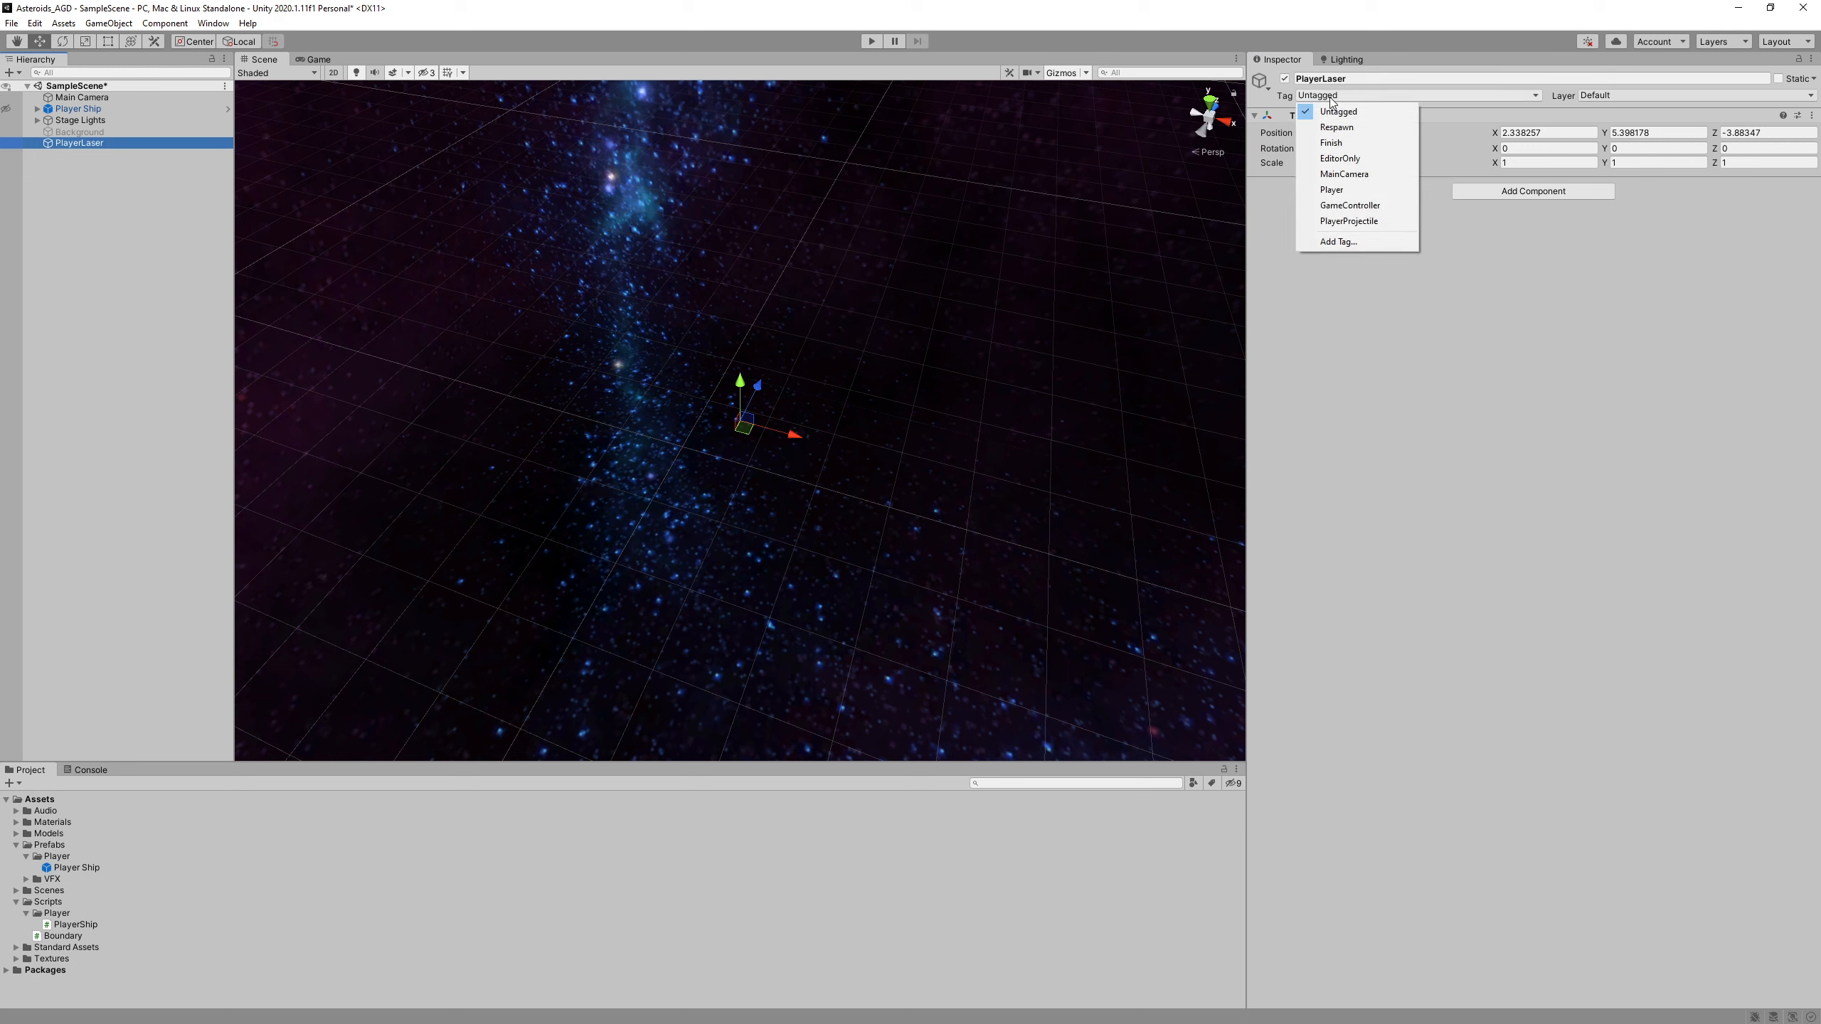
left_click(1358, 223)
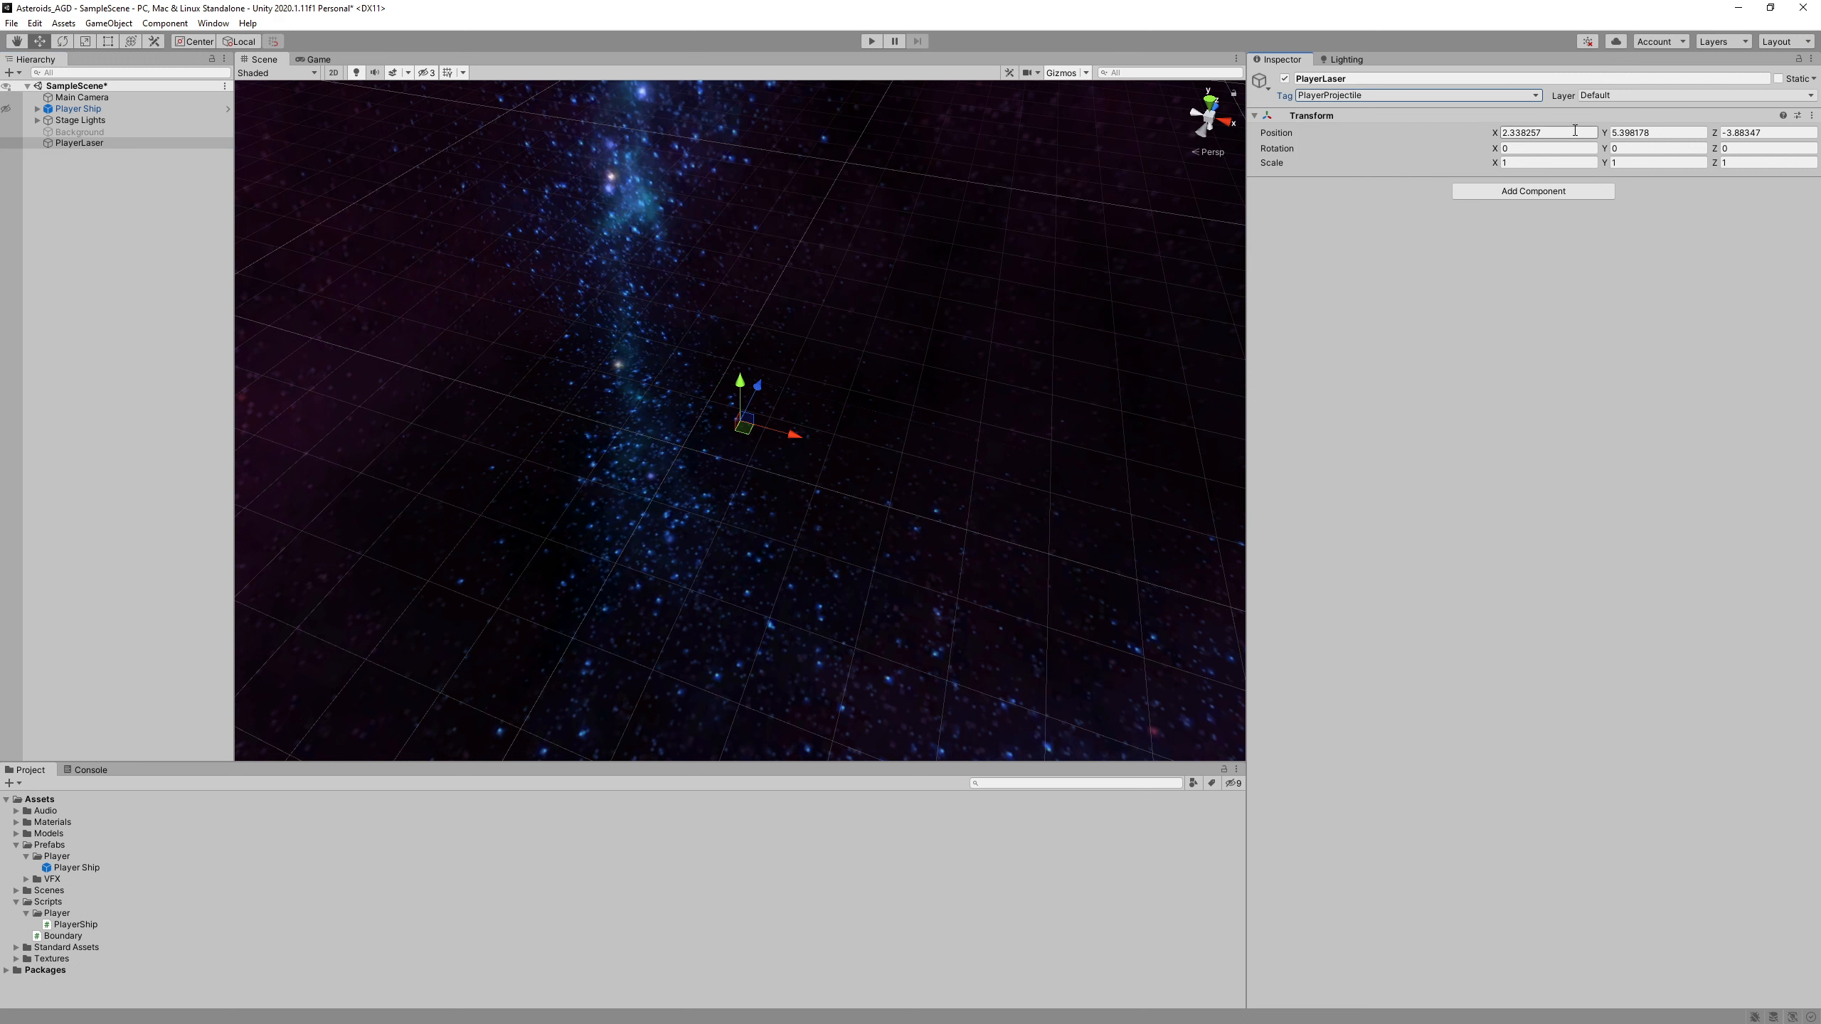
right_click(1330, 114)
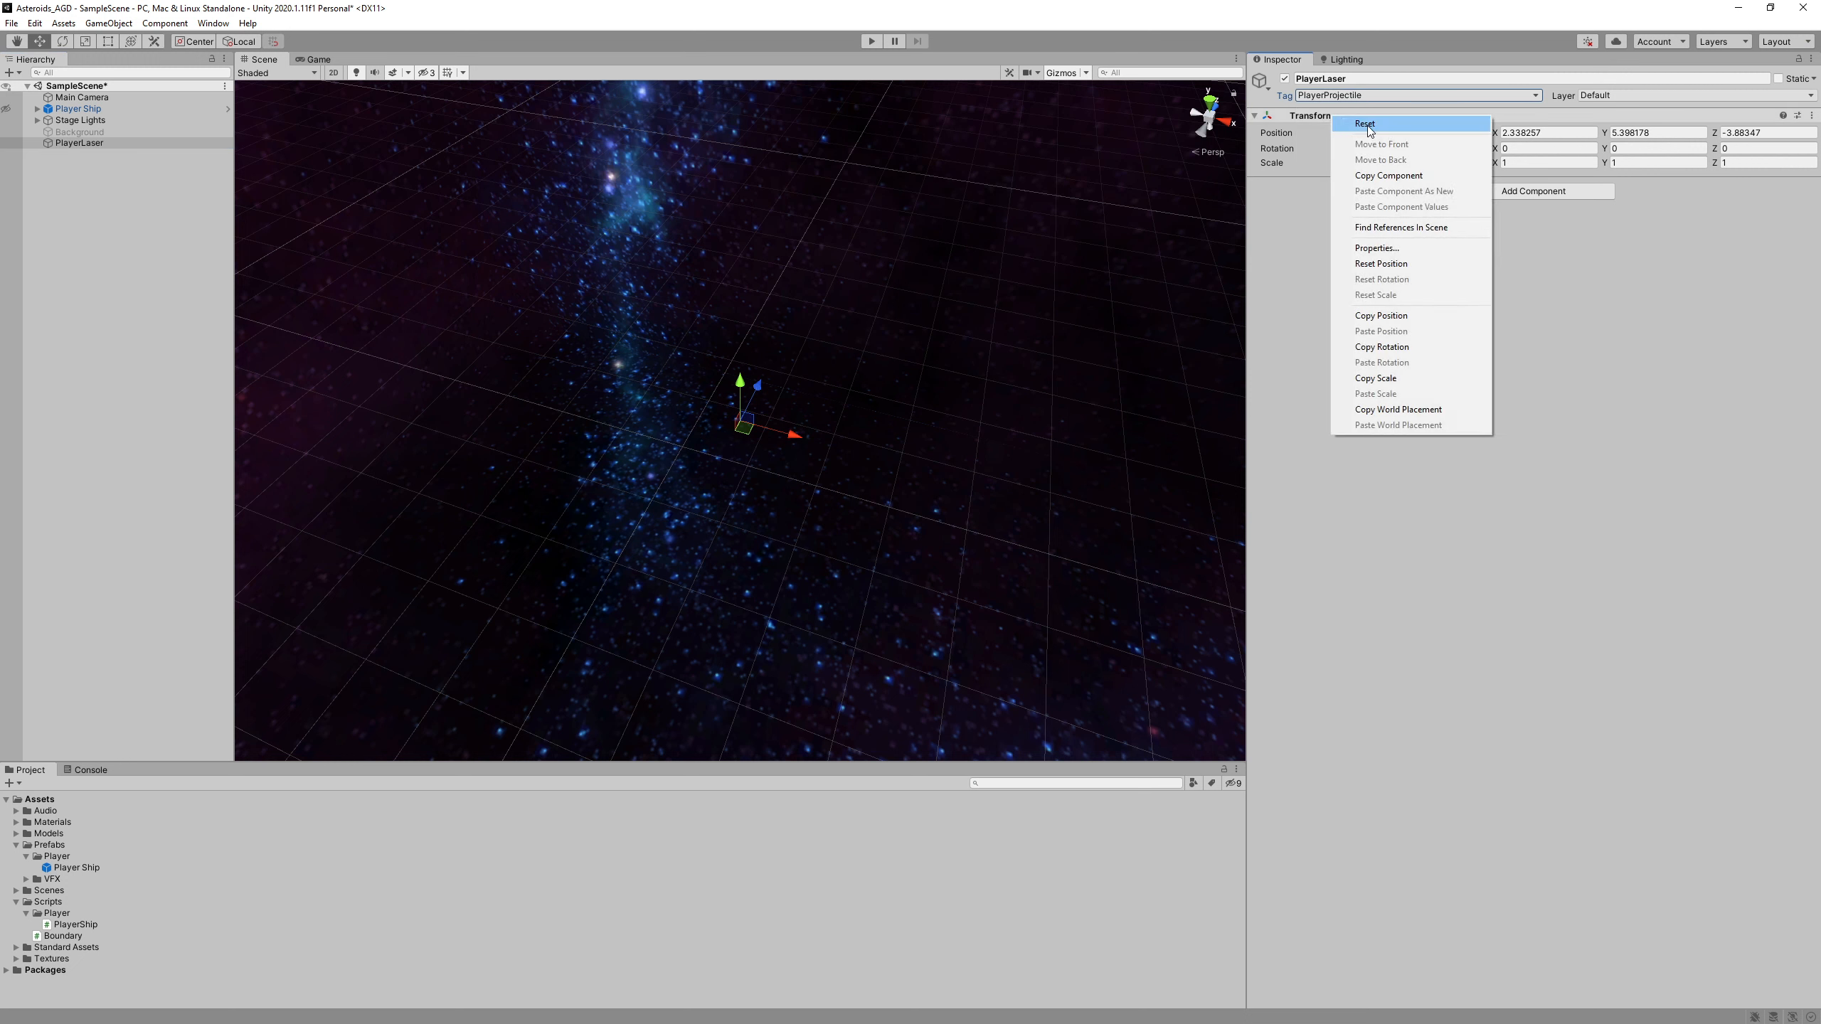
left_click(1366, 123)
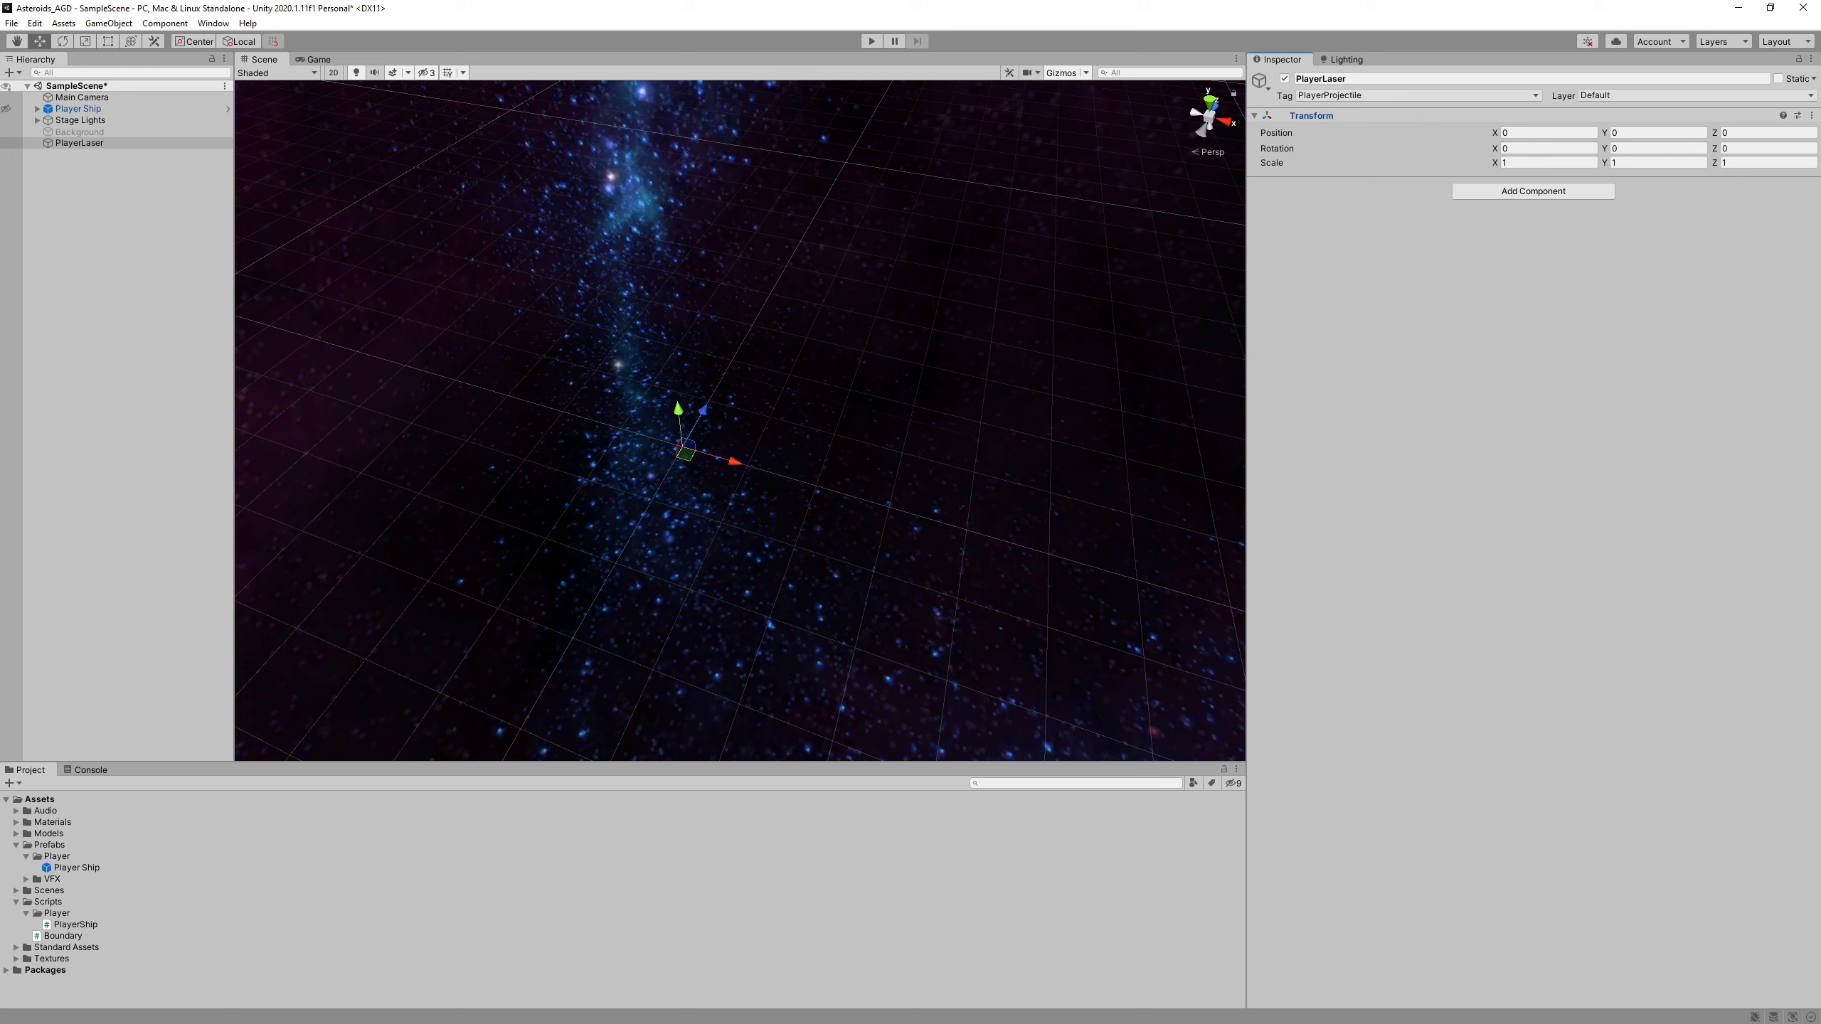
scroll(589, 459, "up", 5)
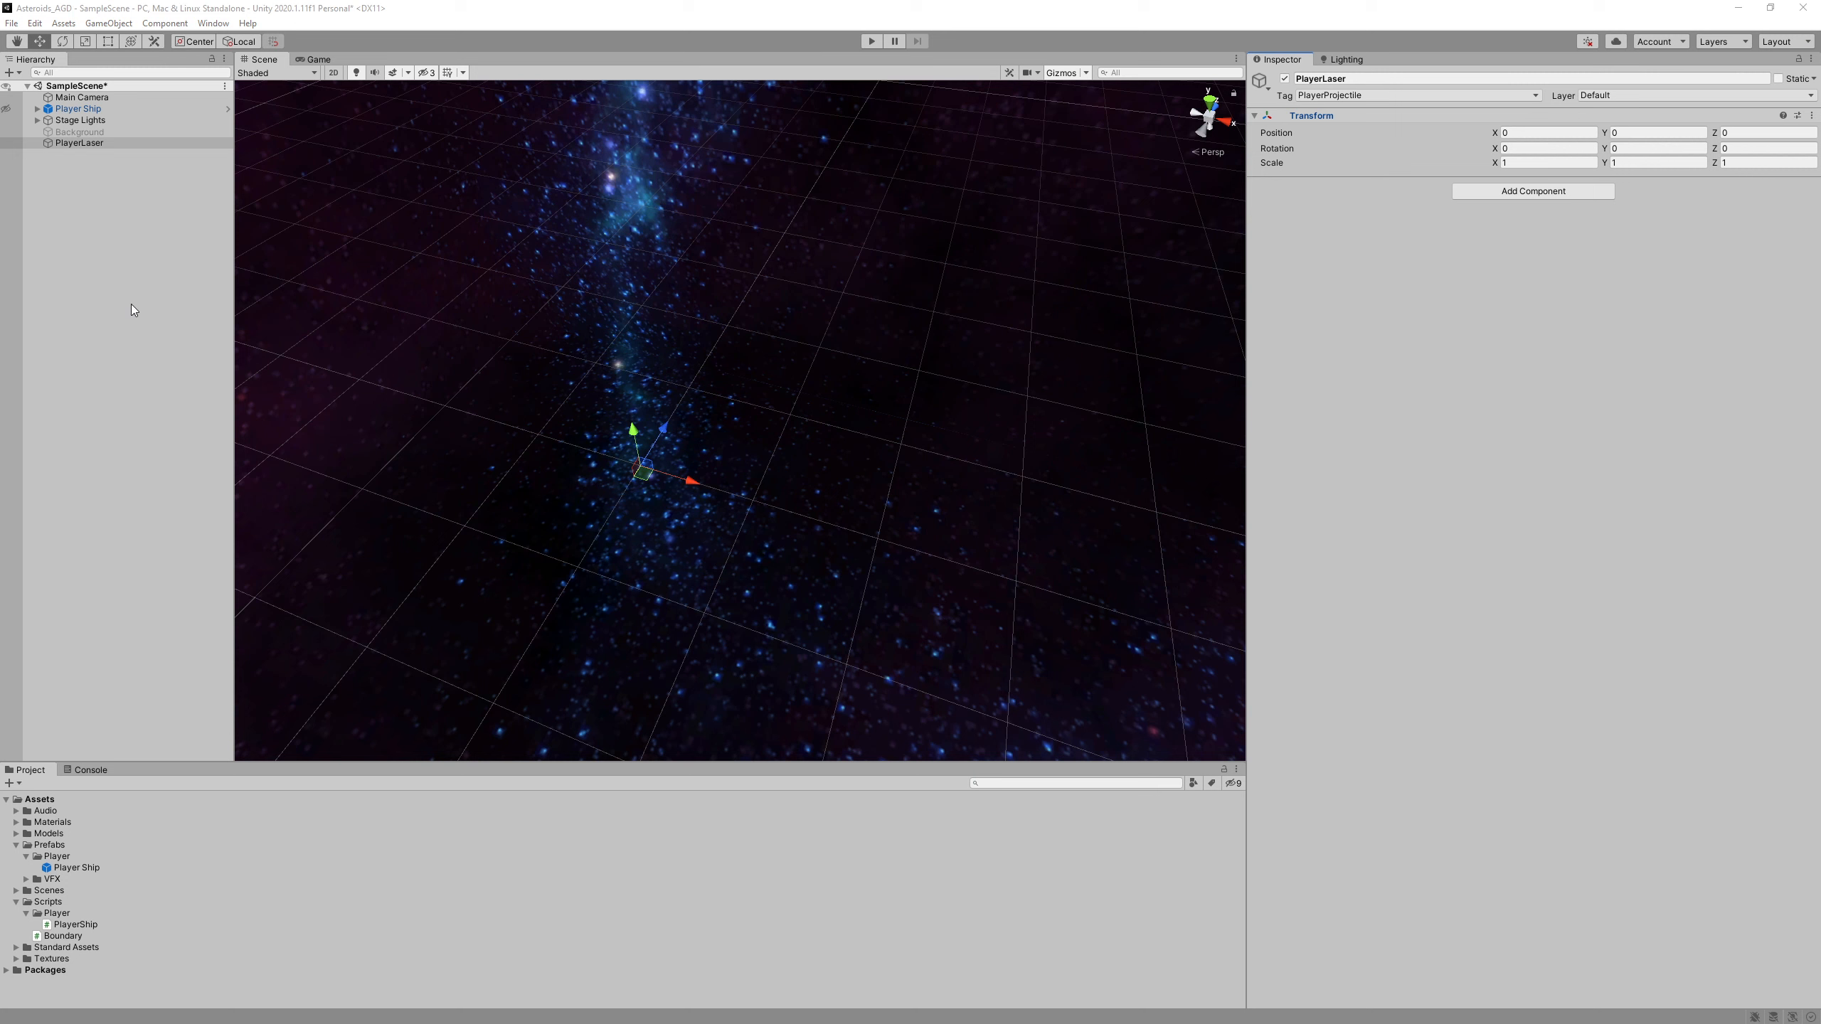
- Add a Quad 3D object to the scene and select it for inspection
left_click(71, 143)
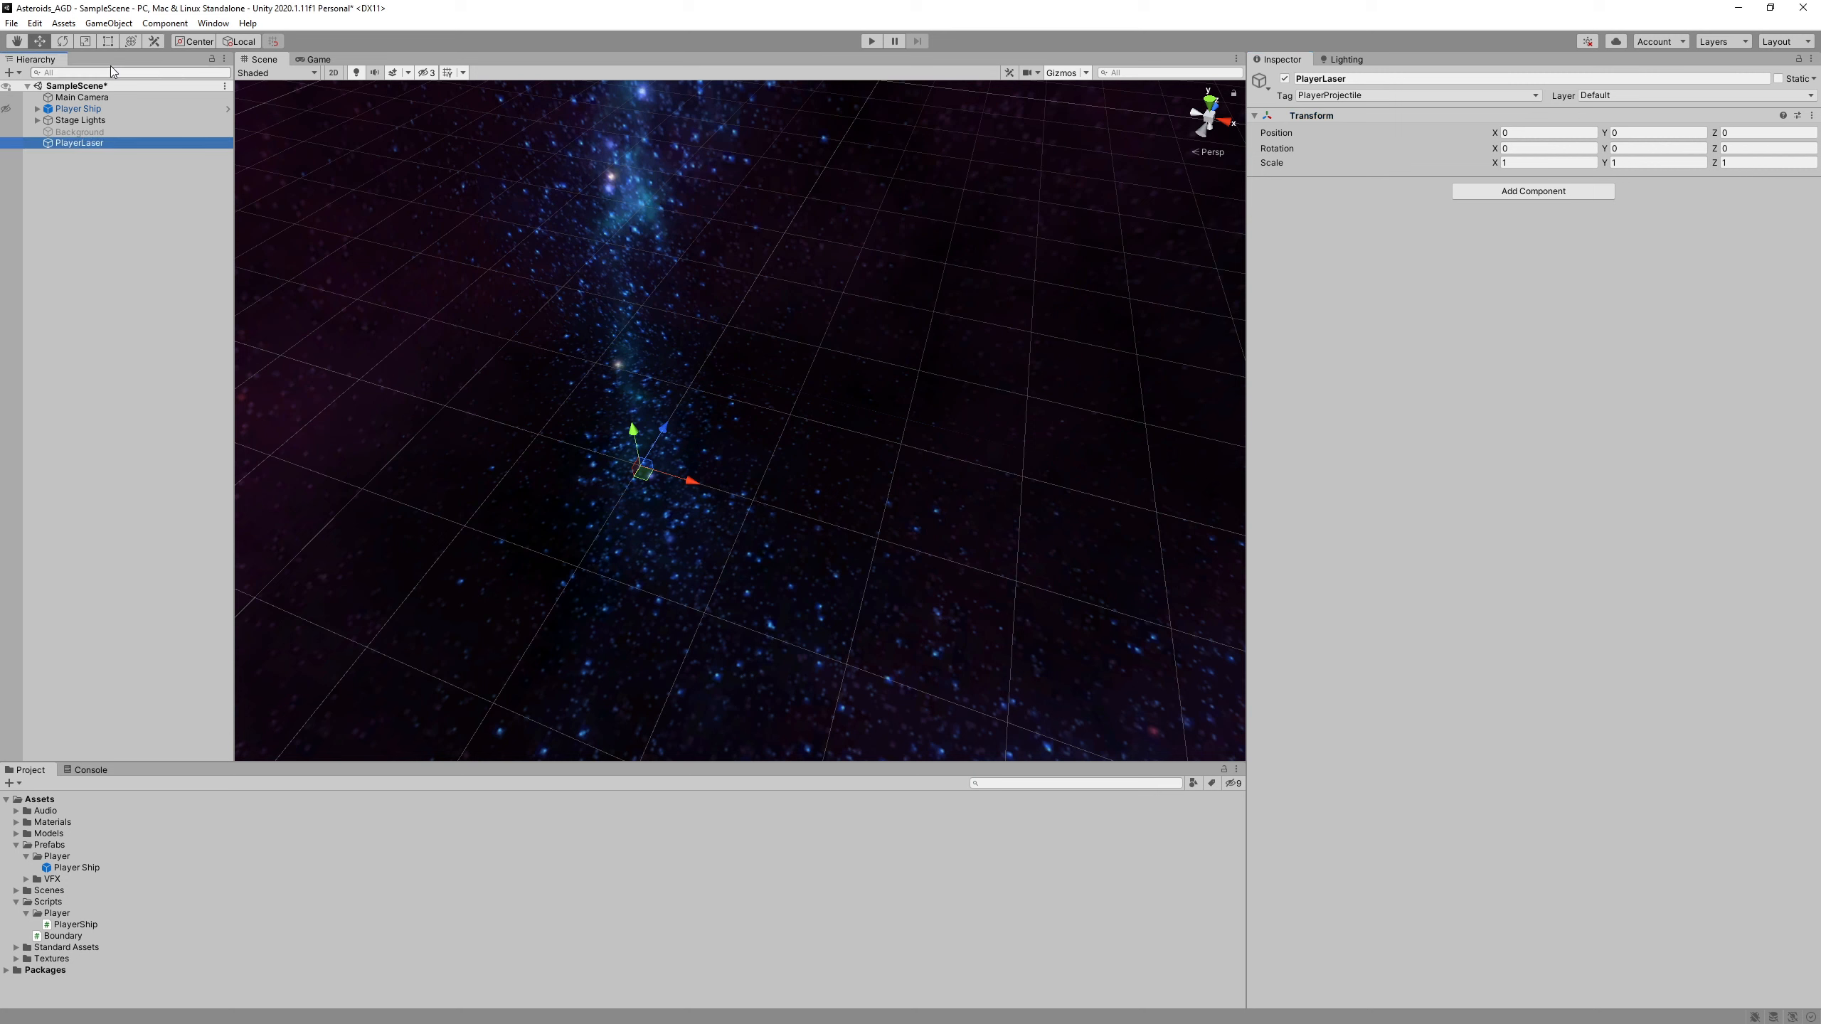
left_click(101, 29)
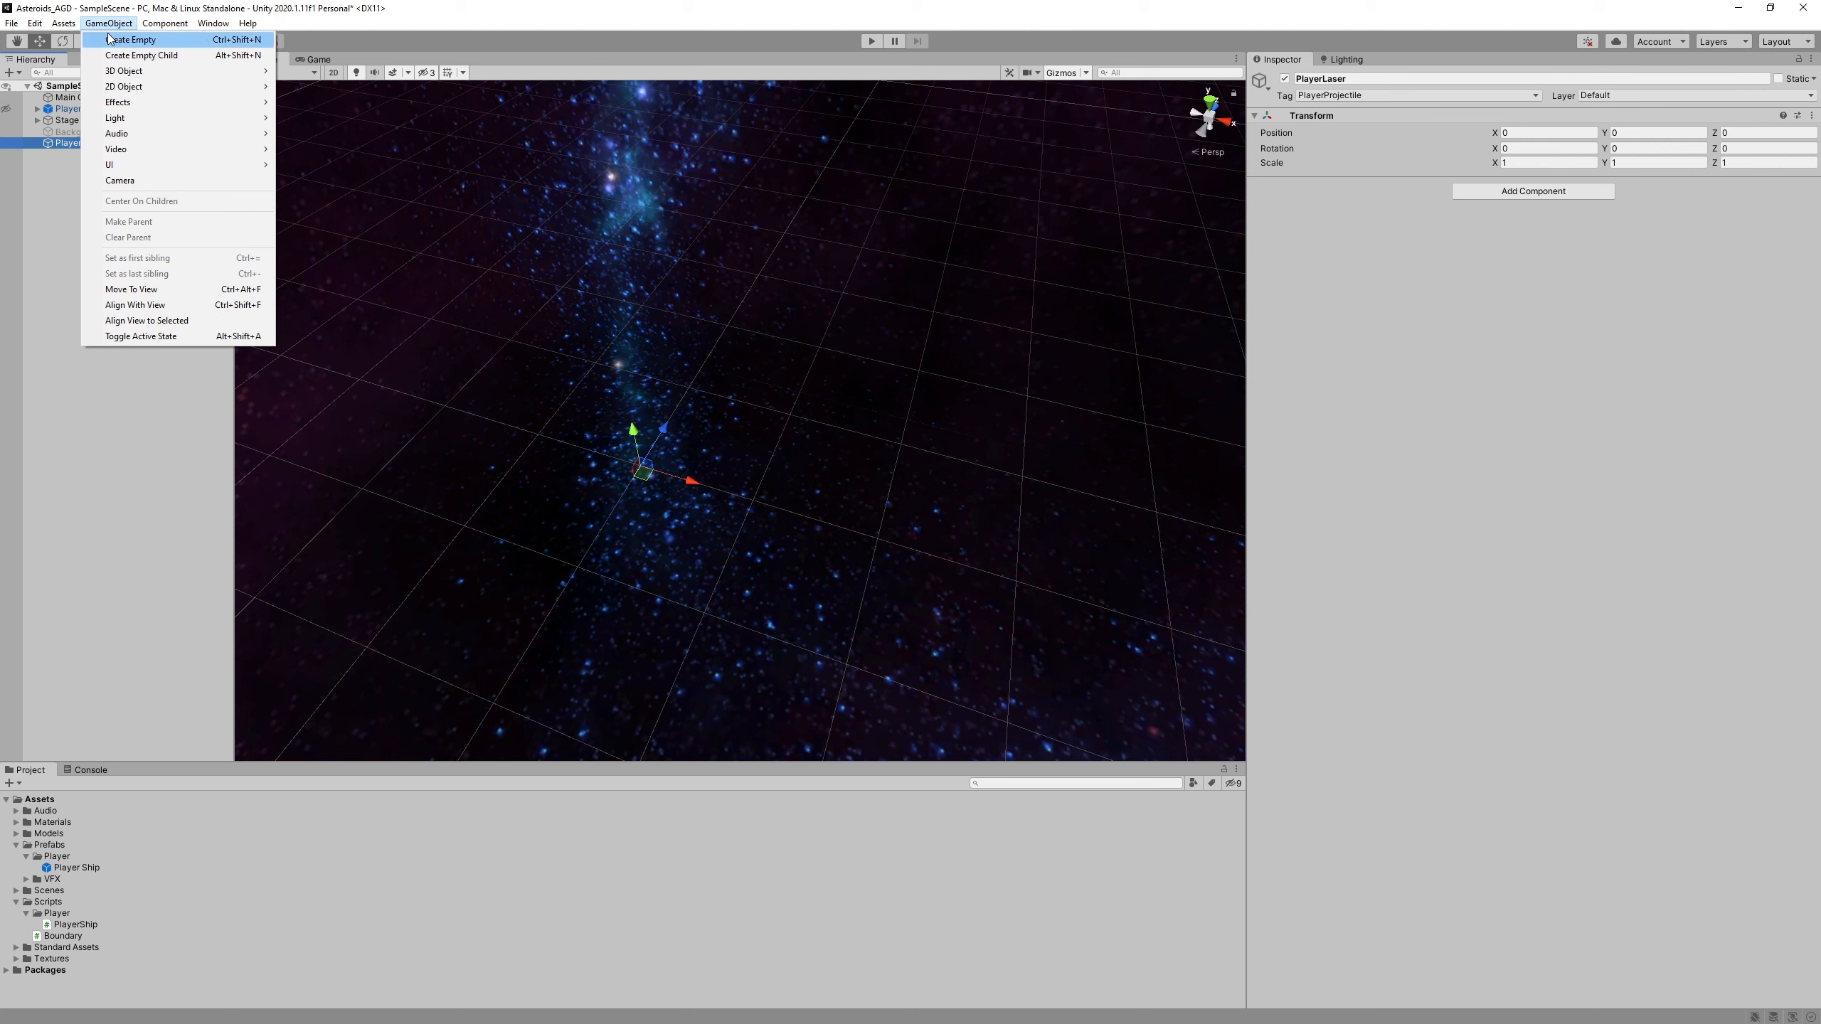
mouse_move(142, 74)
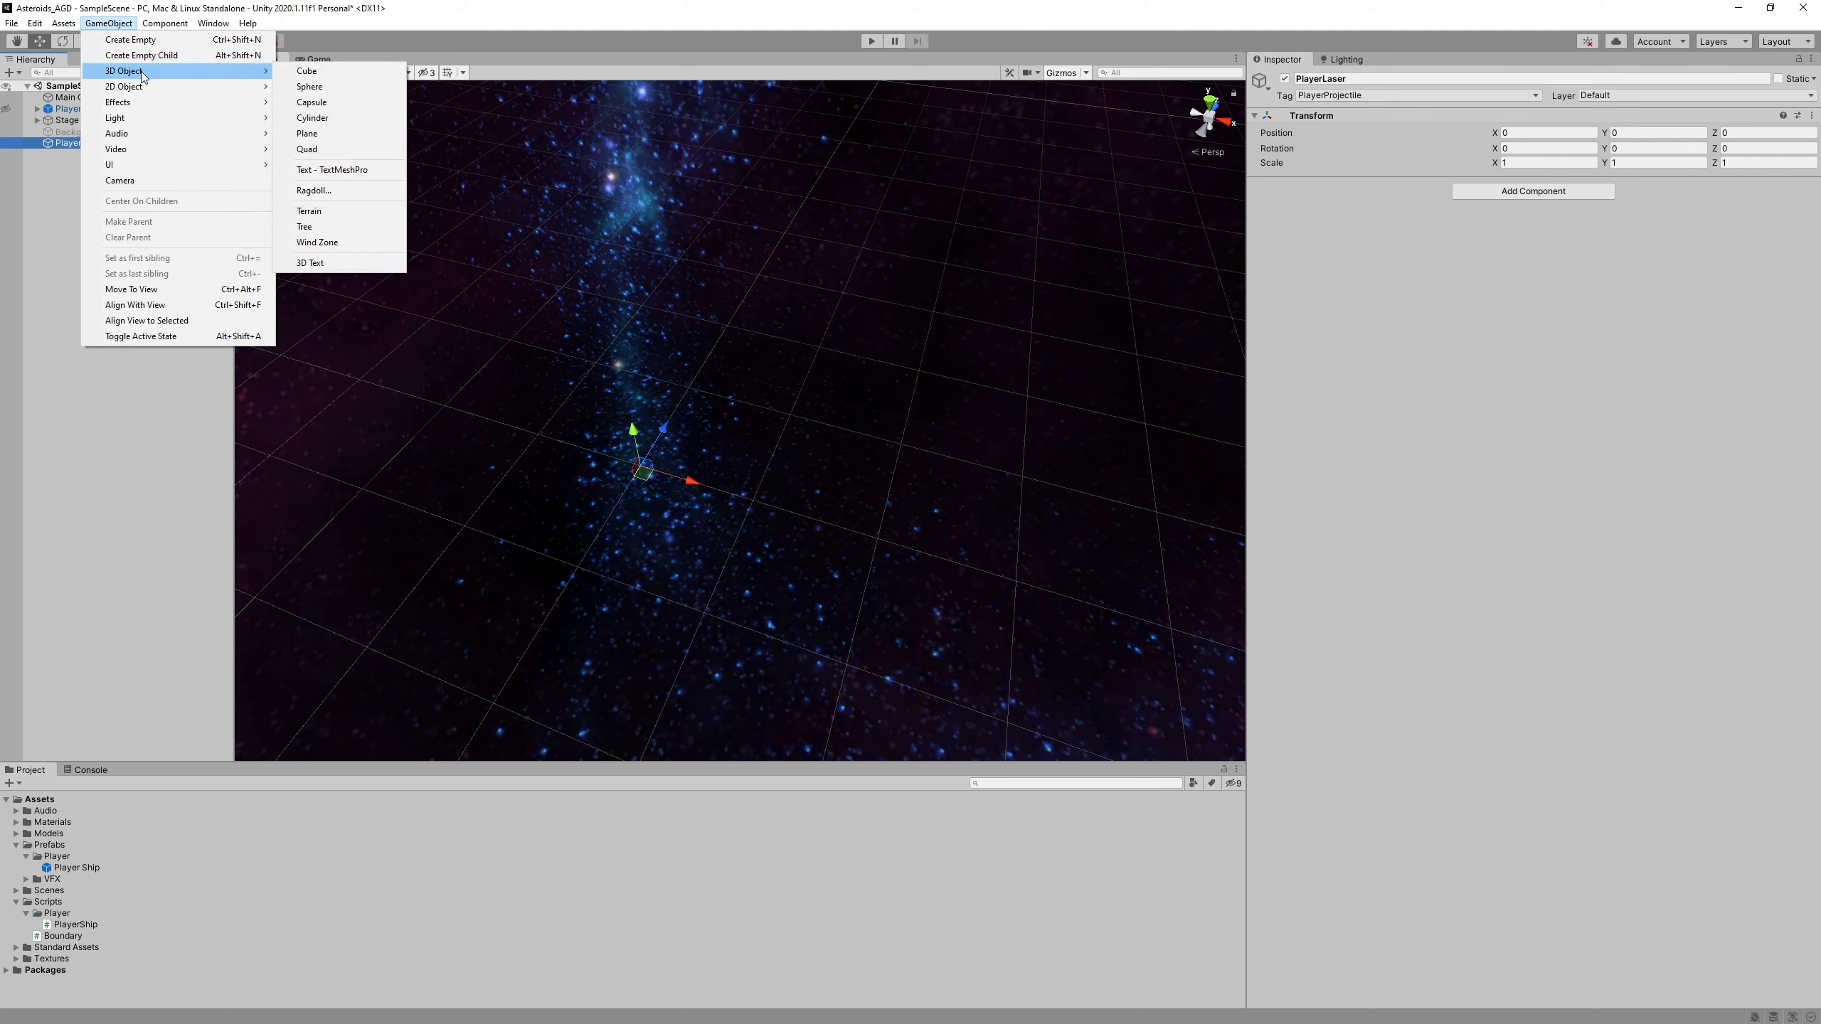
left_click(306, 149)
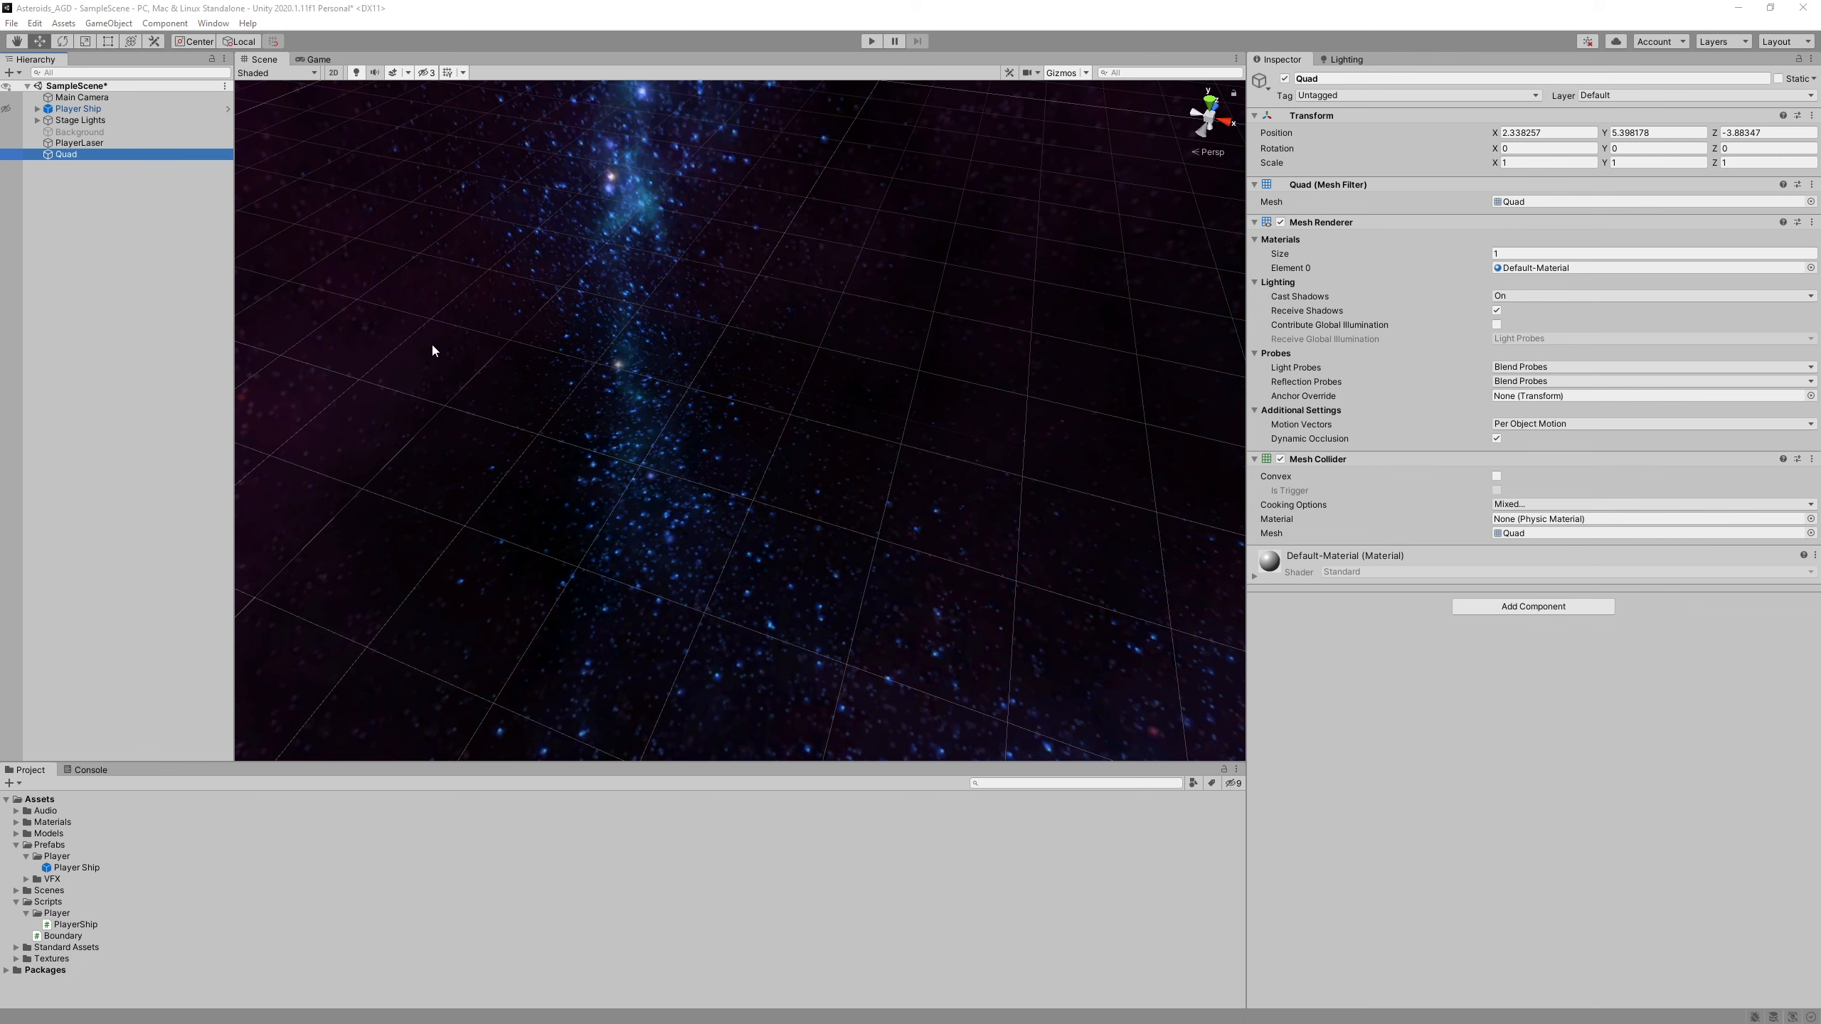
left_click(63, 148)
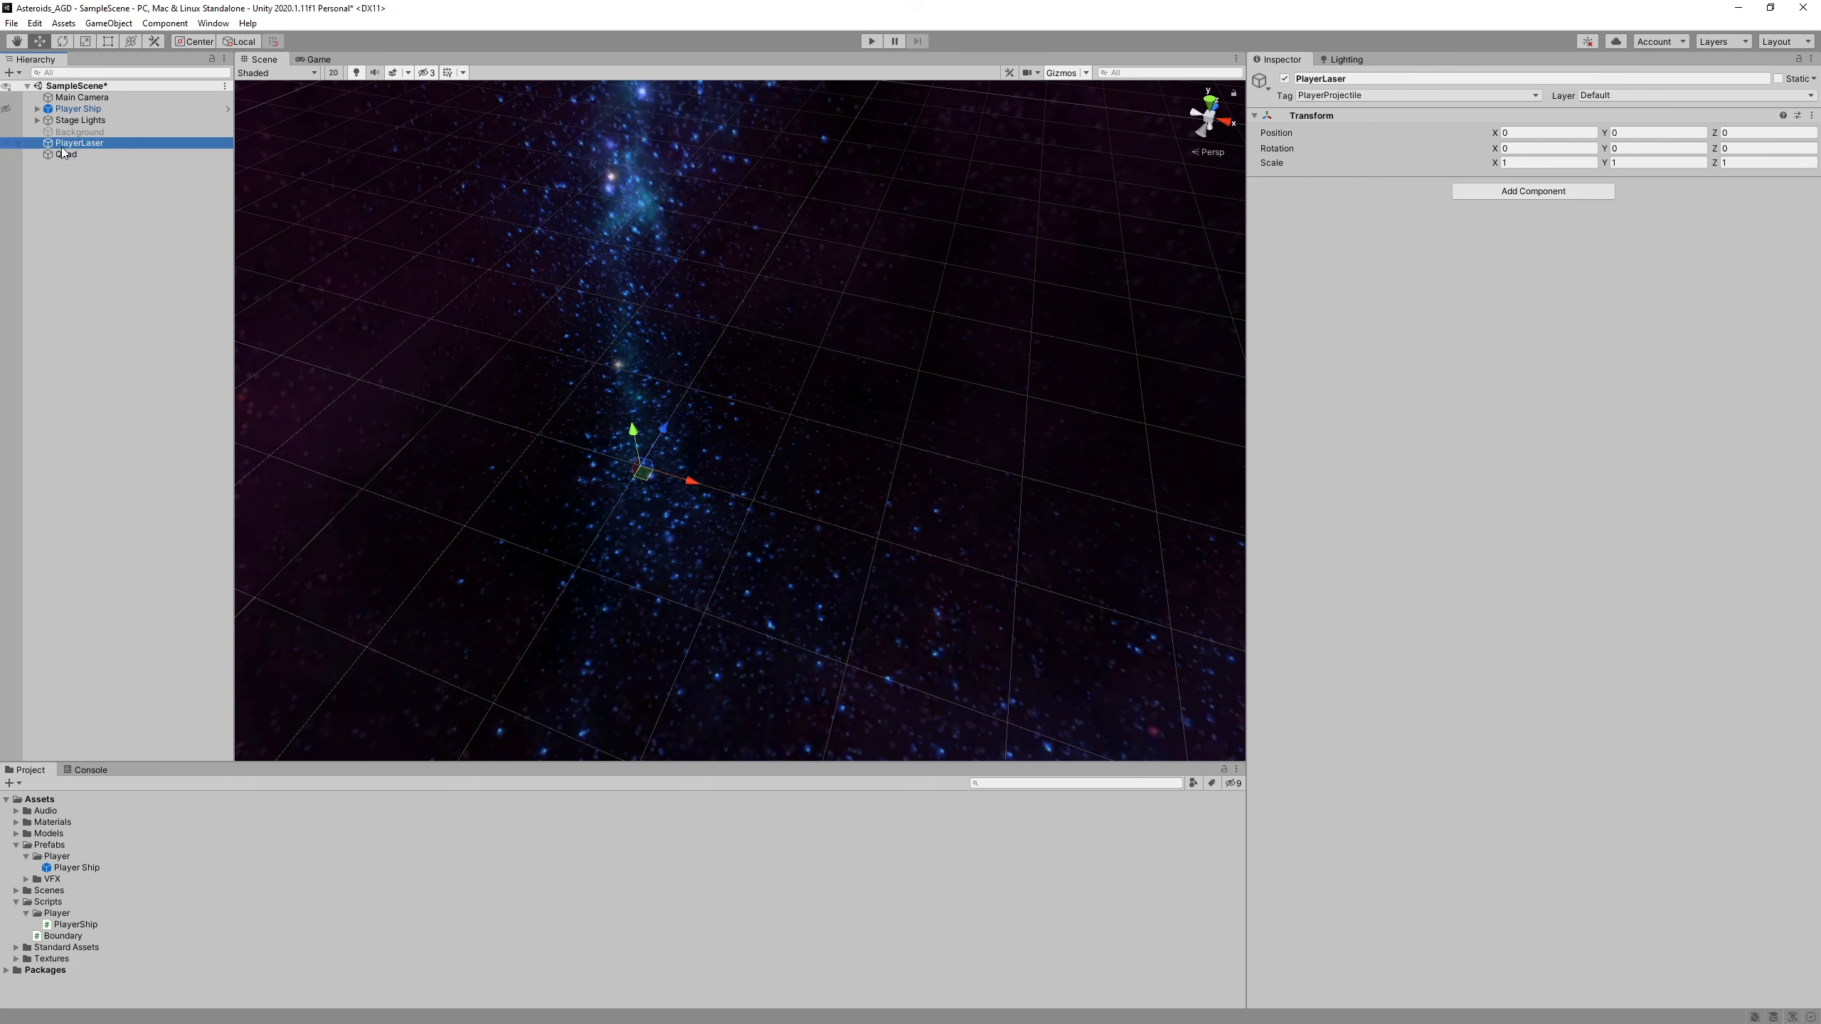
left_click(71, 155)
right_click_drag(846, 306, 905, 350)
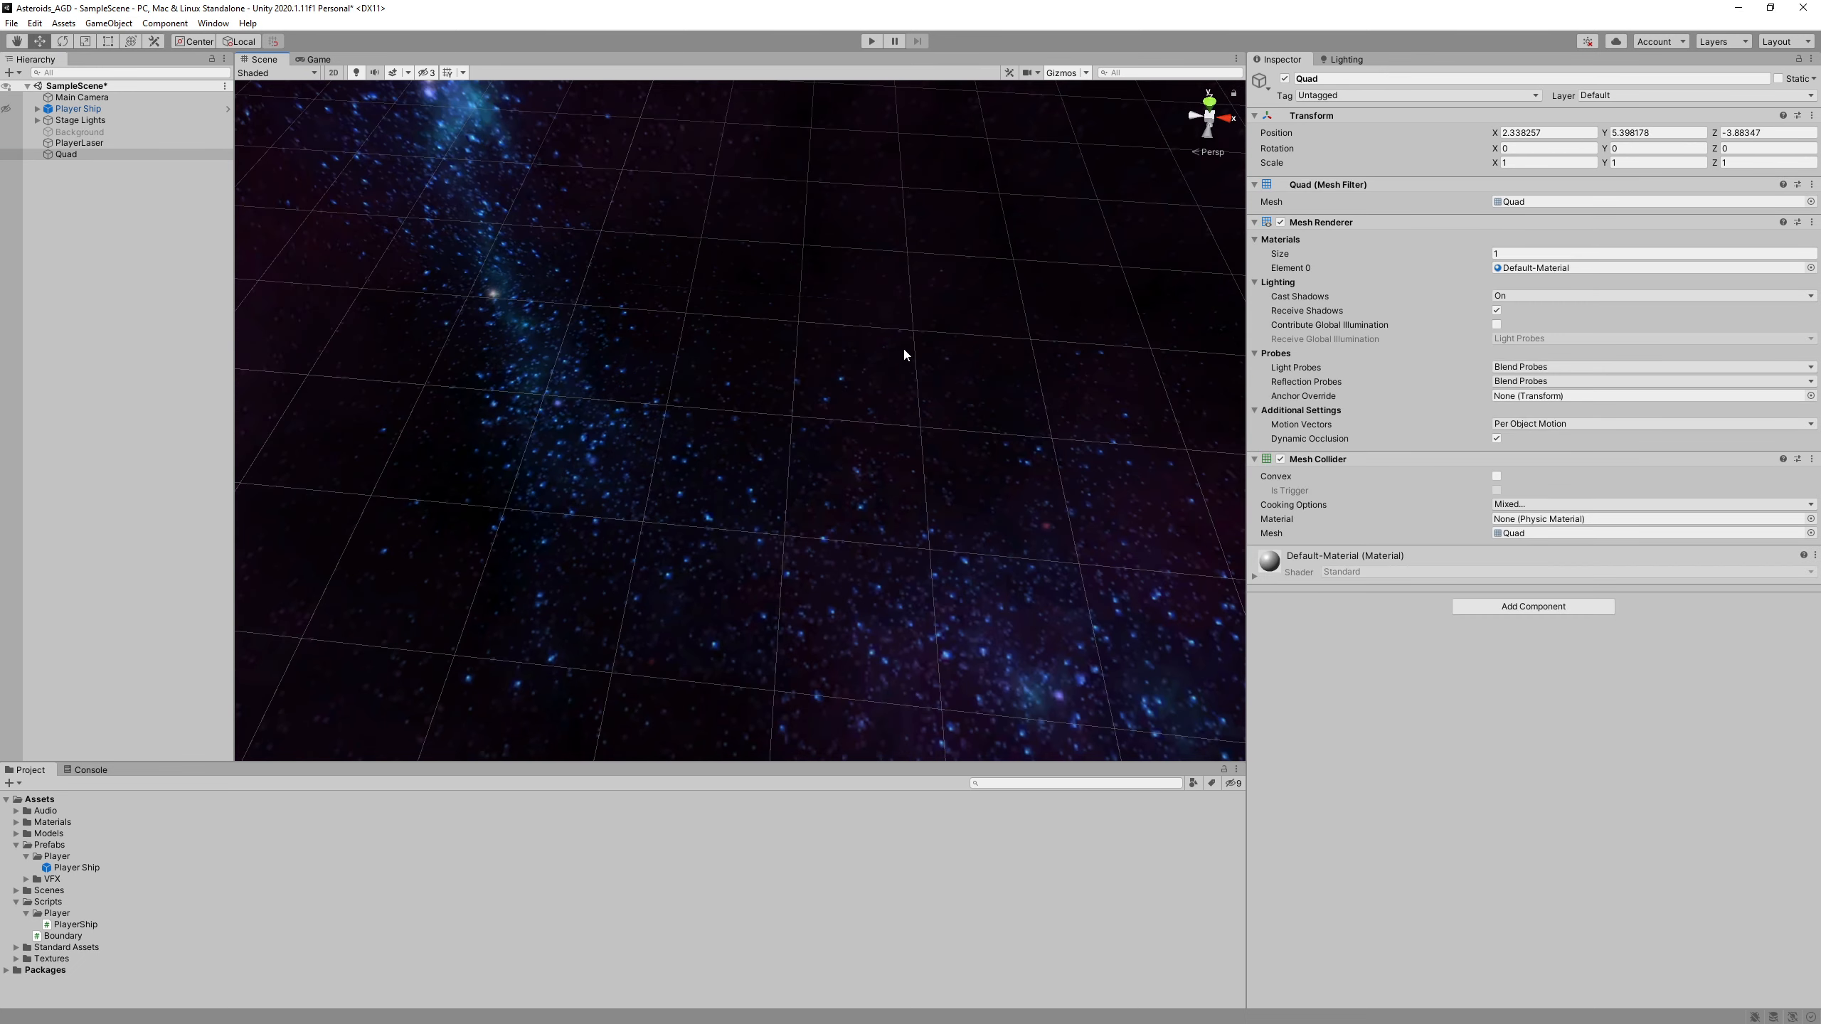
- Reset the Quad's transform and set its X rotation to 90 so that it lies flat
right_click(1317, 116)
left_click(1342, 137)
right_click_drag(1077, 288, 824, 459)
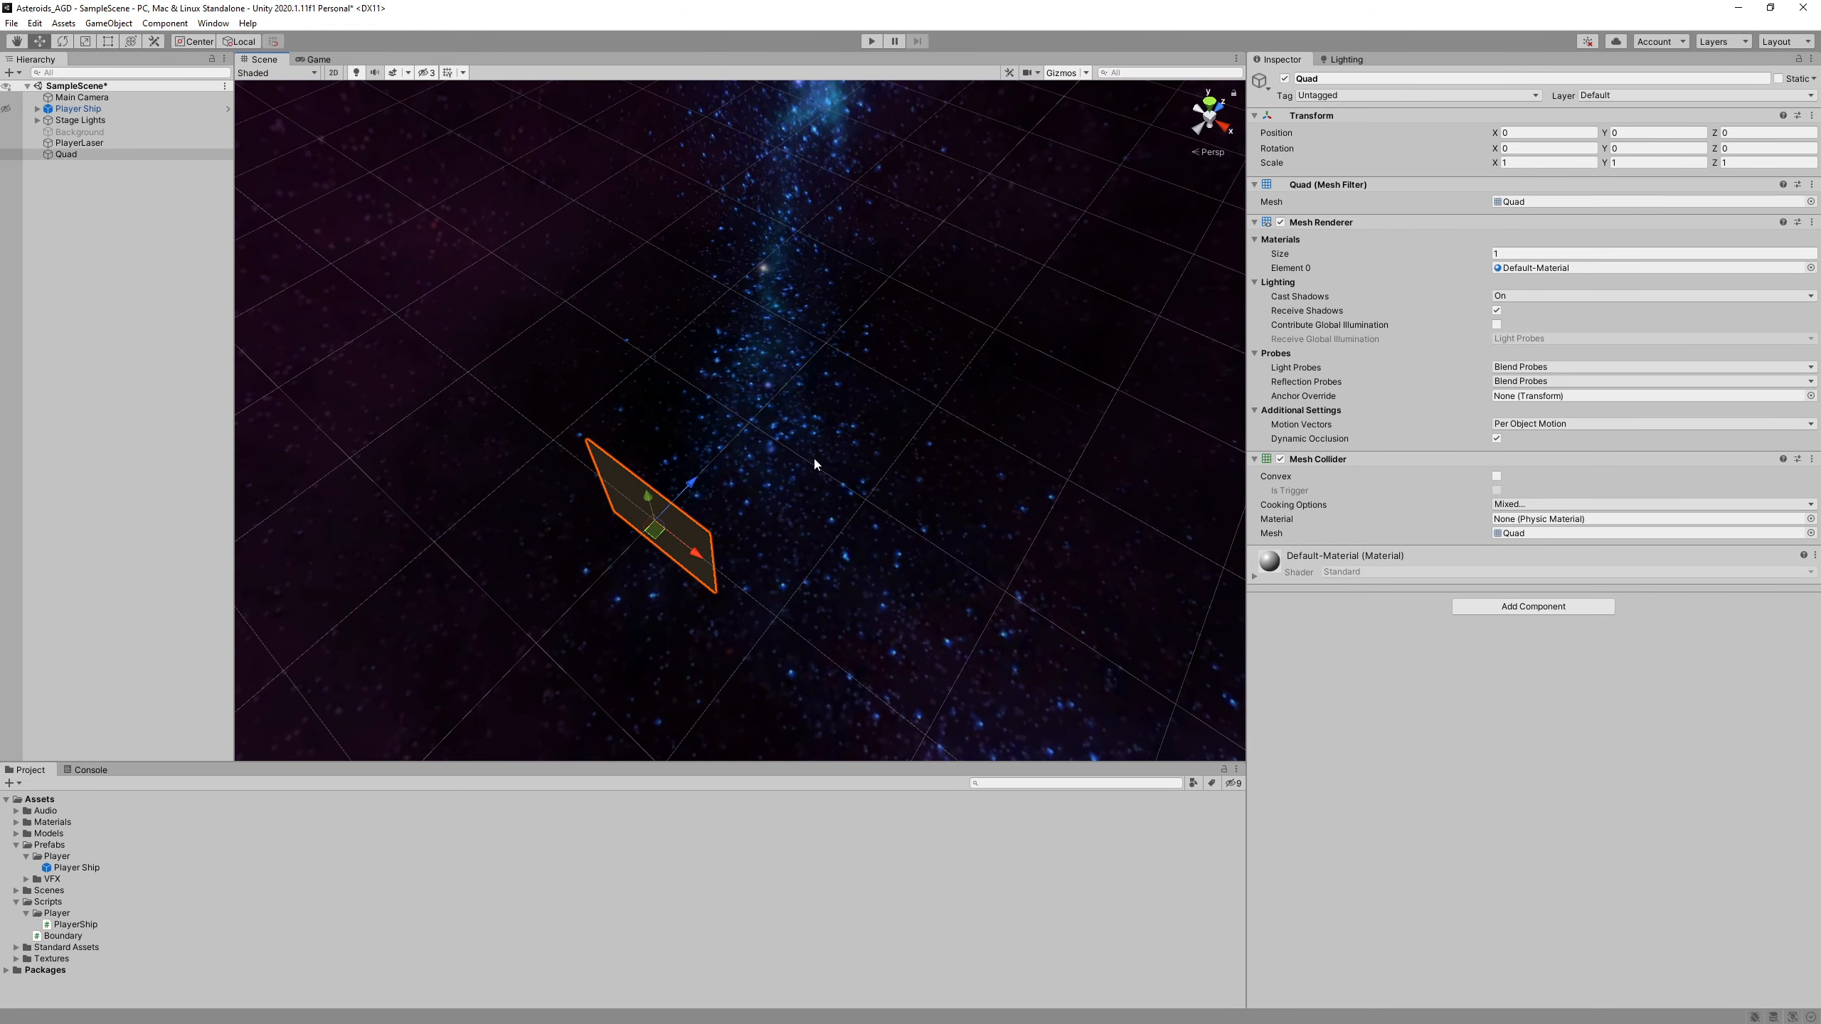
left_click(1519, 150)
type("90")
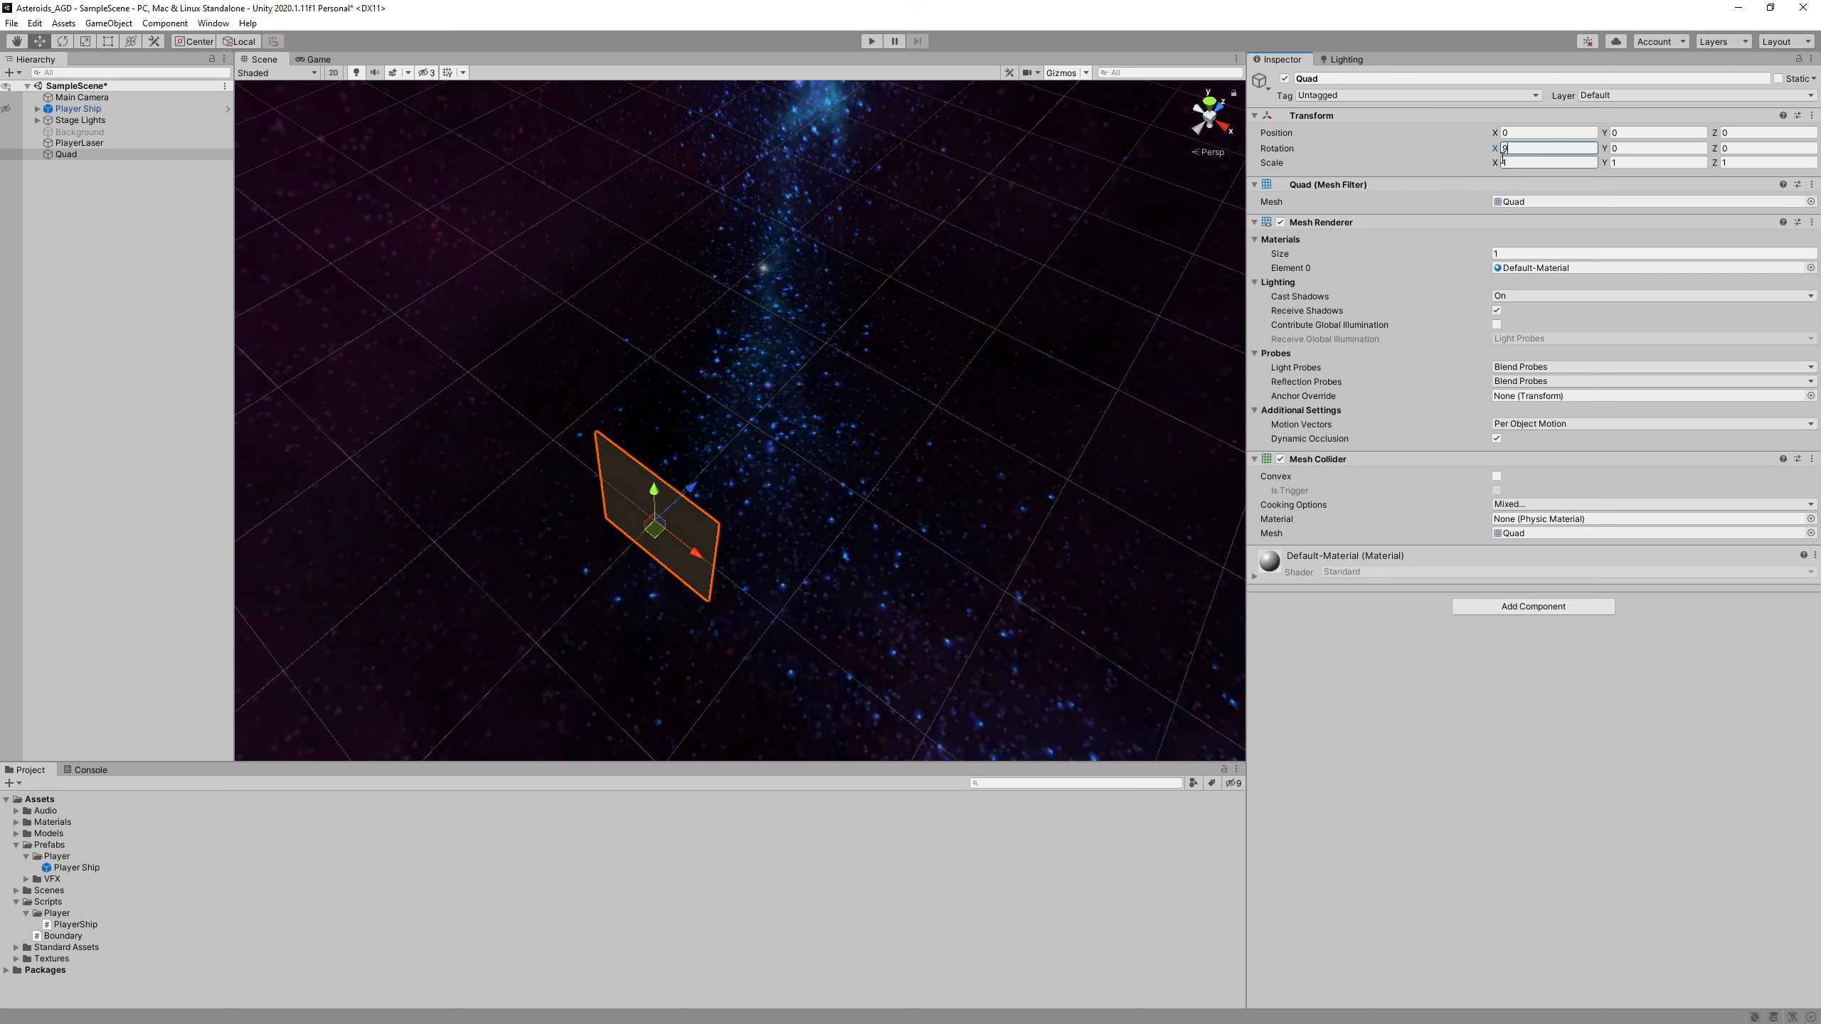
left_click(888, 433)
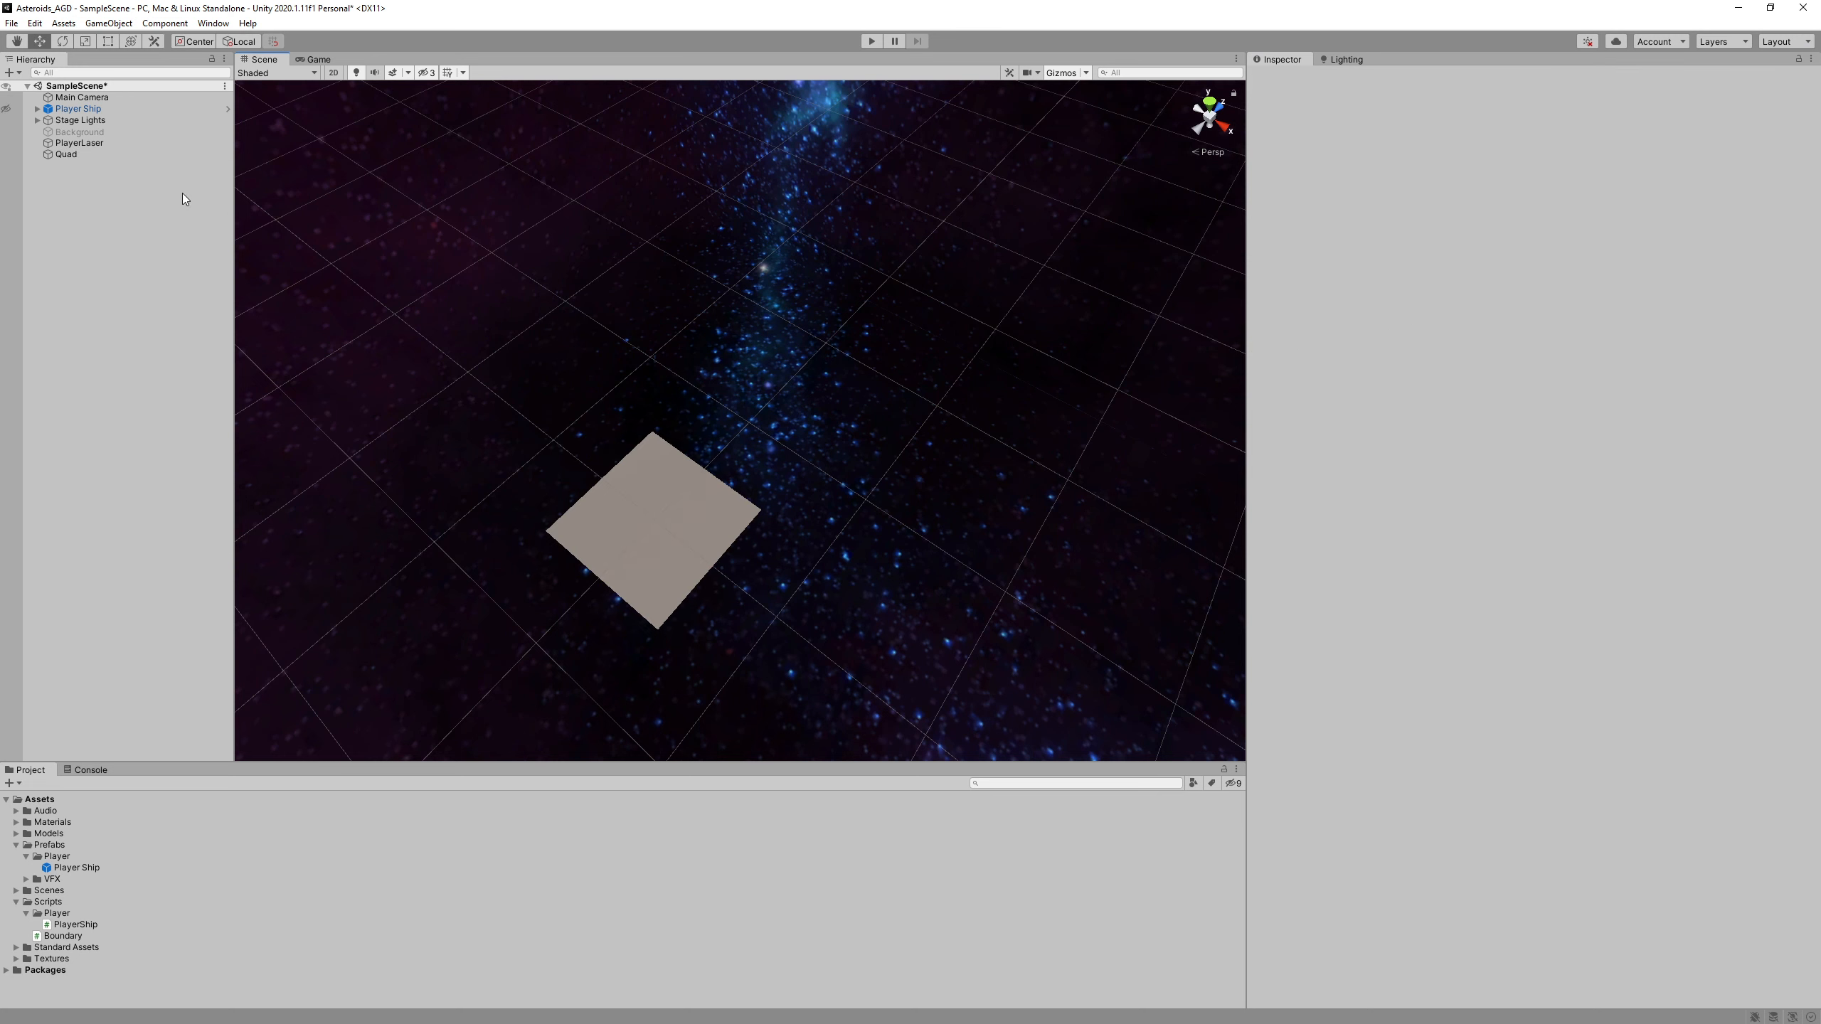
- Make the Quad a child of the PlayerLaser object
left_click(82, 152)
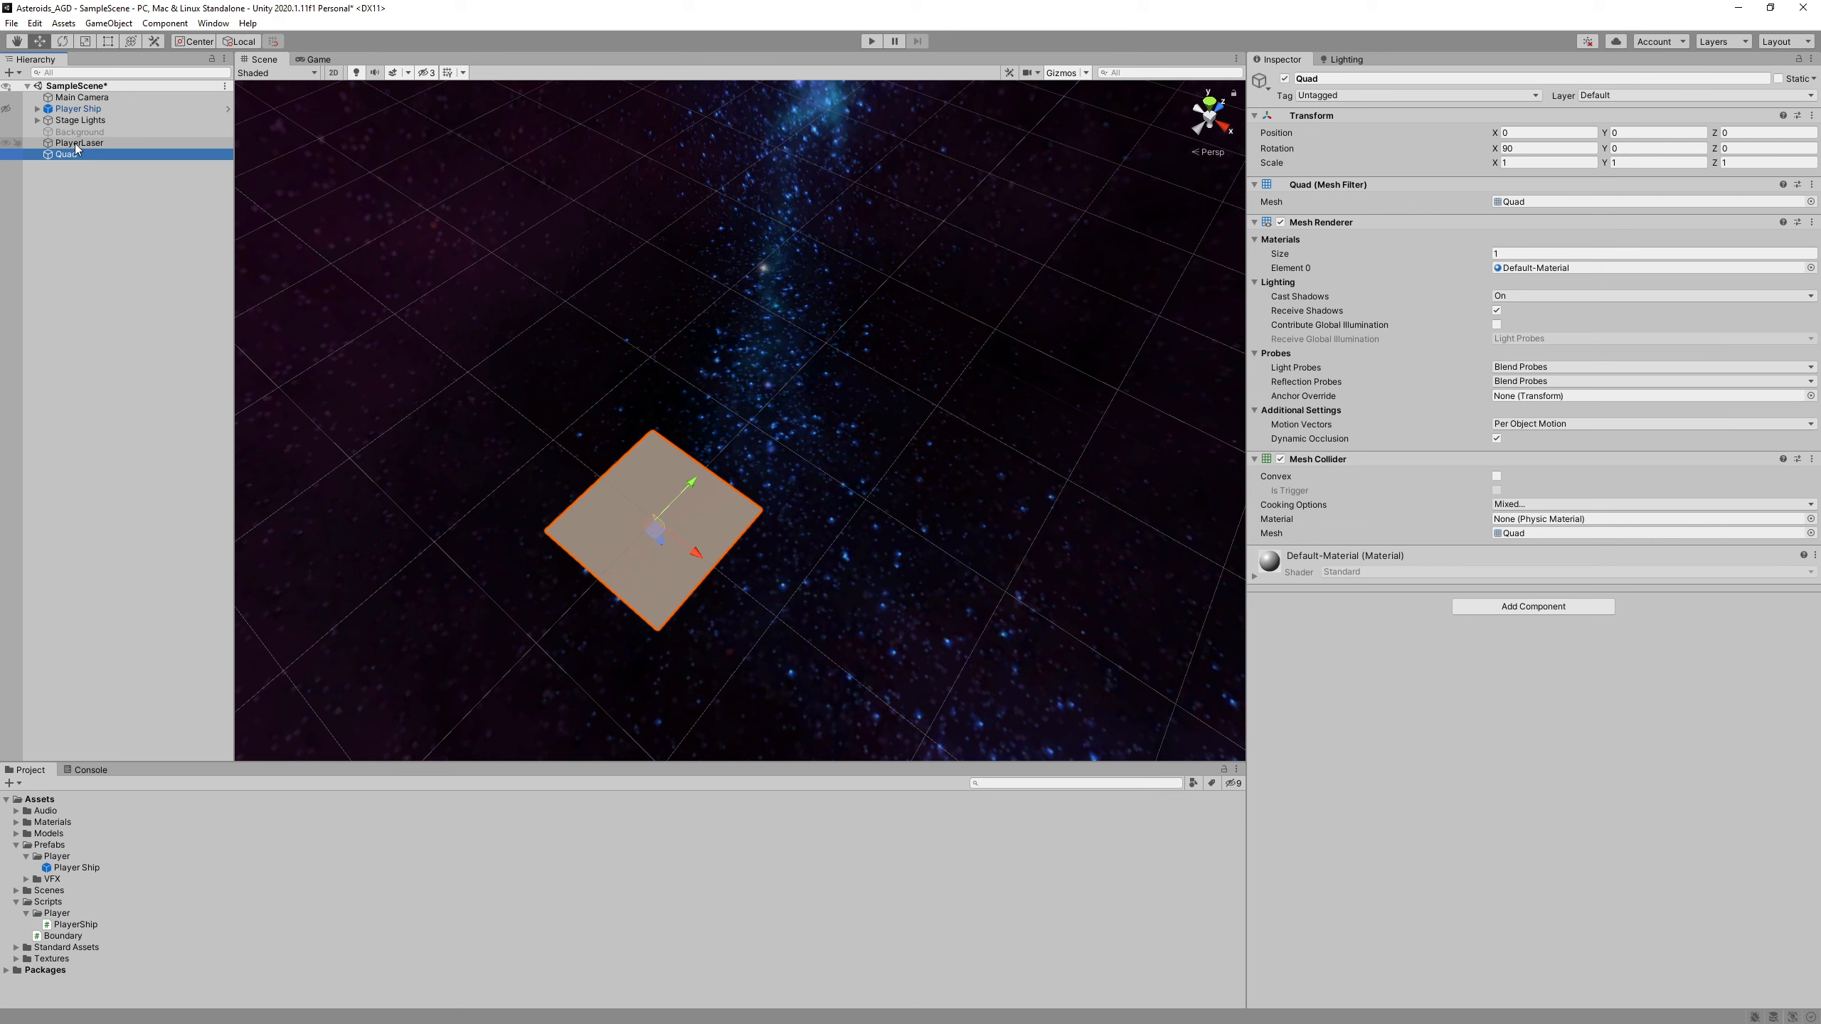
left_click(75, 145)
left_click(73, 155)
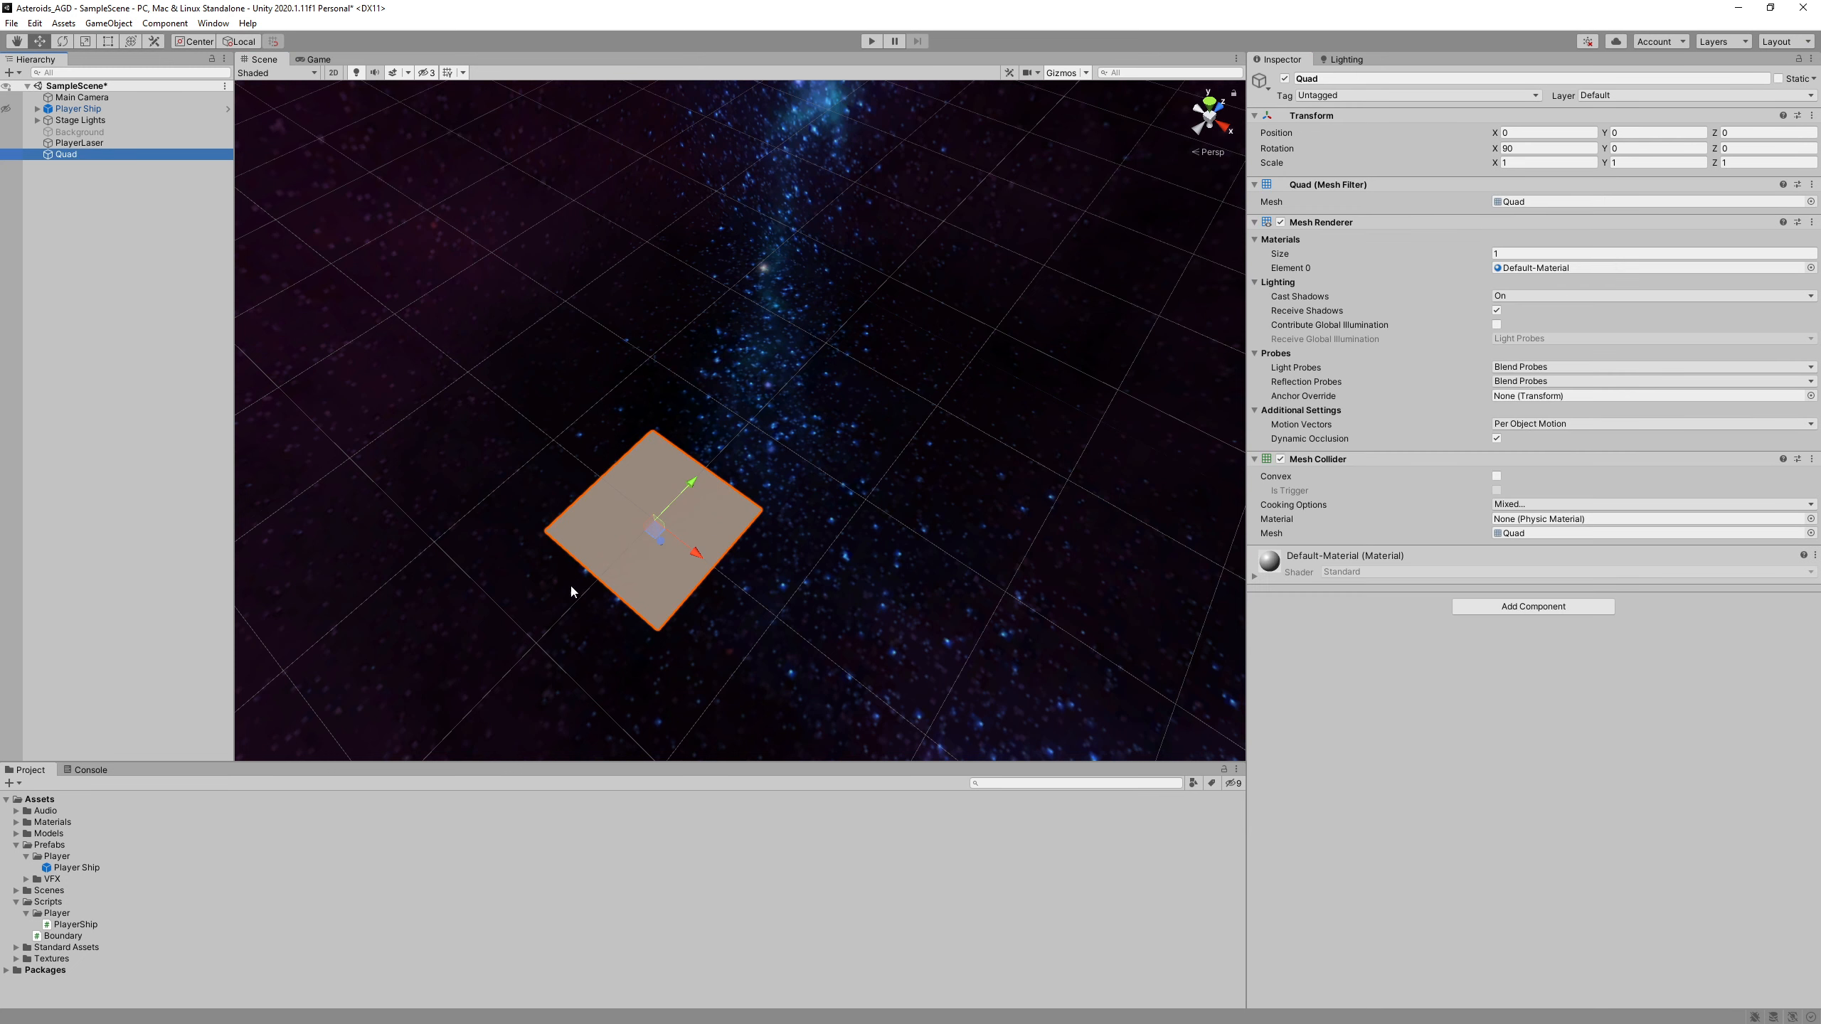
key("Up")
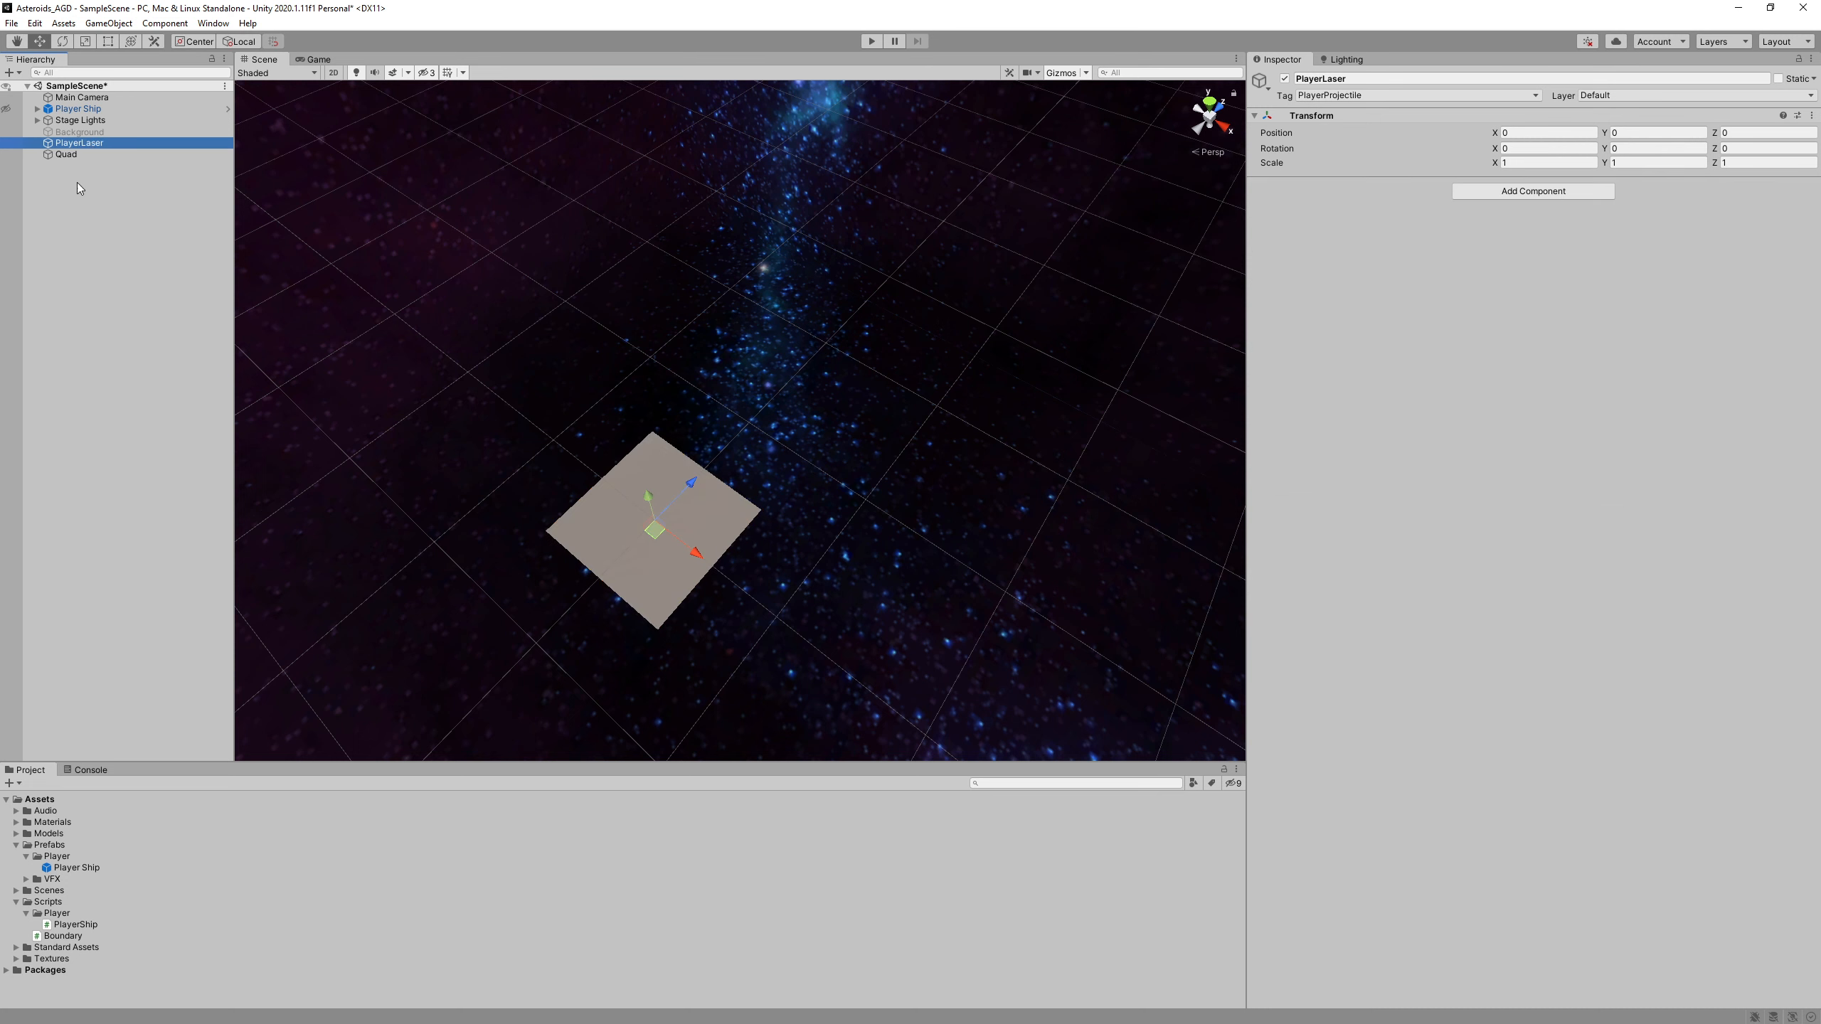
left_click(65, 154)
left_click_drag(700, 584, 757, 479, "alt")
mouse_move(774, 572)
left_mouse_down("alt")
mouse_move(817, 423)
mouse_move(735, 521)
mouse_move(692, 380)
mouse_move(731, 467)
mouse_move(699, 509)
mouse_move(777, 558)
left_mouse_up("alt")
scroll(776, 557, "up", 5)
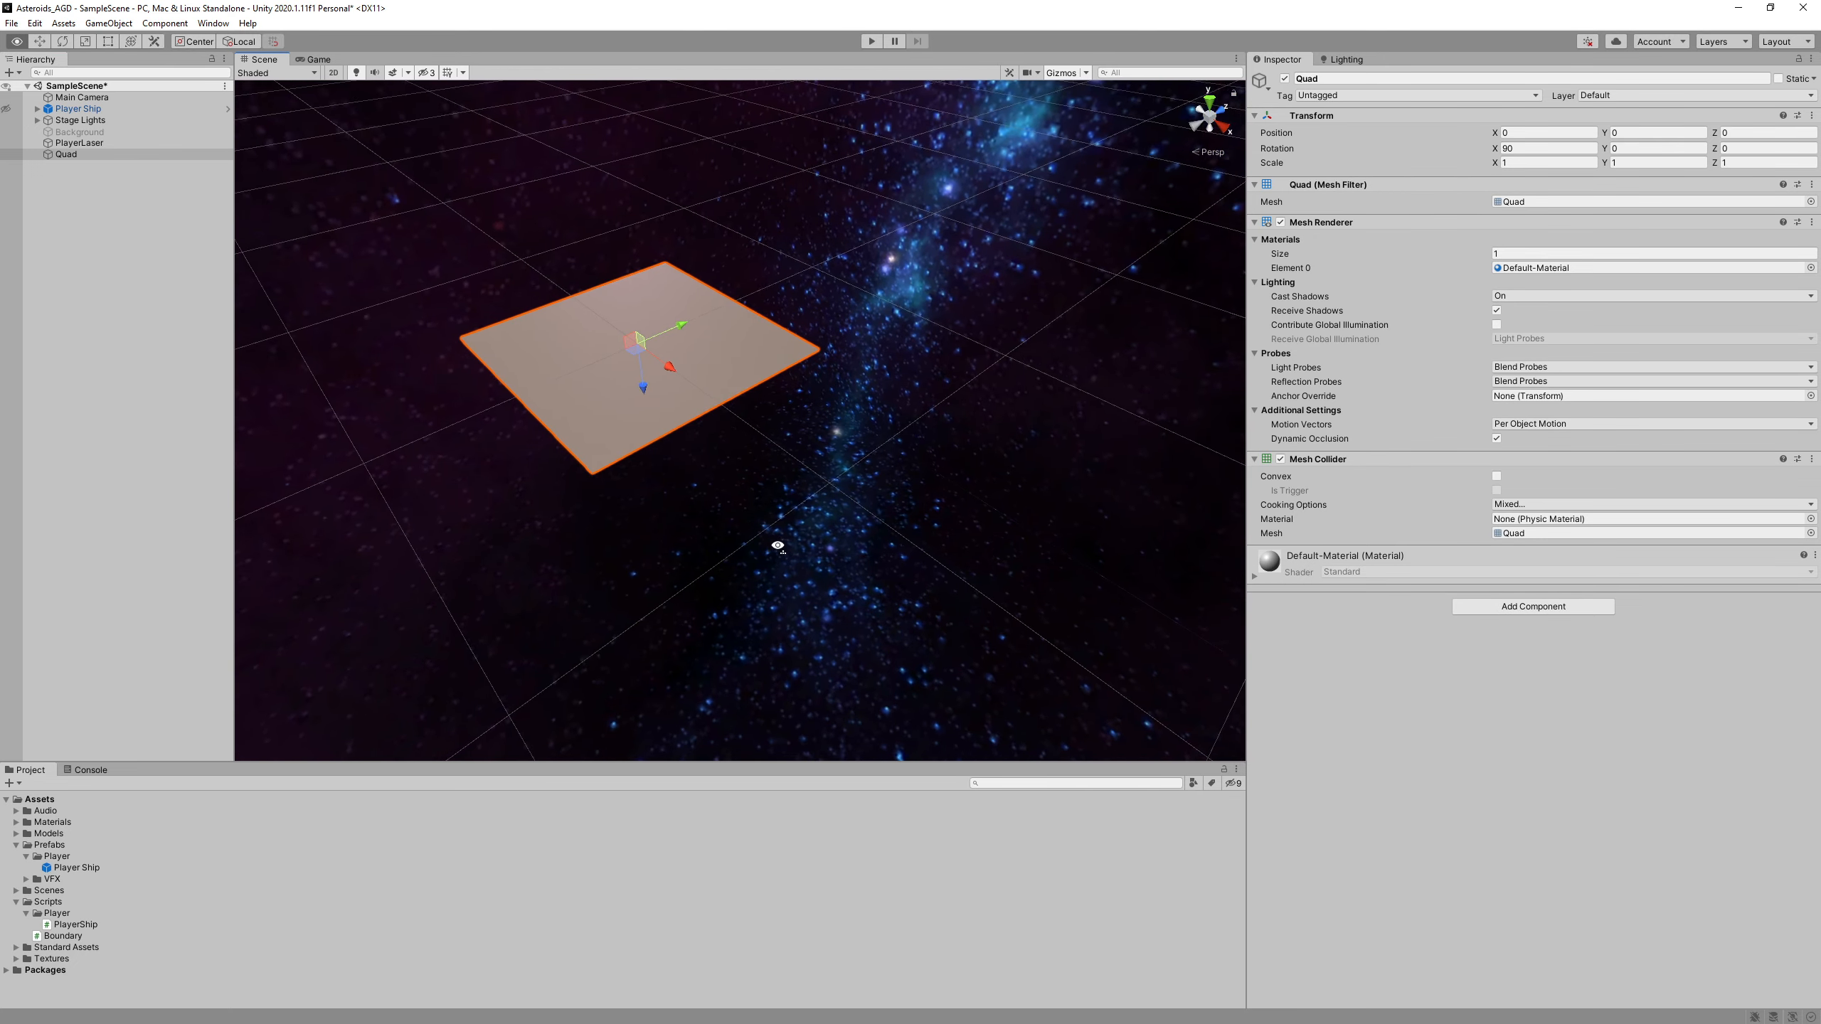
mouse_move(835, 477)
right_mouse_down()
mouse_move(849, 420)
mouse_move(856, 459)
right_mouse_up()
key("a")
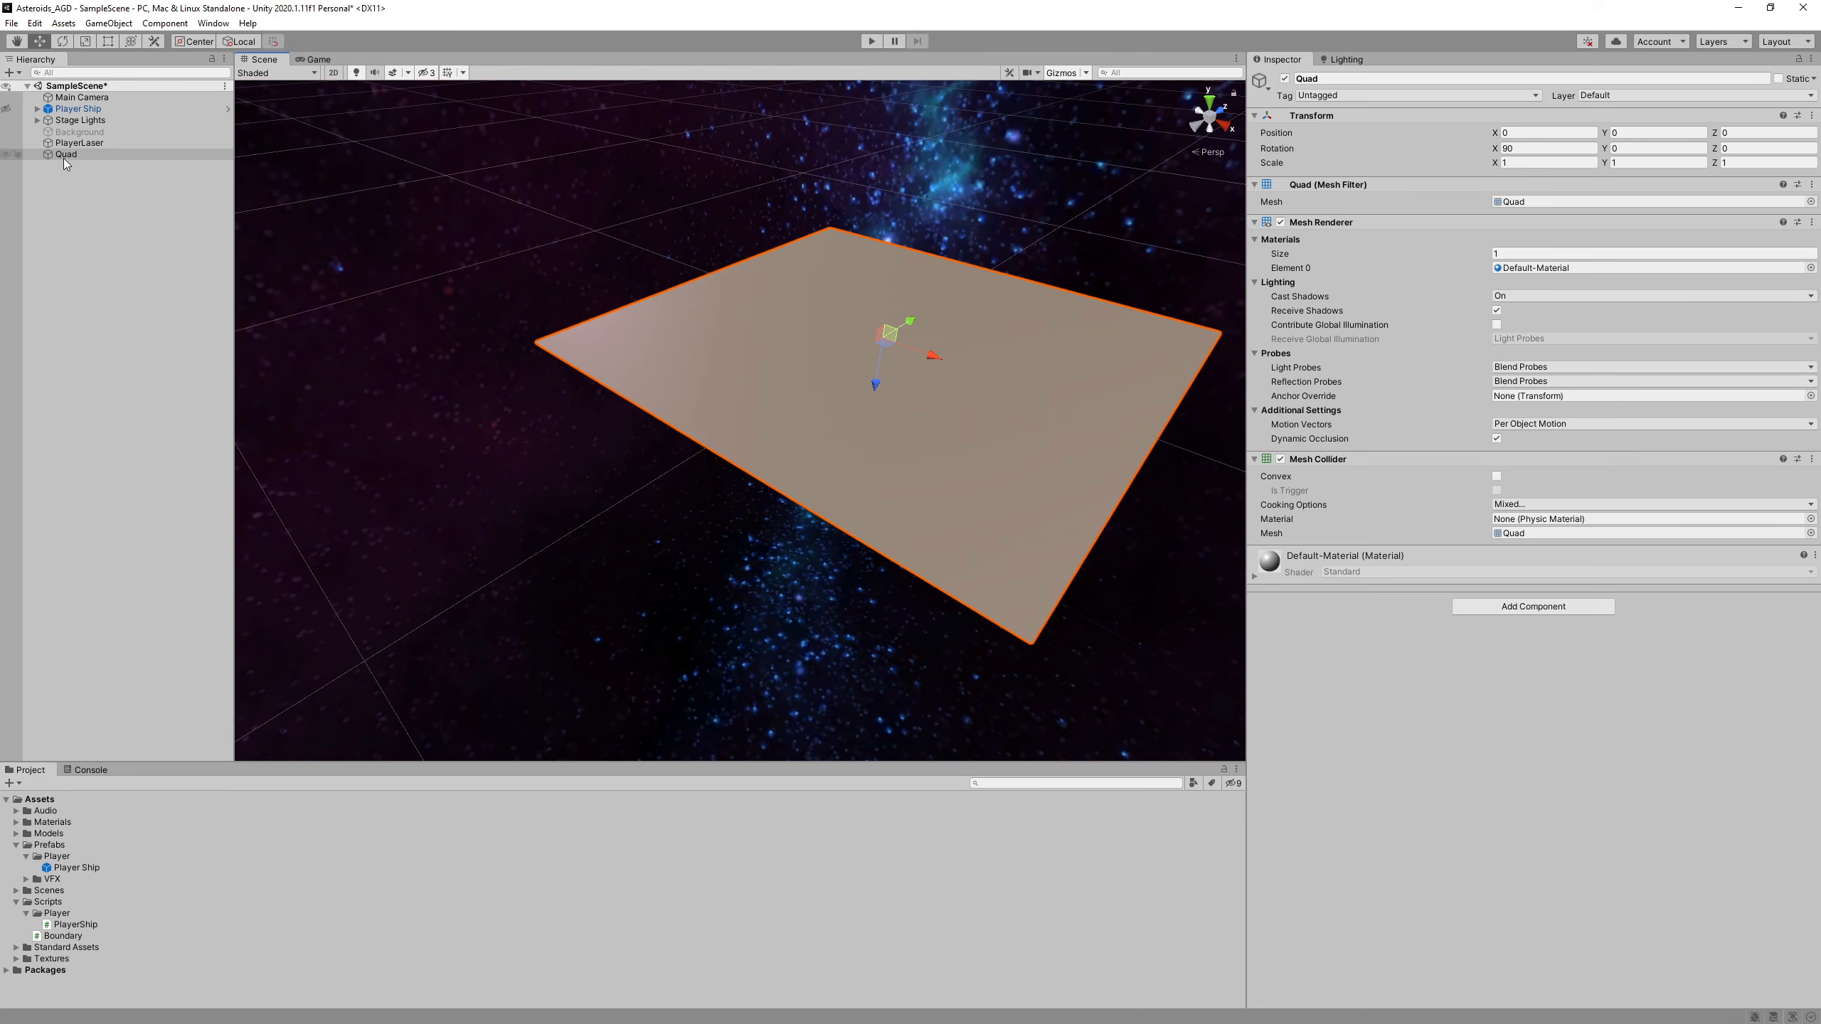
left_click_drag(67, 154, 78, 145)
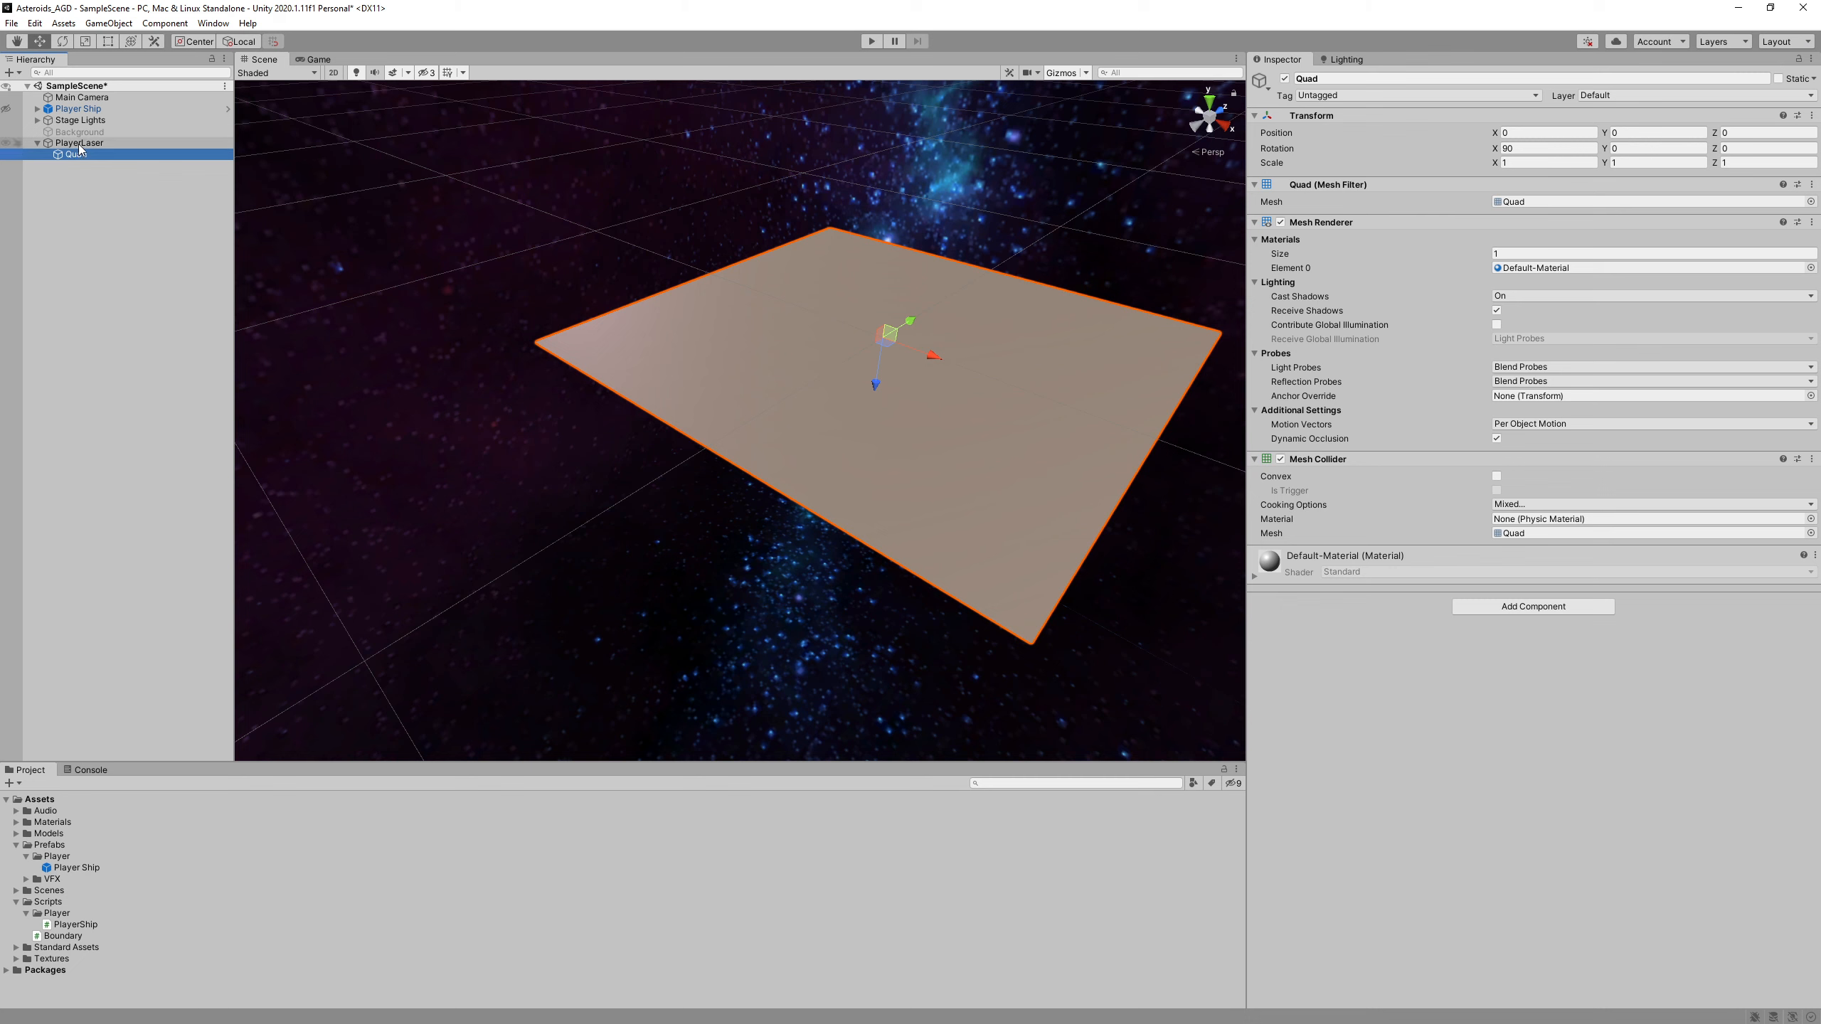
- Rename the Quad under PlayerLaser as LaserImage
left_click(1323, 77)
type("L")
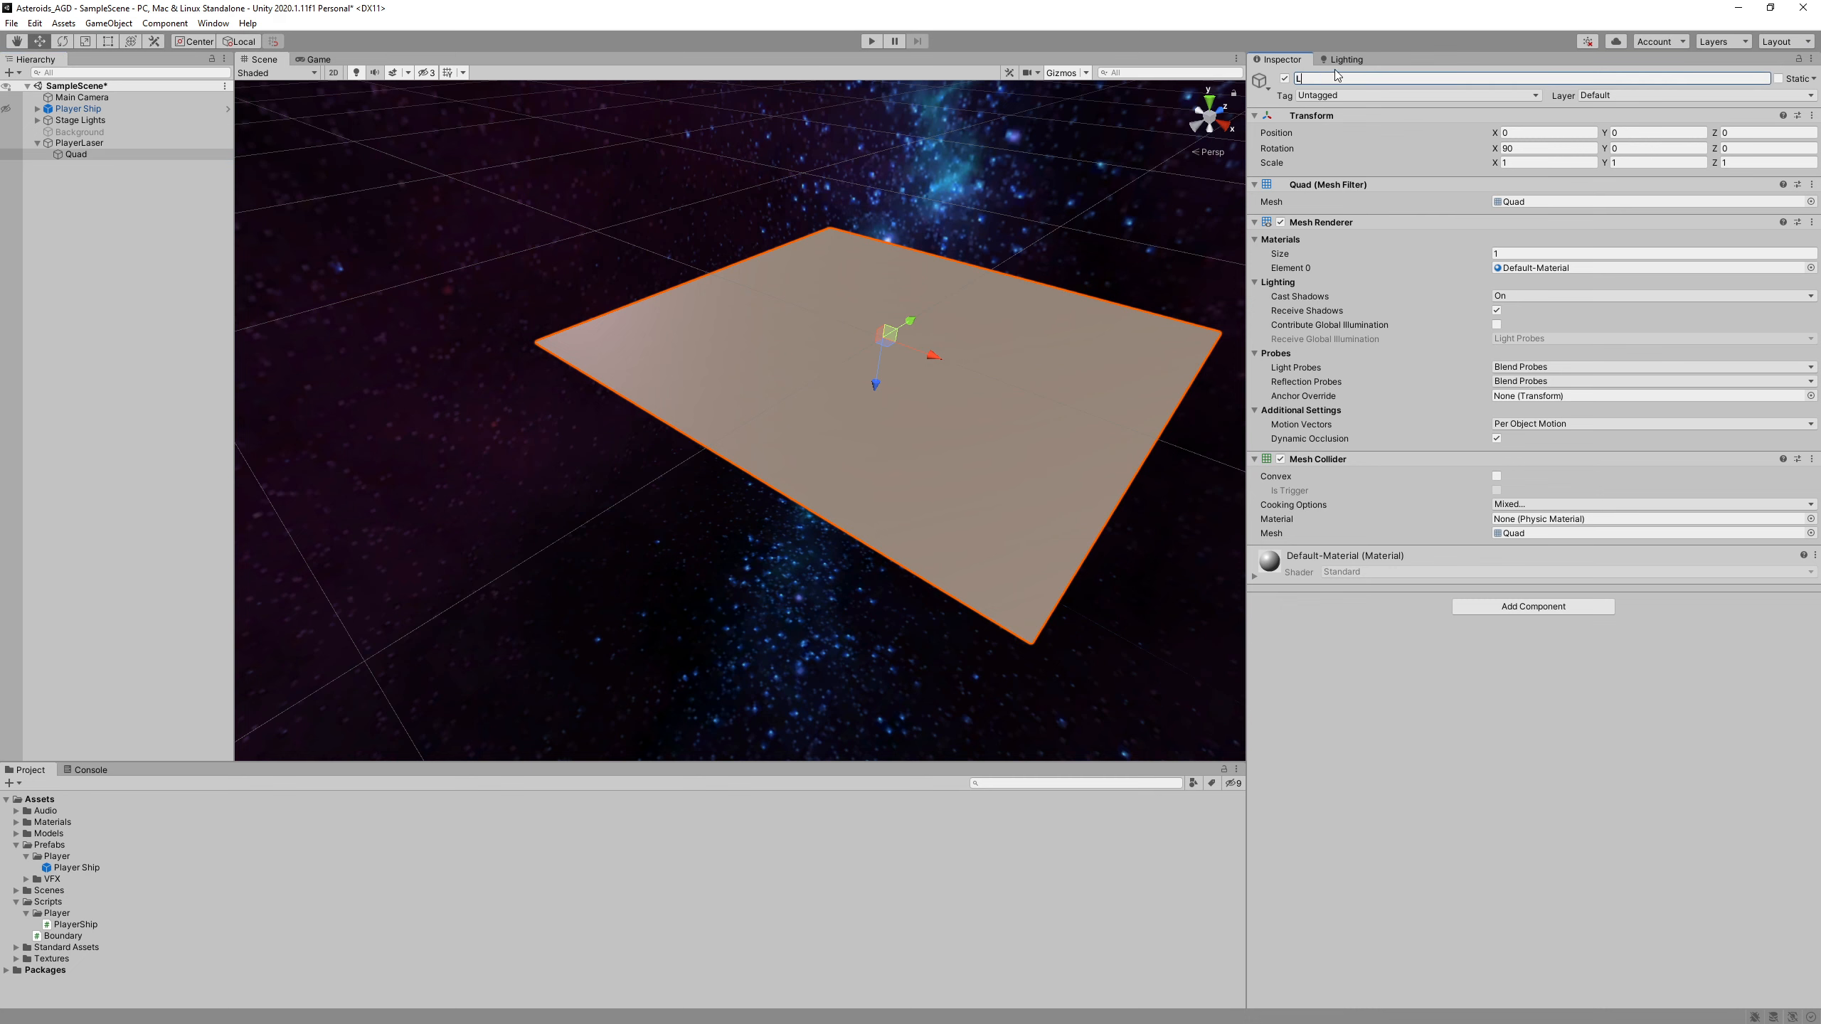
type("aserImage")
key("Return")
left_click_drag(971, 286, 1089, 292, "alt")
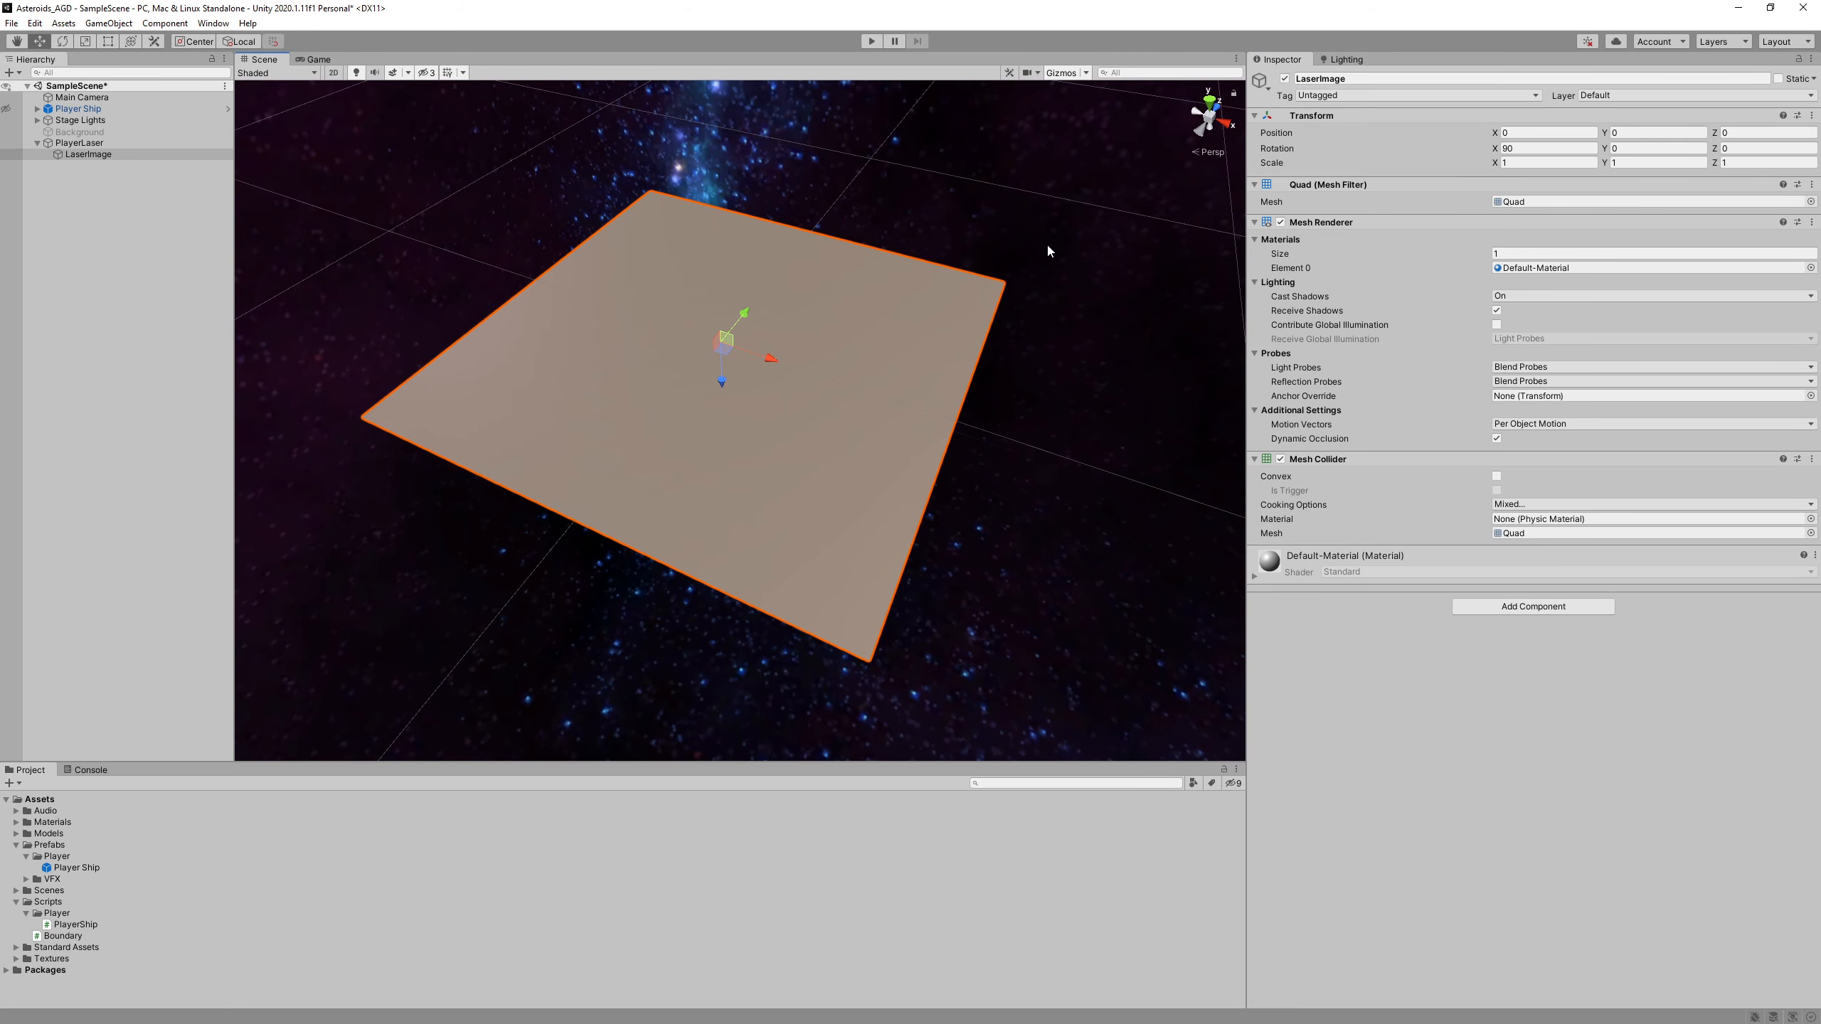
scroll(818, 233, "down", 2)
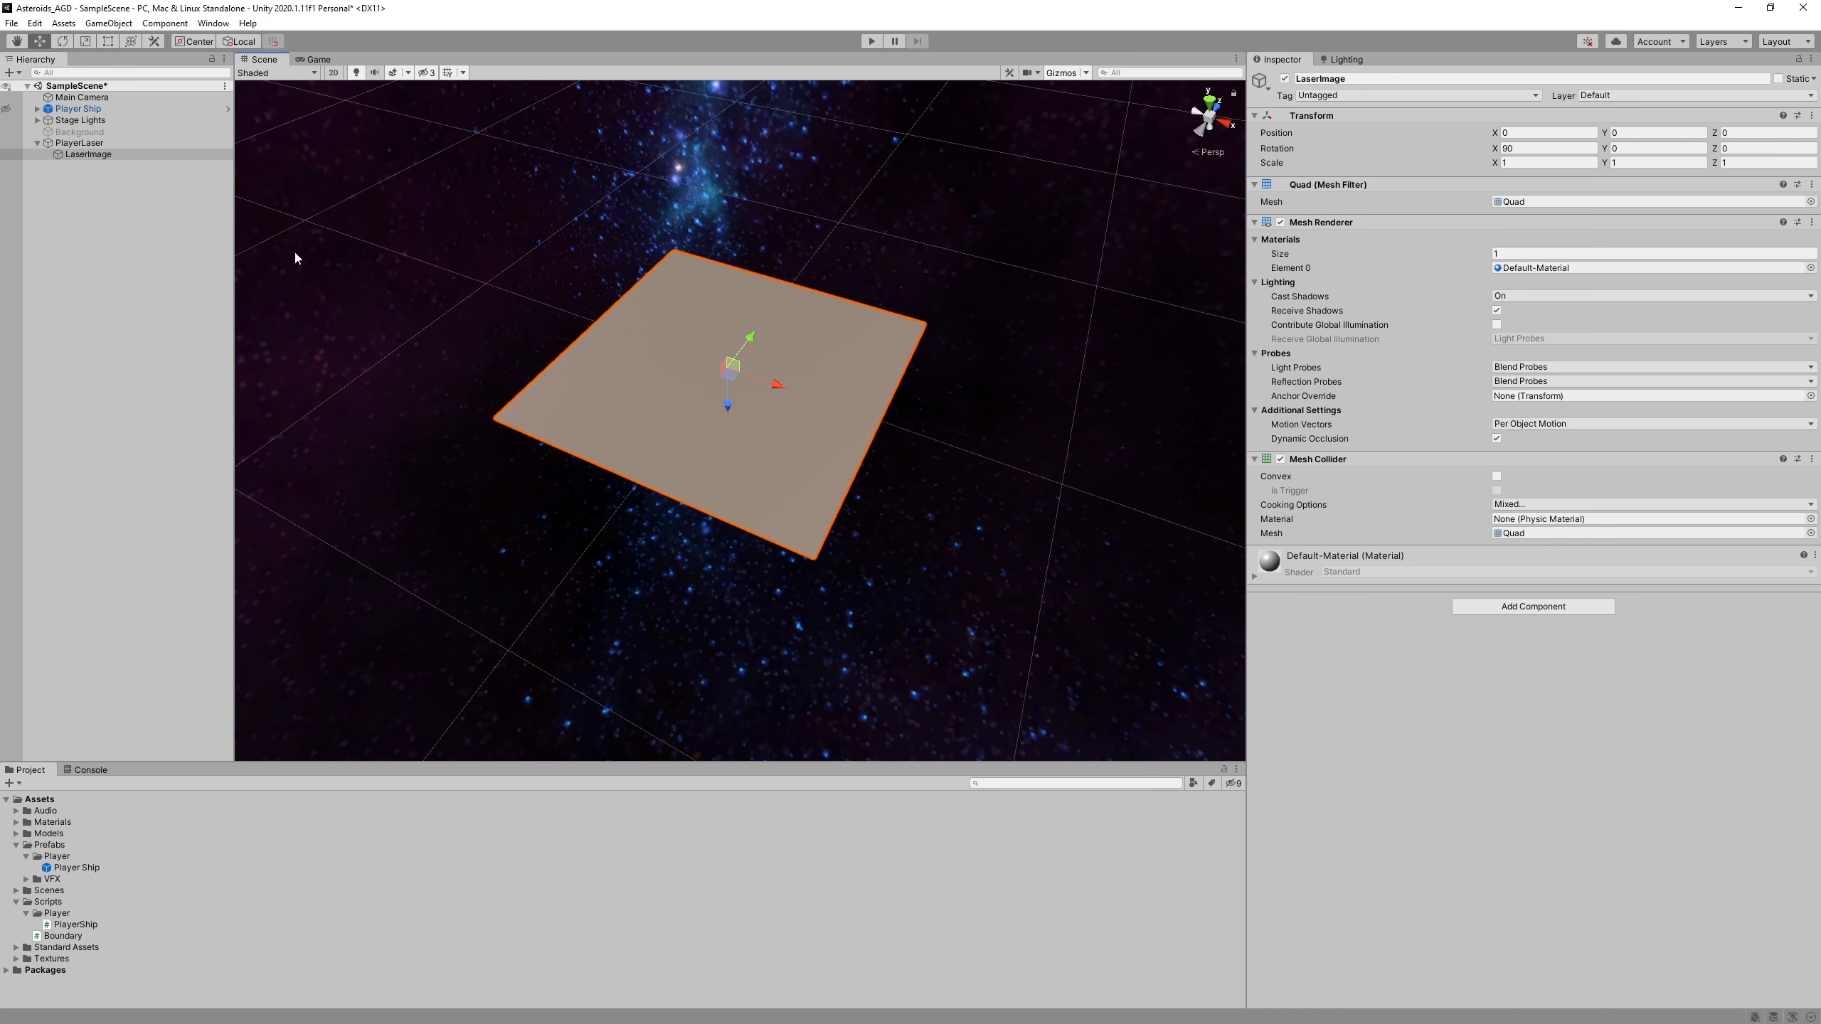
- Preview the particle materials in the Materials folder and apply fx_bolt_orange to the LaserImage quad
left_click(112, 155)
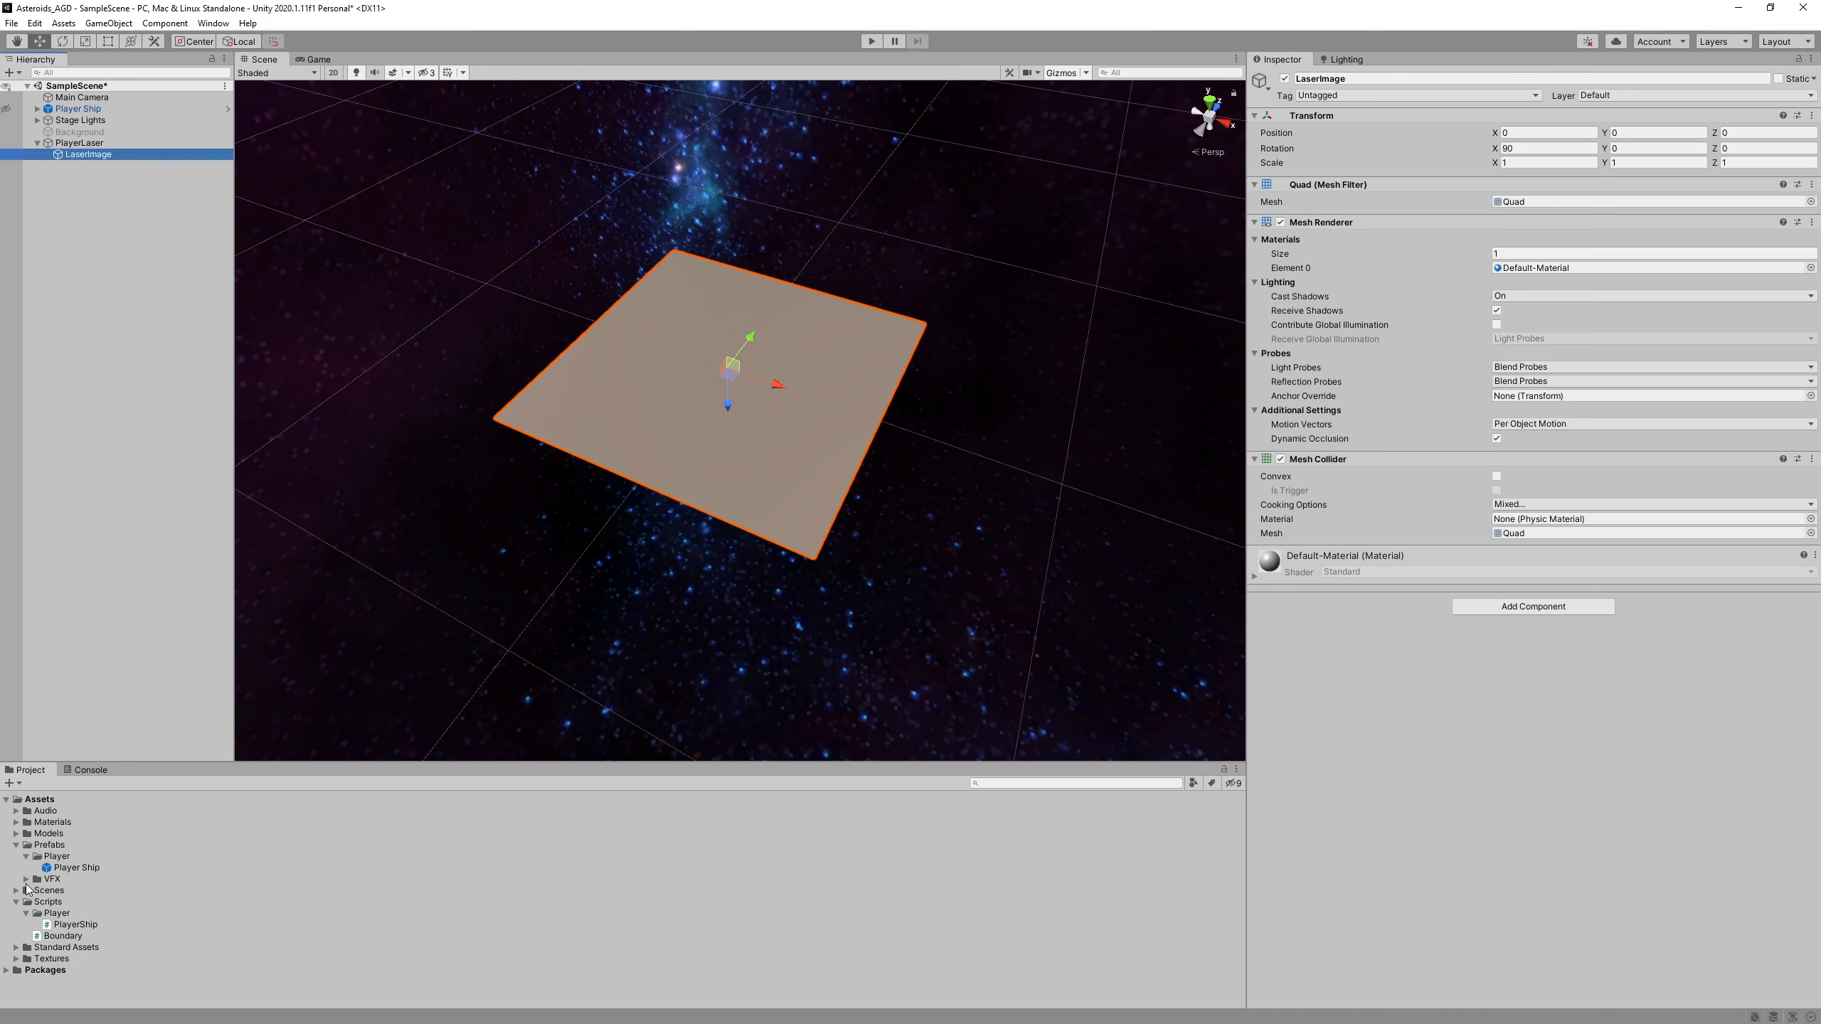
left_click(16, 822)
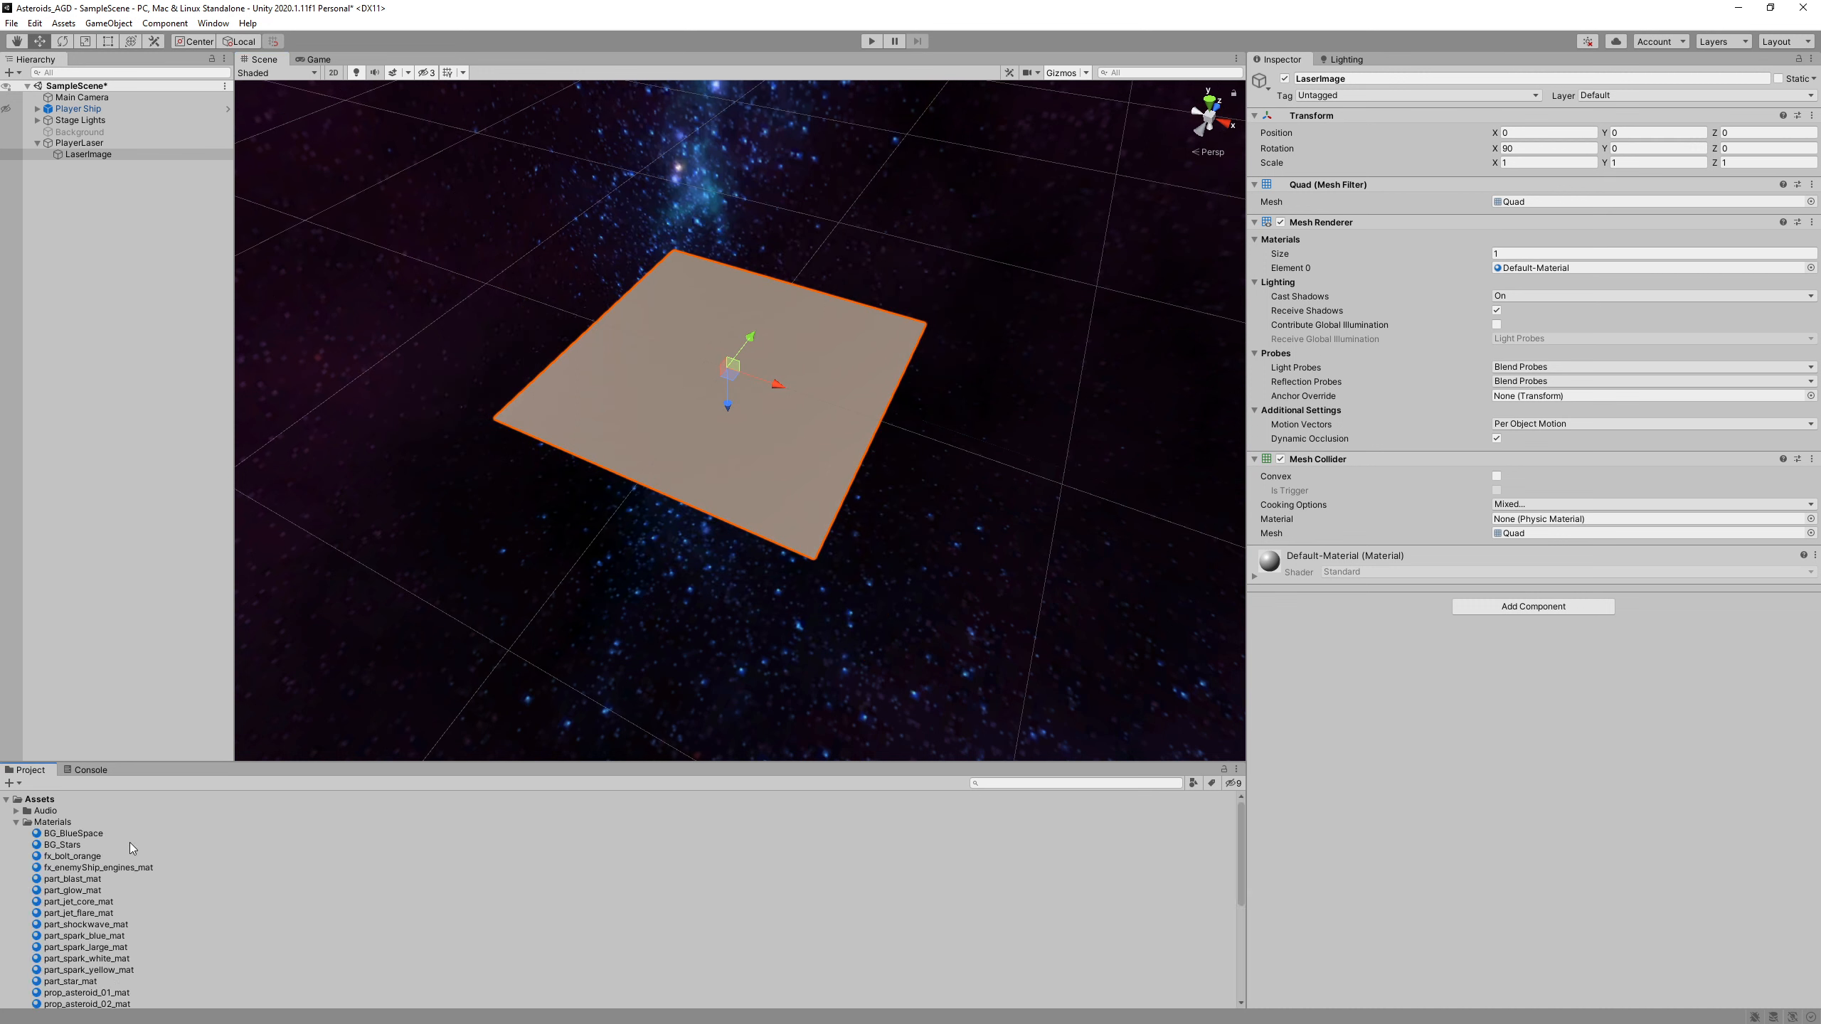
left_click(86, 891)
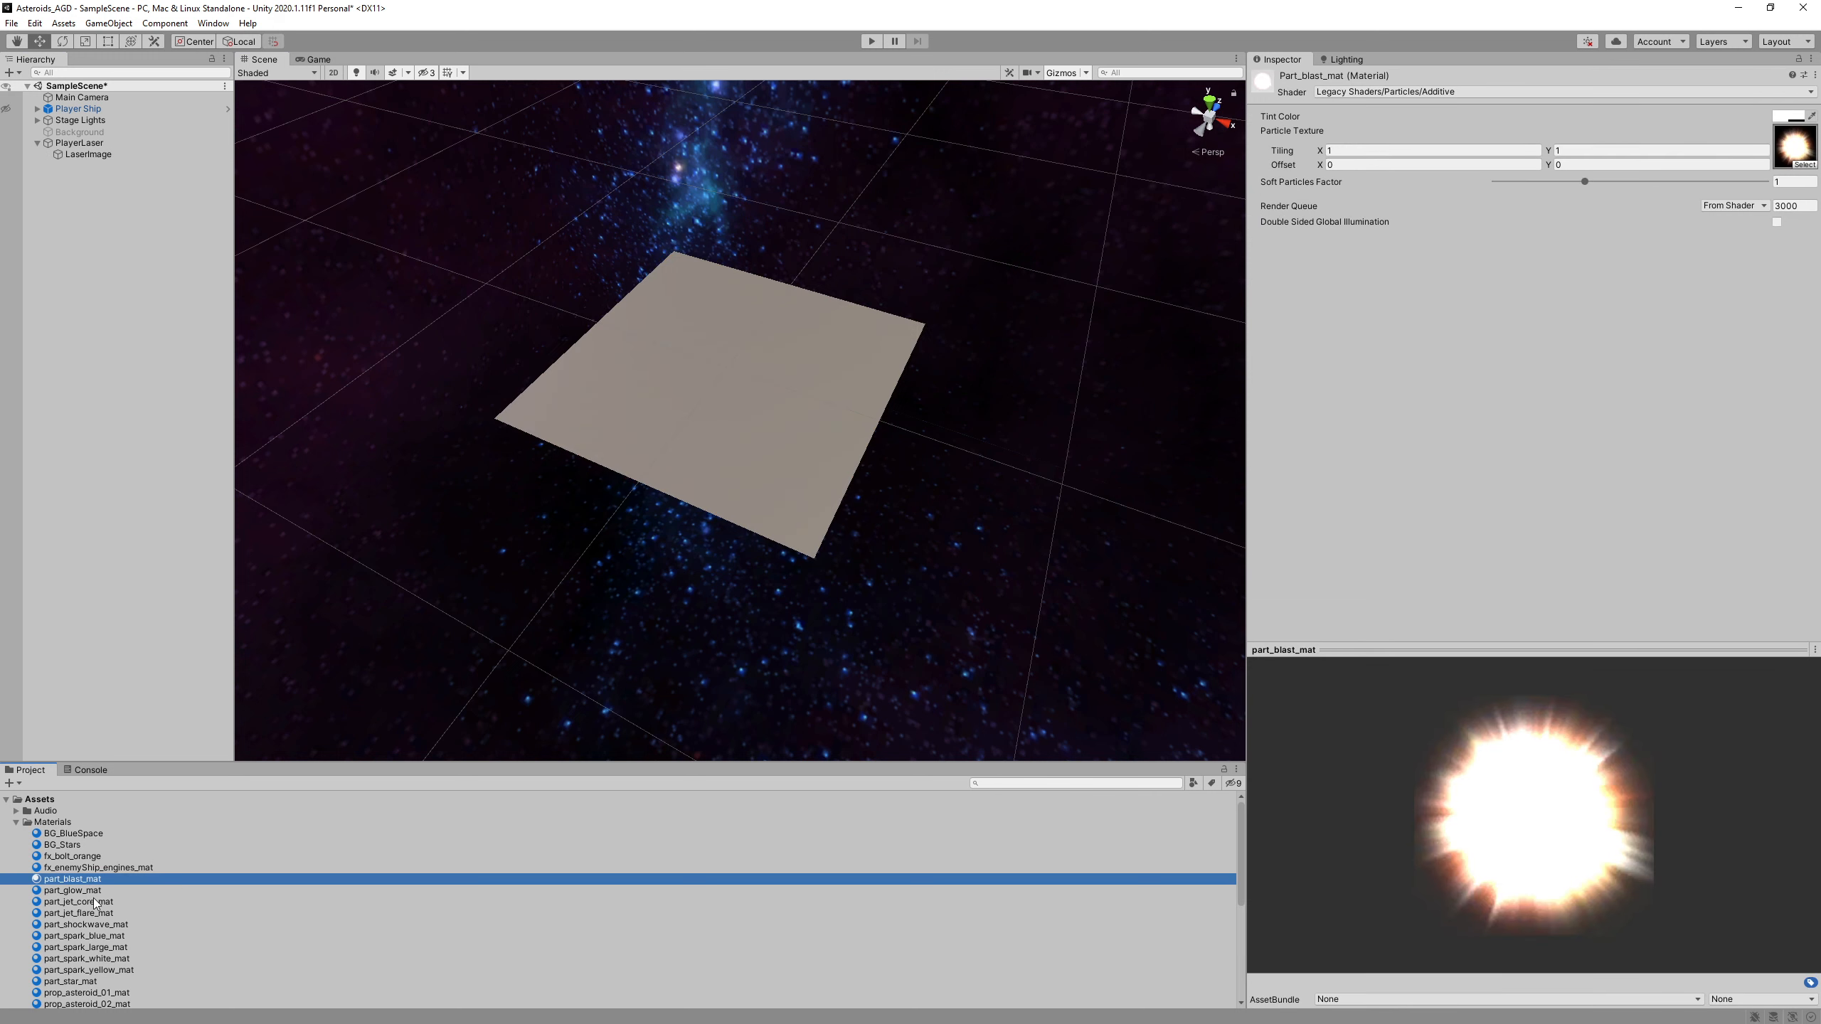
left_click(89, 902)
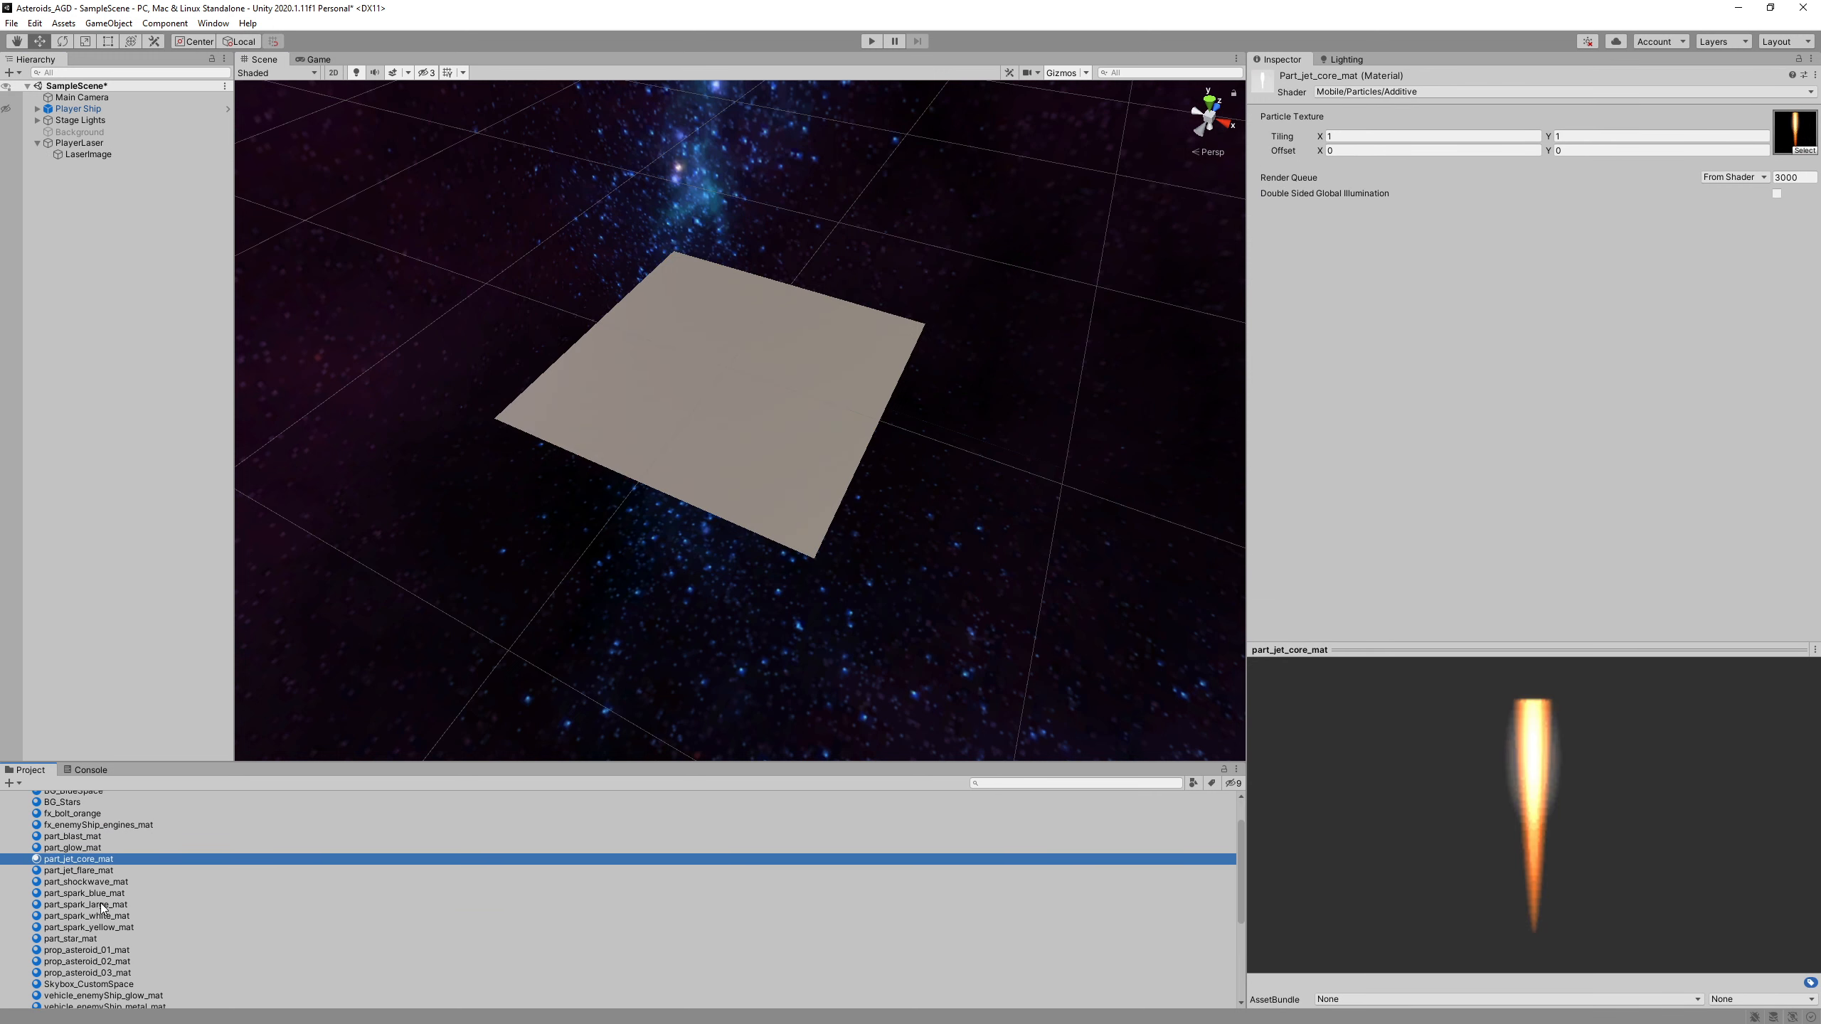
scroll(96, 897, "down", 2)
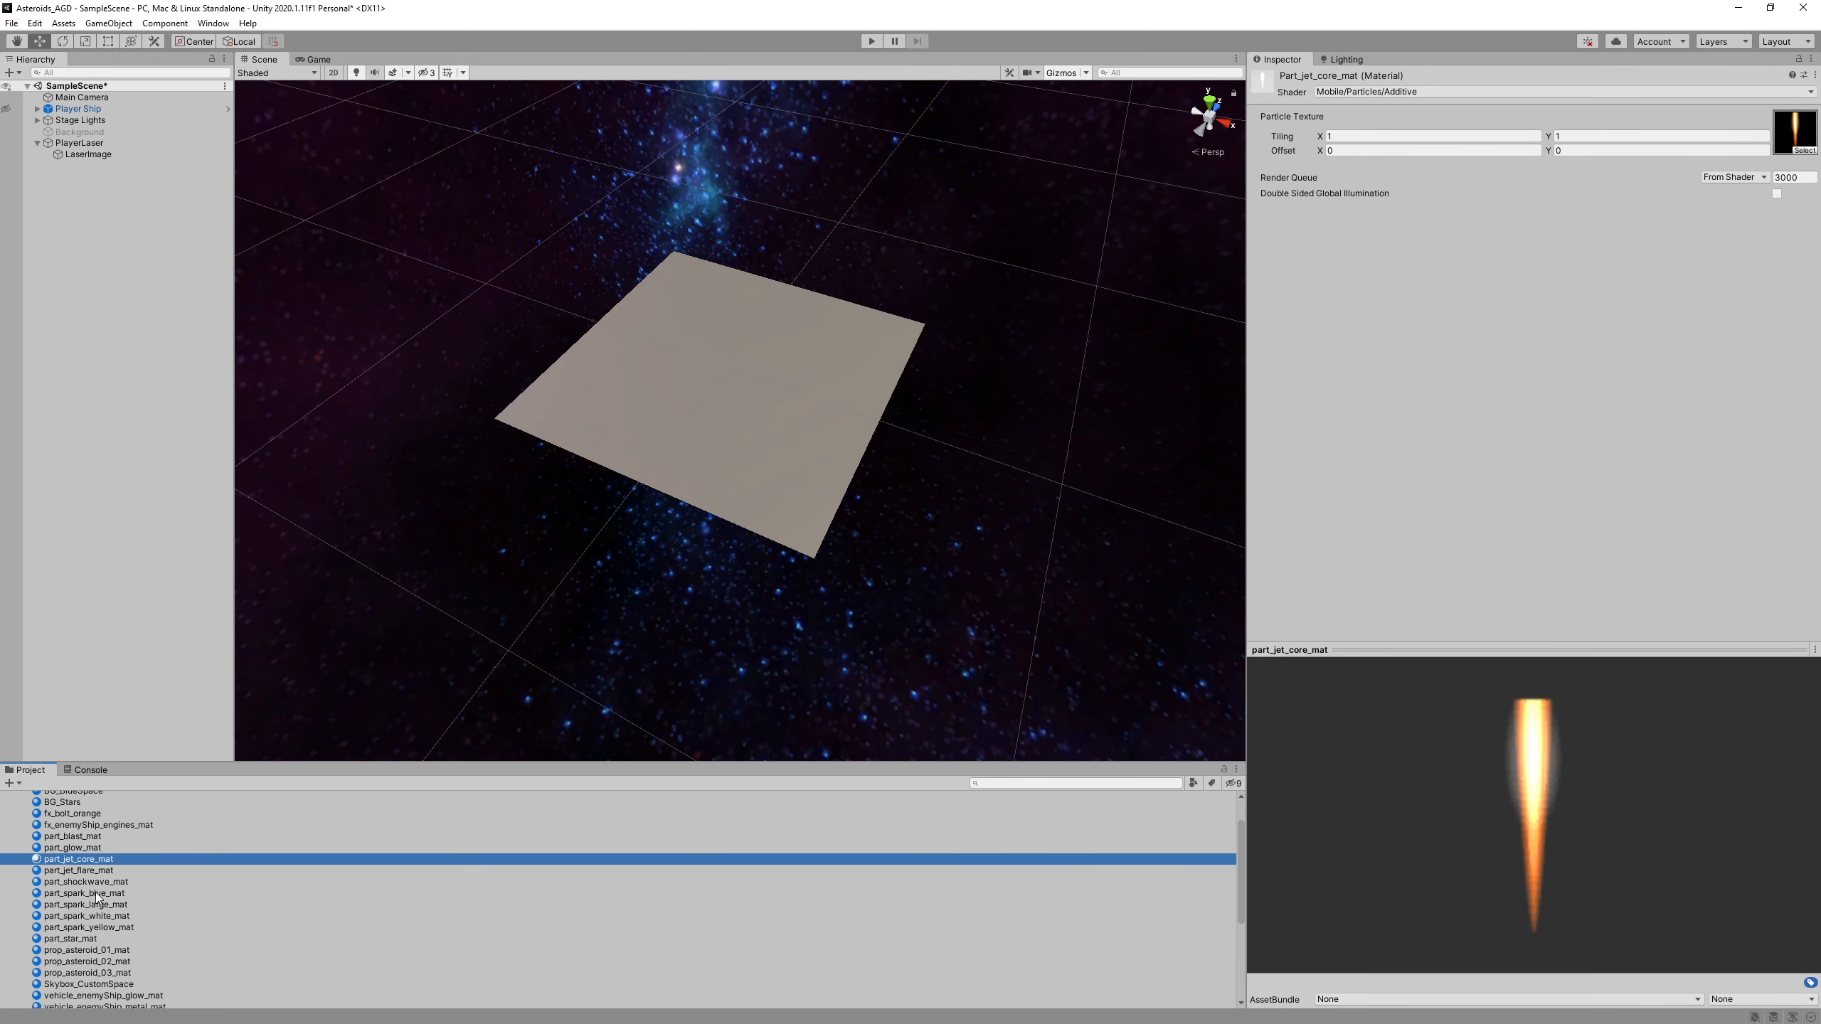
left_click(79, 817)
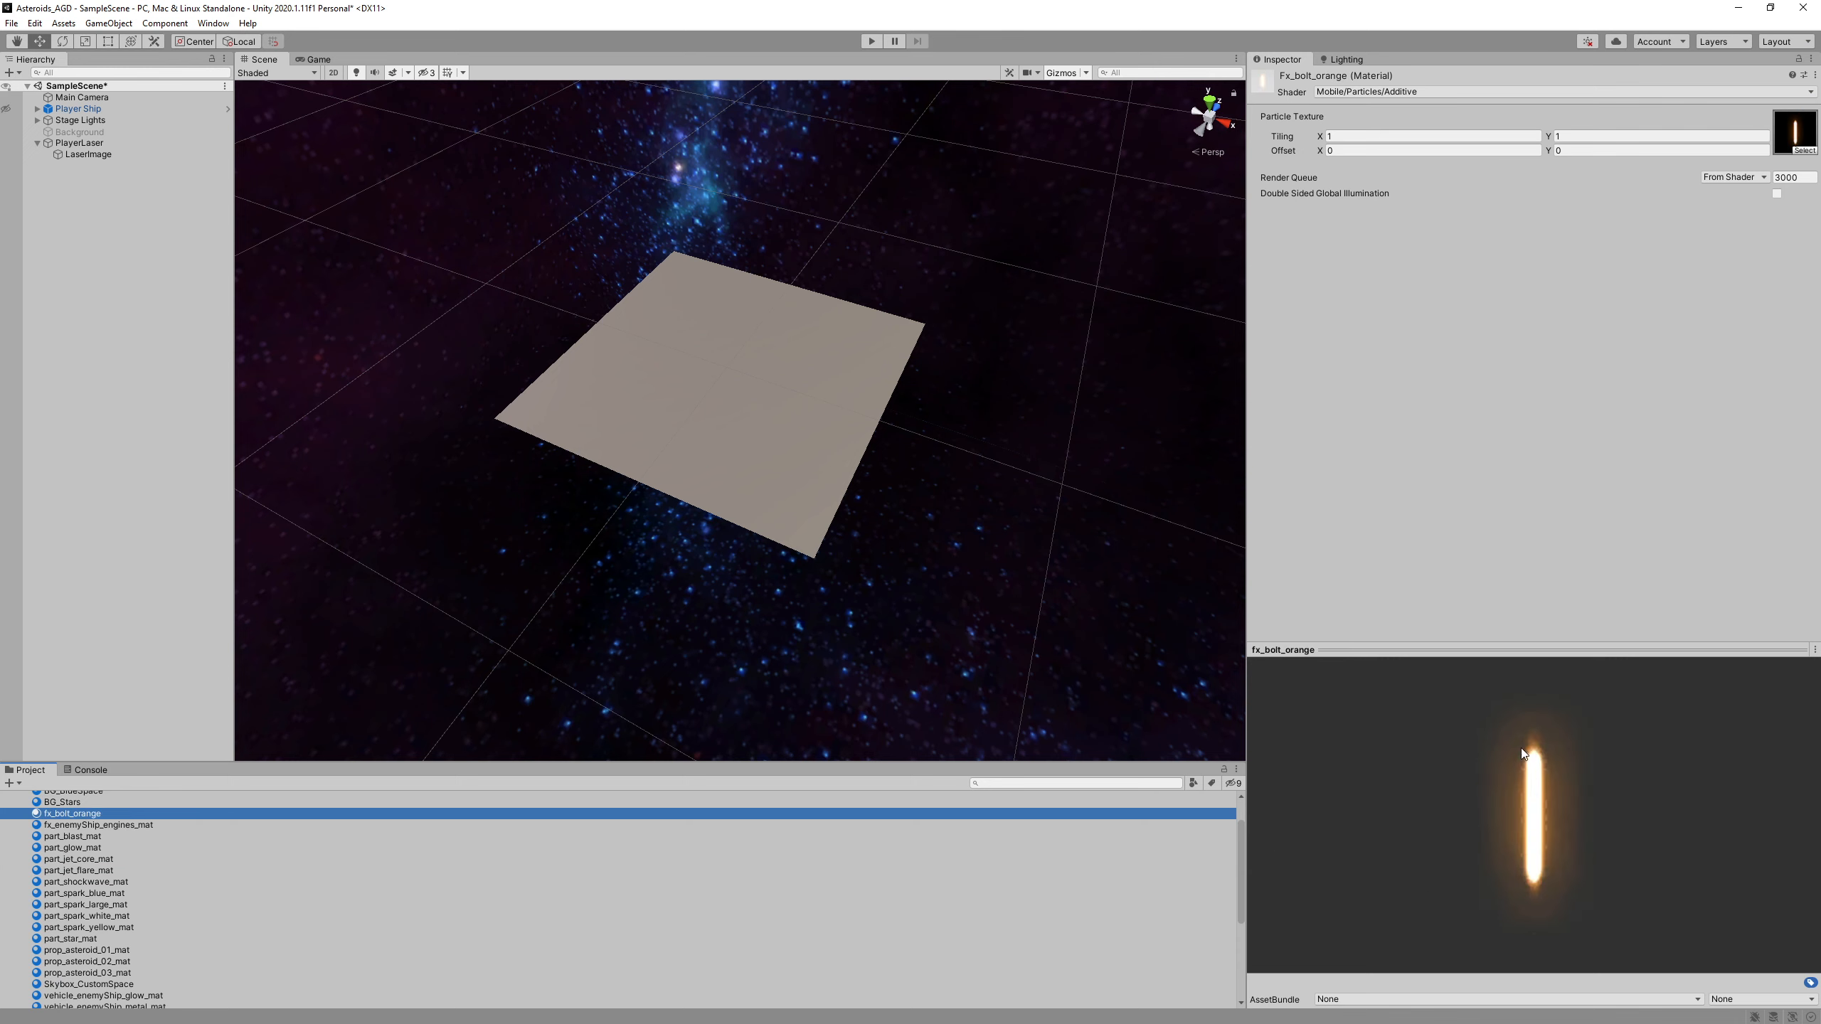
left_click_drag(88, 817, 701, 415)
scroll(808, 430, "up", 6)
scroll(807, 431, "down", 6)
- Compare the local axis orientations of the PlayerLaser parent and its LaserImage child in the scene
left_click(89, 155)
left_click(67, 144)
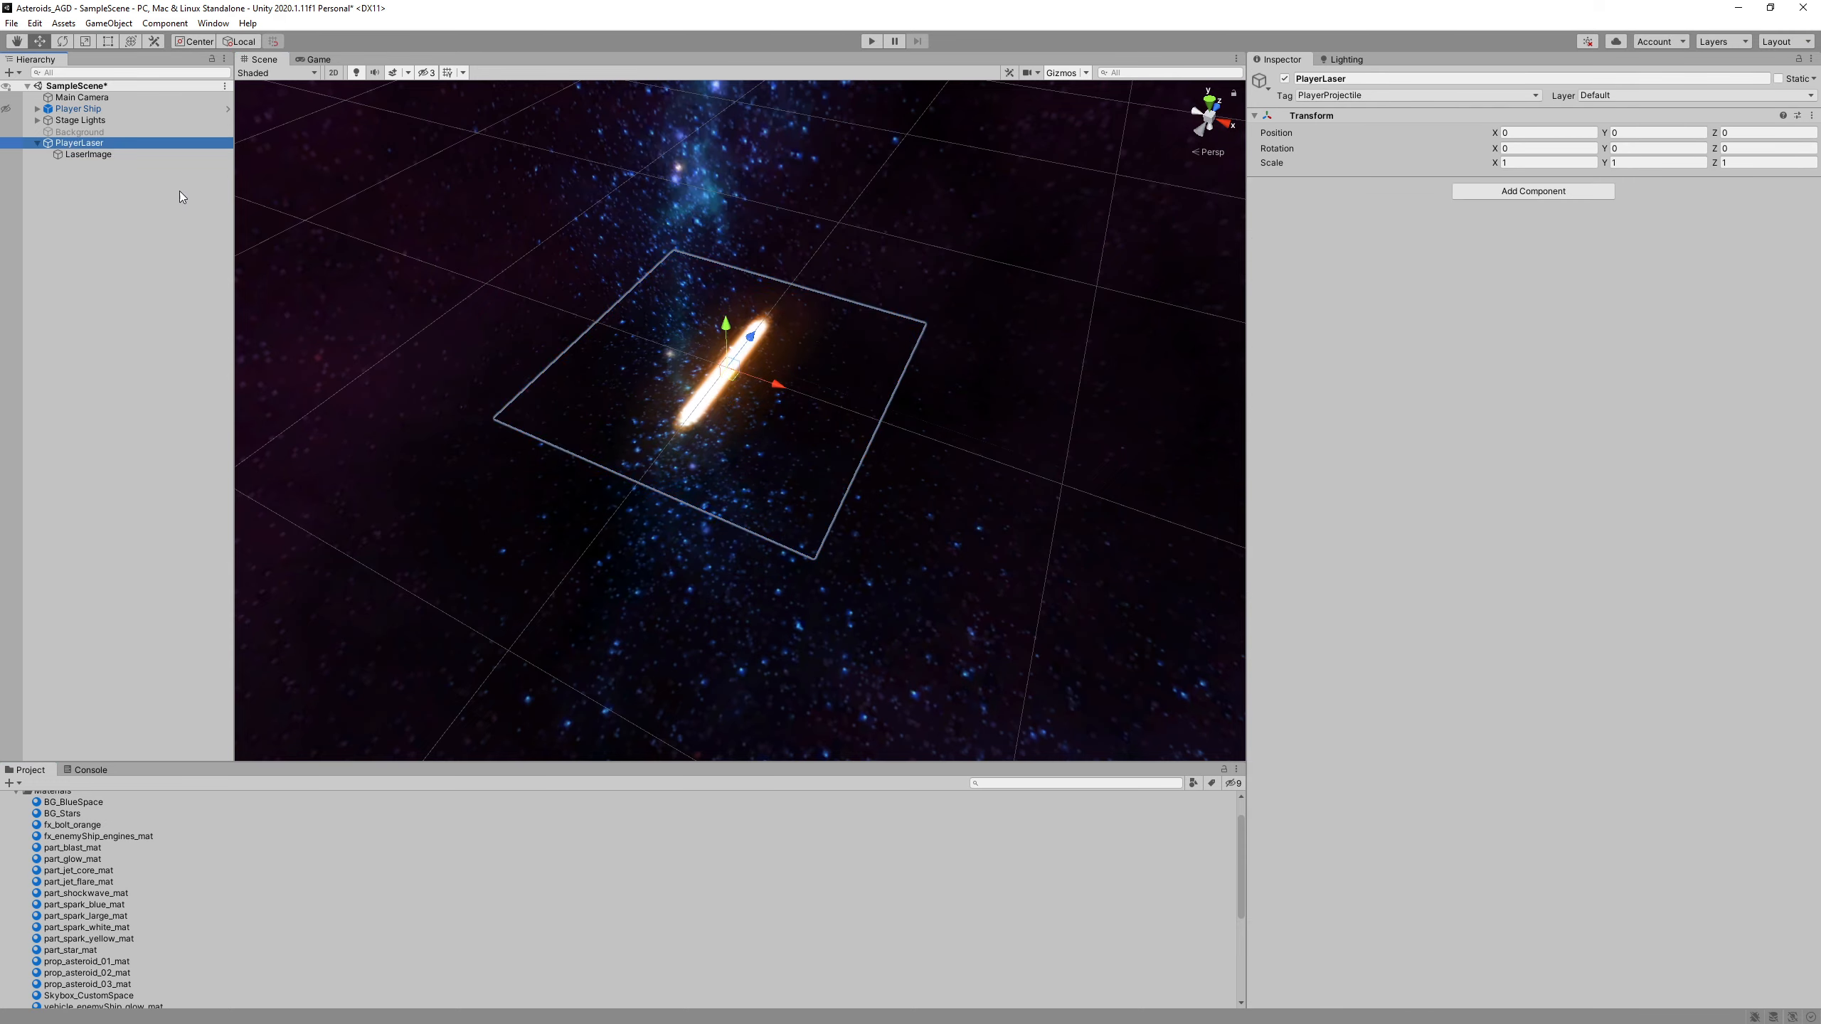
scroll(618, 244, "down", 5)
right_click_drag(849, 179, 805, 215)
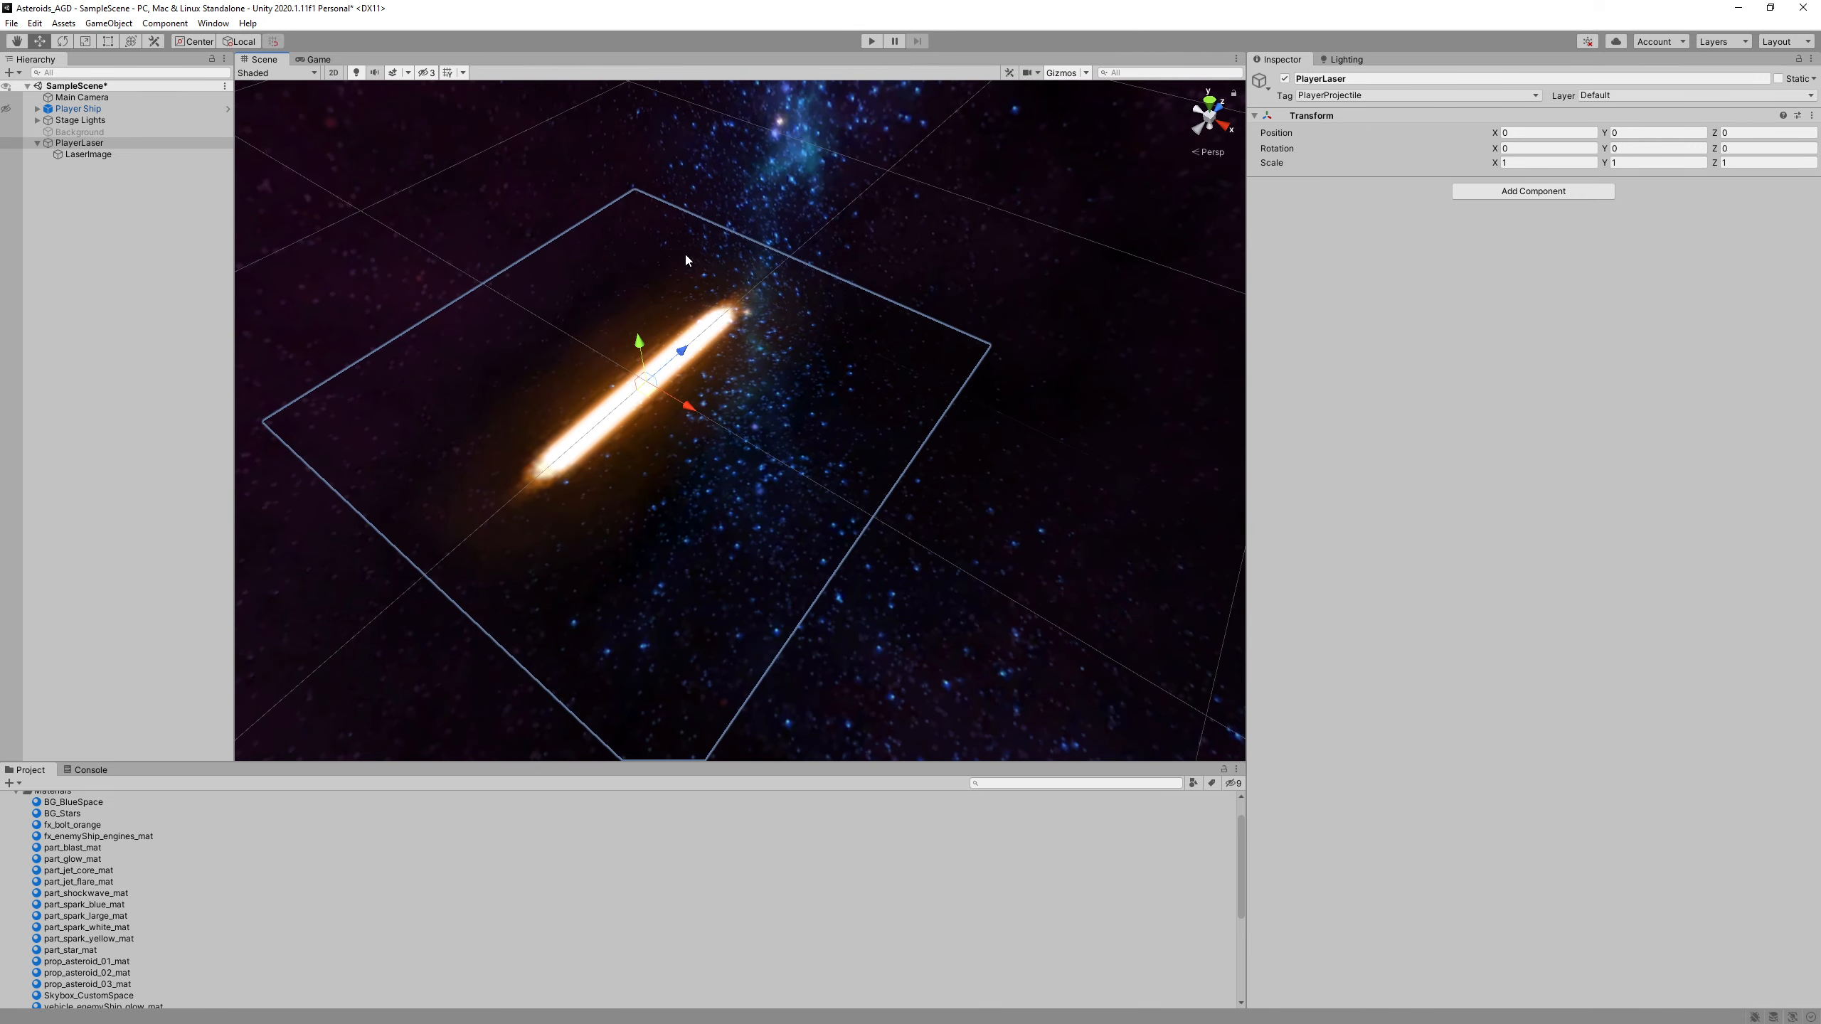
left_click(119, 157)
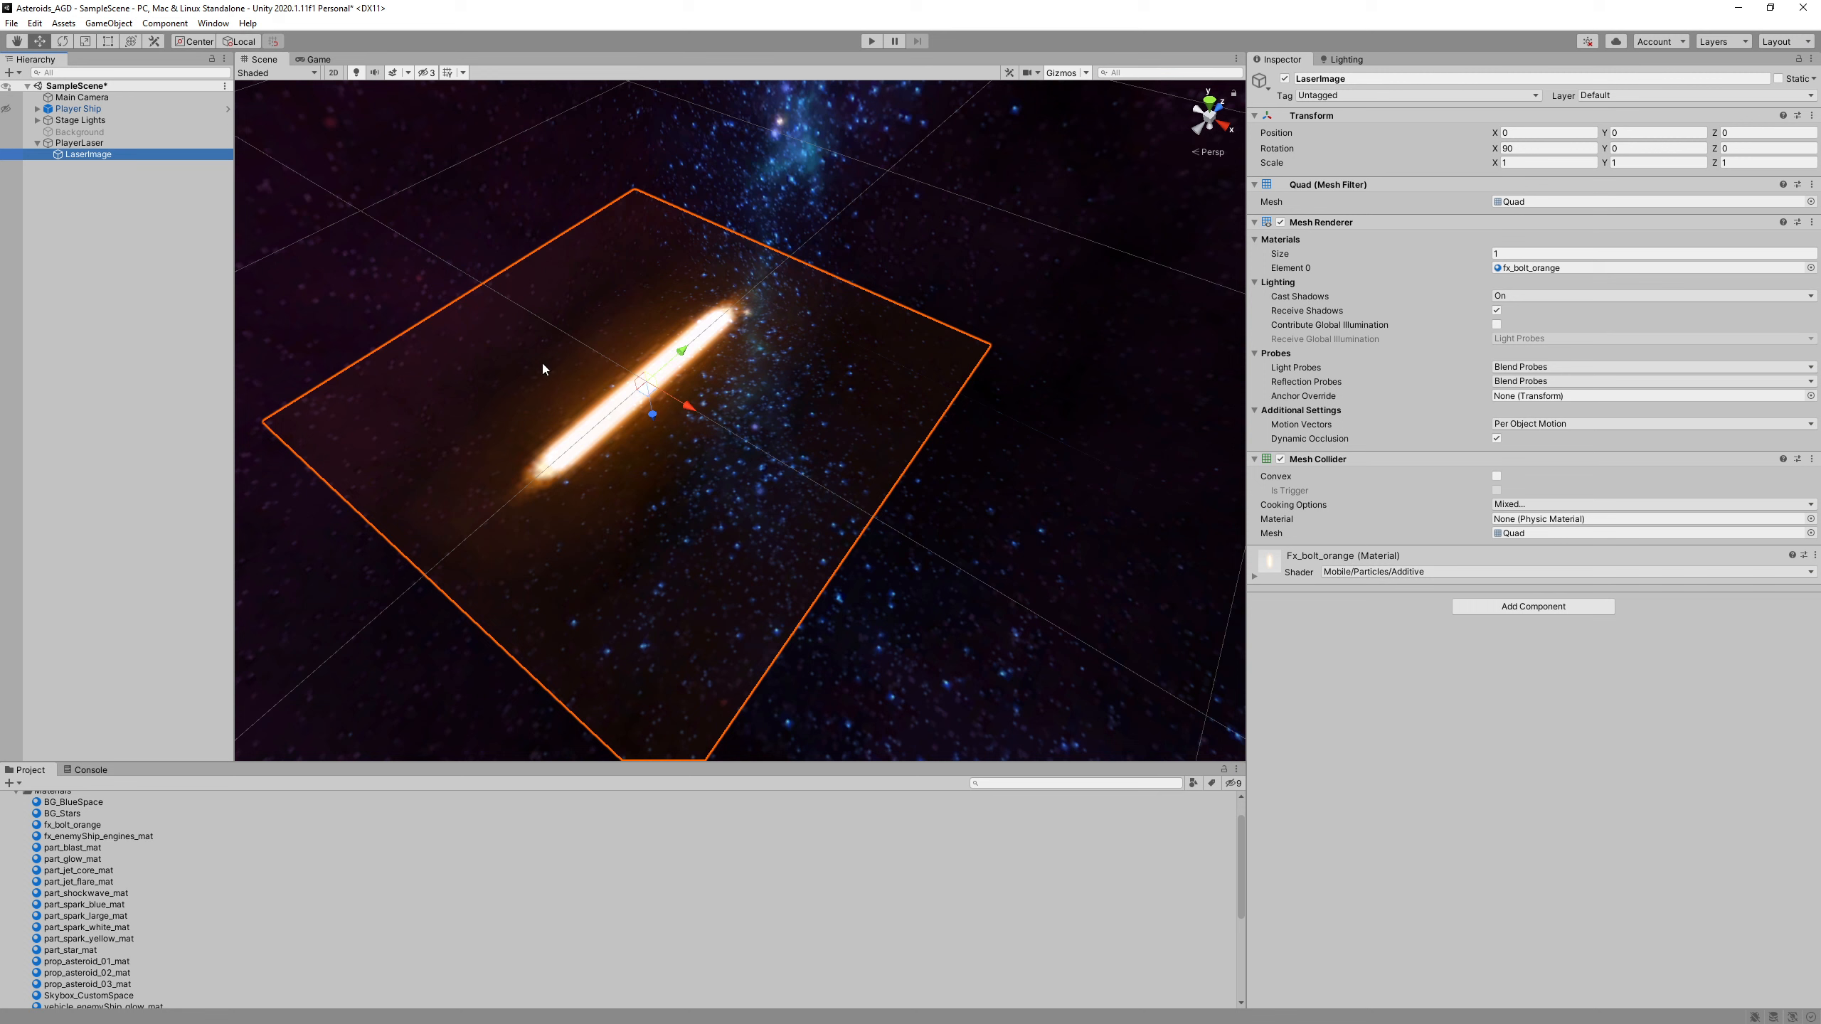
left_click(73, 146)
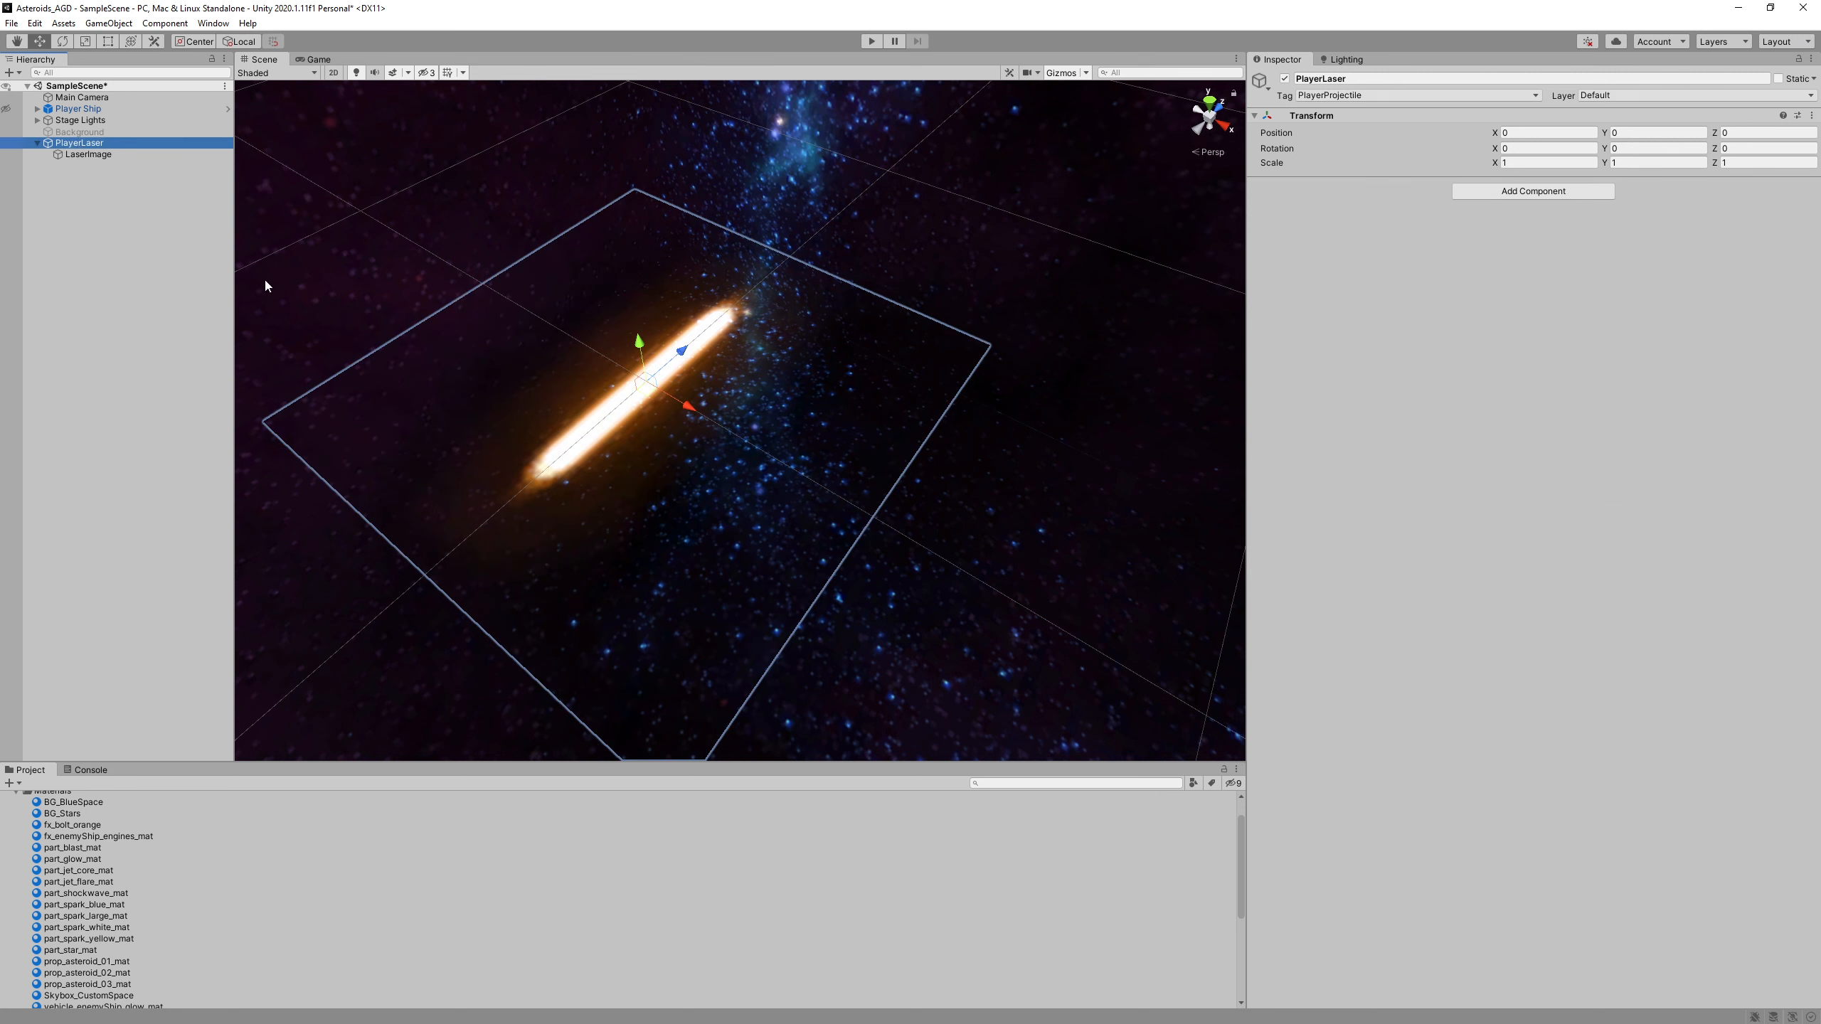
left_click(121, 155)
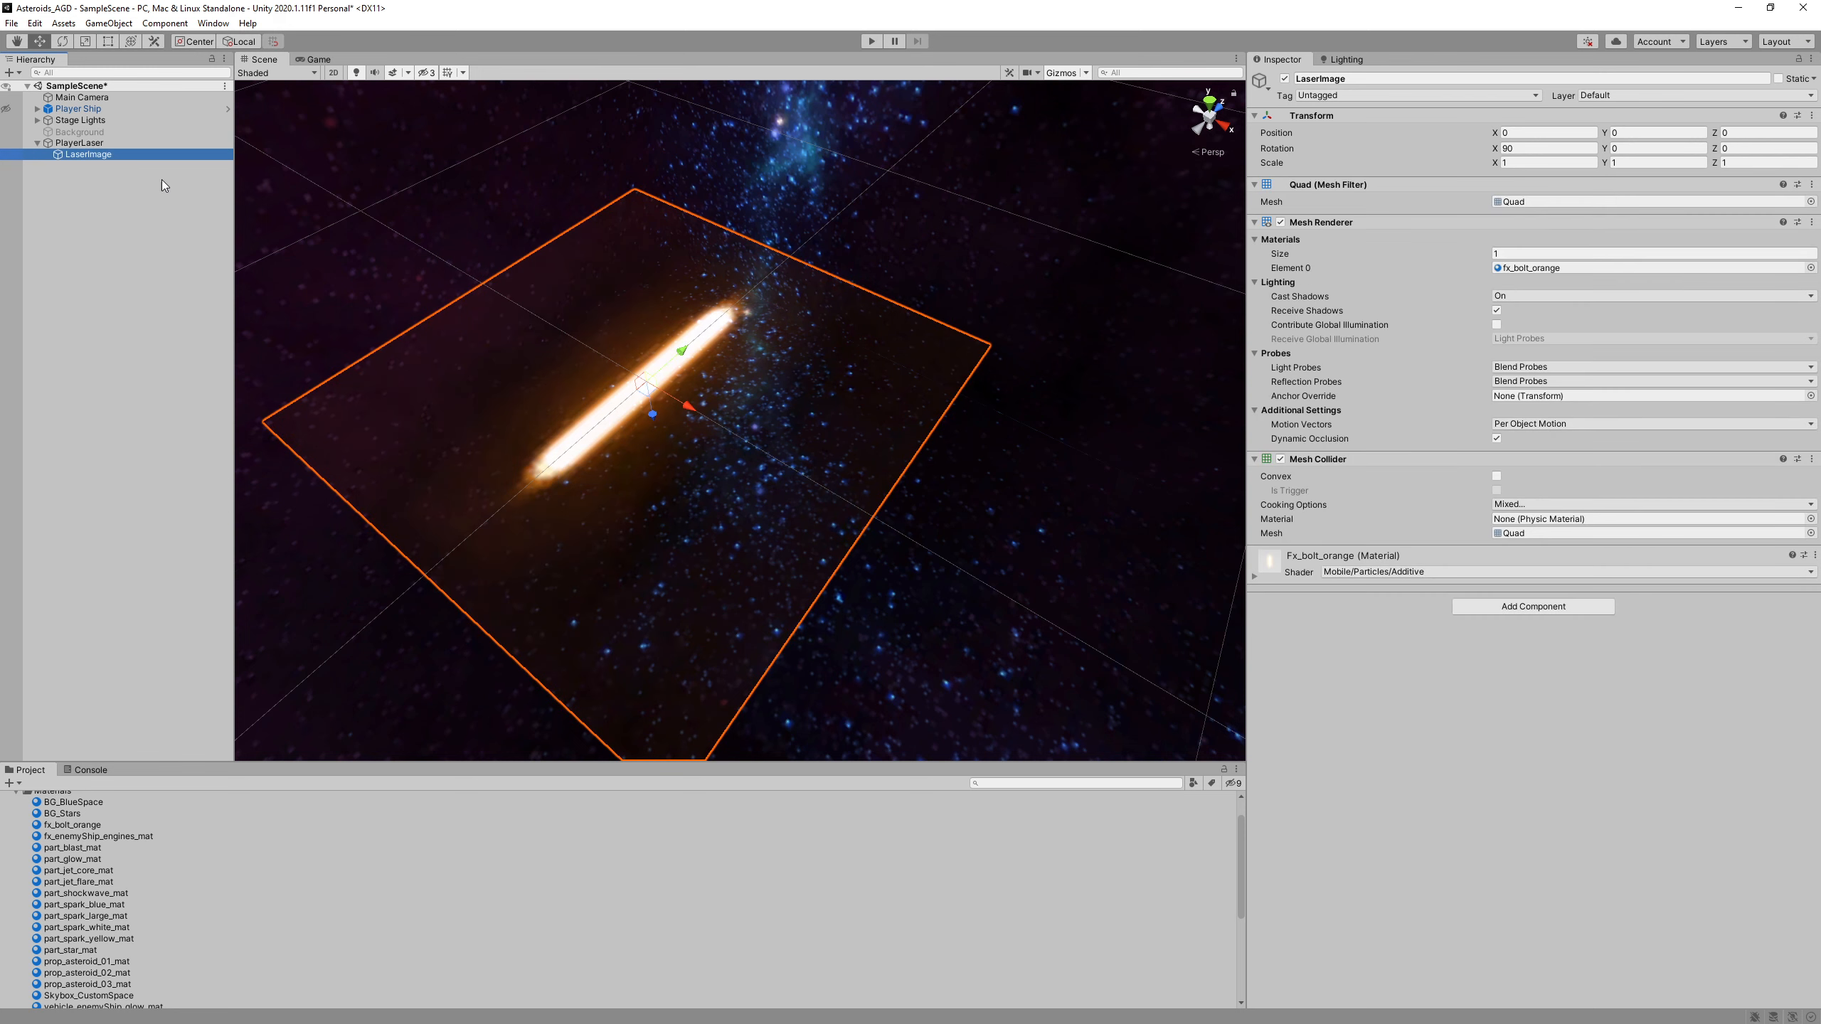
left_click_drag(697, 501, 719, 409, "alt")
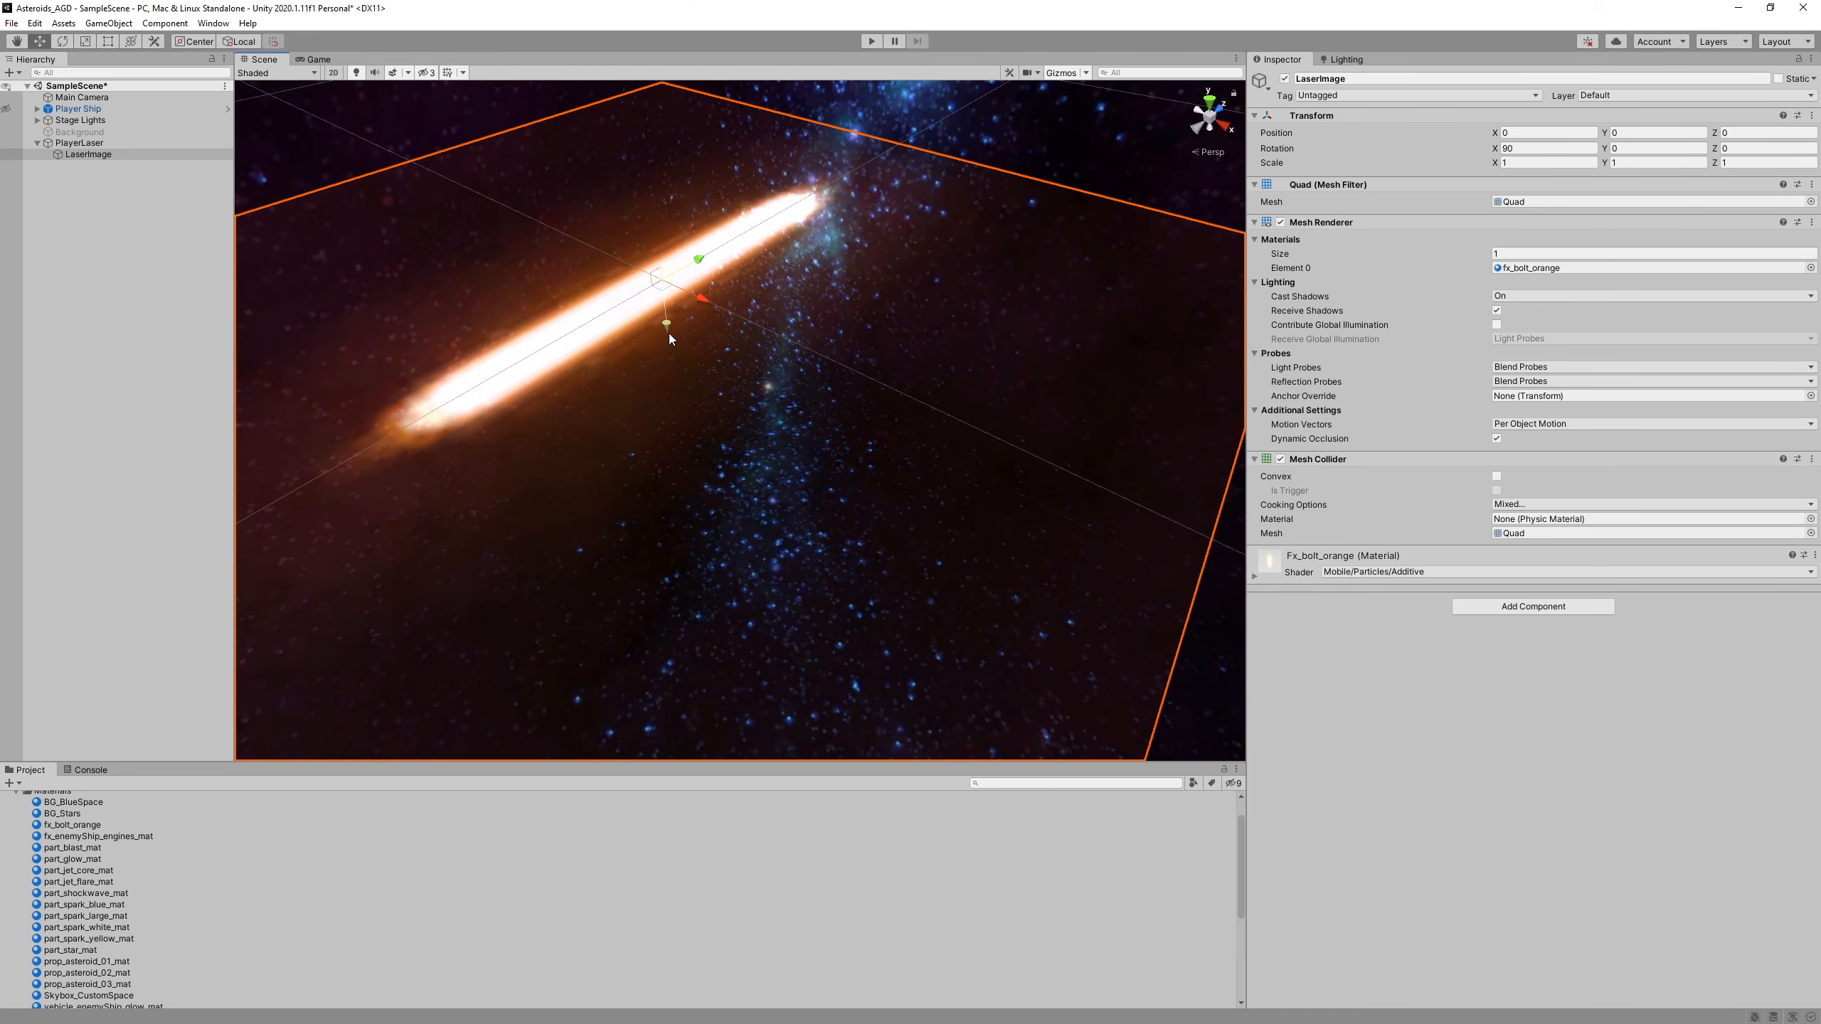
left_click(79, 143)
left_click_drag(754, 254, 827, 340, "alt")
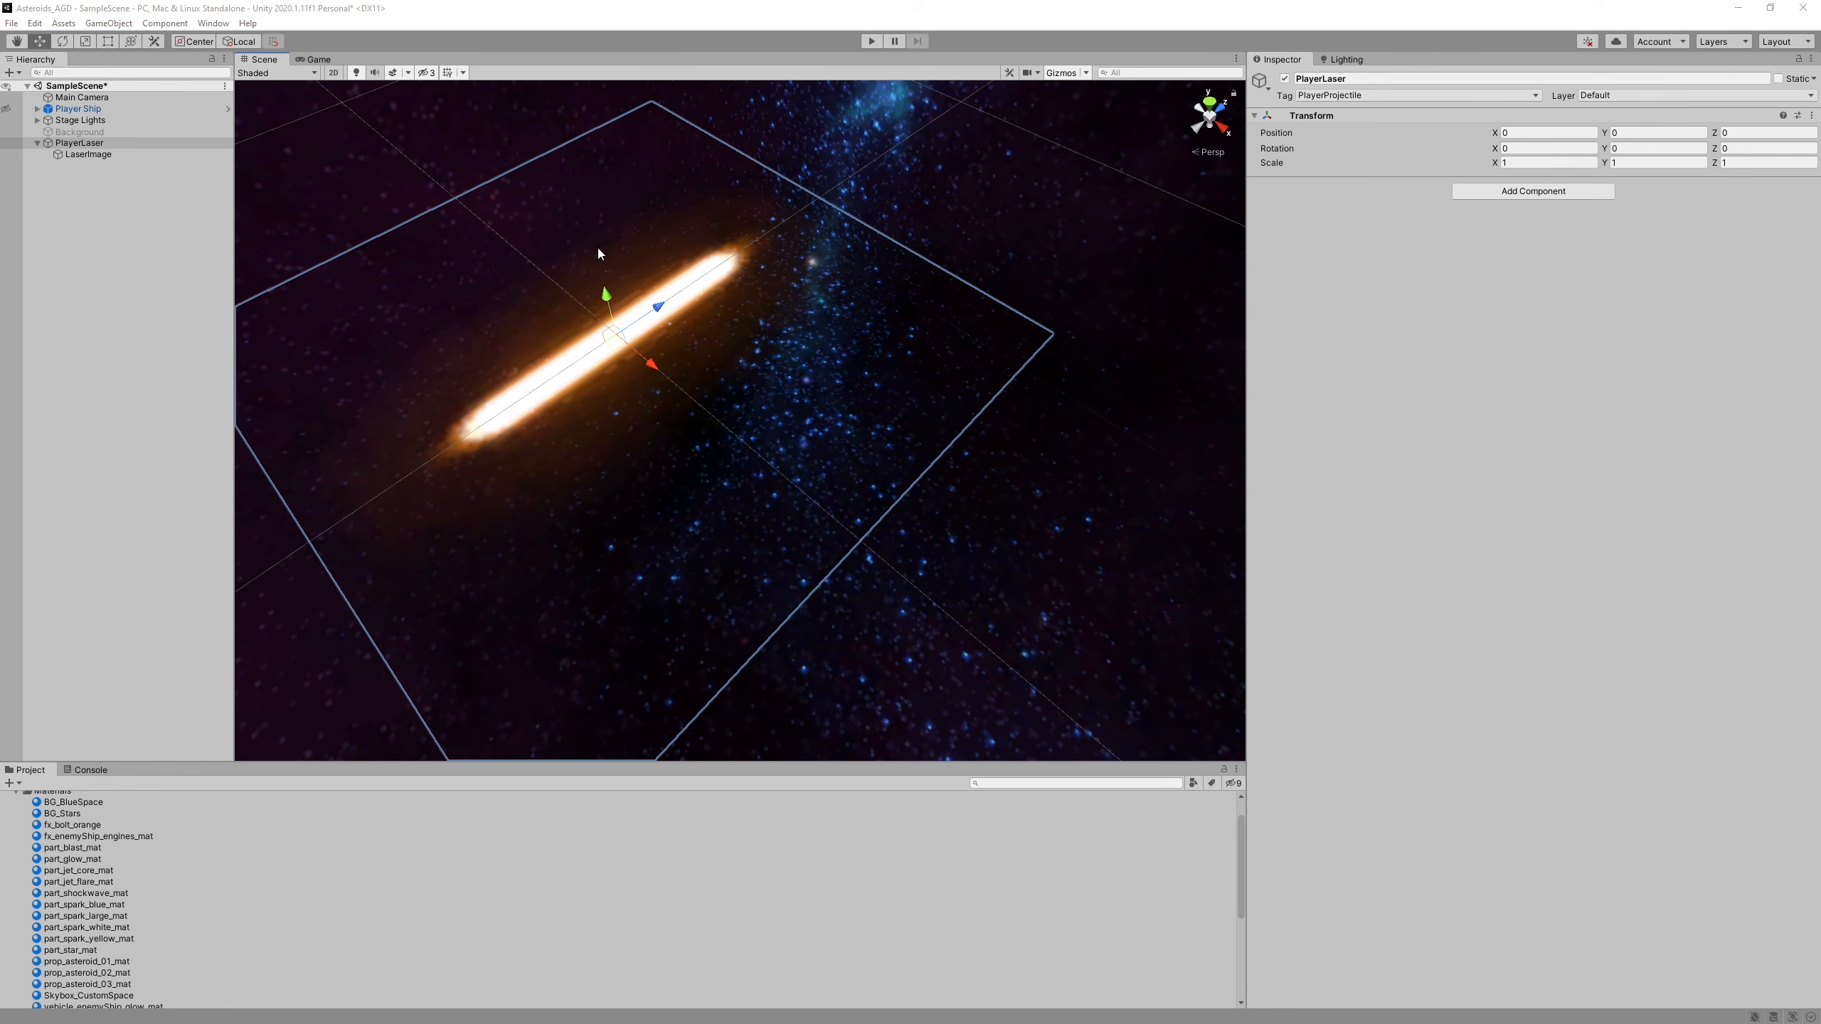
left_click_drag(533, 339, 589, 296, "alt")
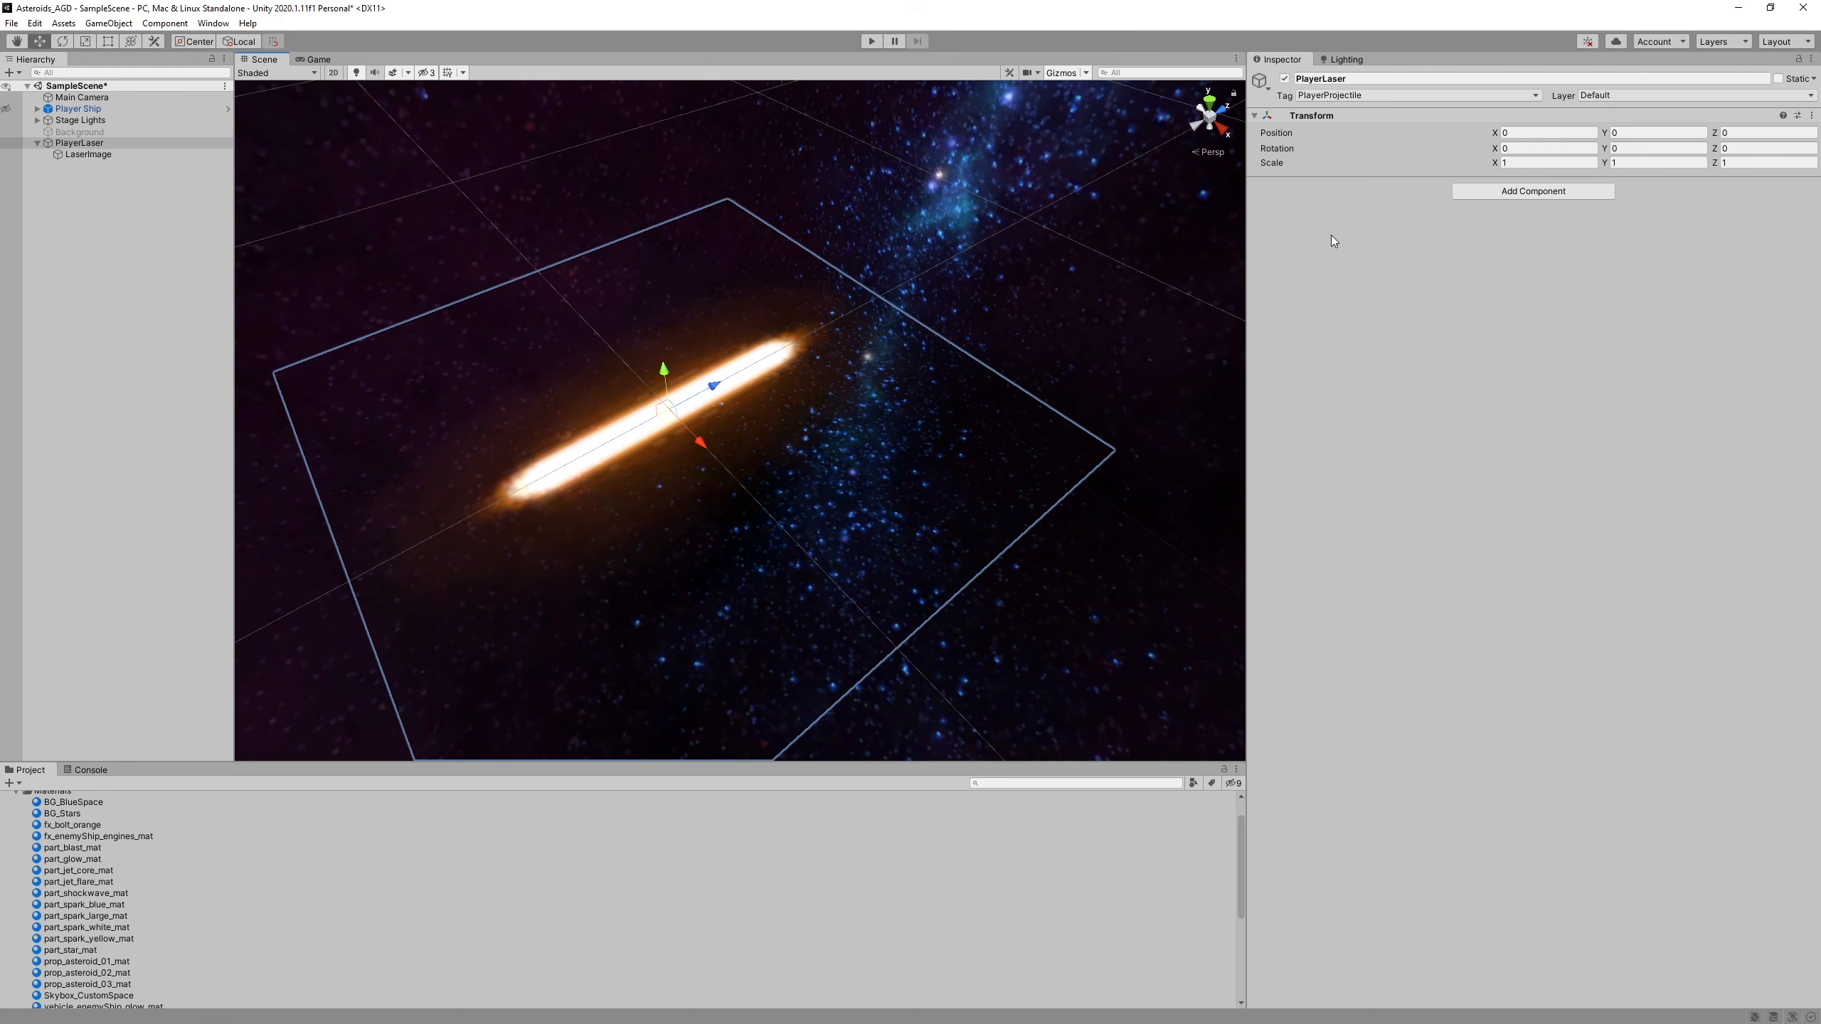
- Add a Rigidbody component to the PlayerLaser object
left_click(104, 24)
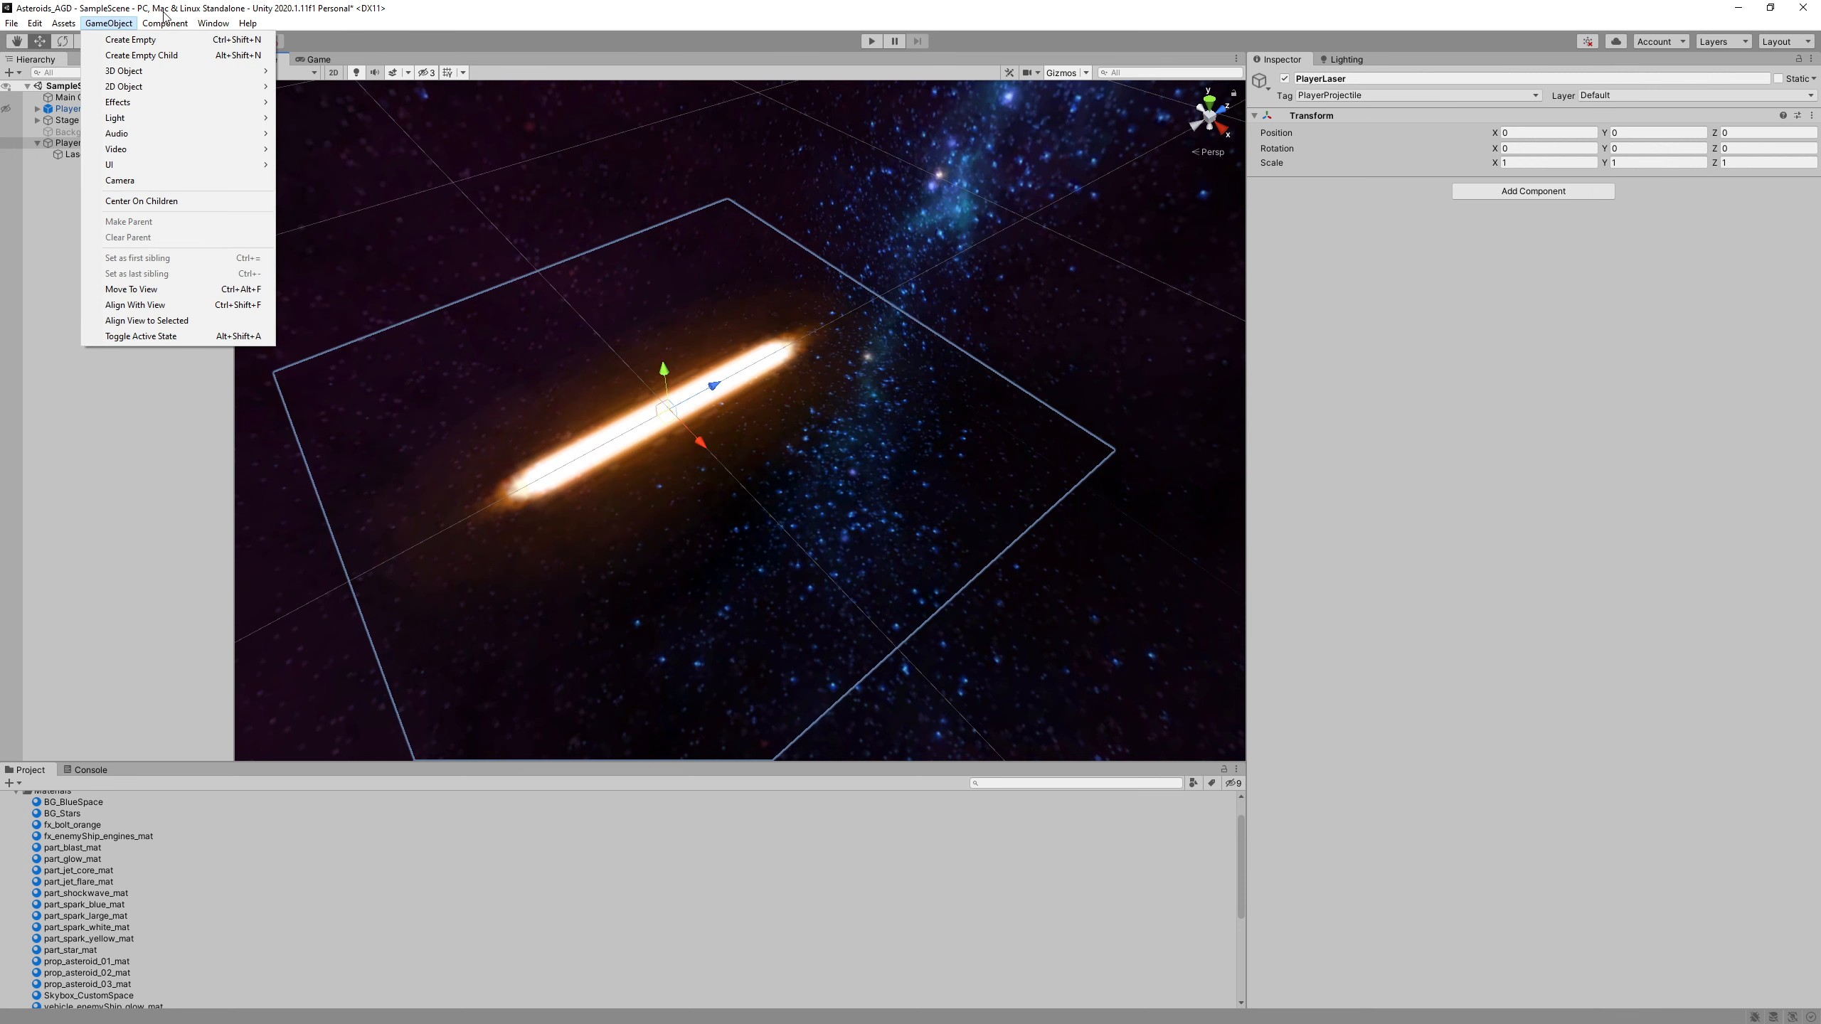
mouse_move(185, 73)
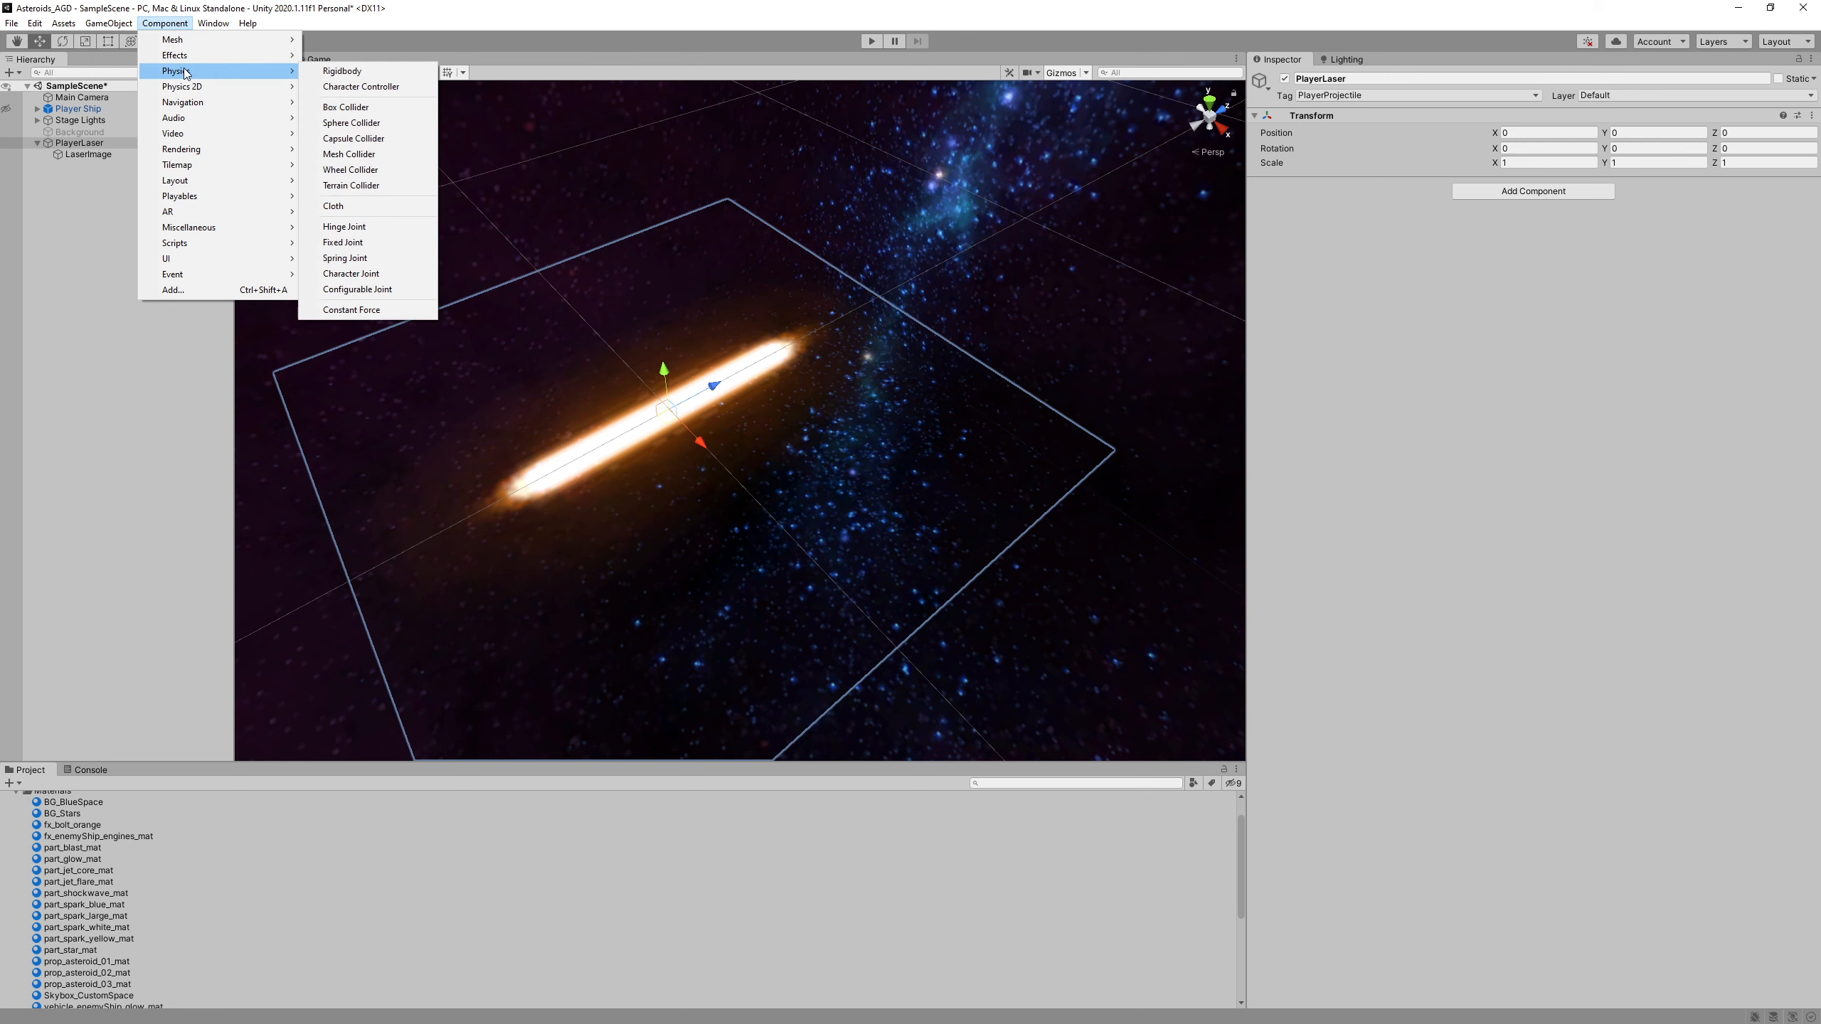
left_click(362, 72)
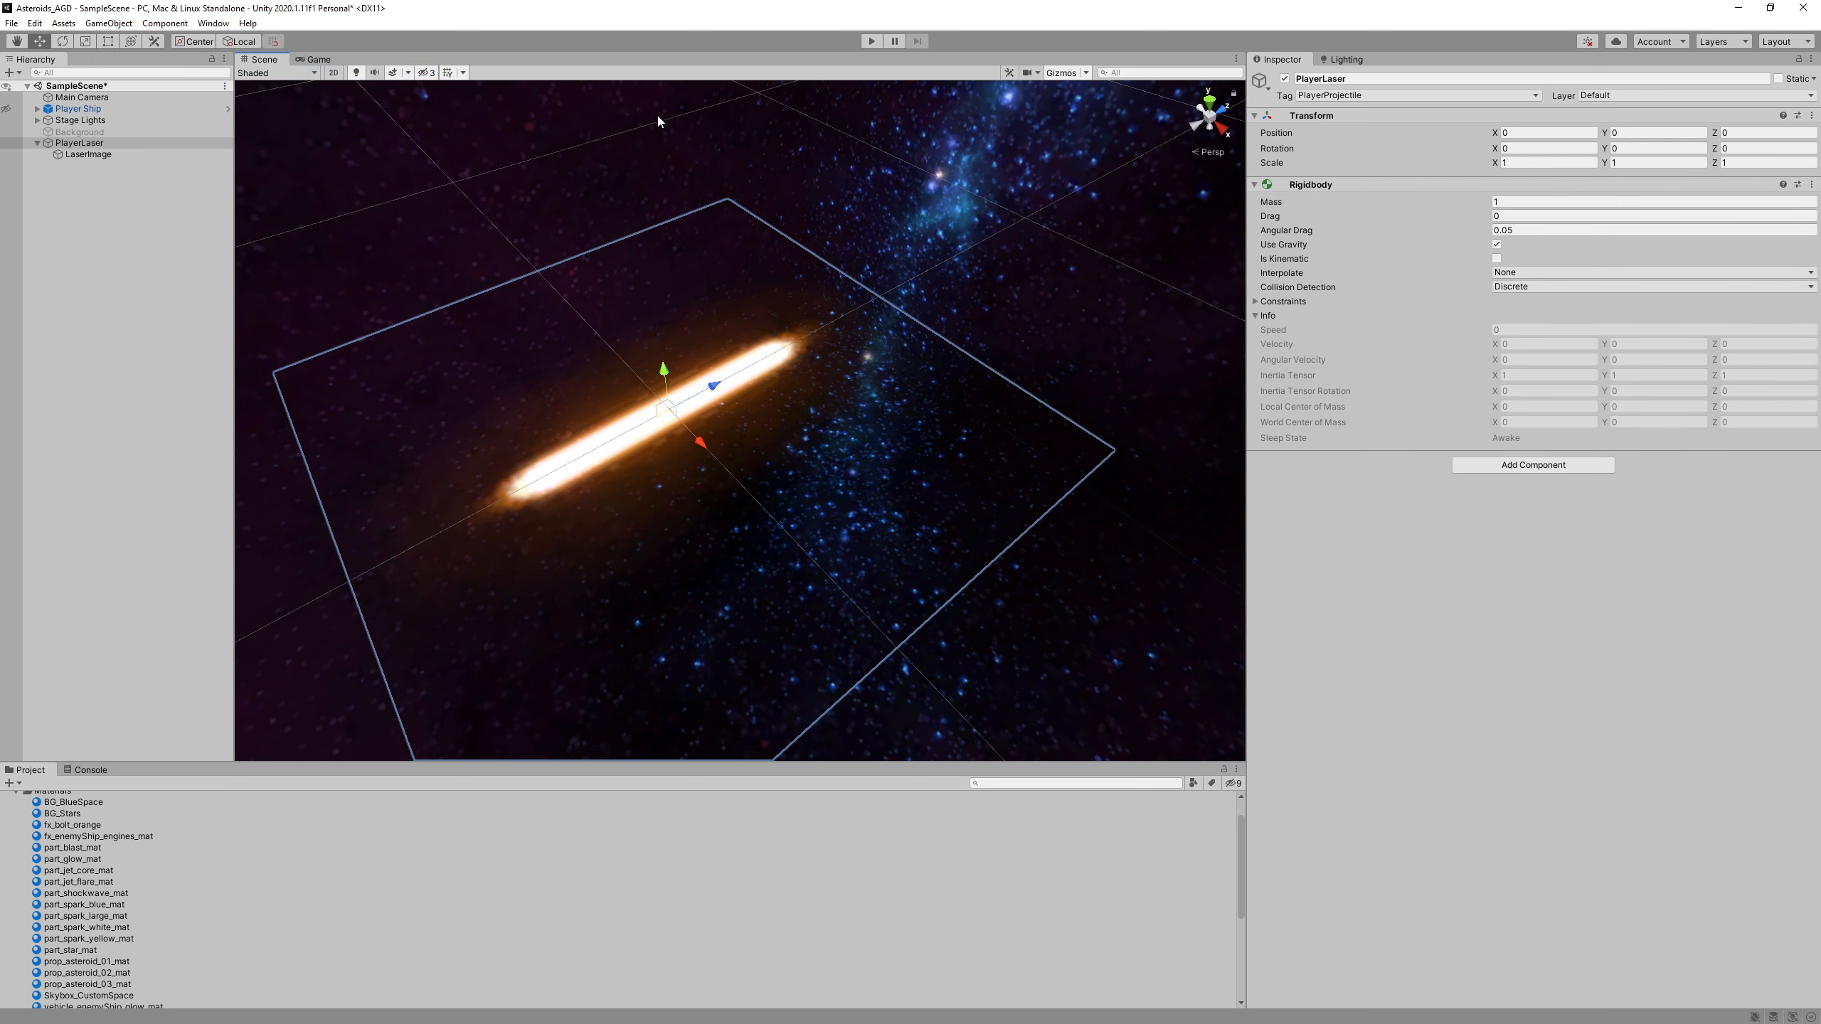
- Turn off gravity on PlayerLaser's Rigidbody and freeze its position along Y
left_click(1255, 302)
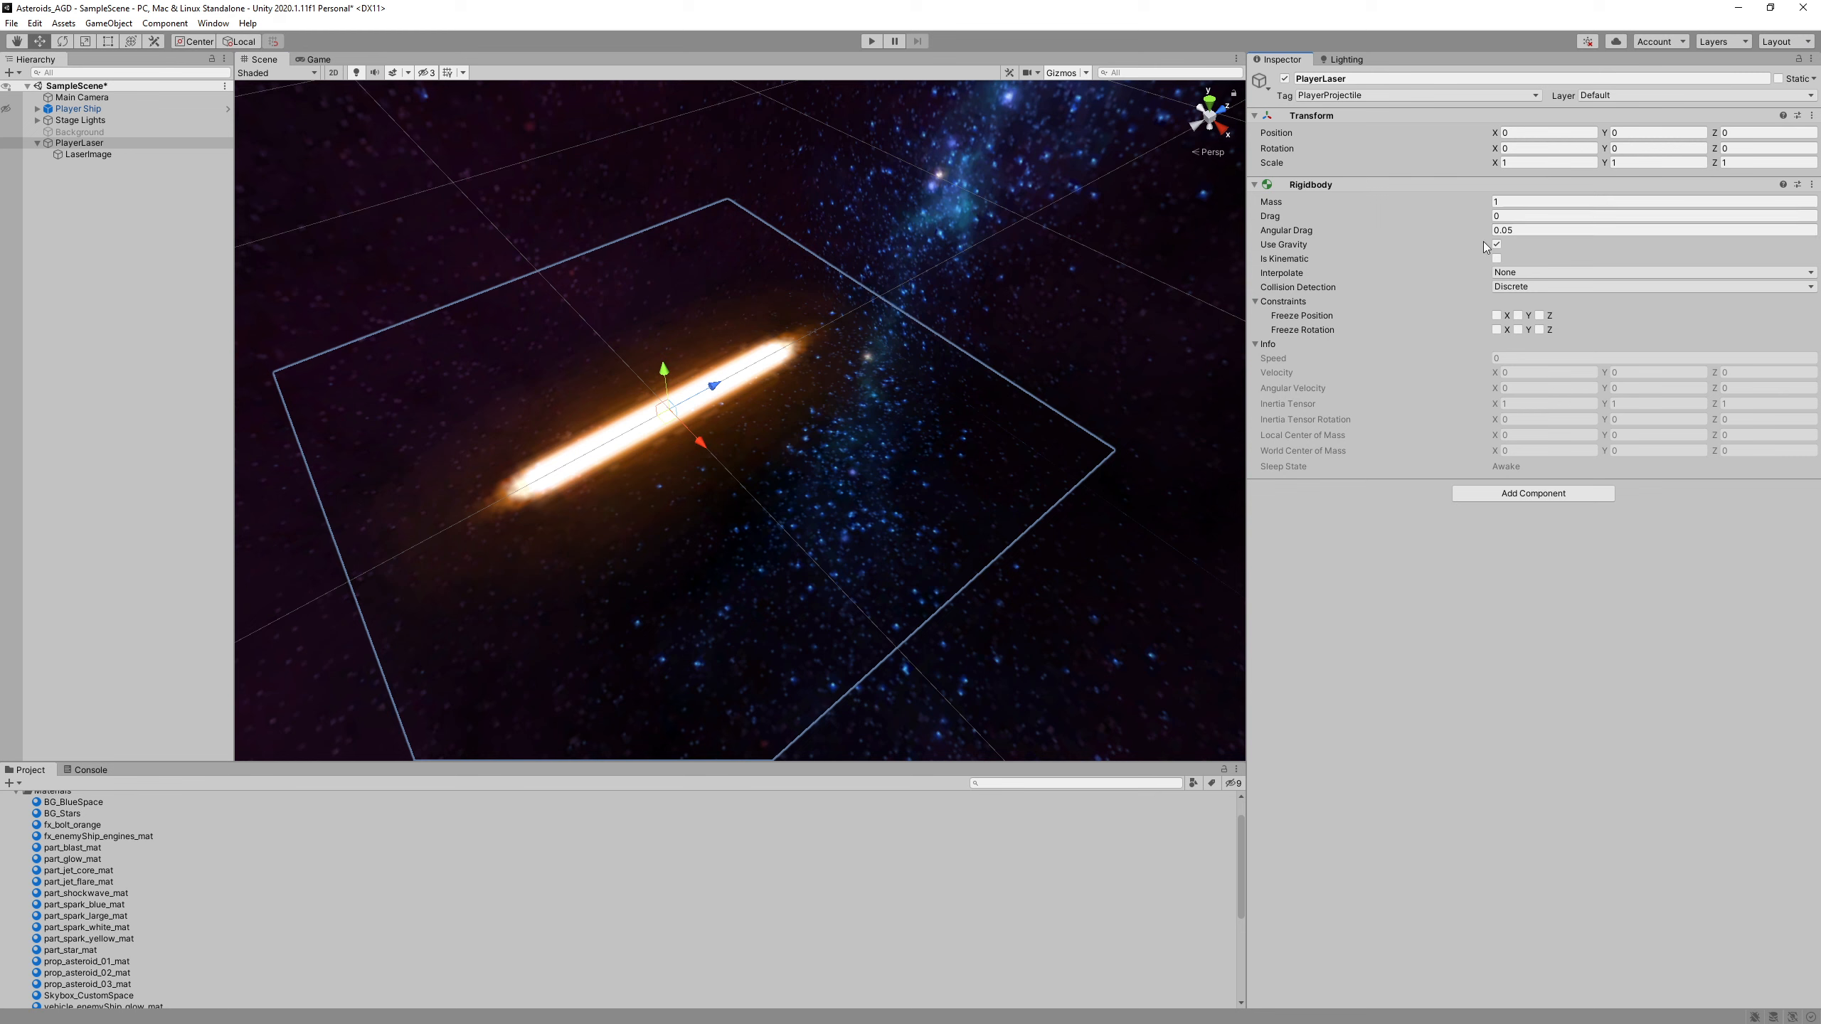
key("ctrl")
key("ctrl")
left_click(1519, 315)
- Add a Capsule Collider to PlayerLaser and check its outline around the laser bolt
left_click(70, 146)
left_click(164, 23)
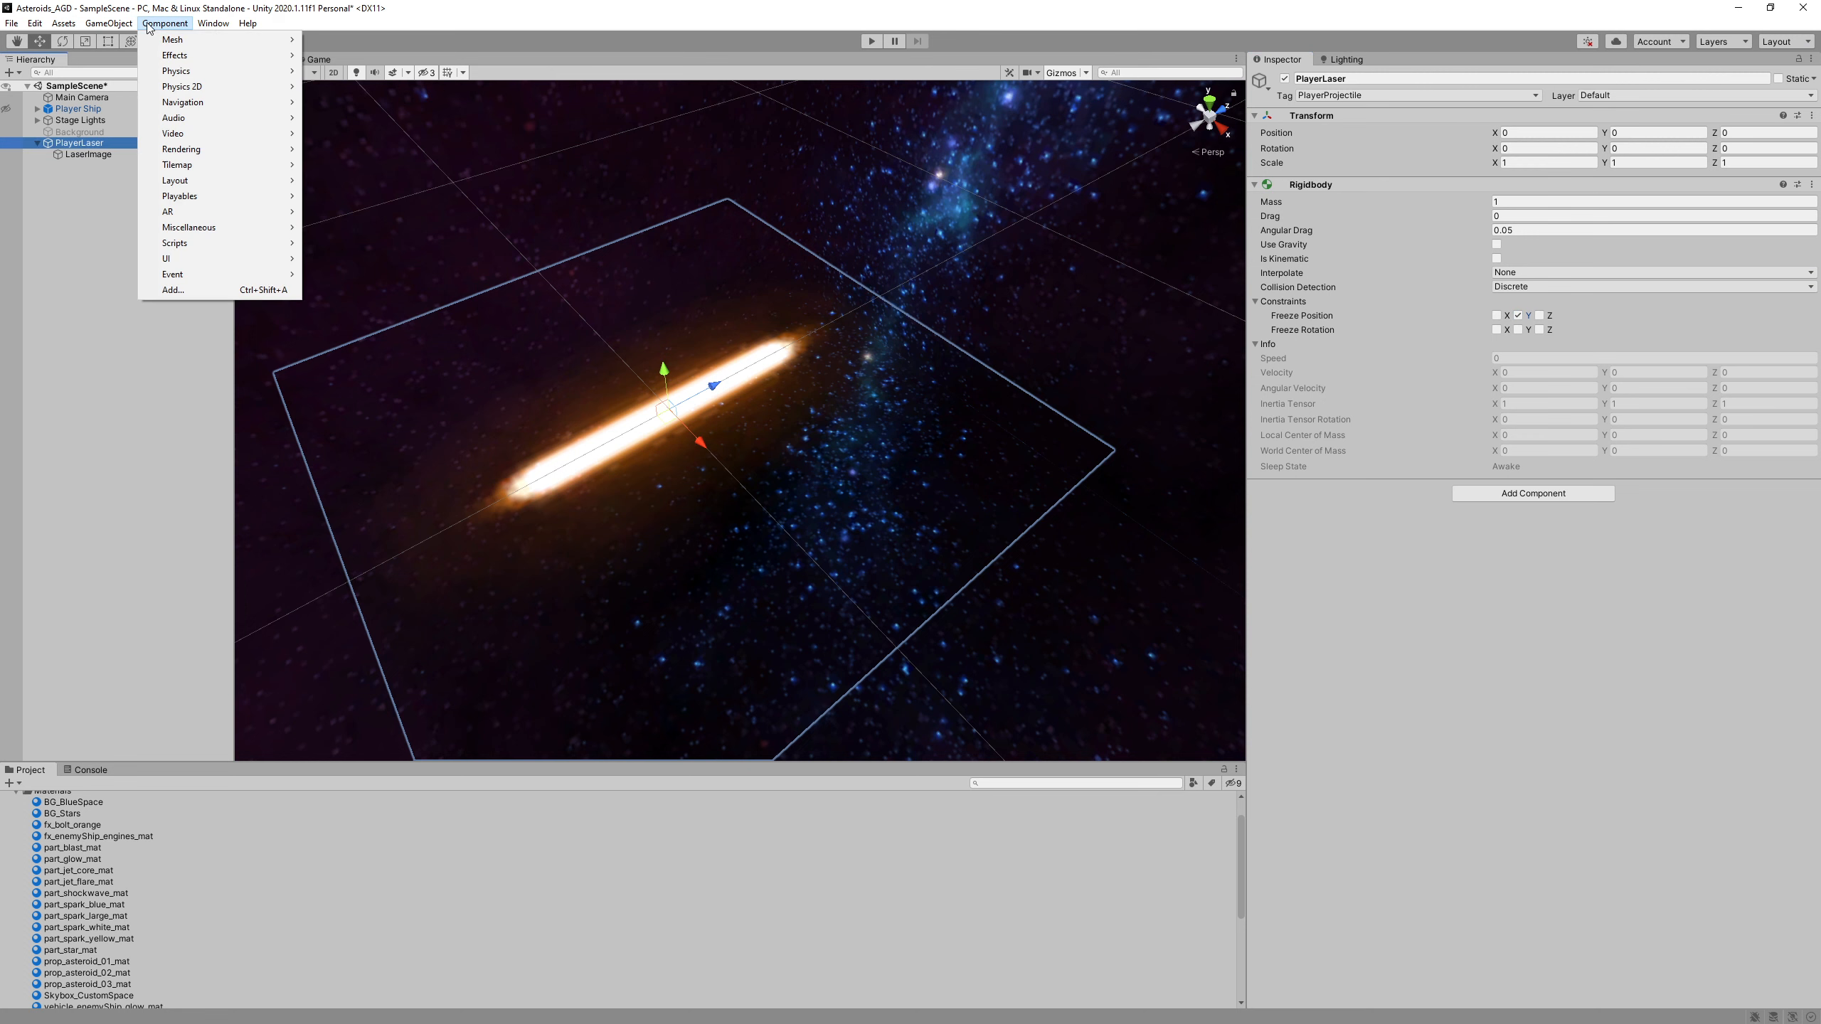
mouse_move(221, 76)
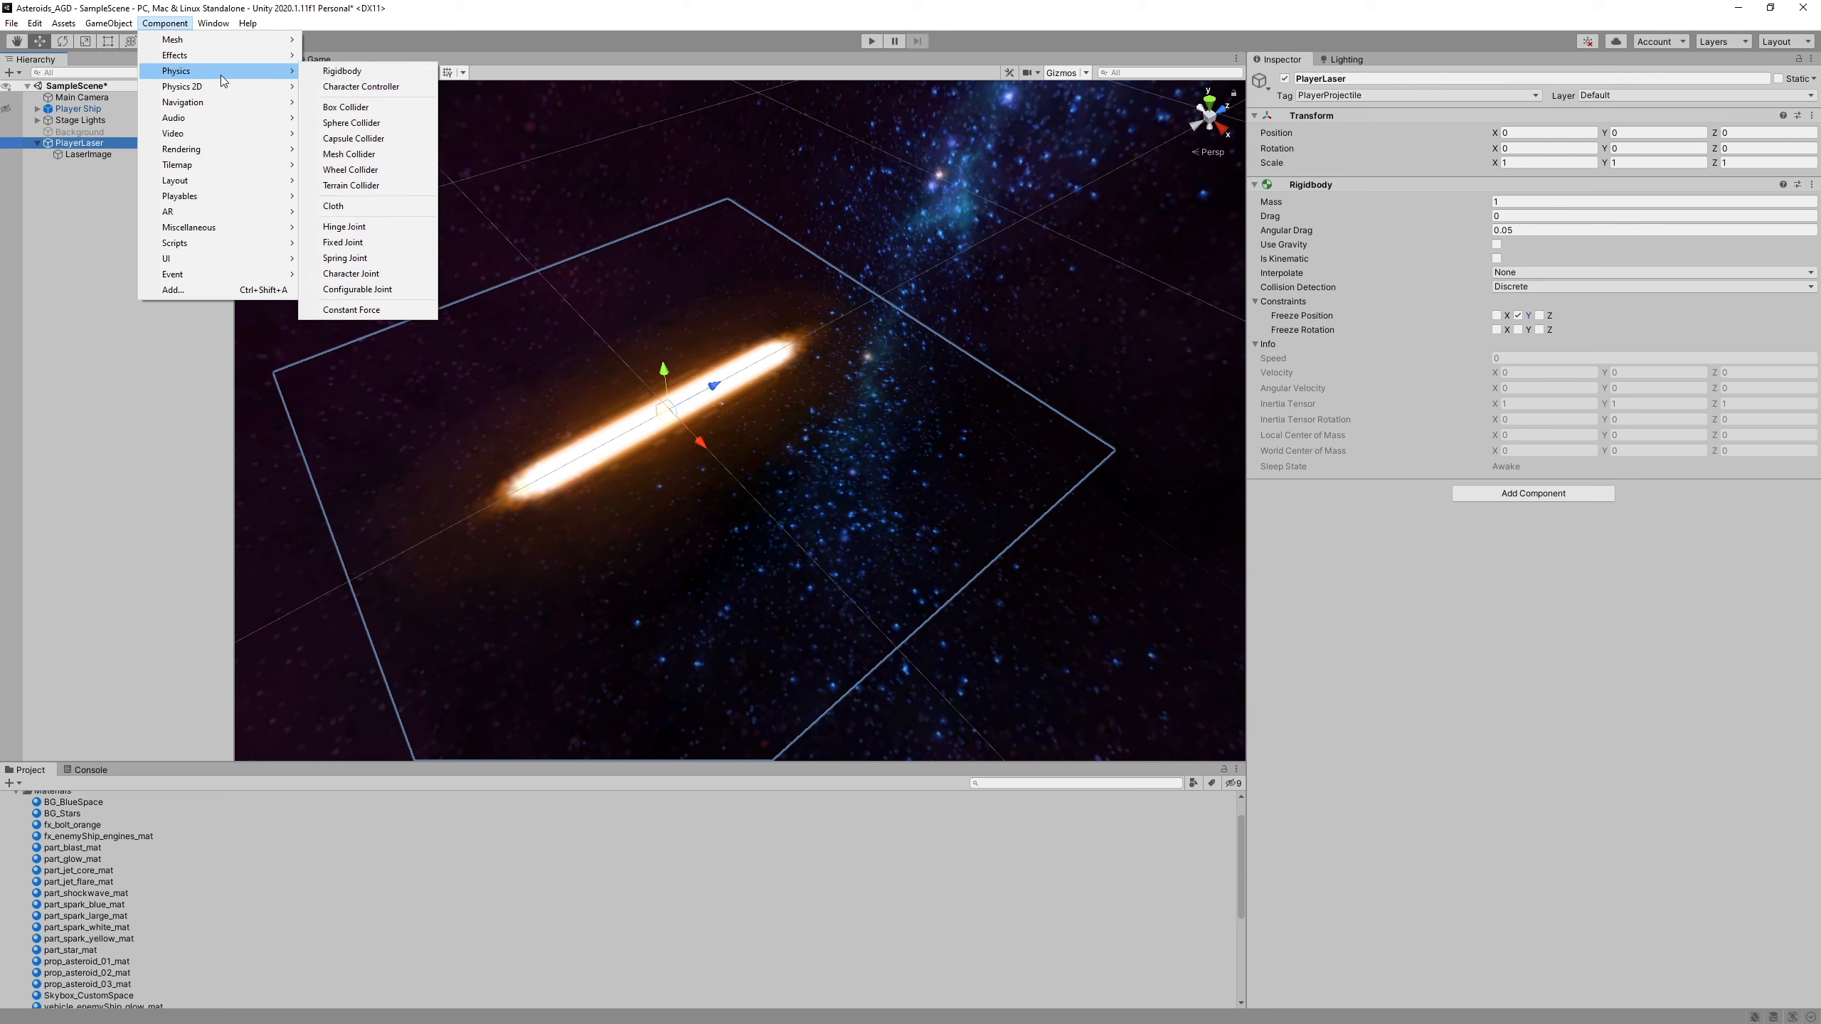
left_click(386, 143)
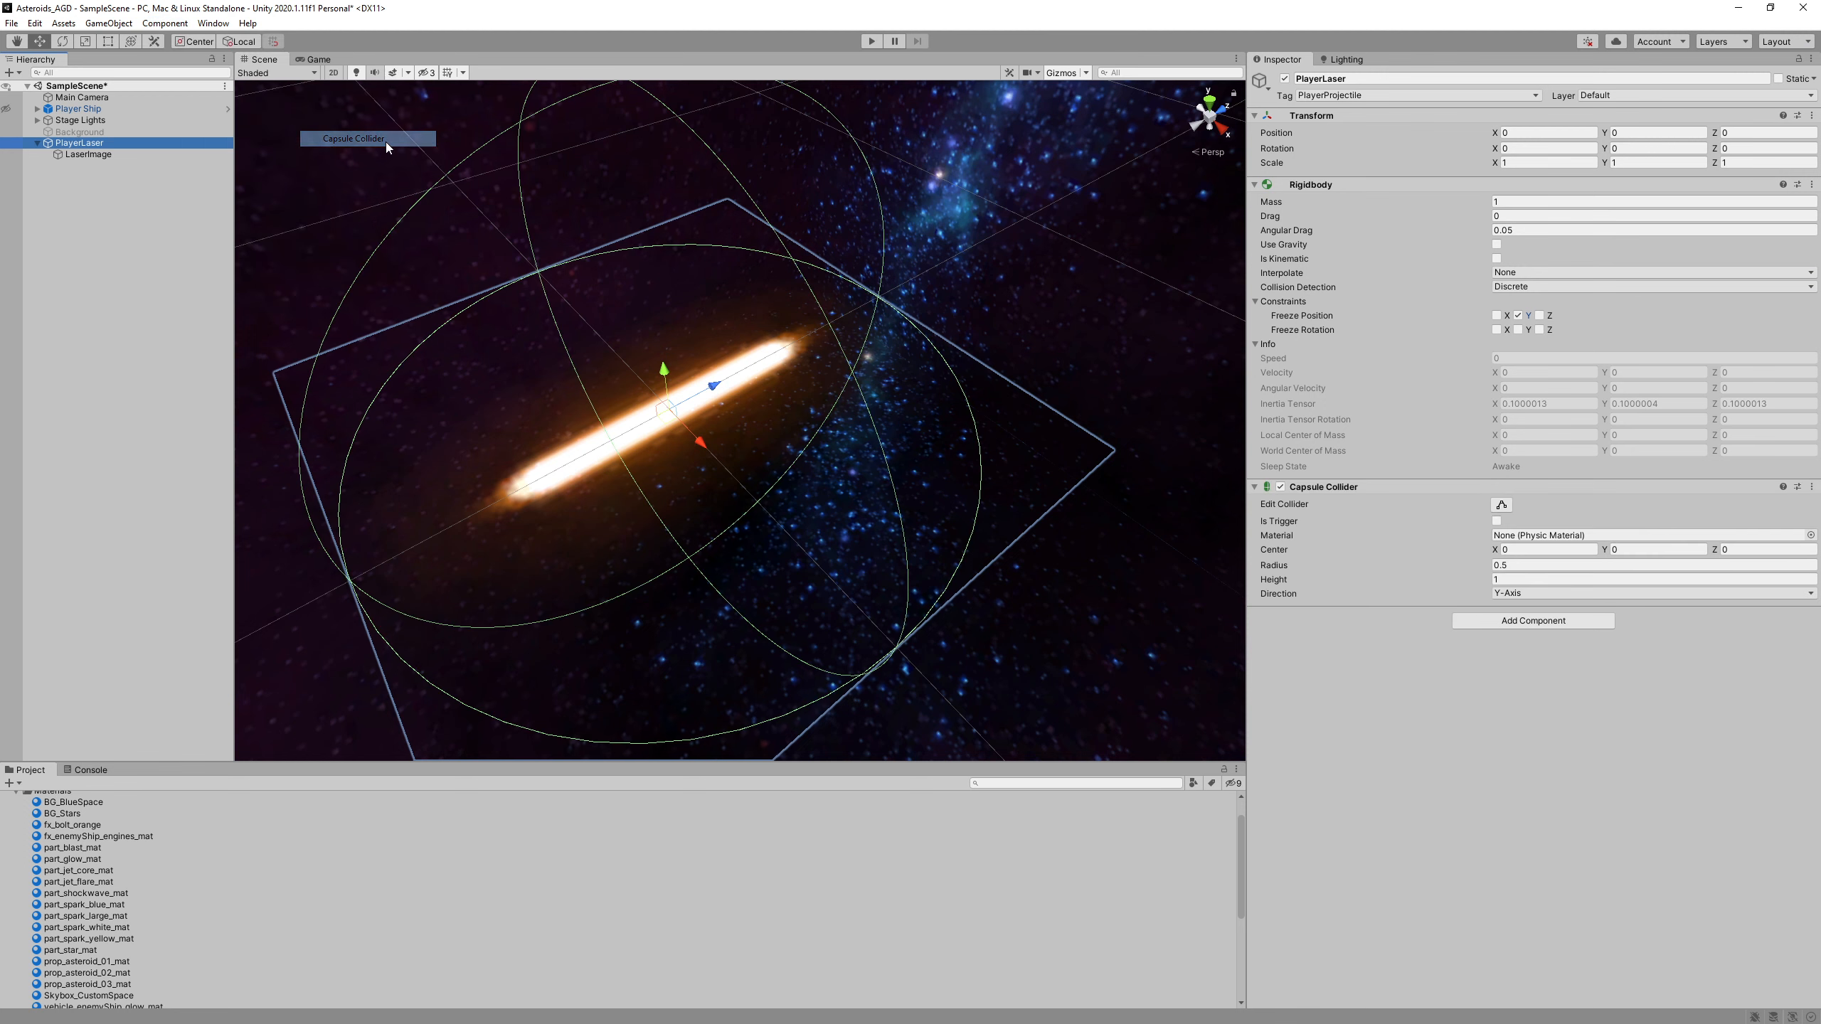
scroll(802, 311, "down", 3)
scroll(849, 254, "up", 5)
scroll(847, 255, "down", 3)
- Set the Capsule Collider's radius to 0.1
left_click(1519, 566)
key("BackSpace")
type(".")
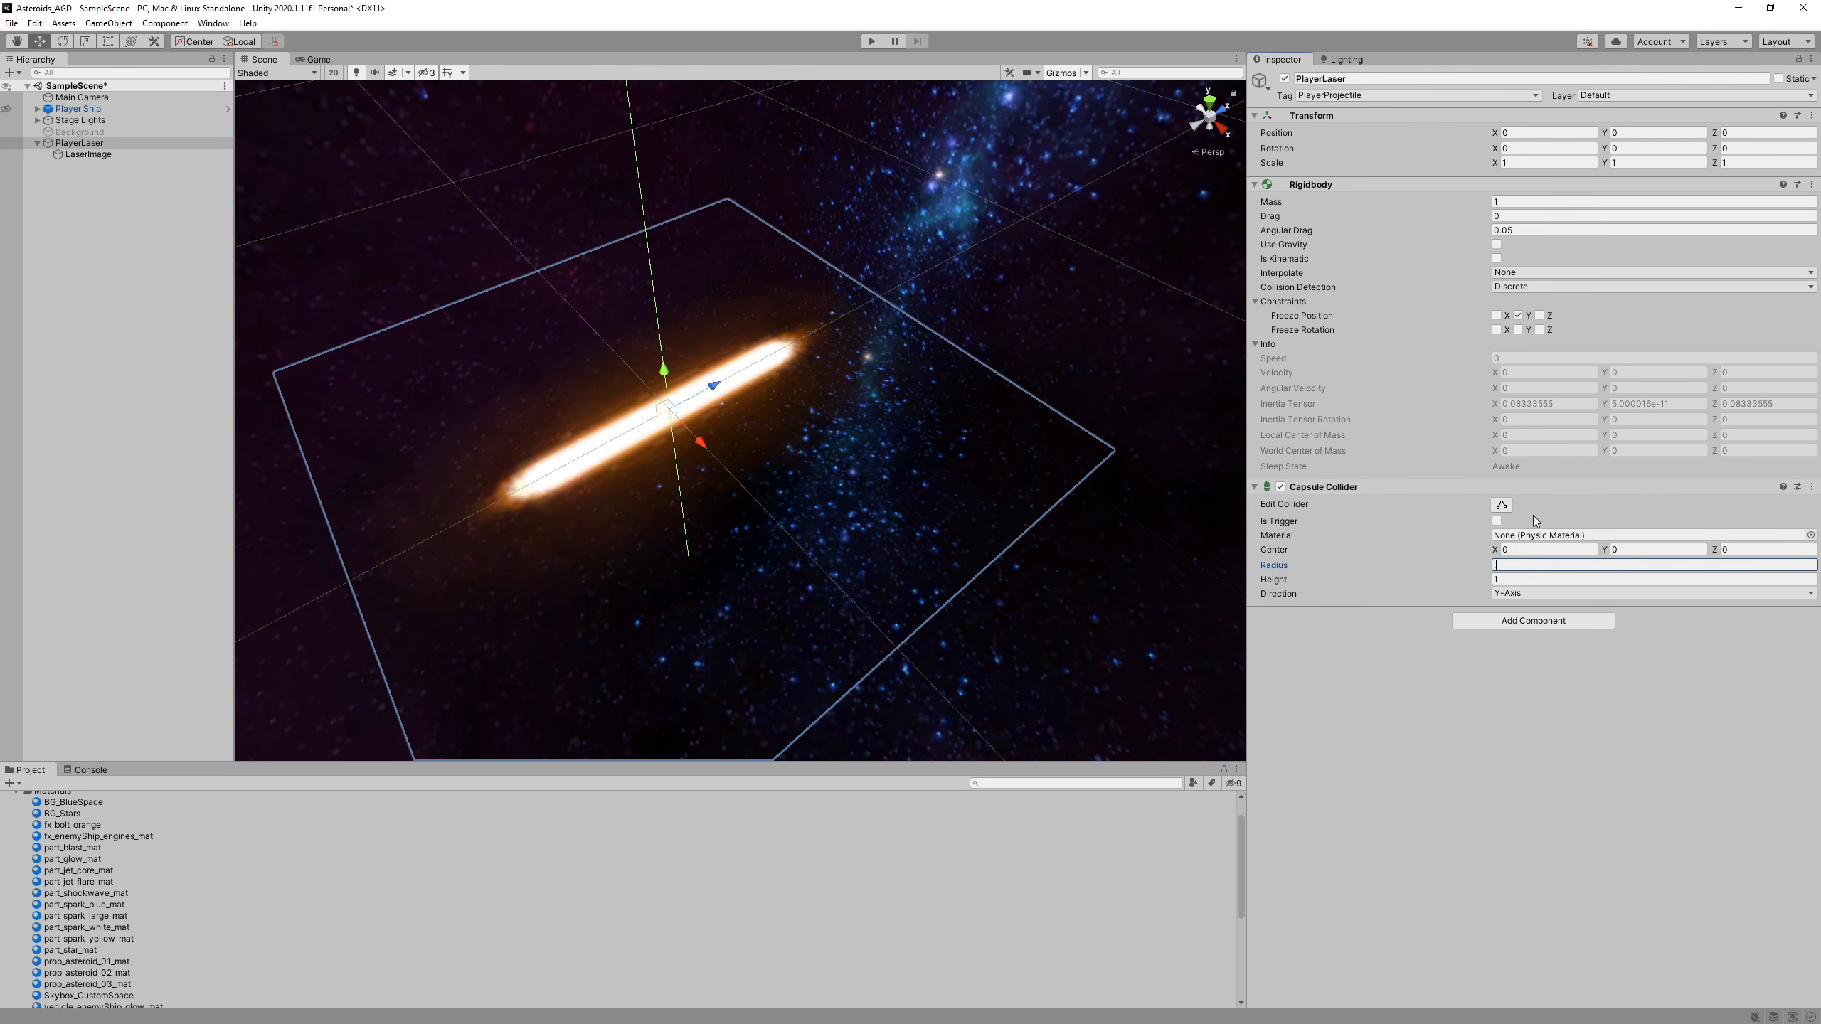
type("1")
right_click_drag(1001, 526, 1002, 466)
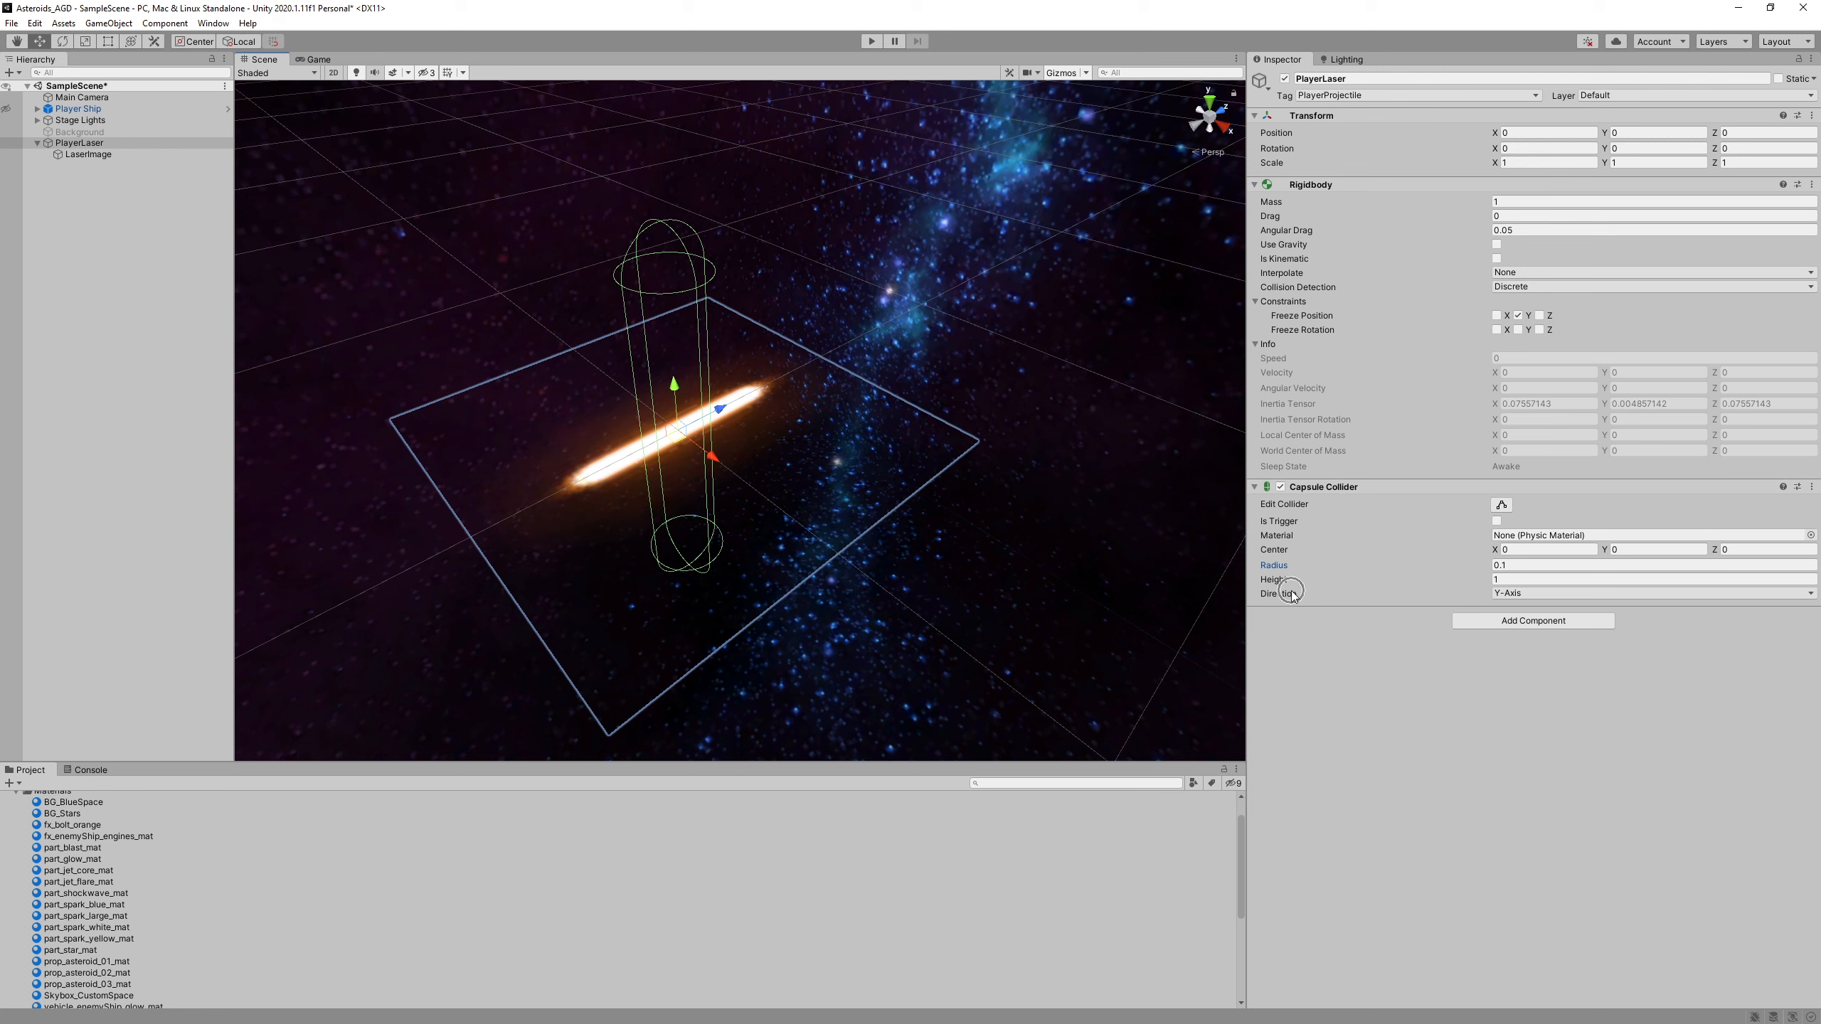
- Align the Capsule Collider with the Z-Axis, set its height to 0.7 and inspect the fit around the bolt
left_click(1534, 592)
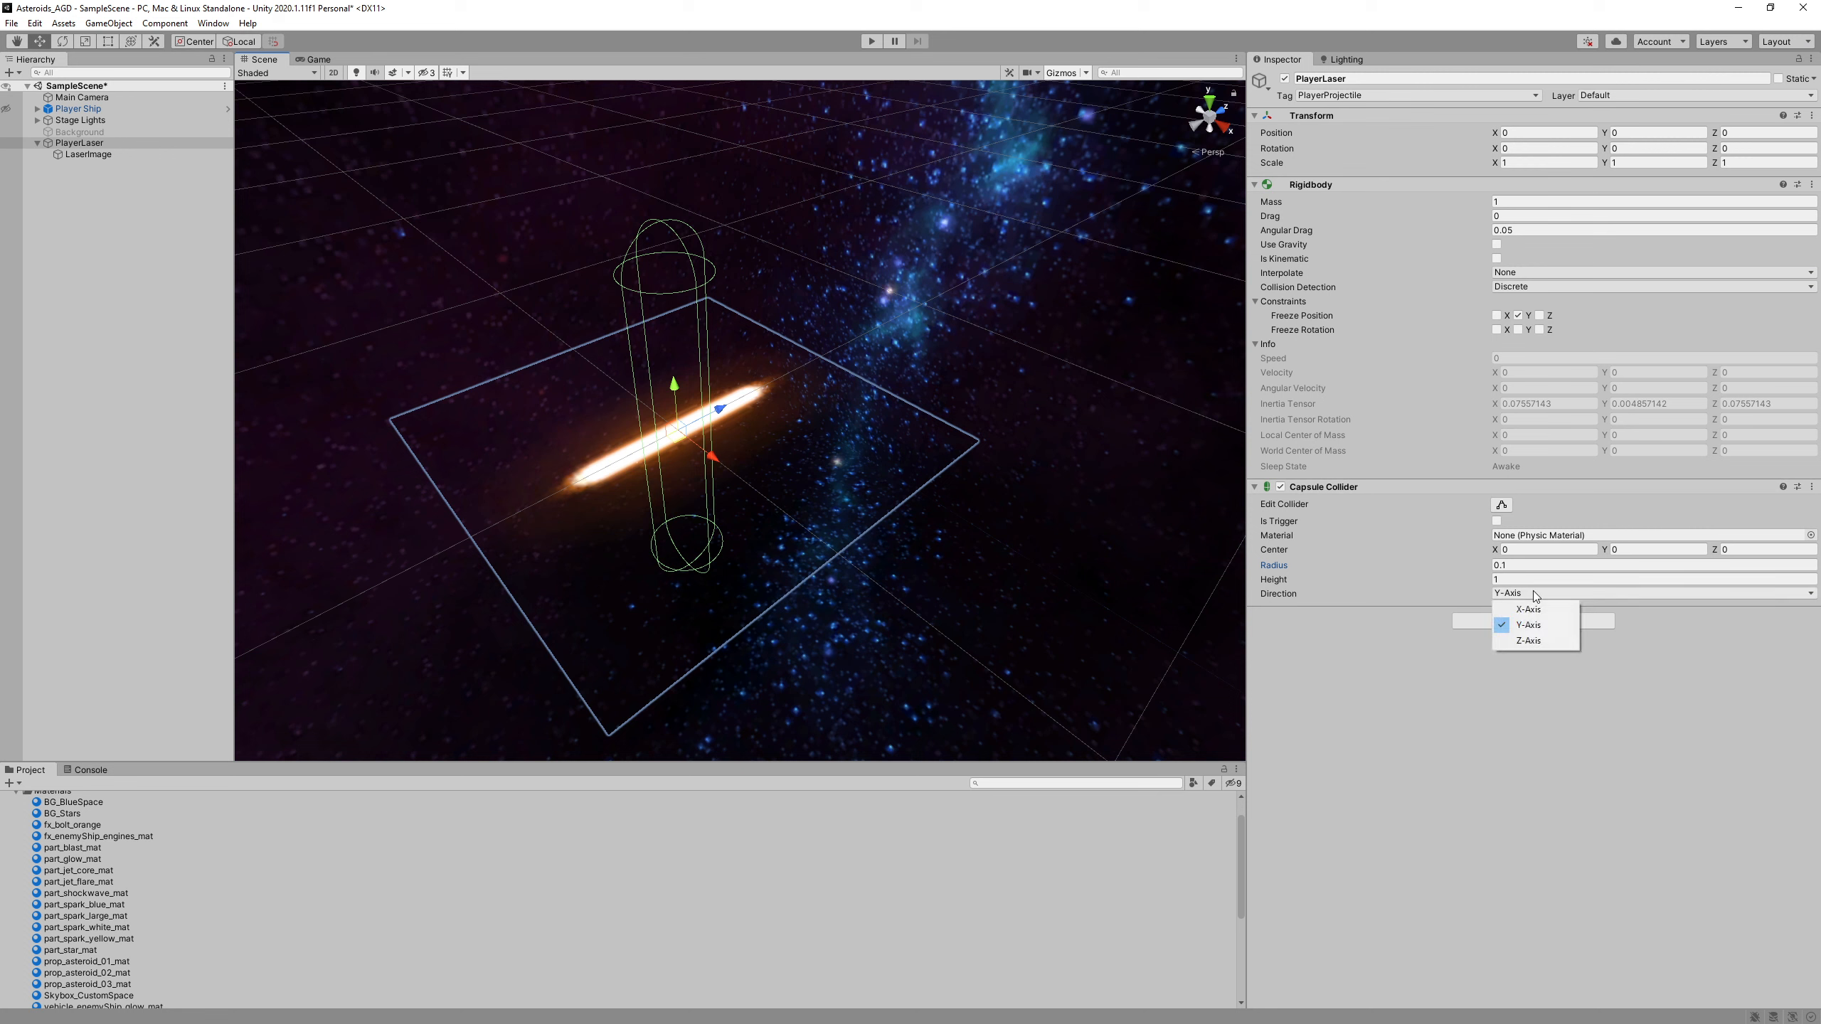
left_click(1517, 641)
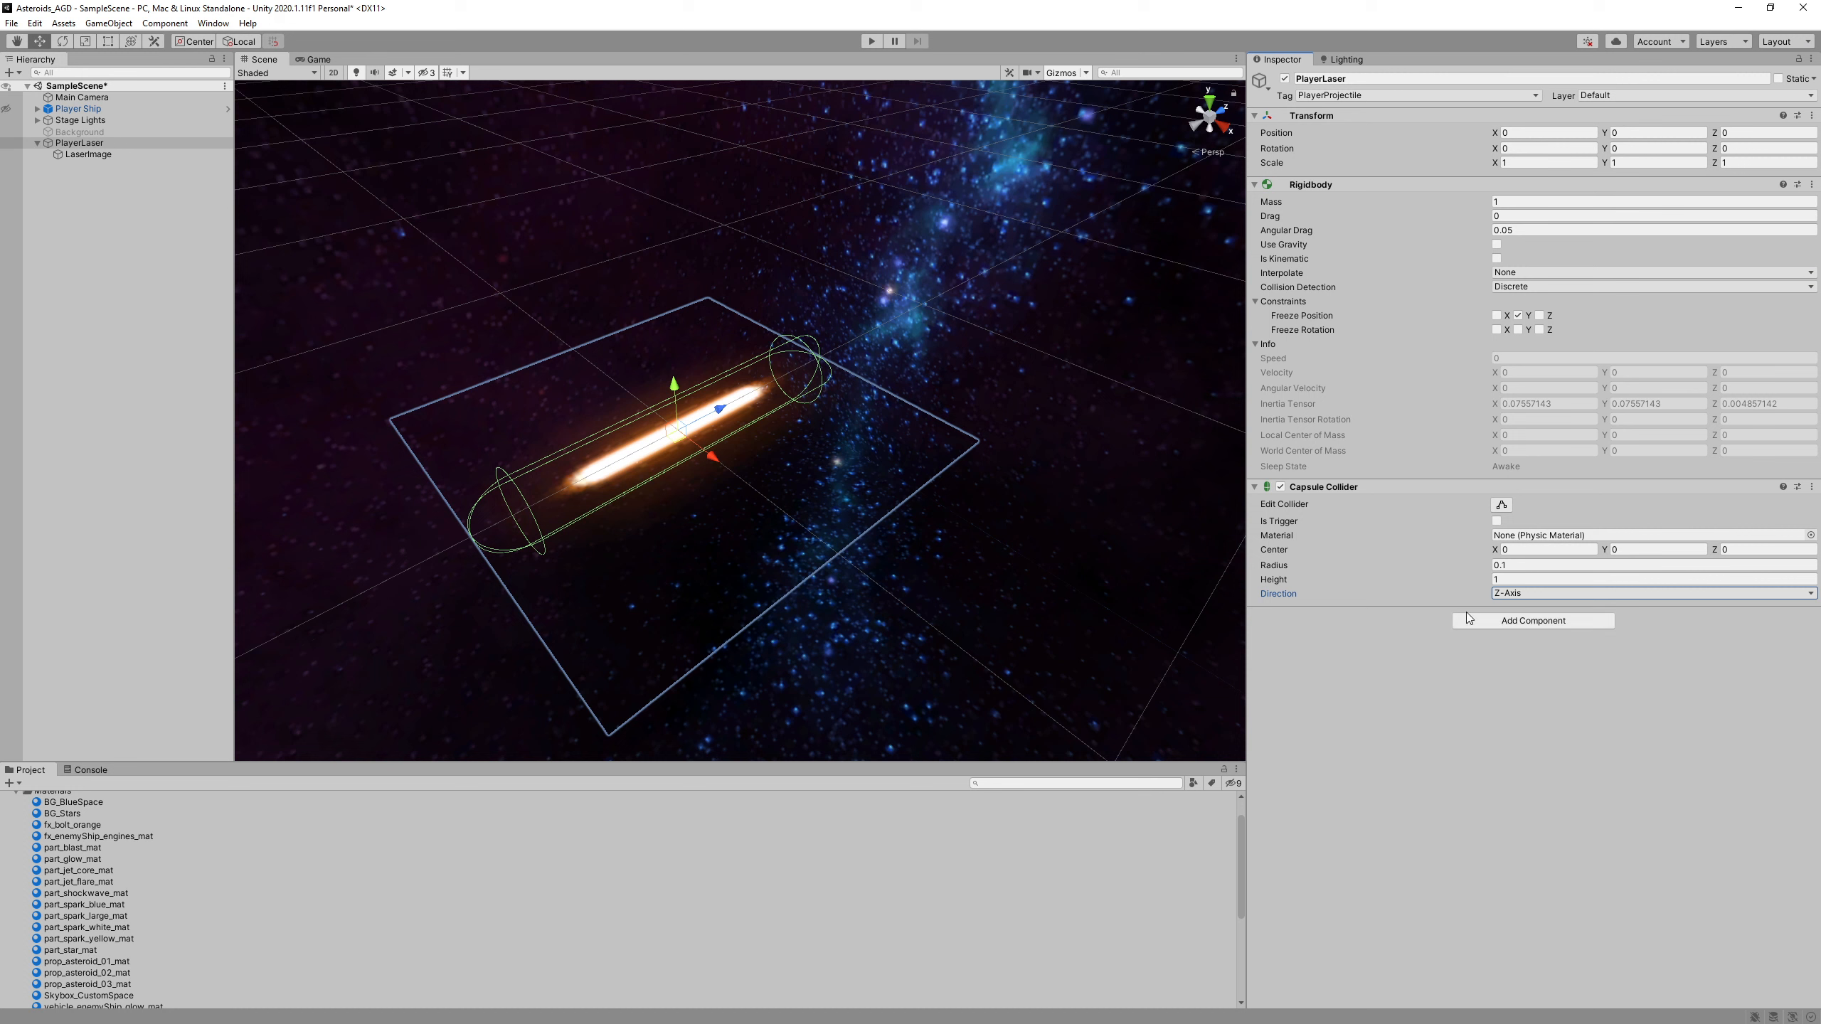
left_click(1506, 579)
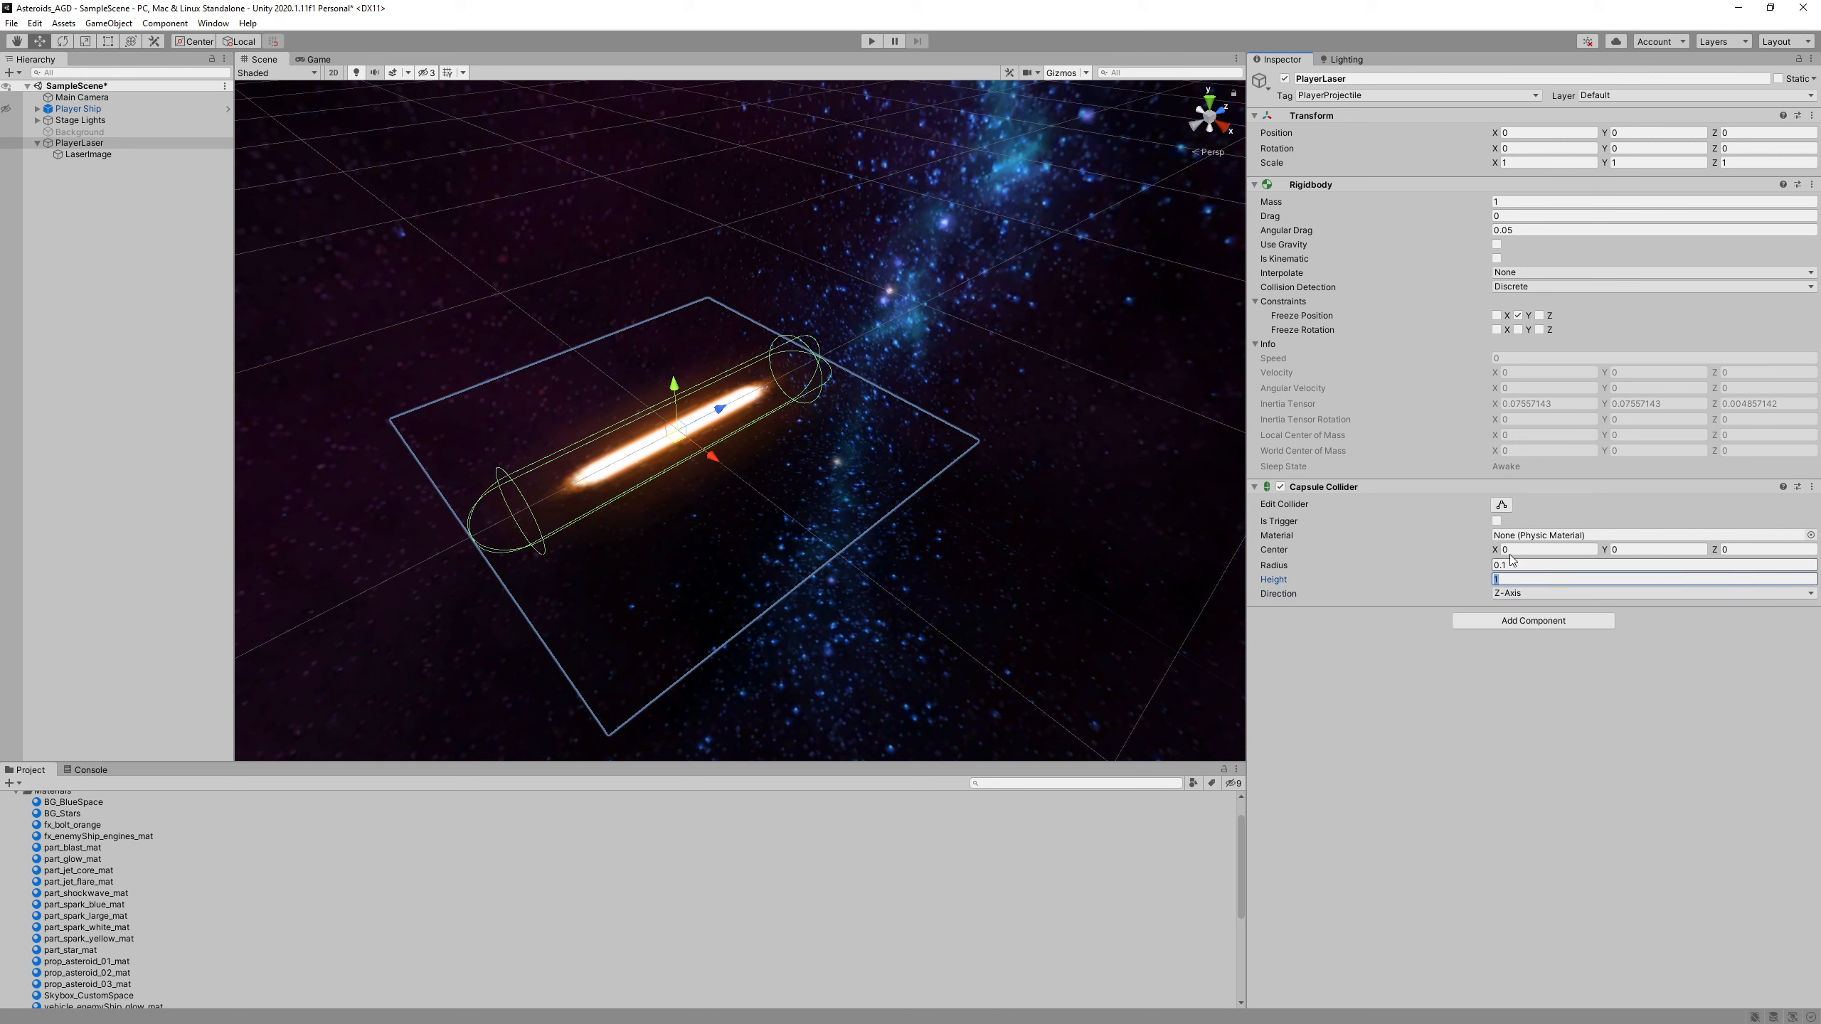
type("0.7")
key("Return")
left_click_drag(887, 508, 577, 521, "alt")
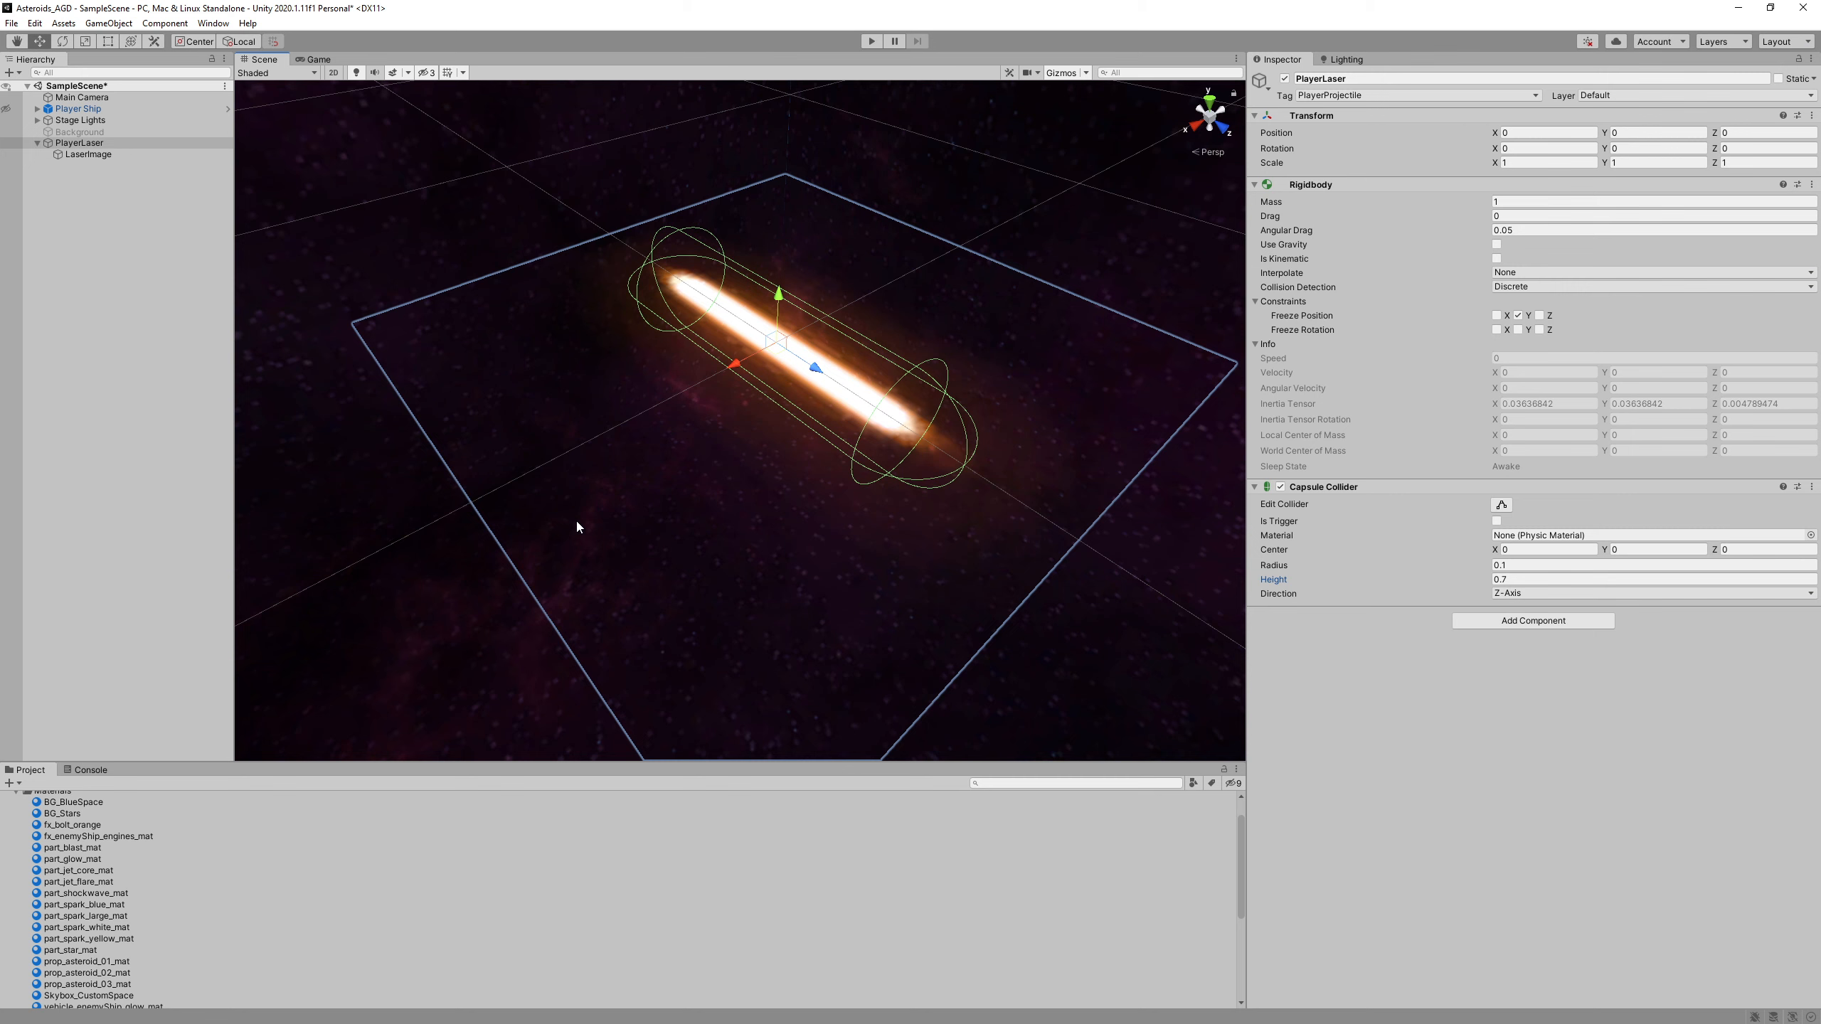
left_click_drag(687, 484, 929, 450, "alt")
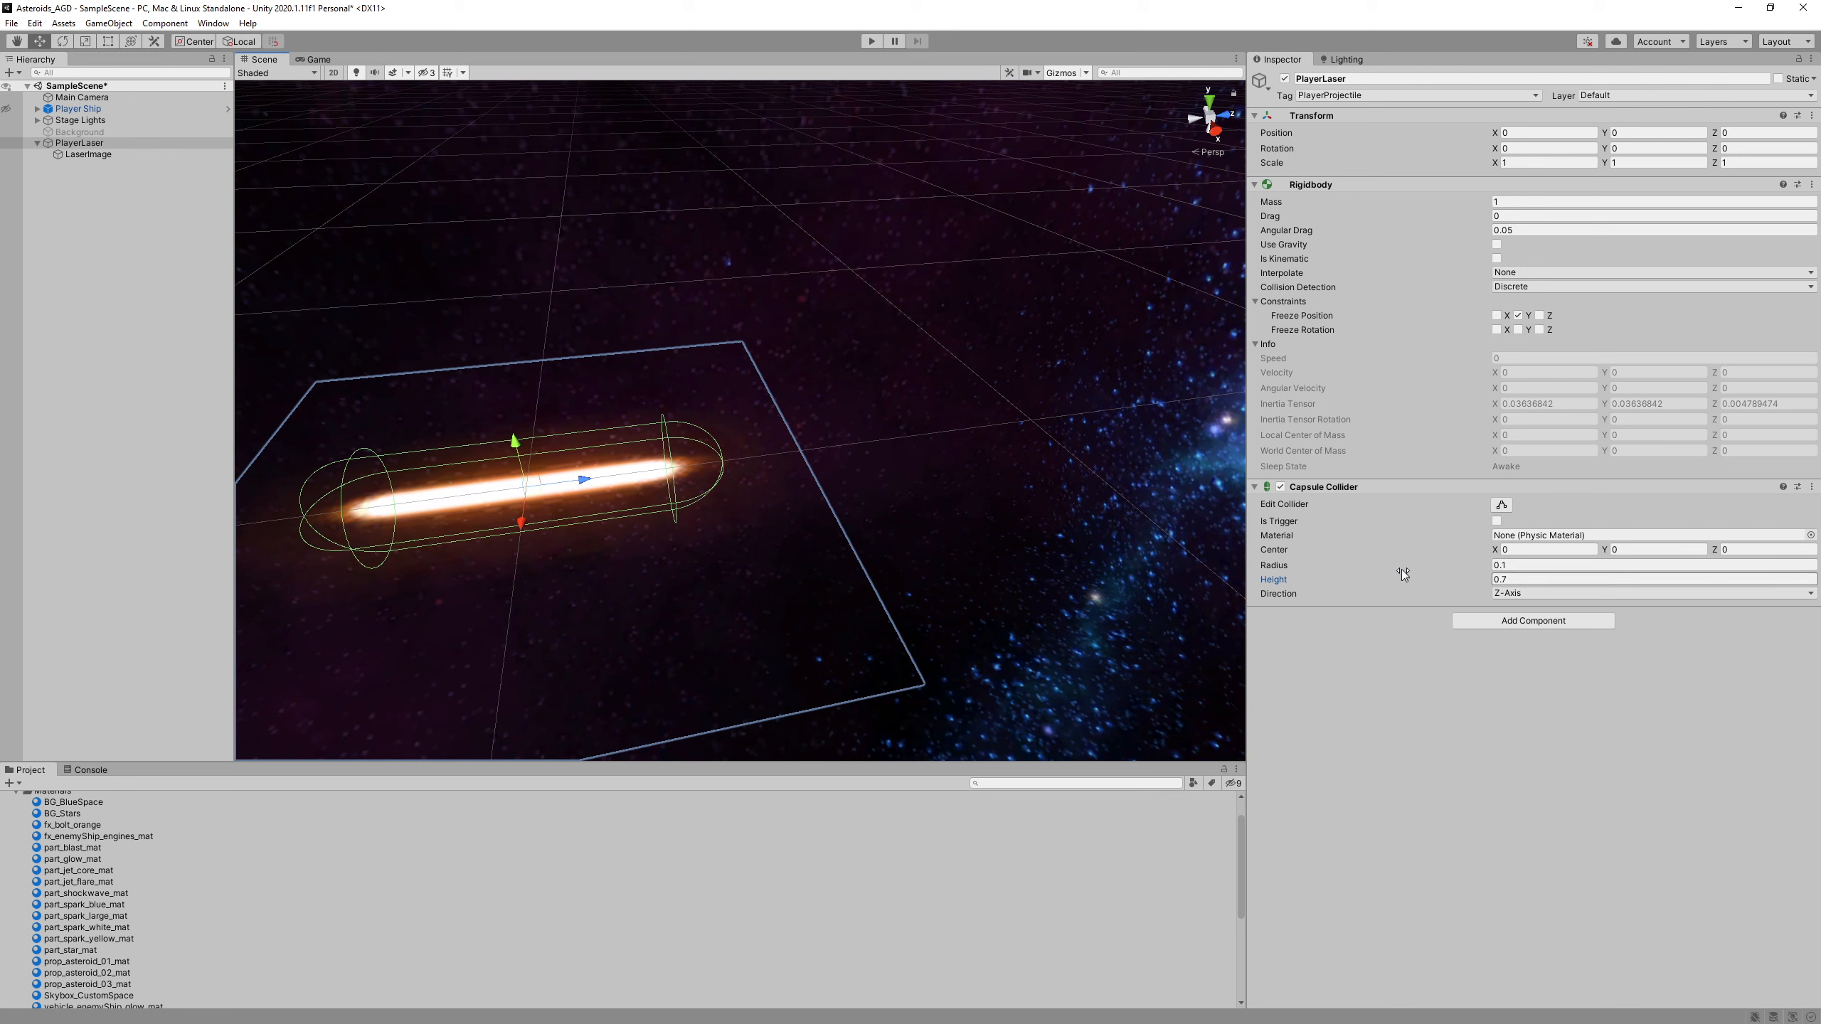
scroll(872, 471, "down", 5)
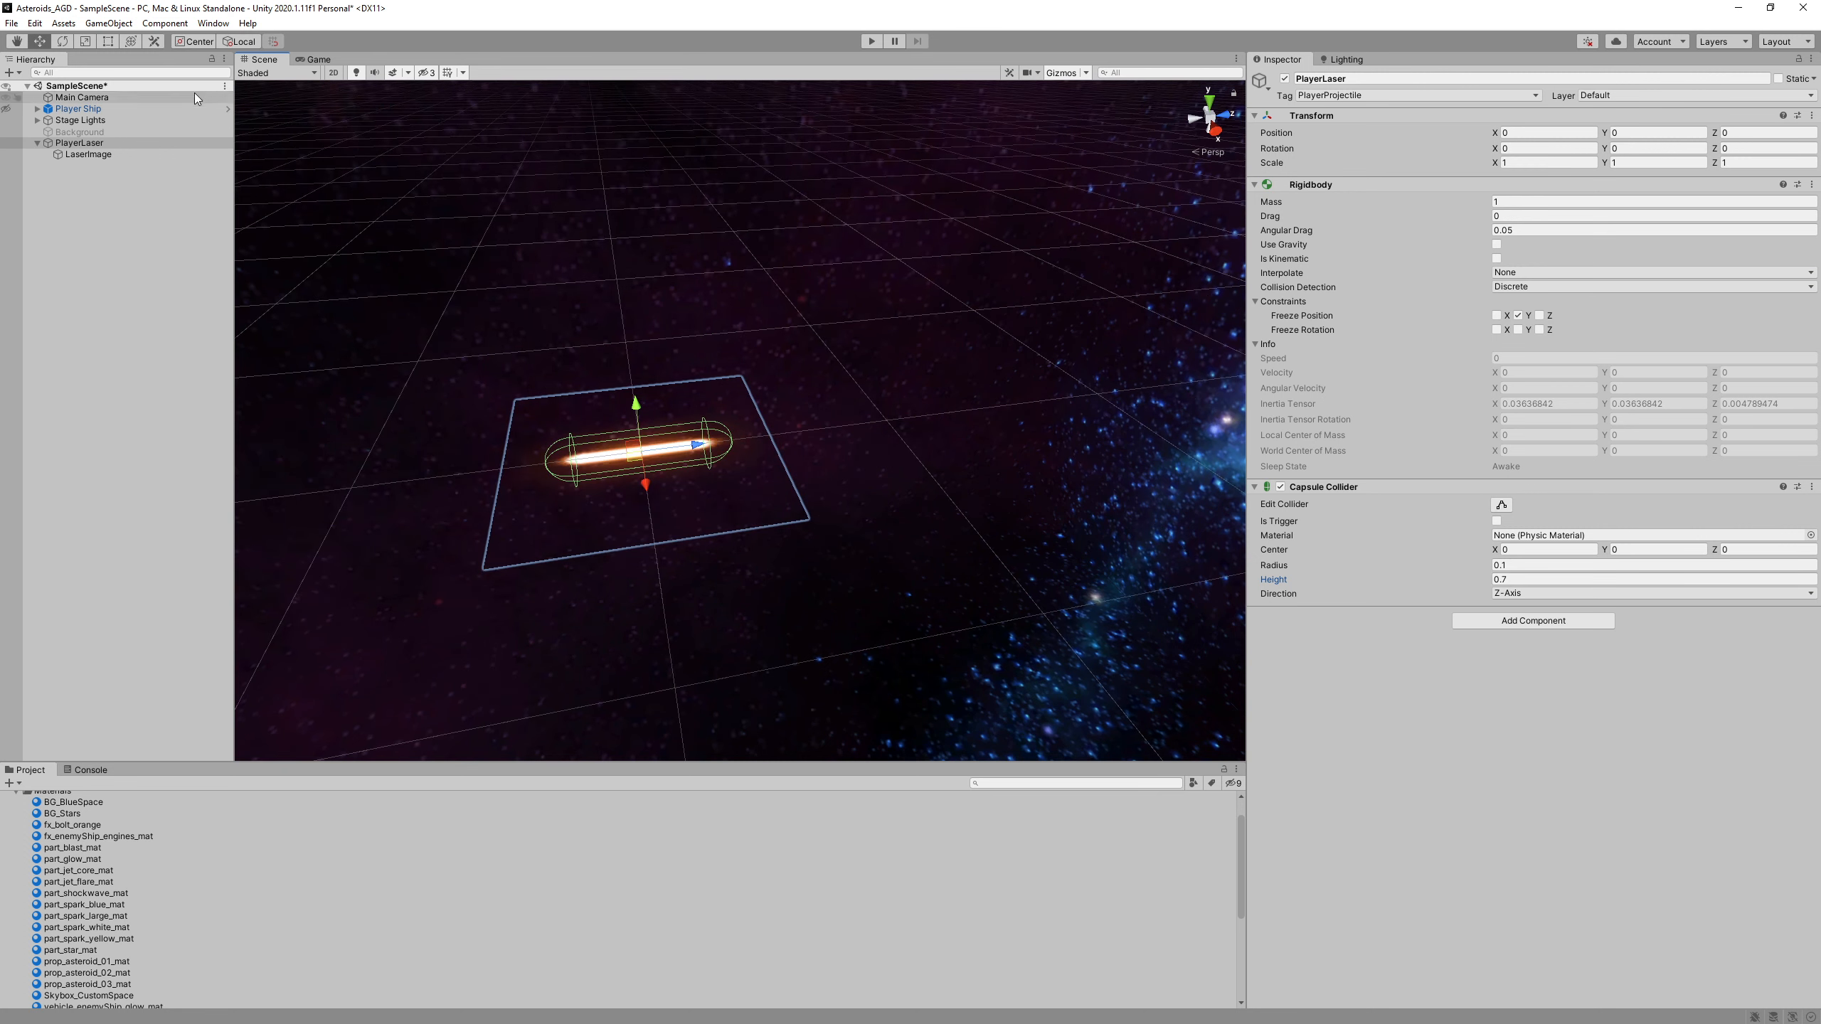
- Add a Light component to the PlayerLaser object
left_click(165, 23)
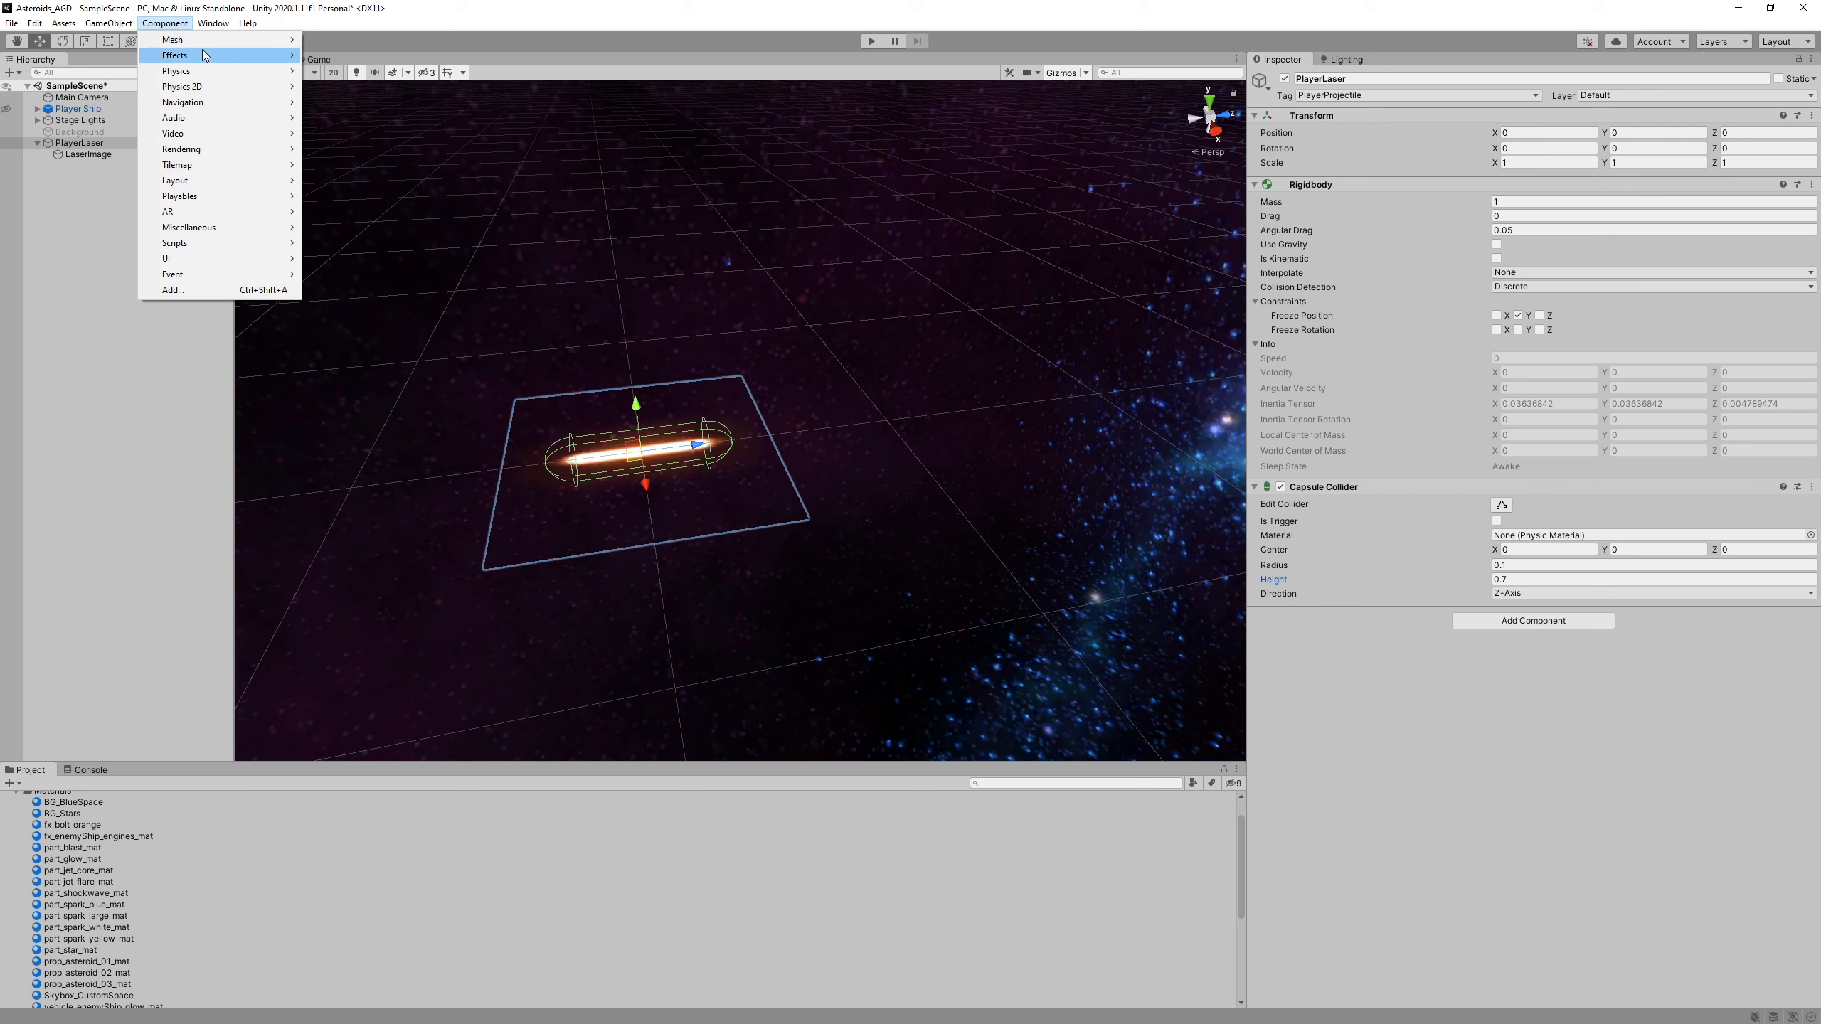
mouse_move(239, 68)
mouse_move(253, 146)
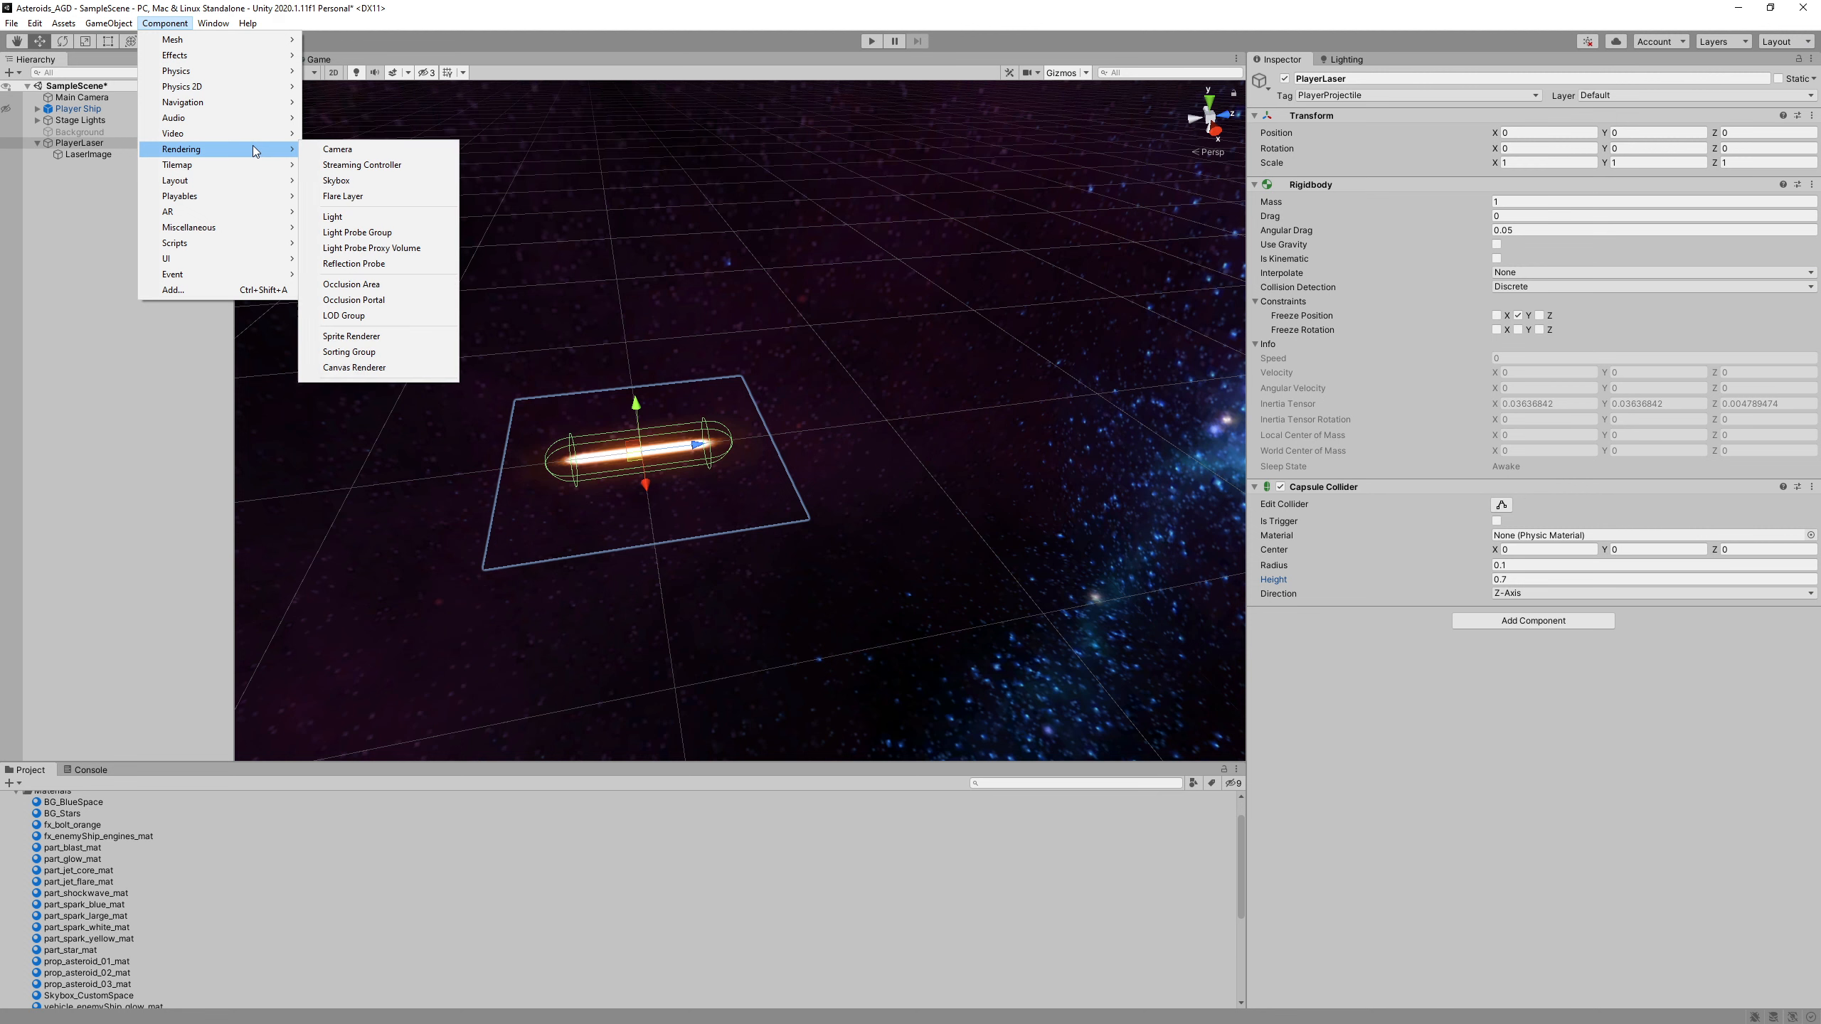
left_click(422, 219)
scroll(660, 355, "up", 3)
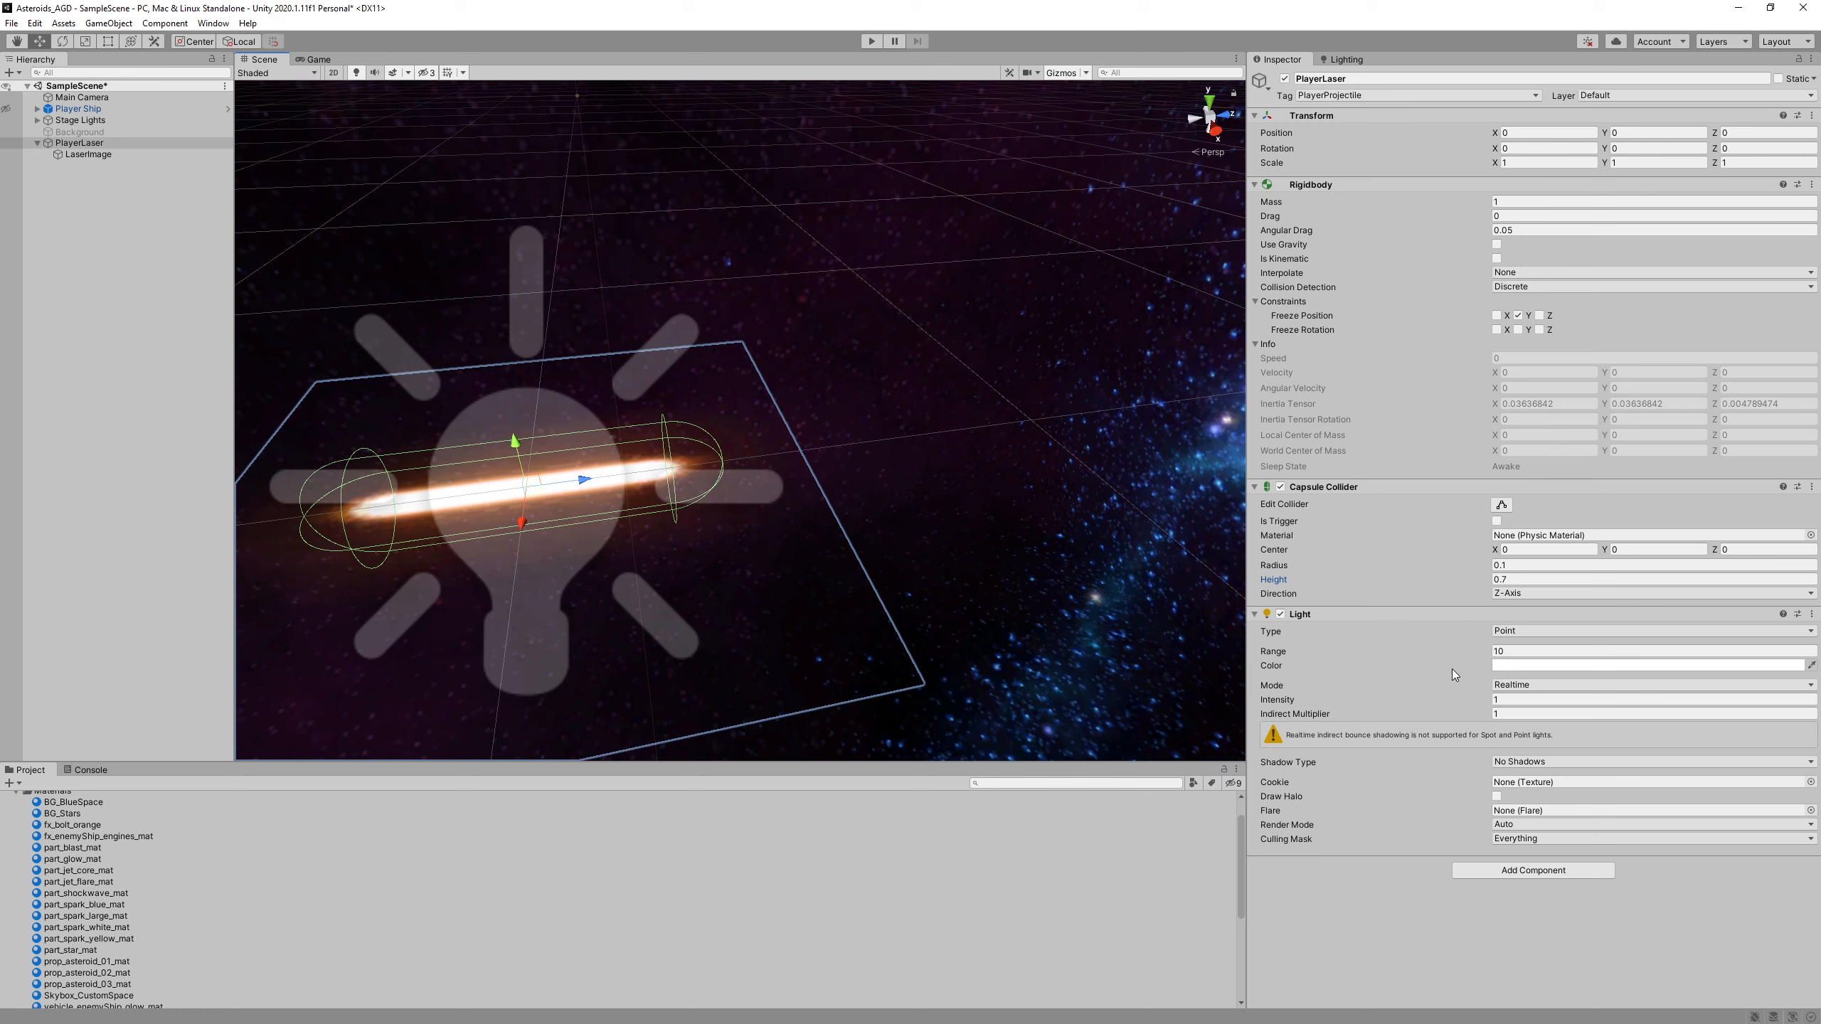
- Set the PlayerLaser light's color to orange, hexadecimal FF9700
left_click(1505, 667)
left_click(1639, 732)
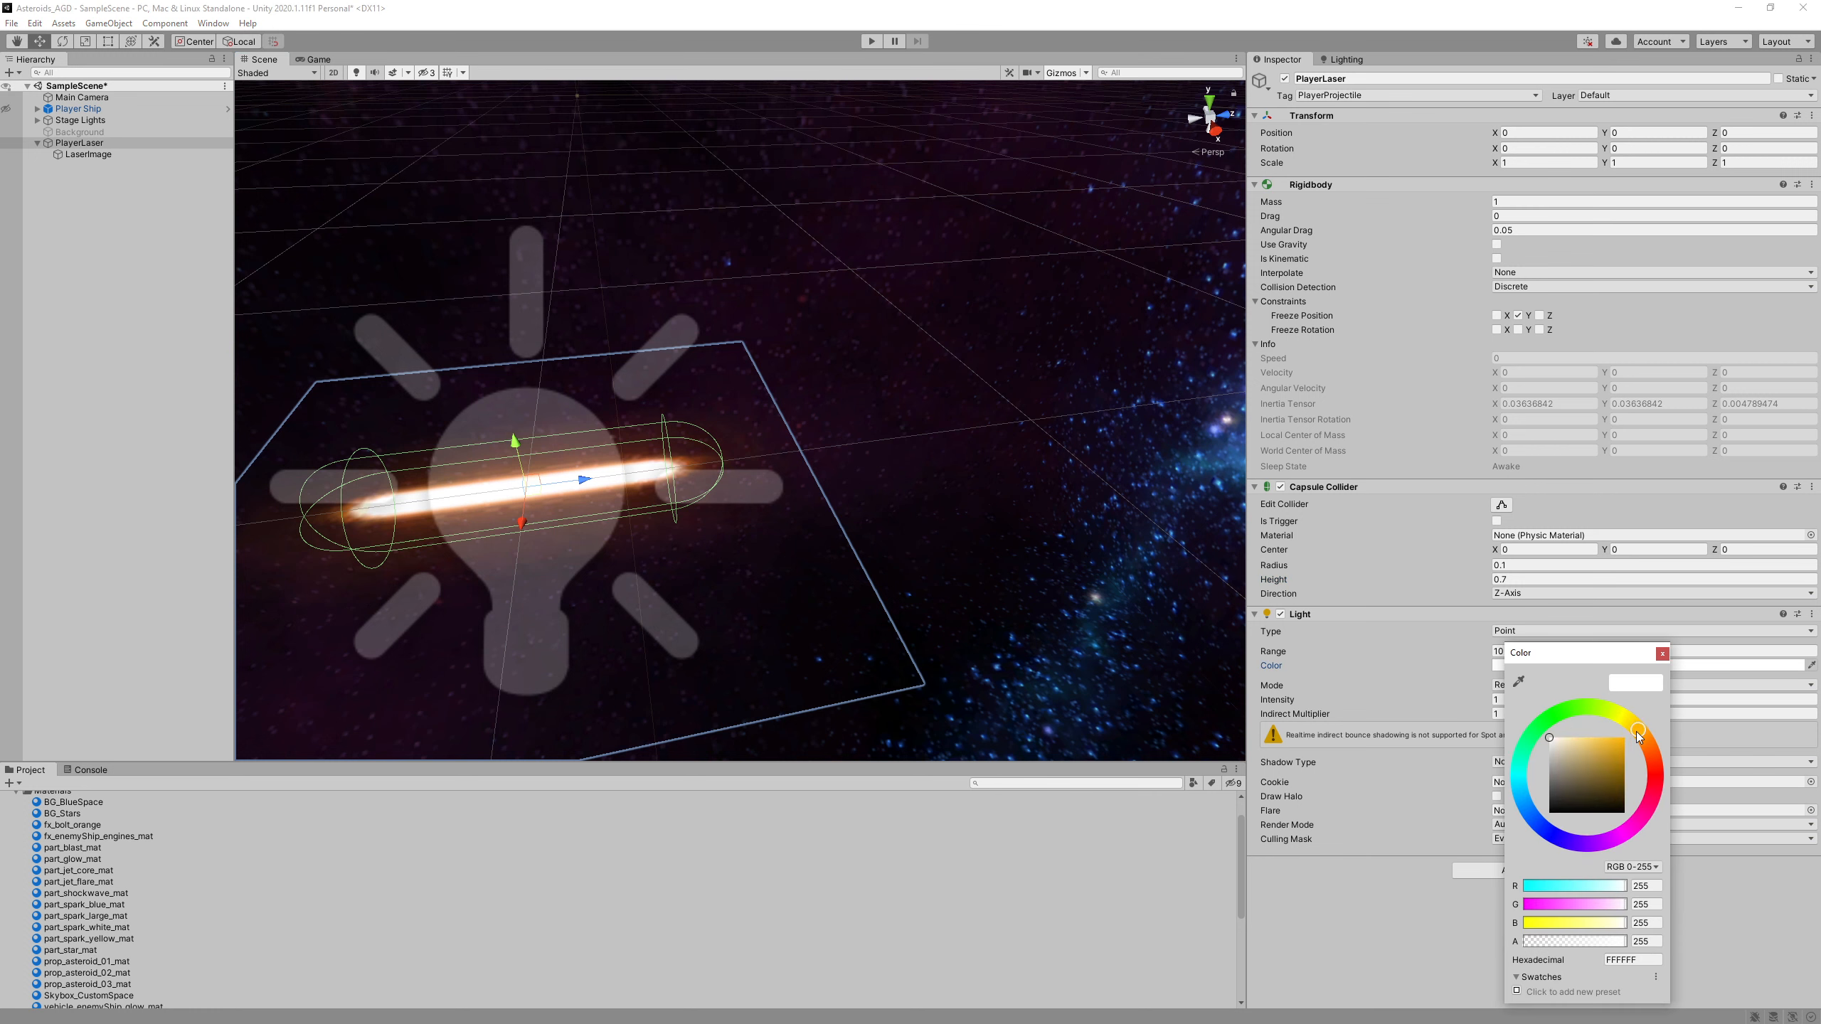
left_click(1624, 739)
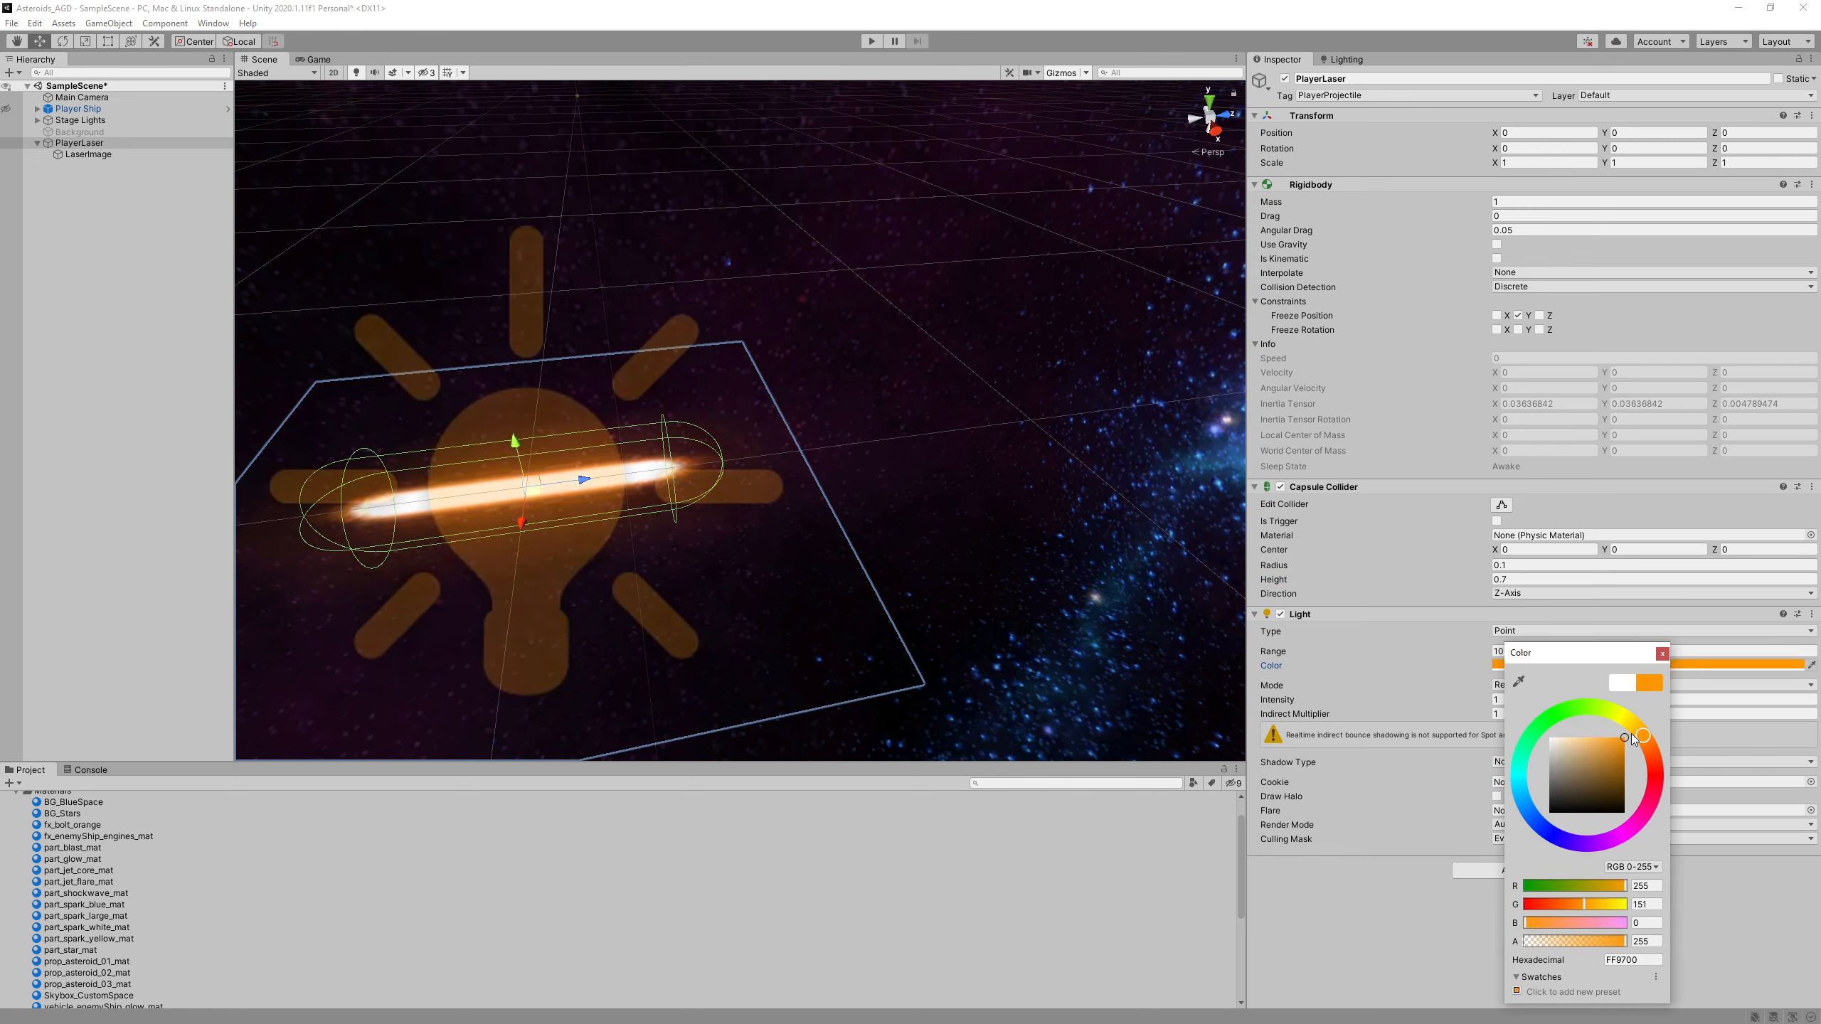
left_click(1661, 654)
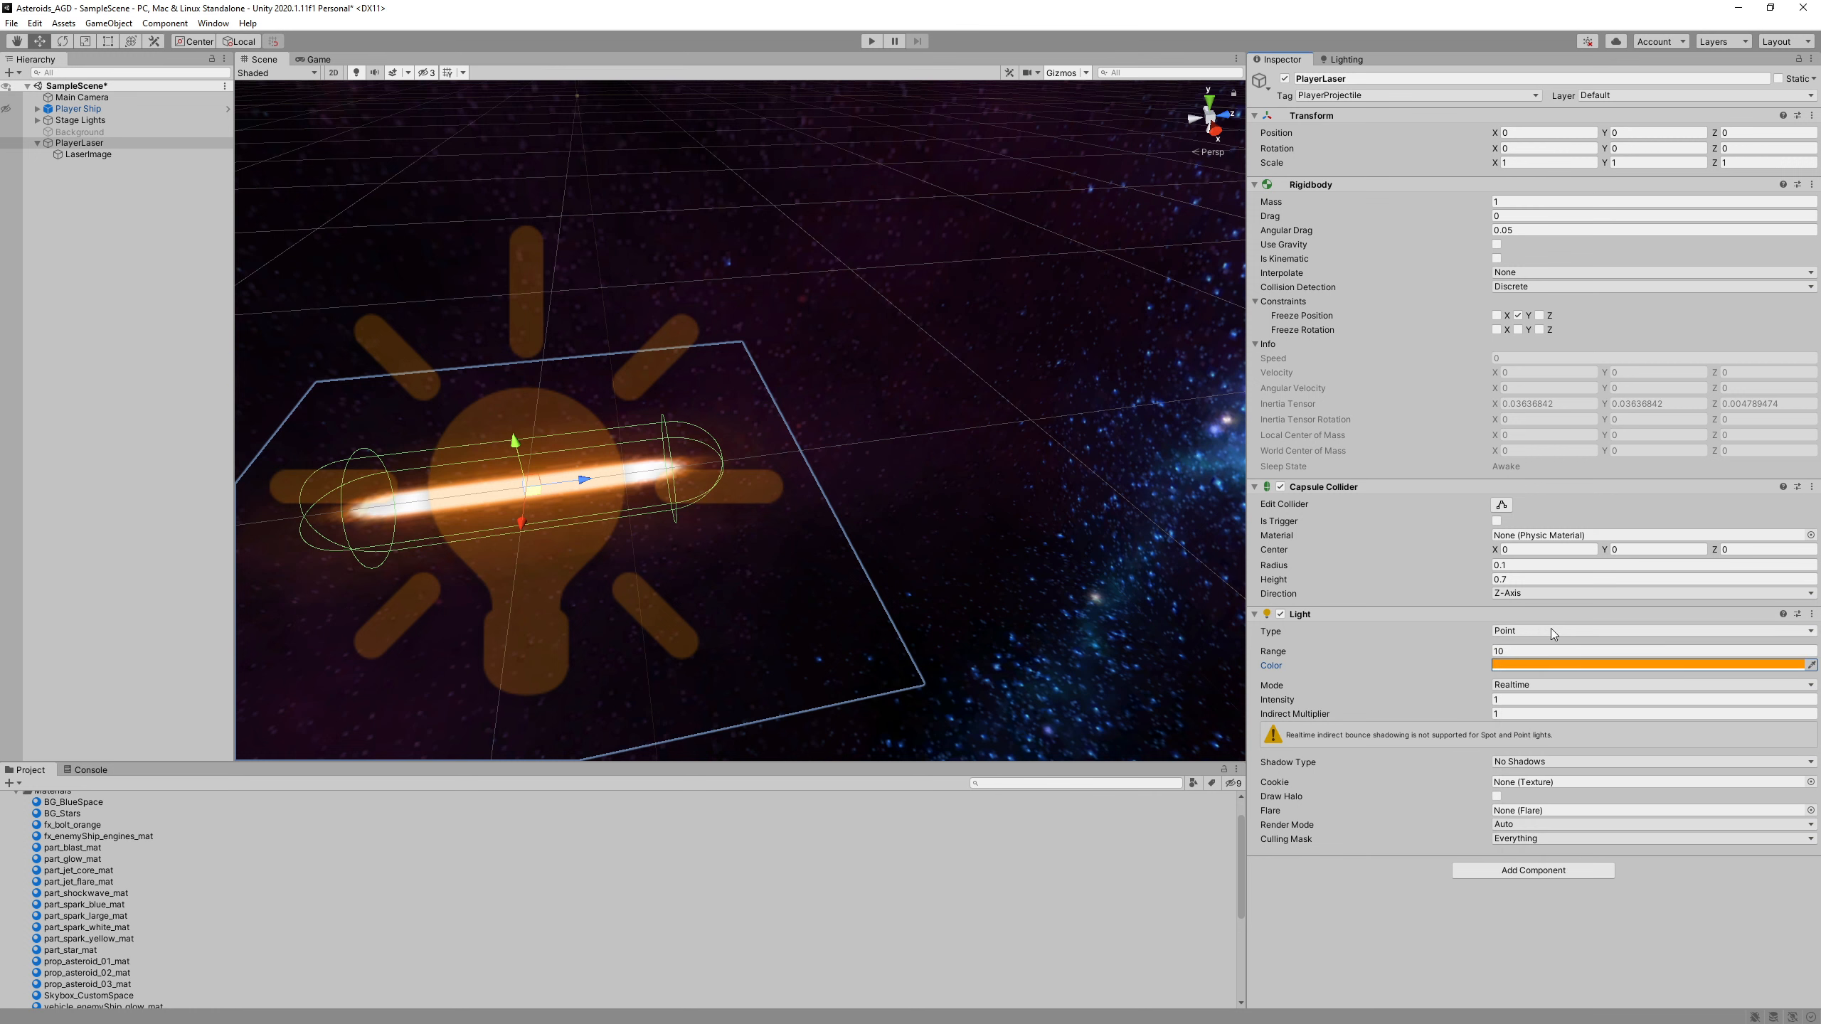
- Set the PlayerLaser light's range to 8 and its intensity to 1.5
left_click(1510, 651)
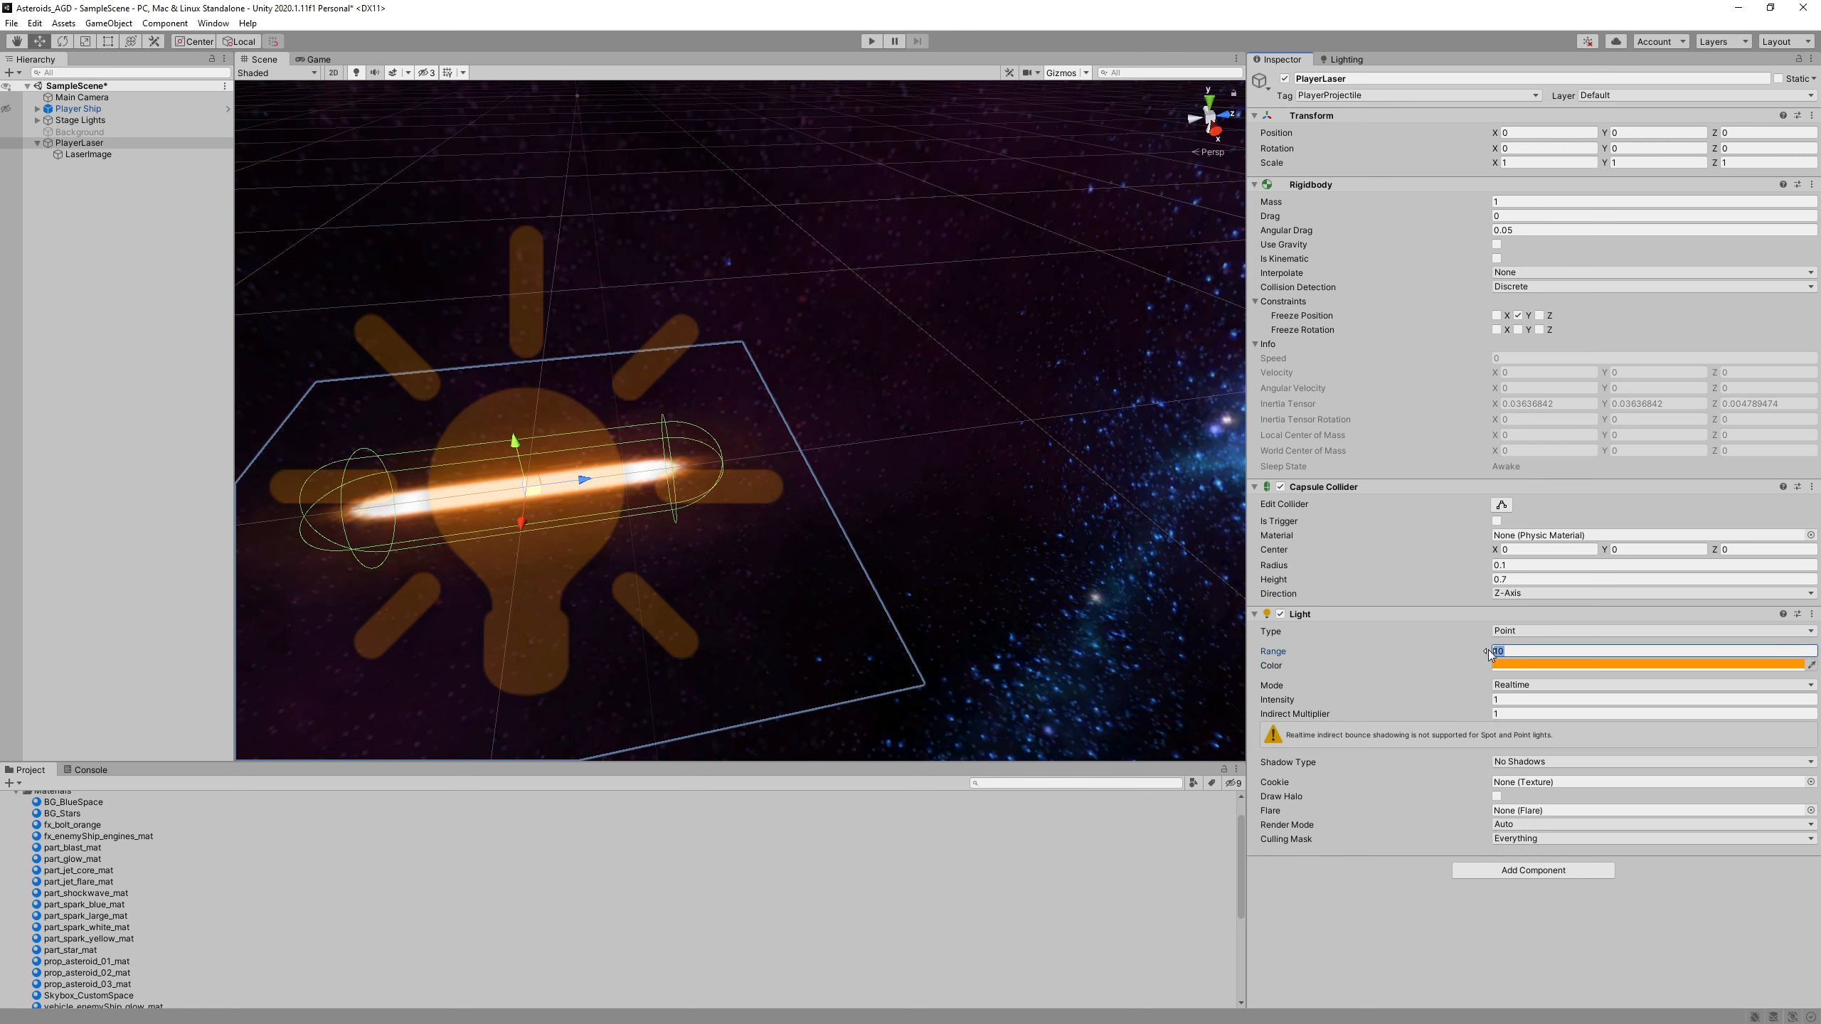
type("8")
left_click(1526, 700)
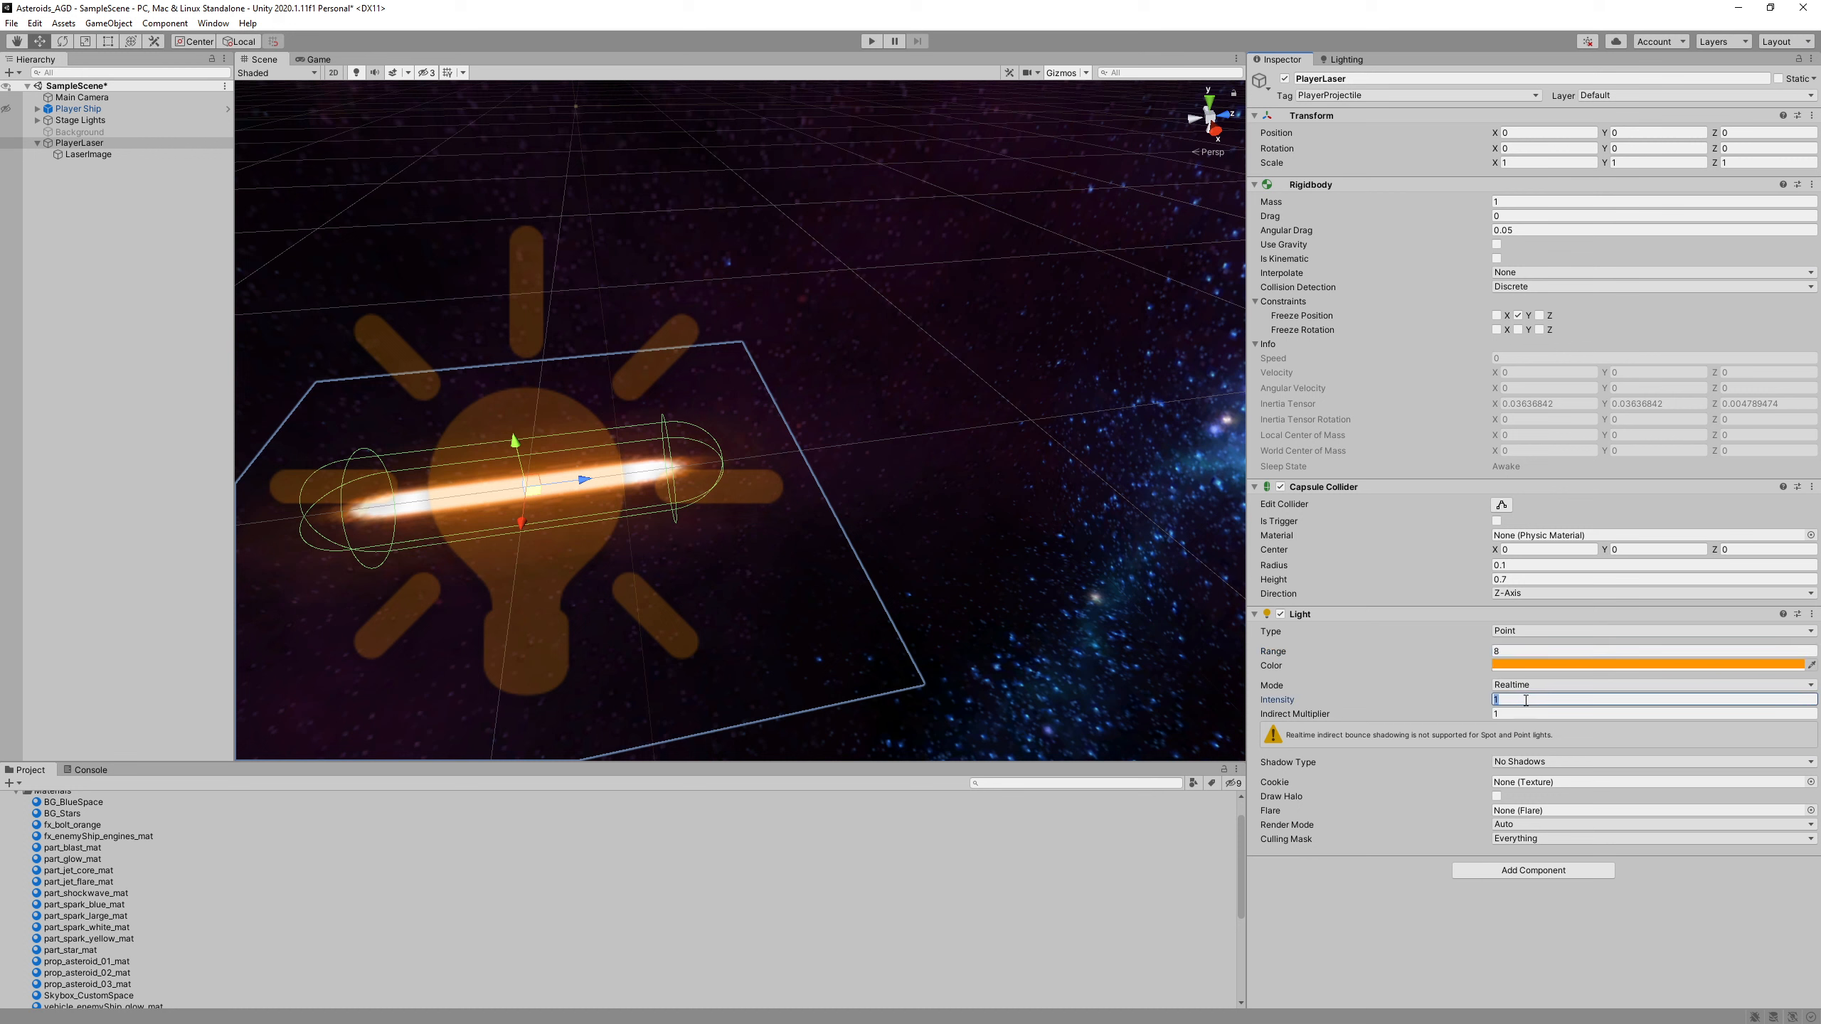
type(".5")
left_click(1044, 396)
left_click(95, 144)
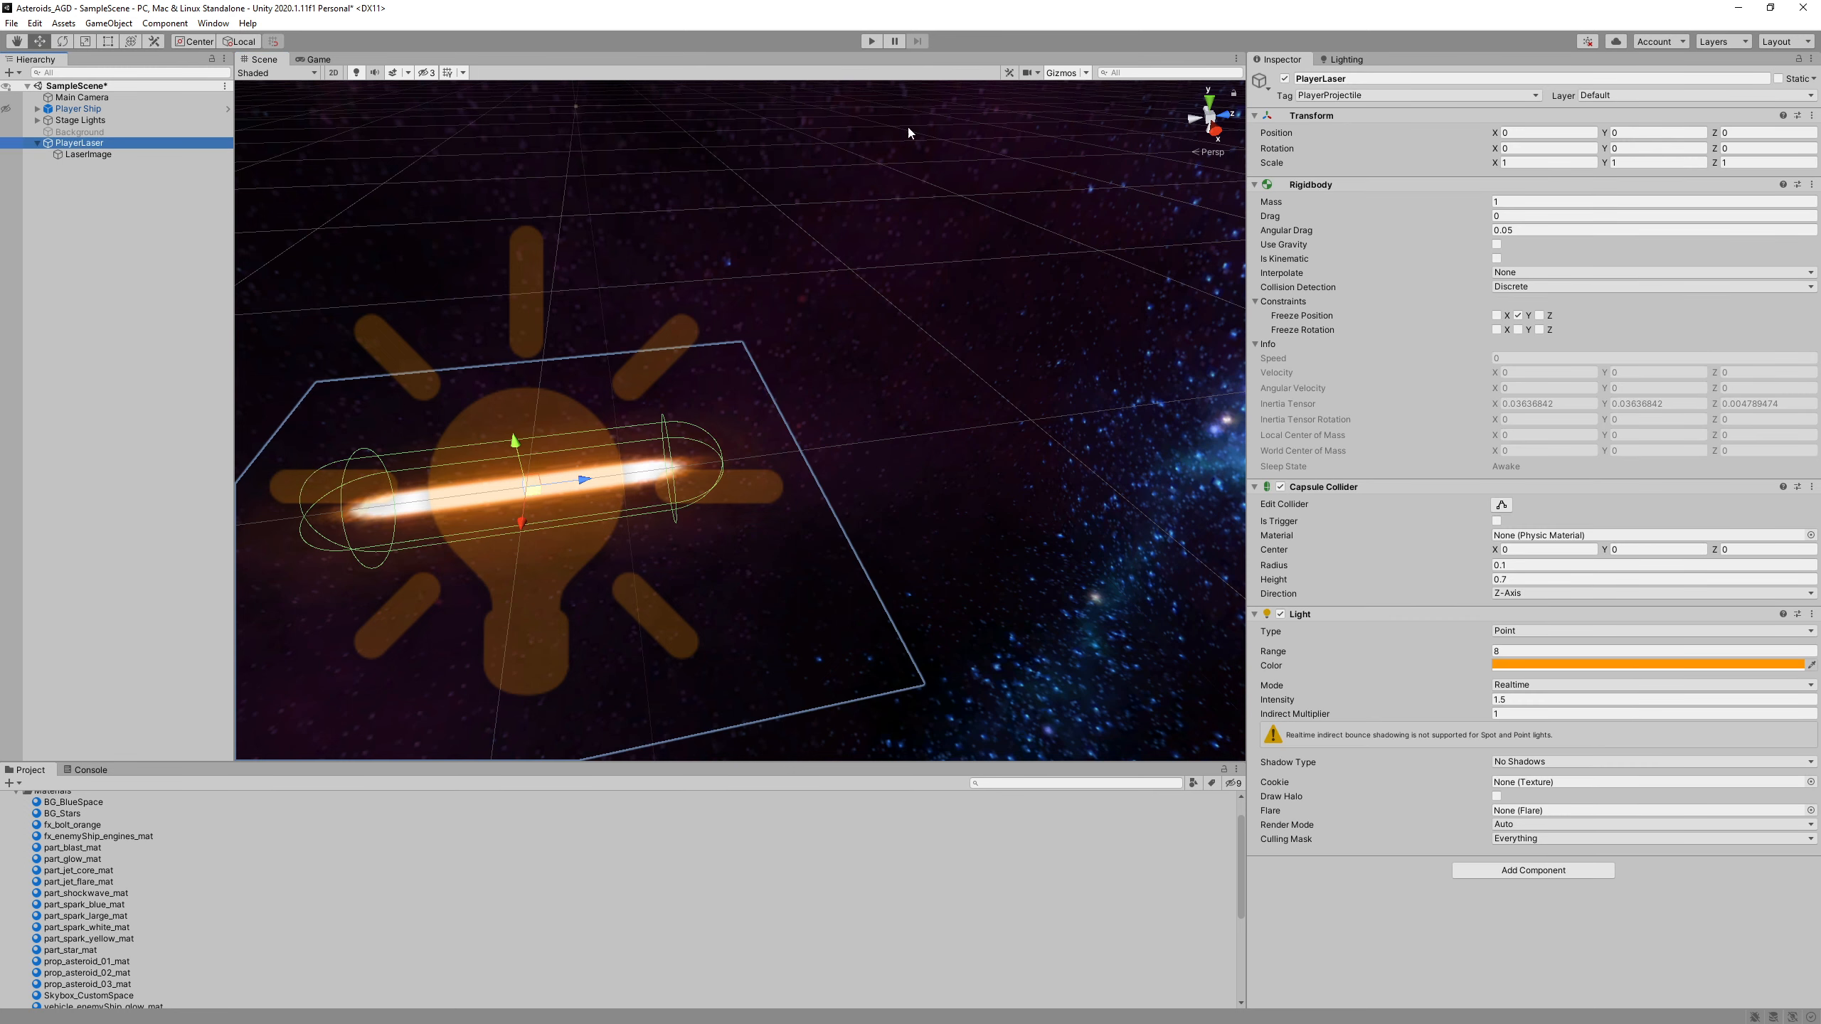
- Play-test the scene by flying the ship around and over the laser bolt, and stop the game
left_click(870, 43)
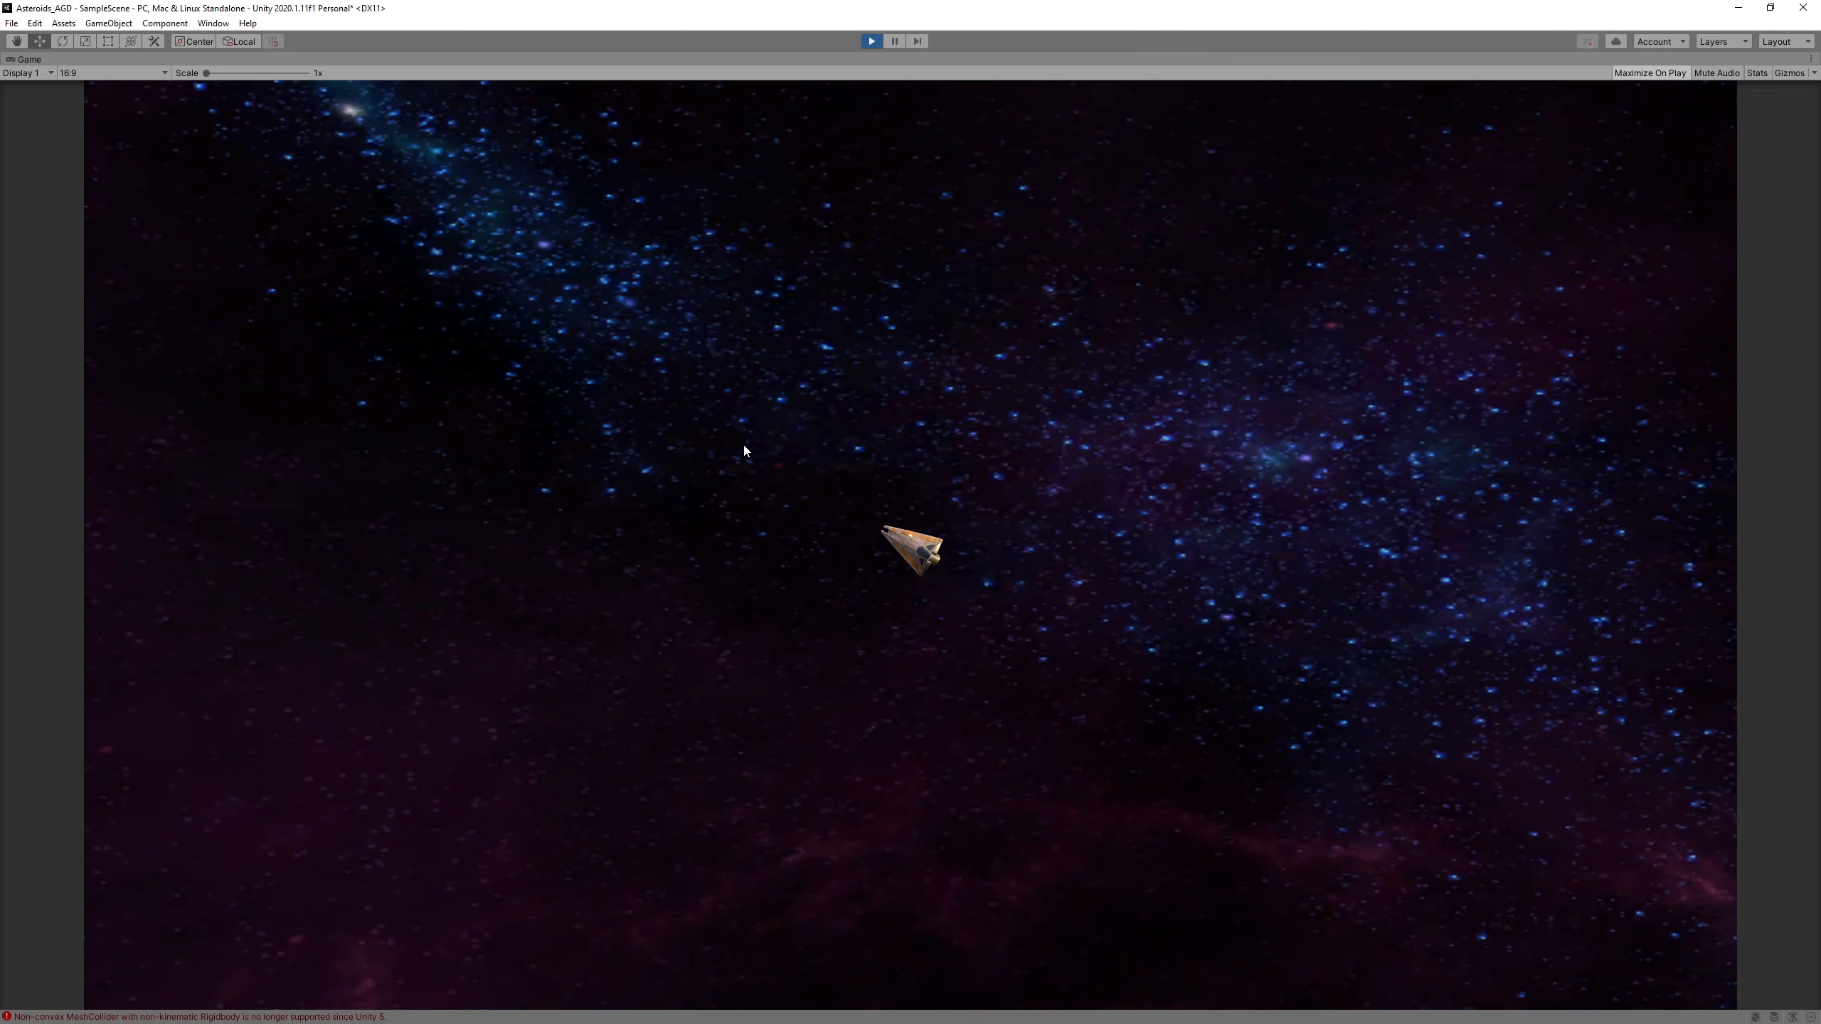
key("d")
key("s")
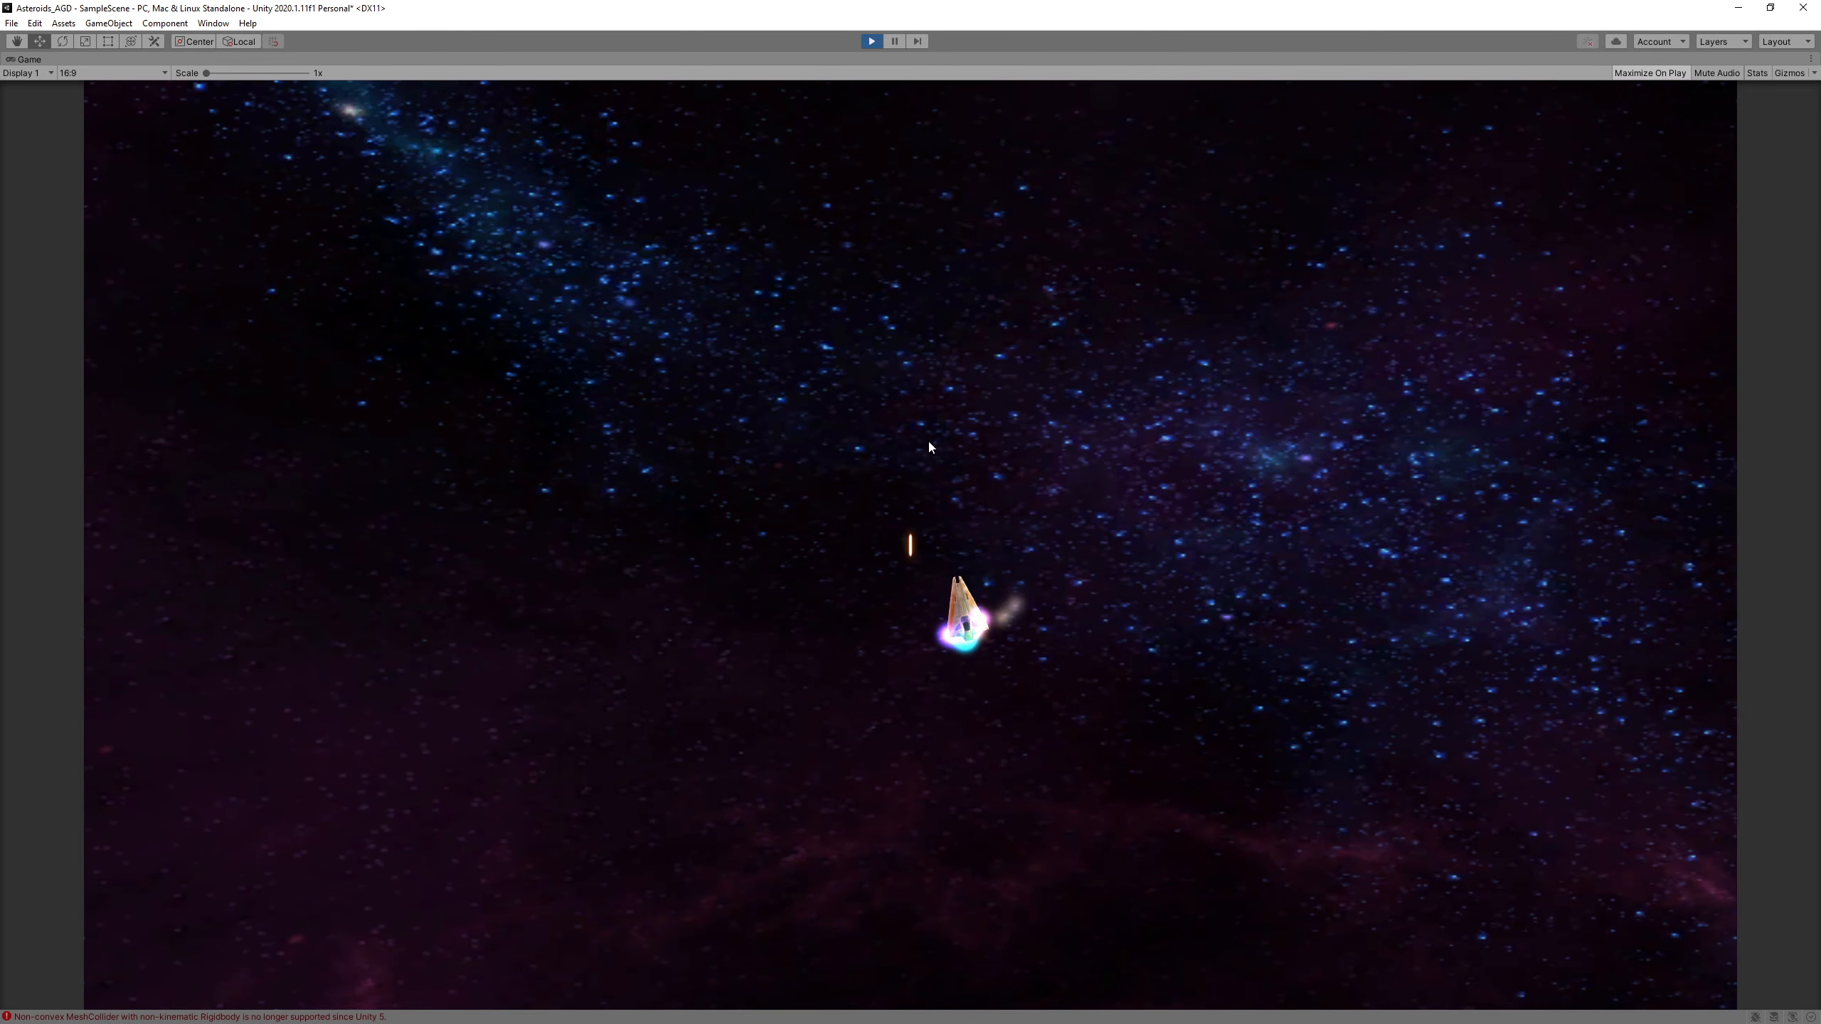
key("w")
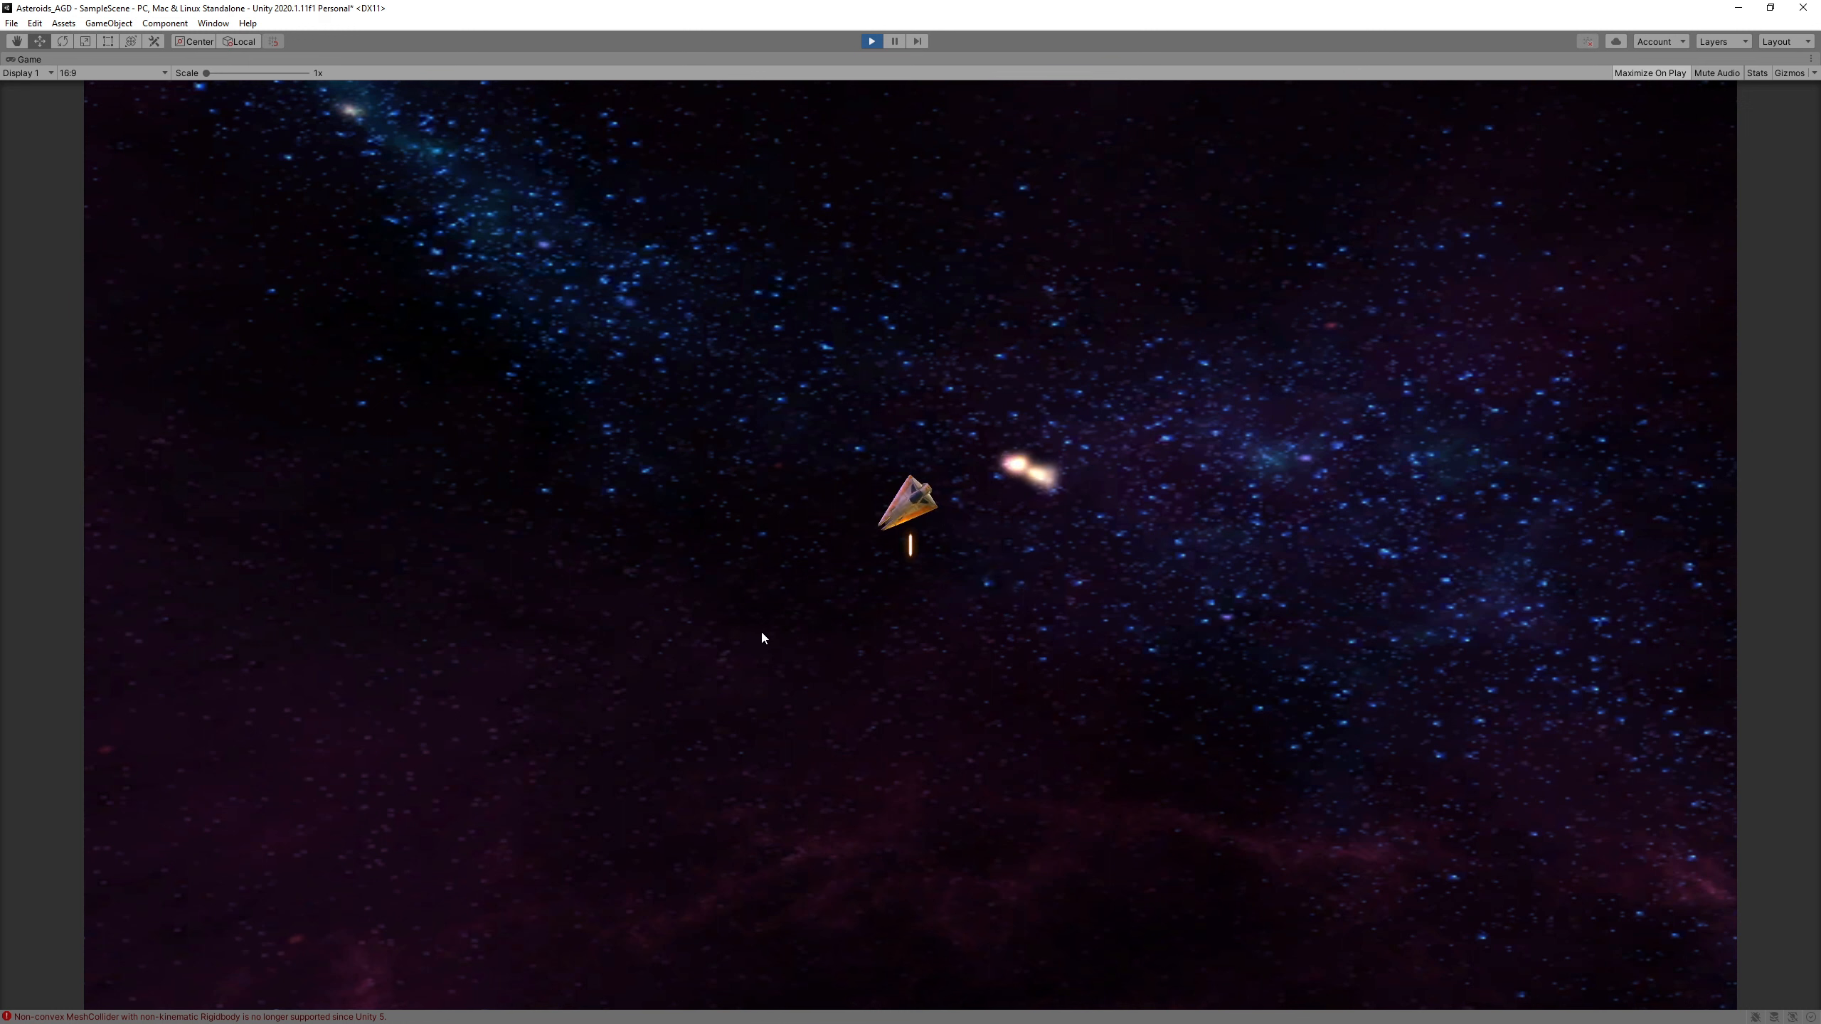
key("w")
key("w")
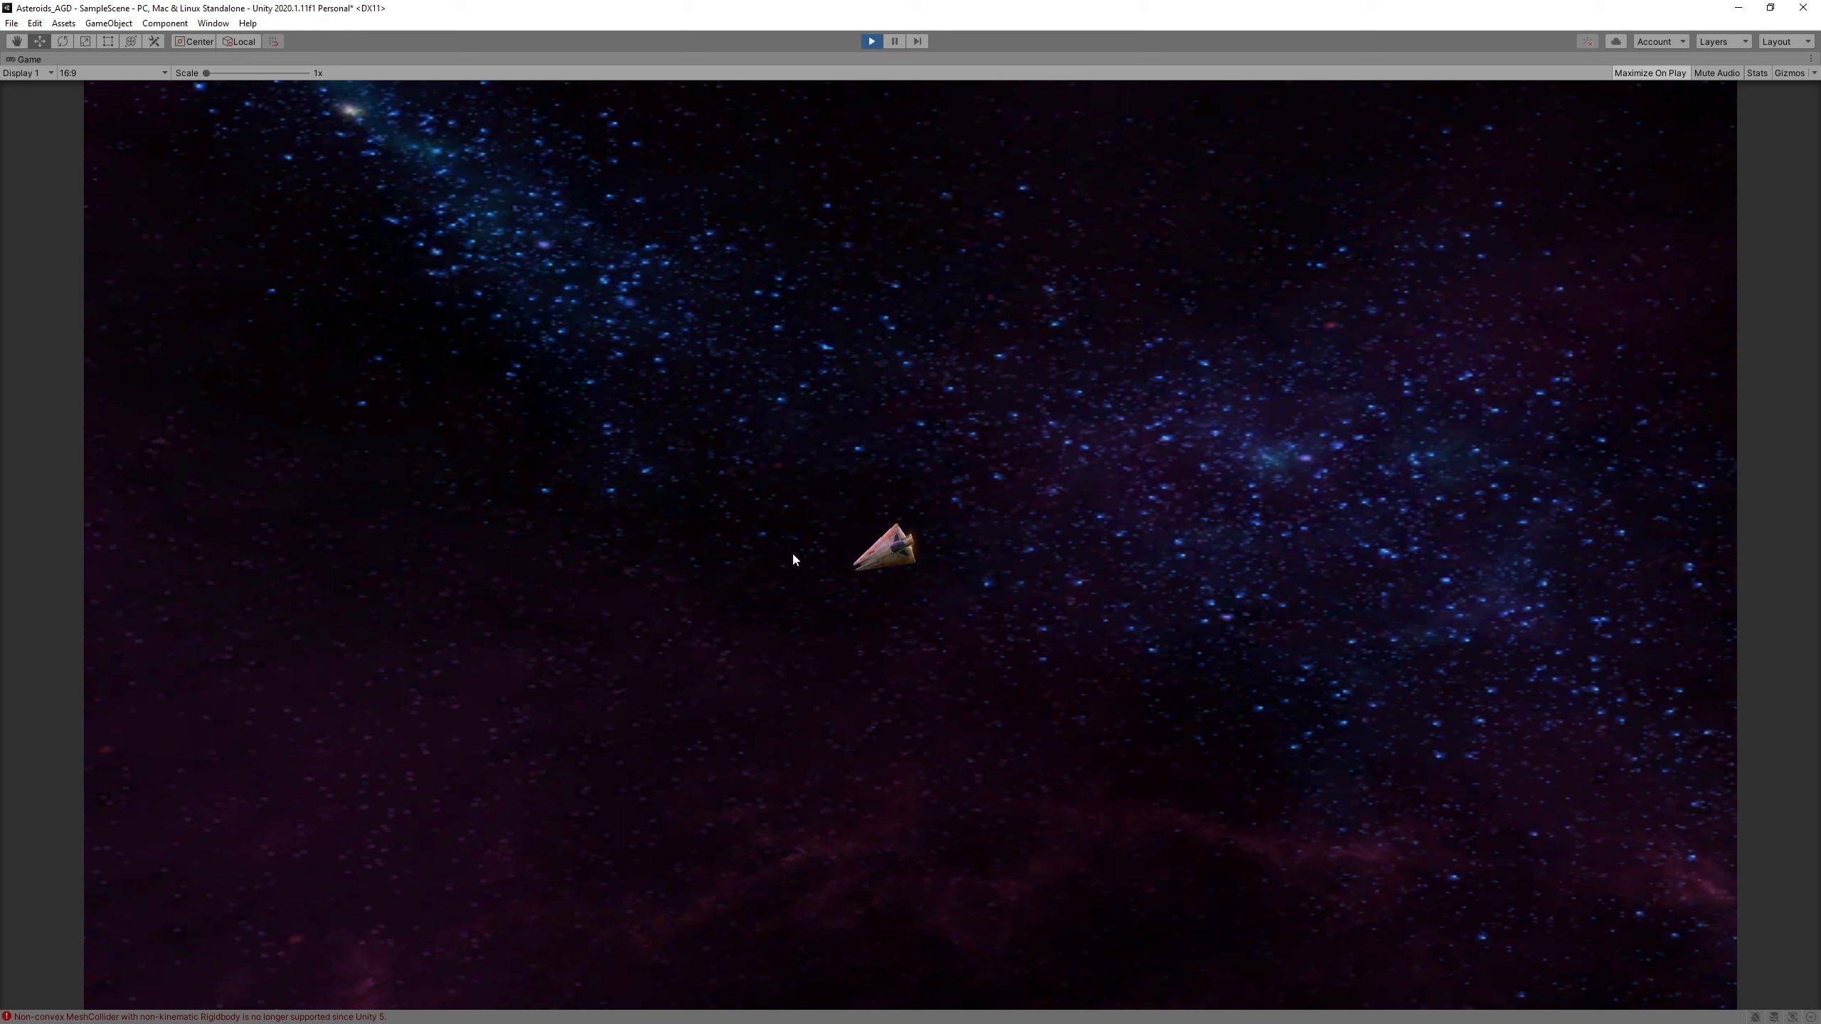
key("w")
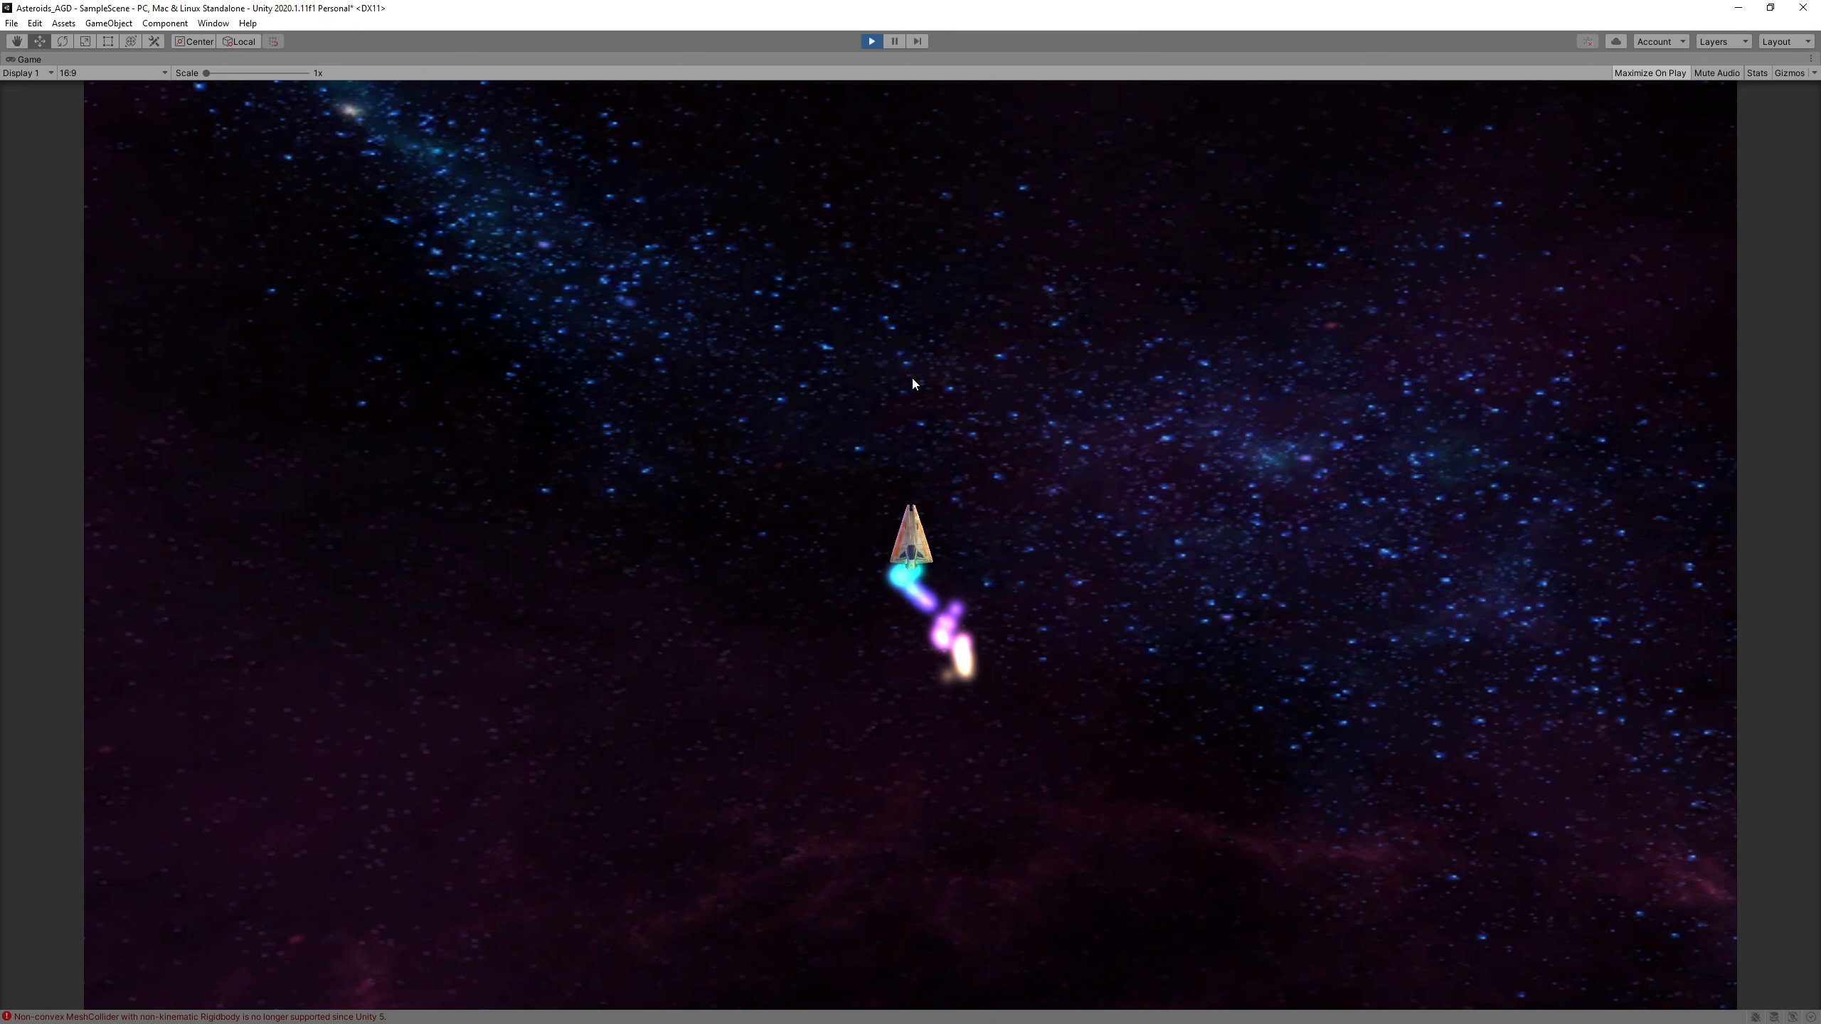
left_click(872, 41)
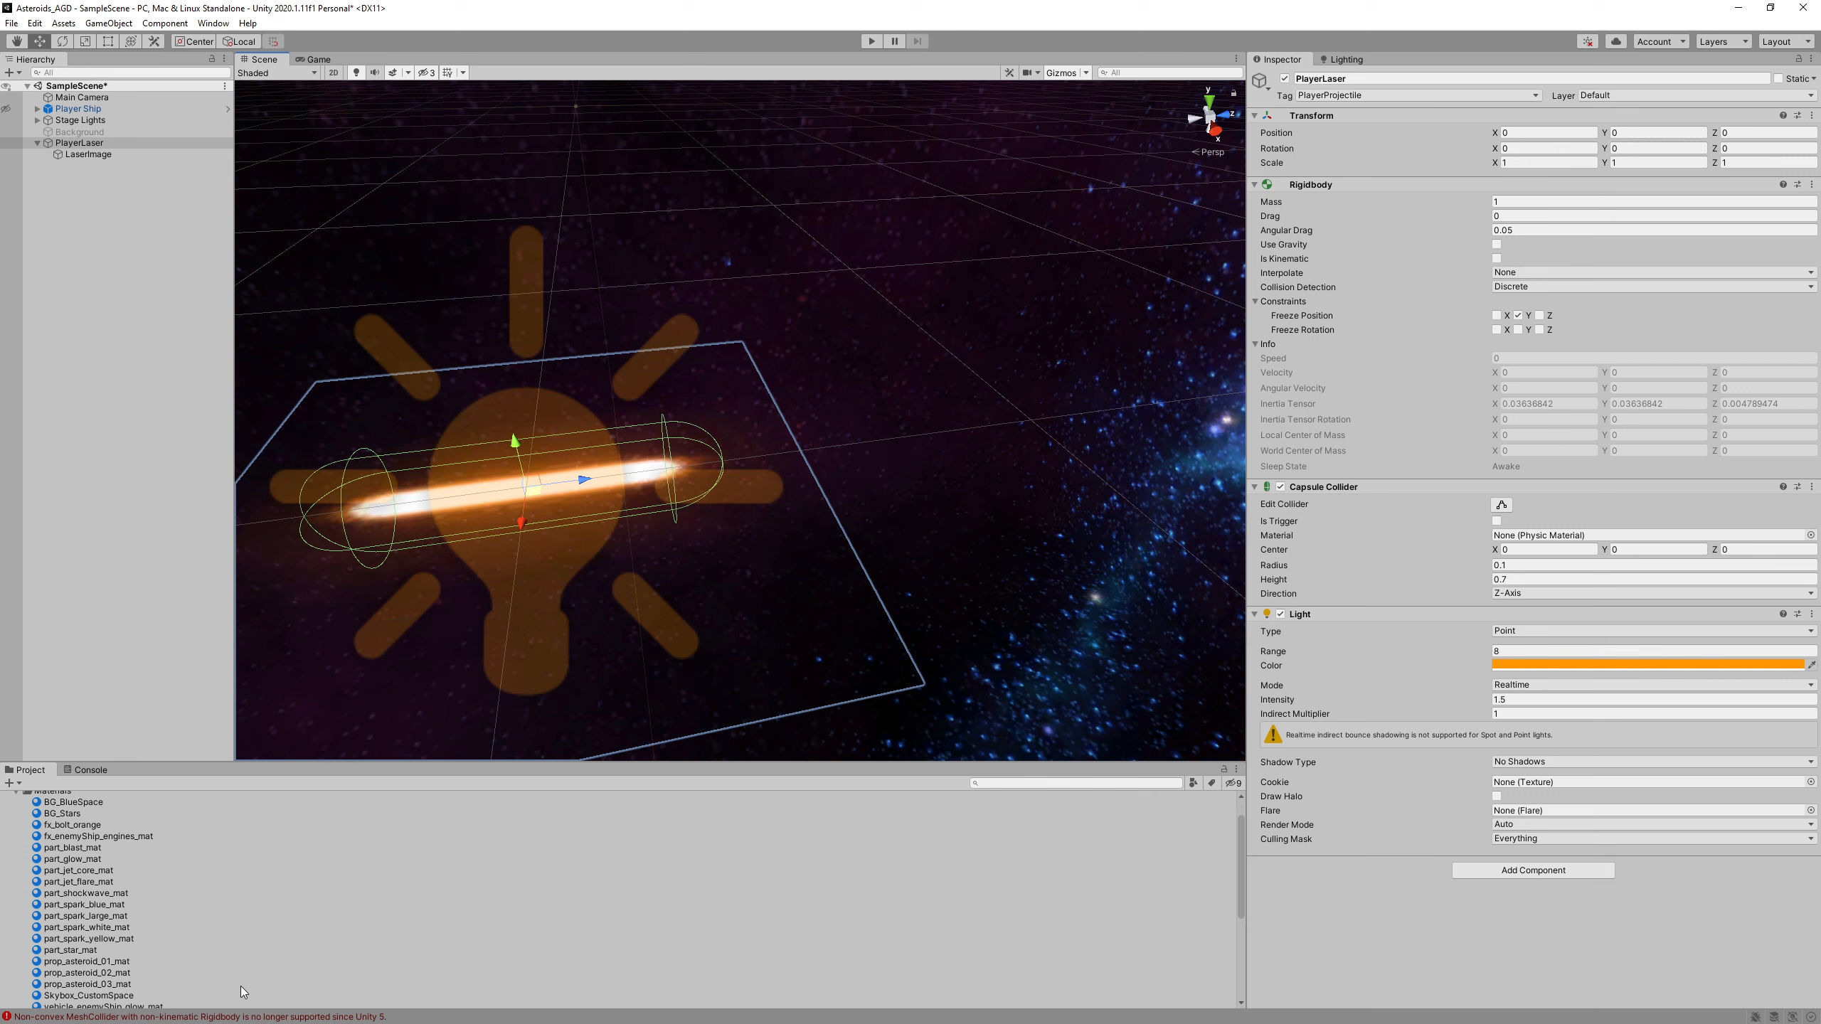
- Examine the console error and the LaserImage object it refers to, and run the scene again briefly
left_click(188, 1016)
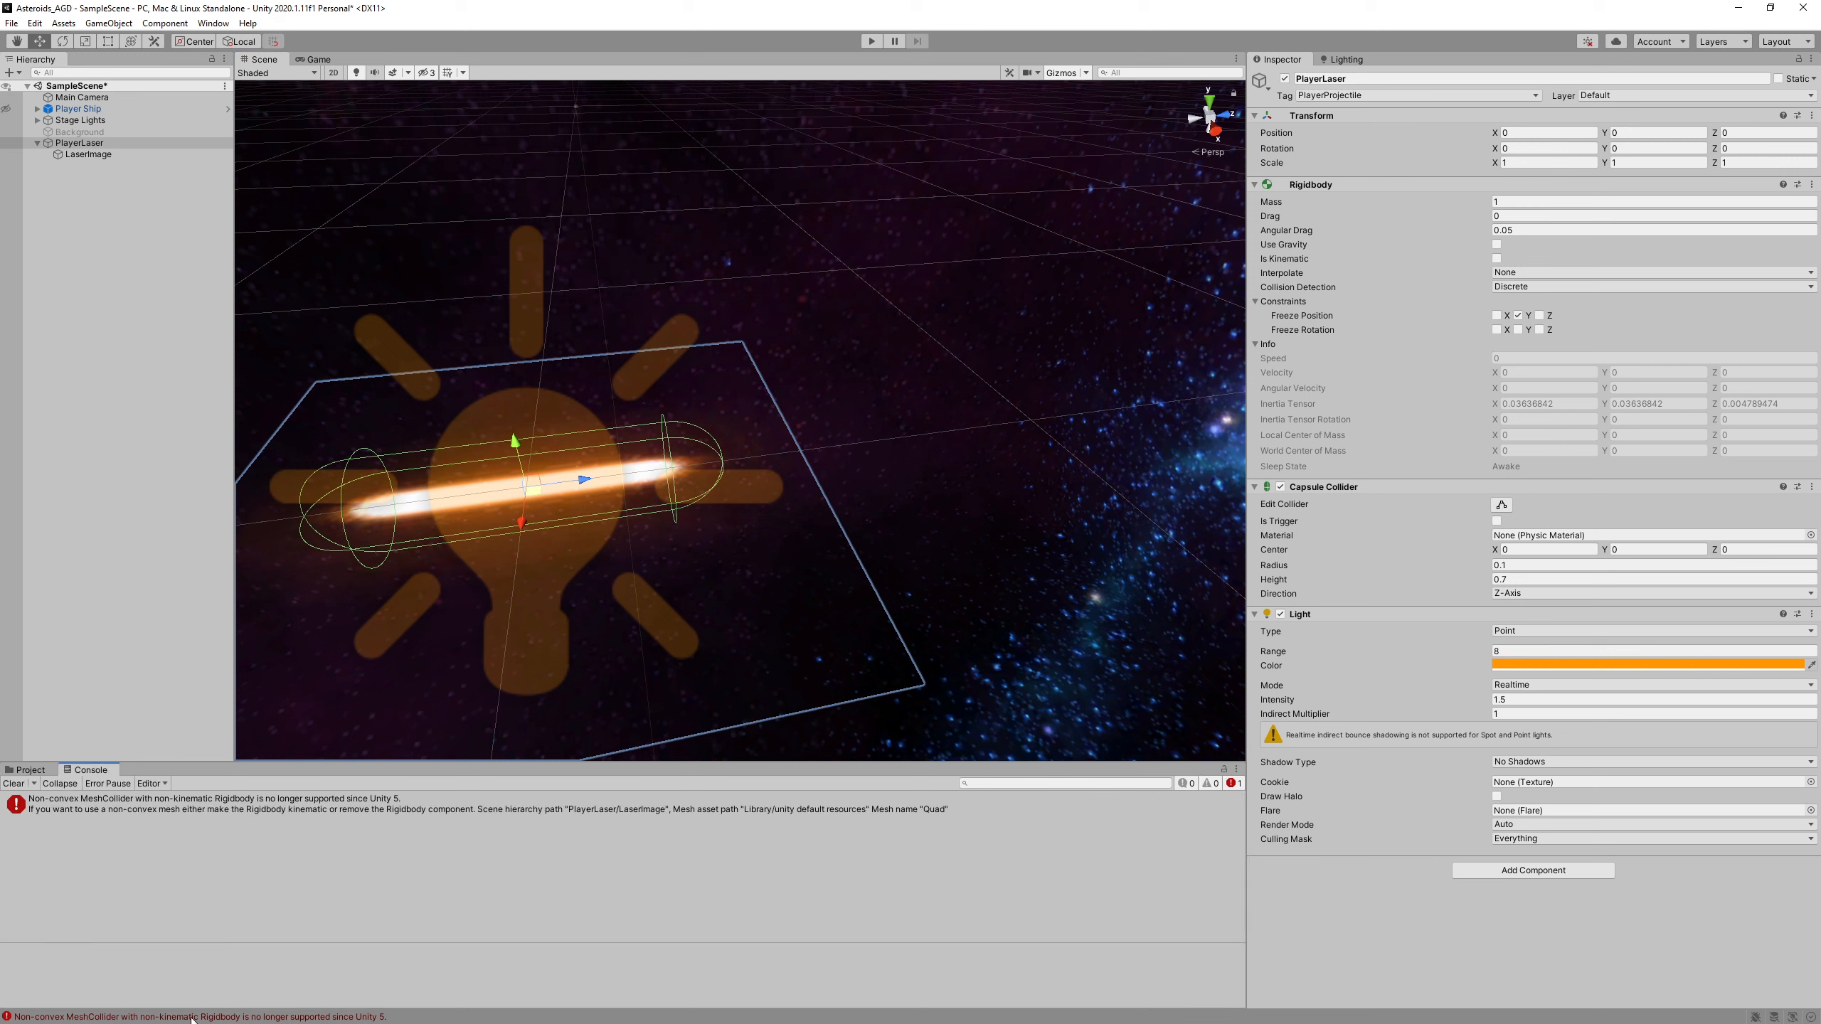
left_click(80, 814)
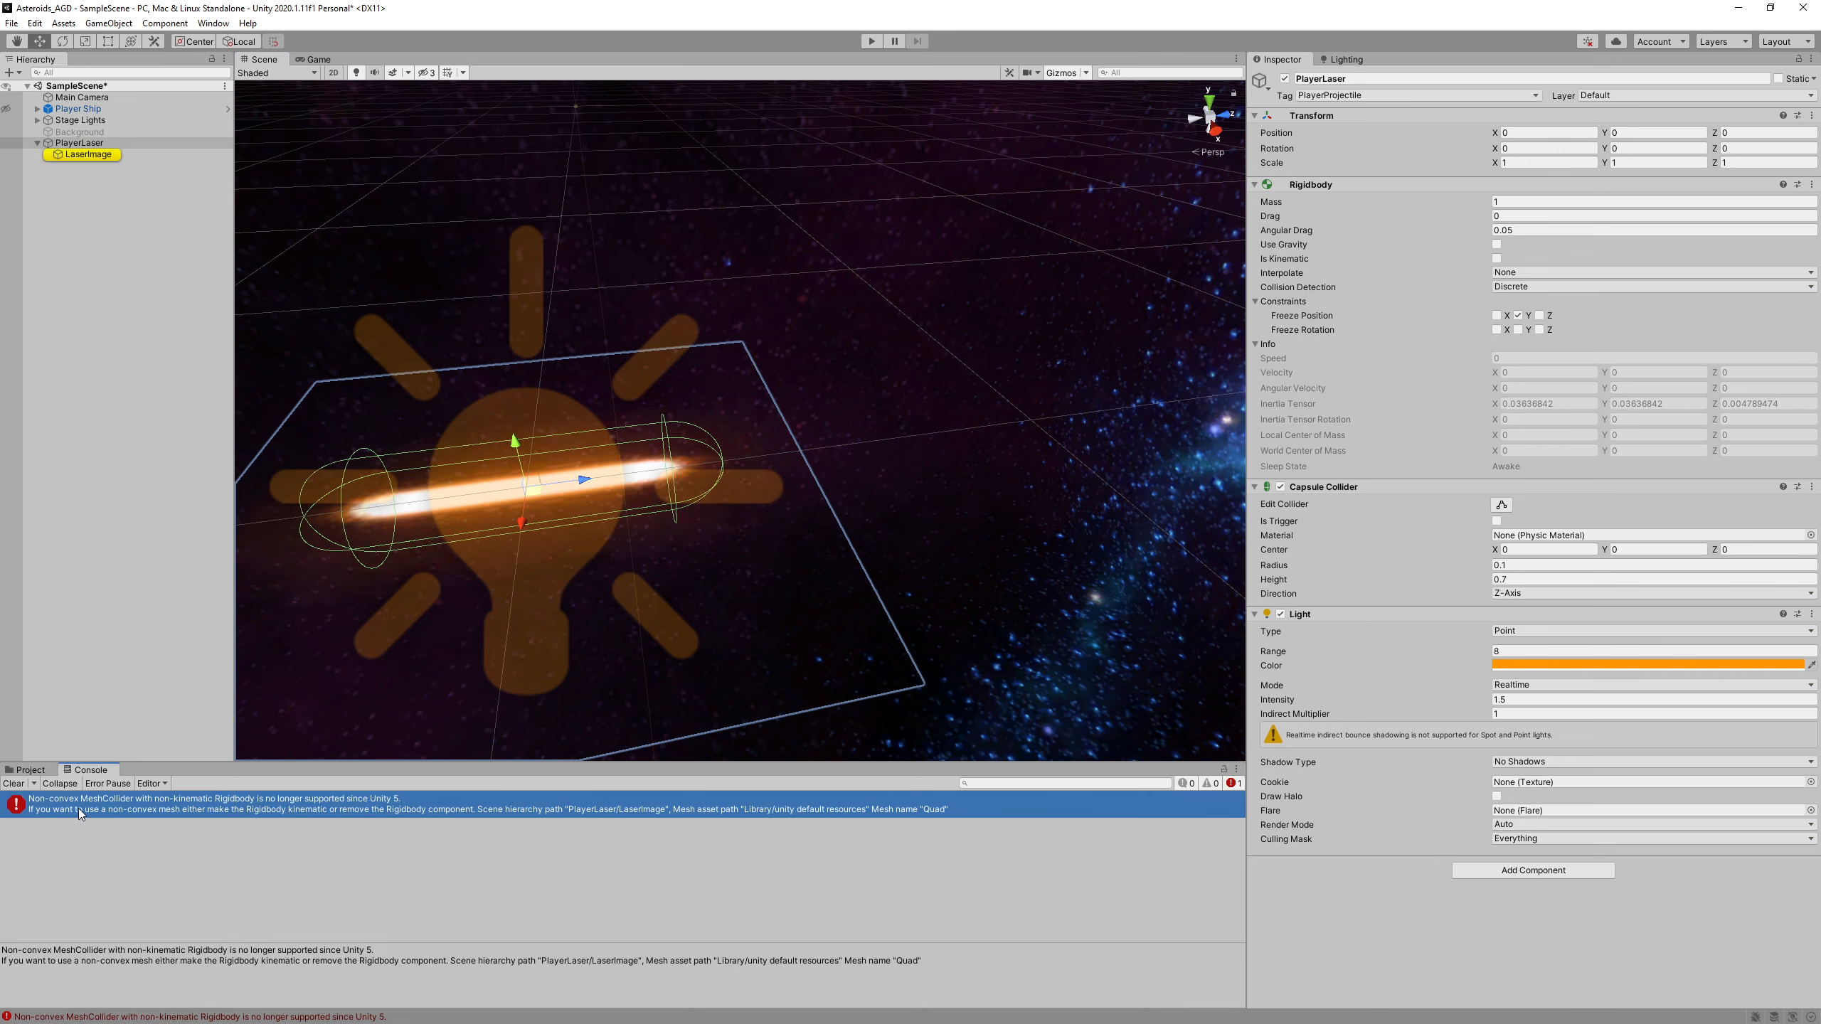
left_click(89, 155)
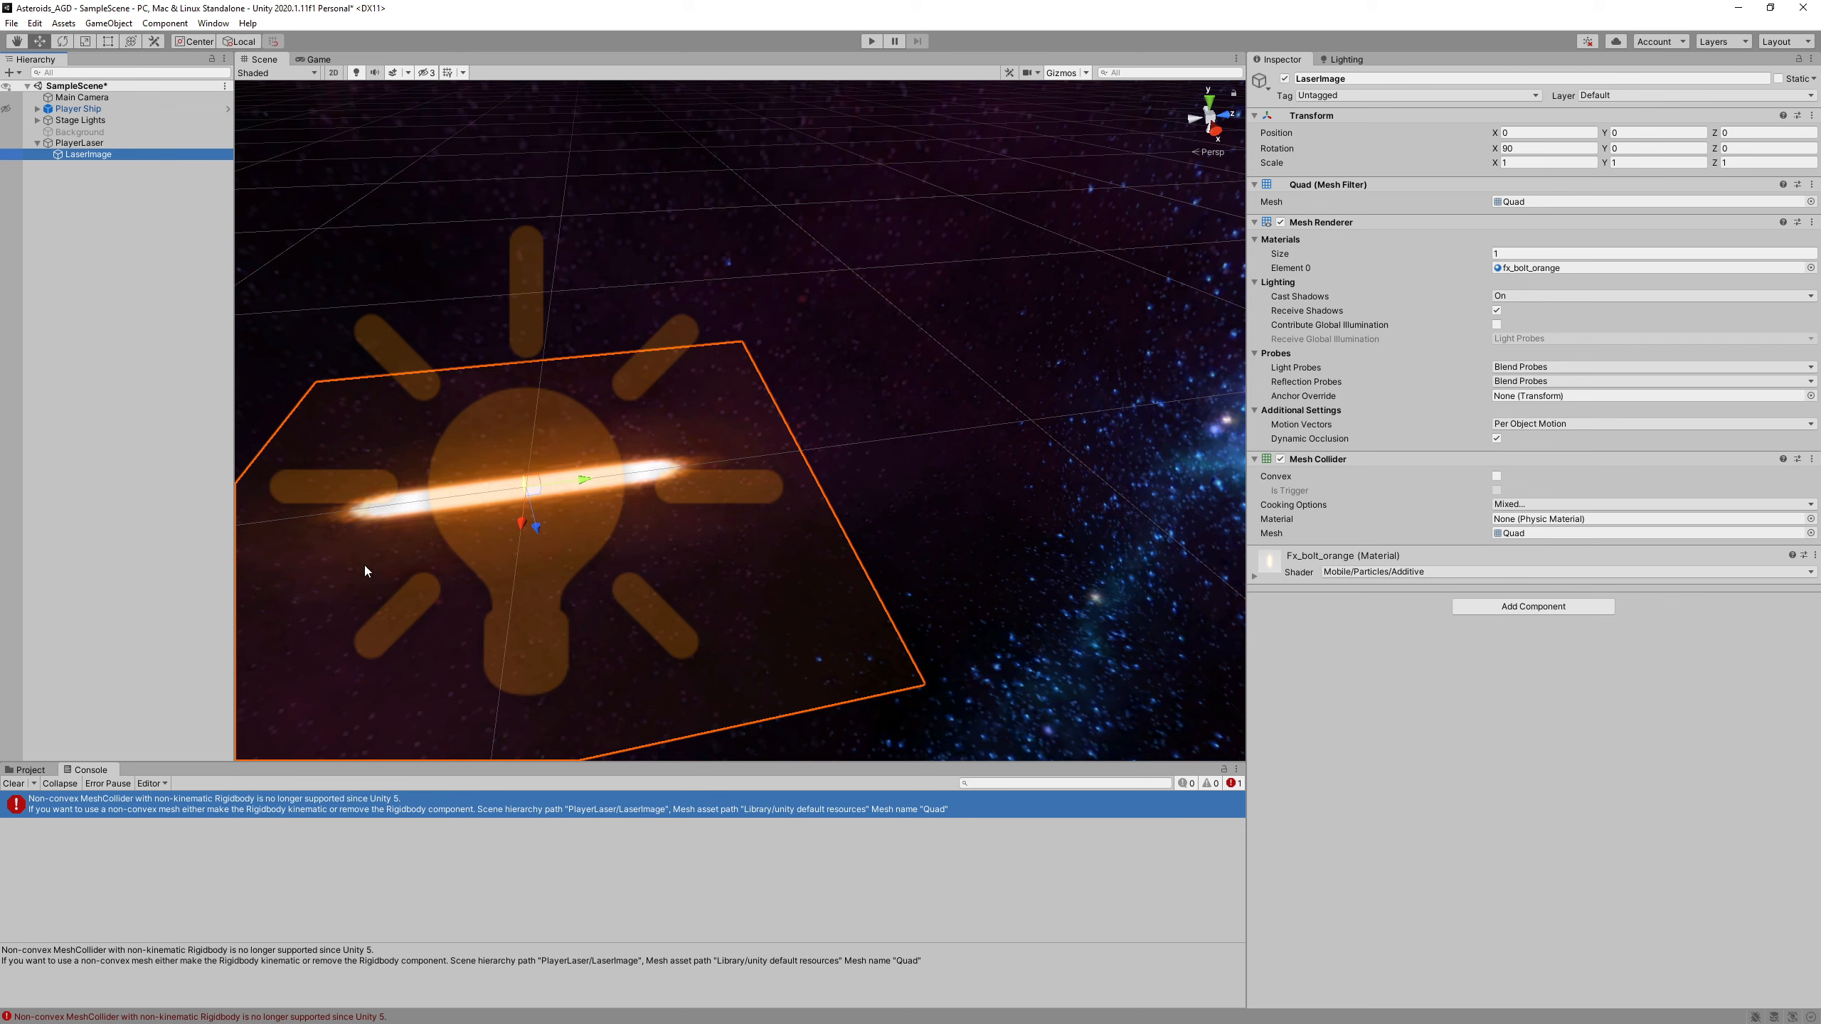
key("ctrl+p")
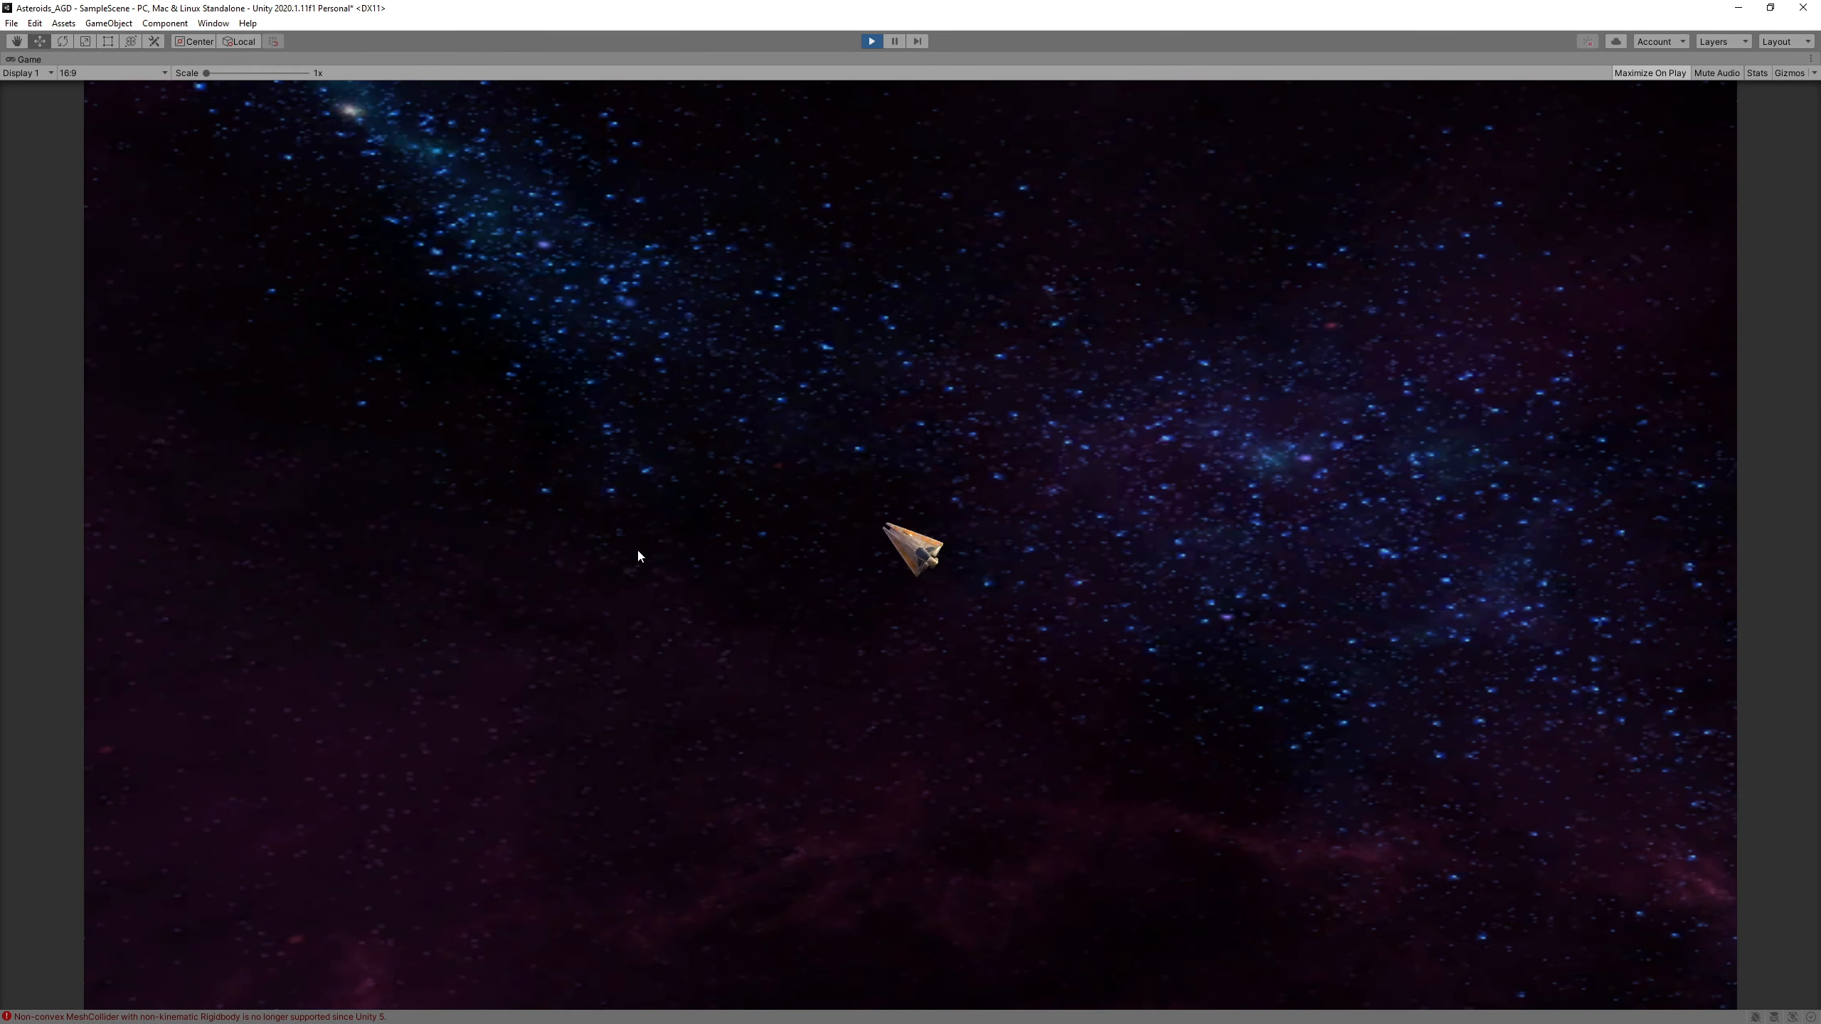
left_click(872, 41)
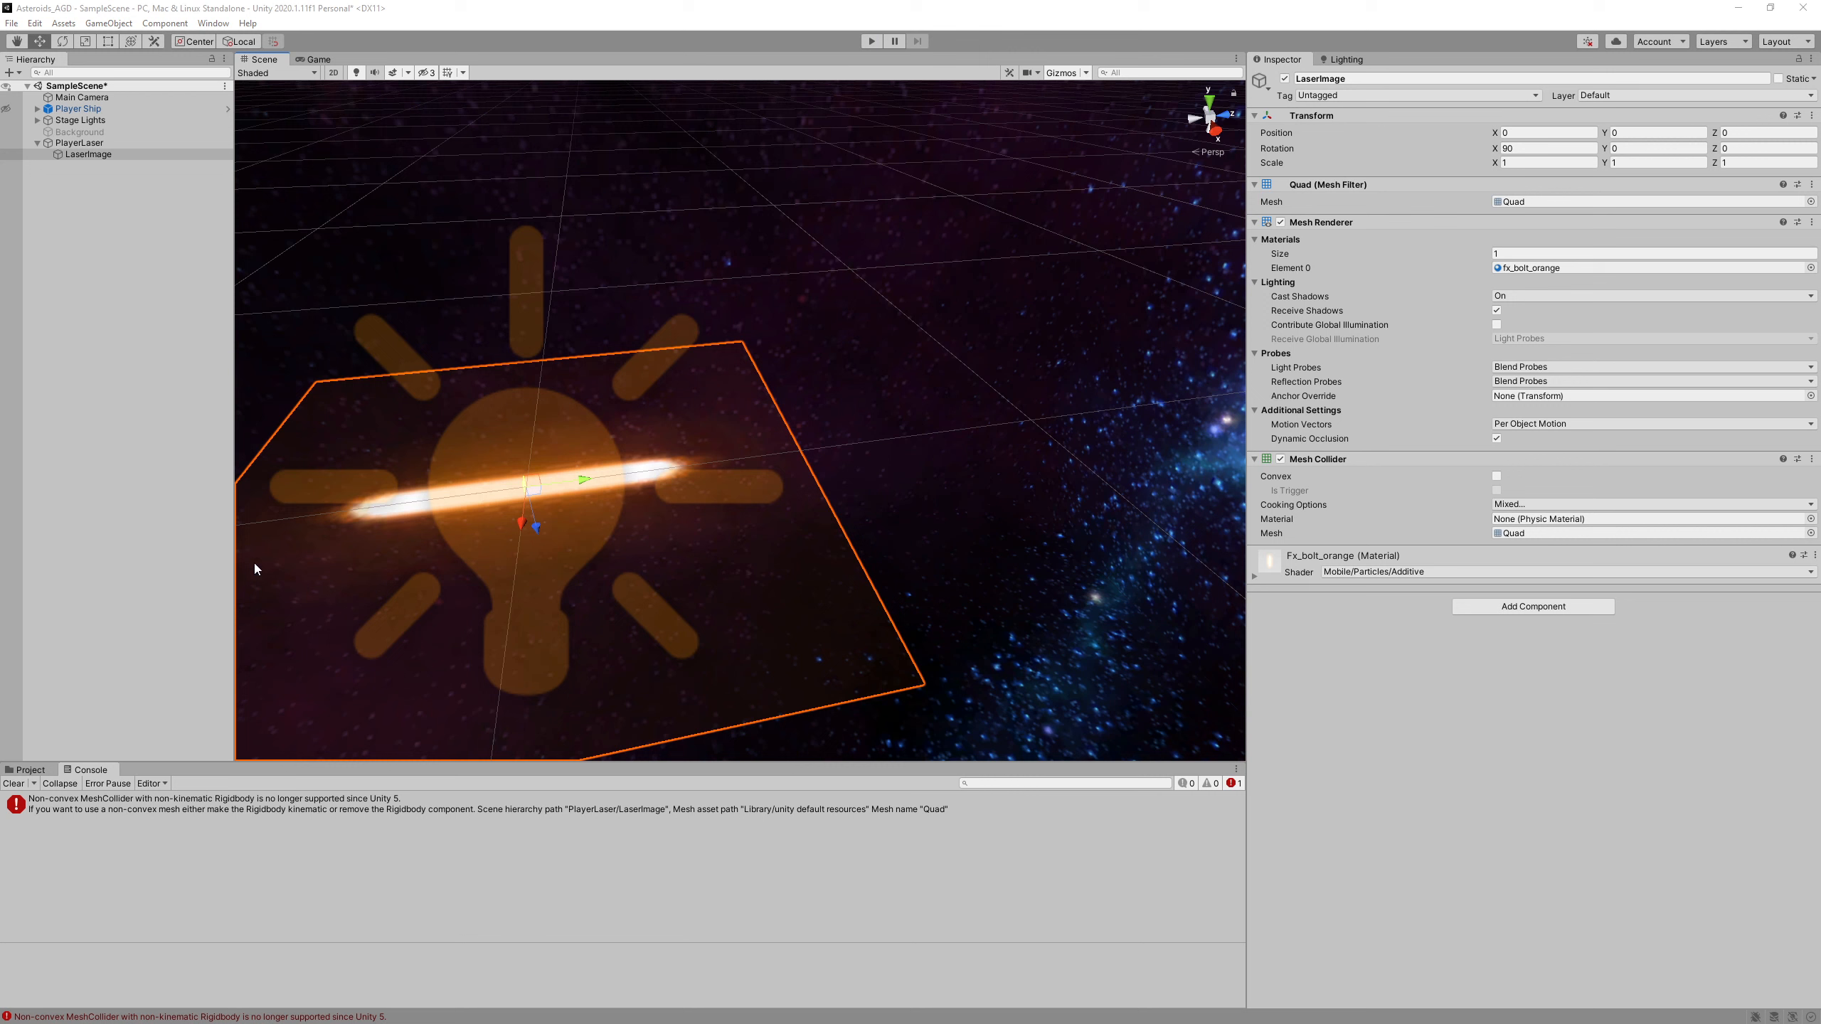
- Remove the Mesh Collider component from the LaserImage child object
left_click(84, 154)
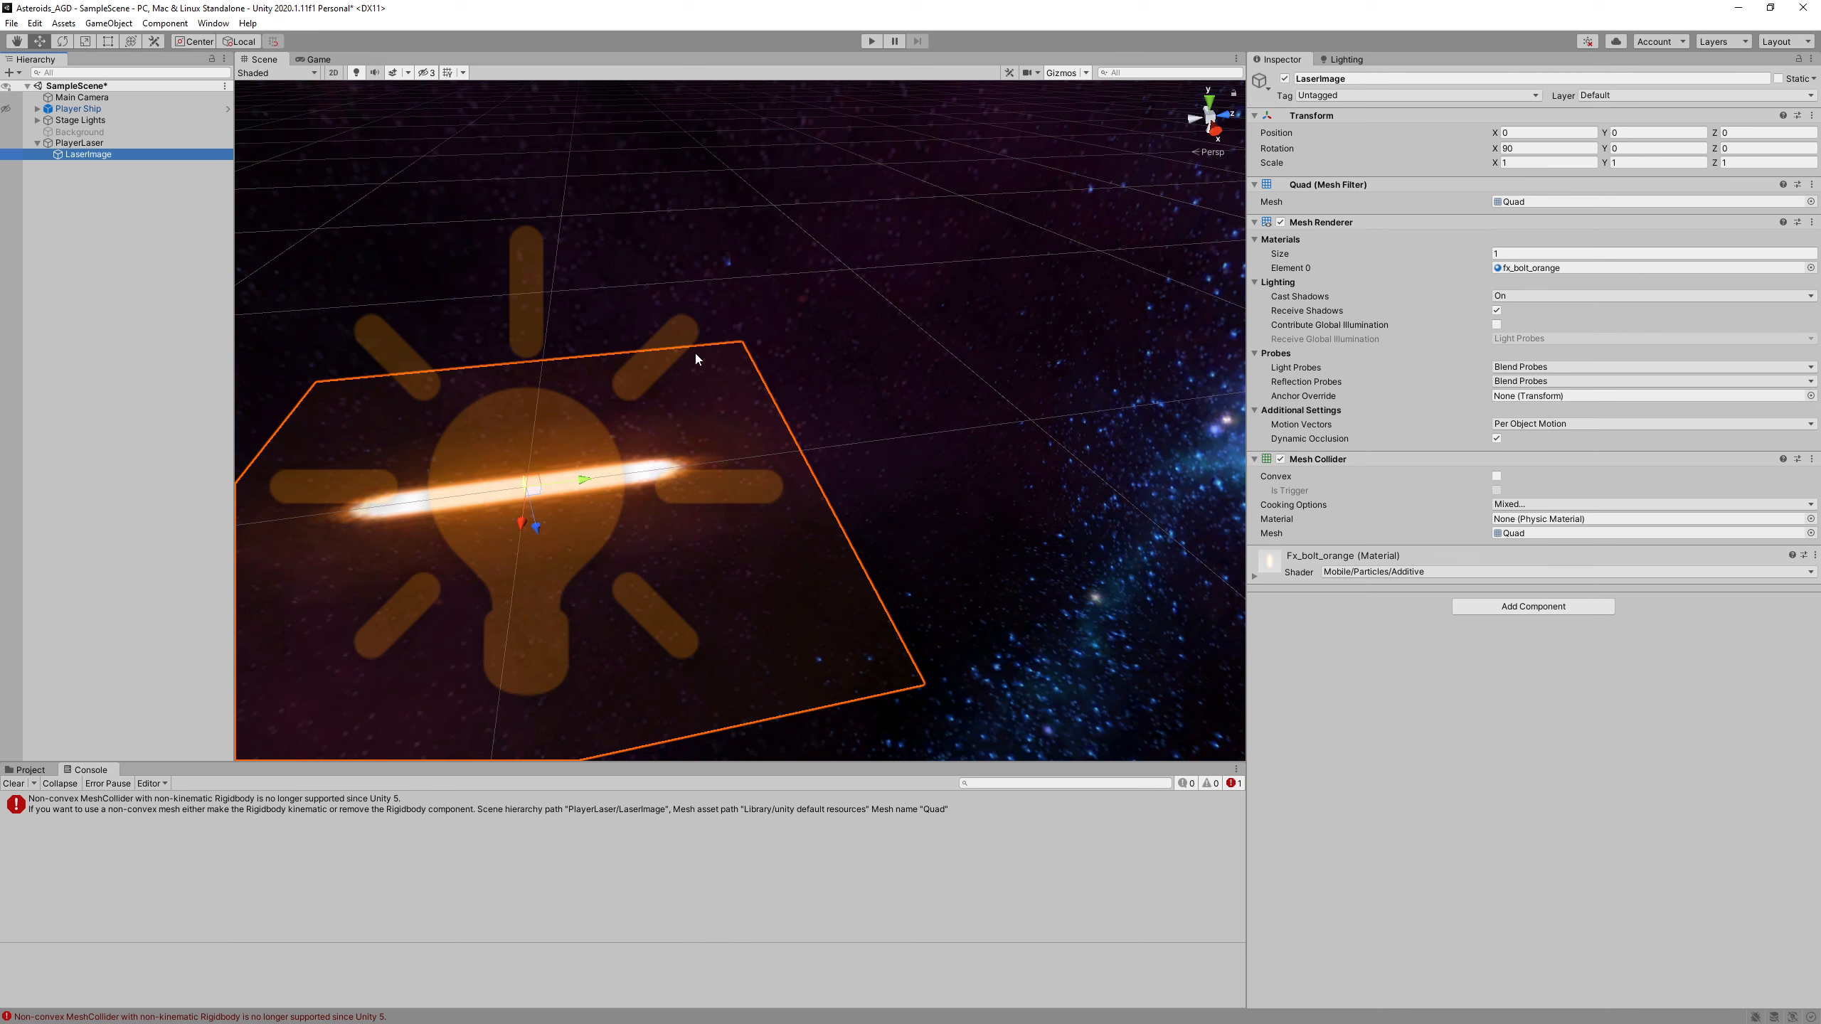
left_click(97, 146)
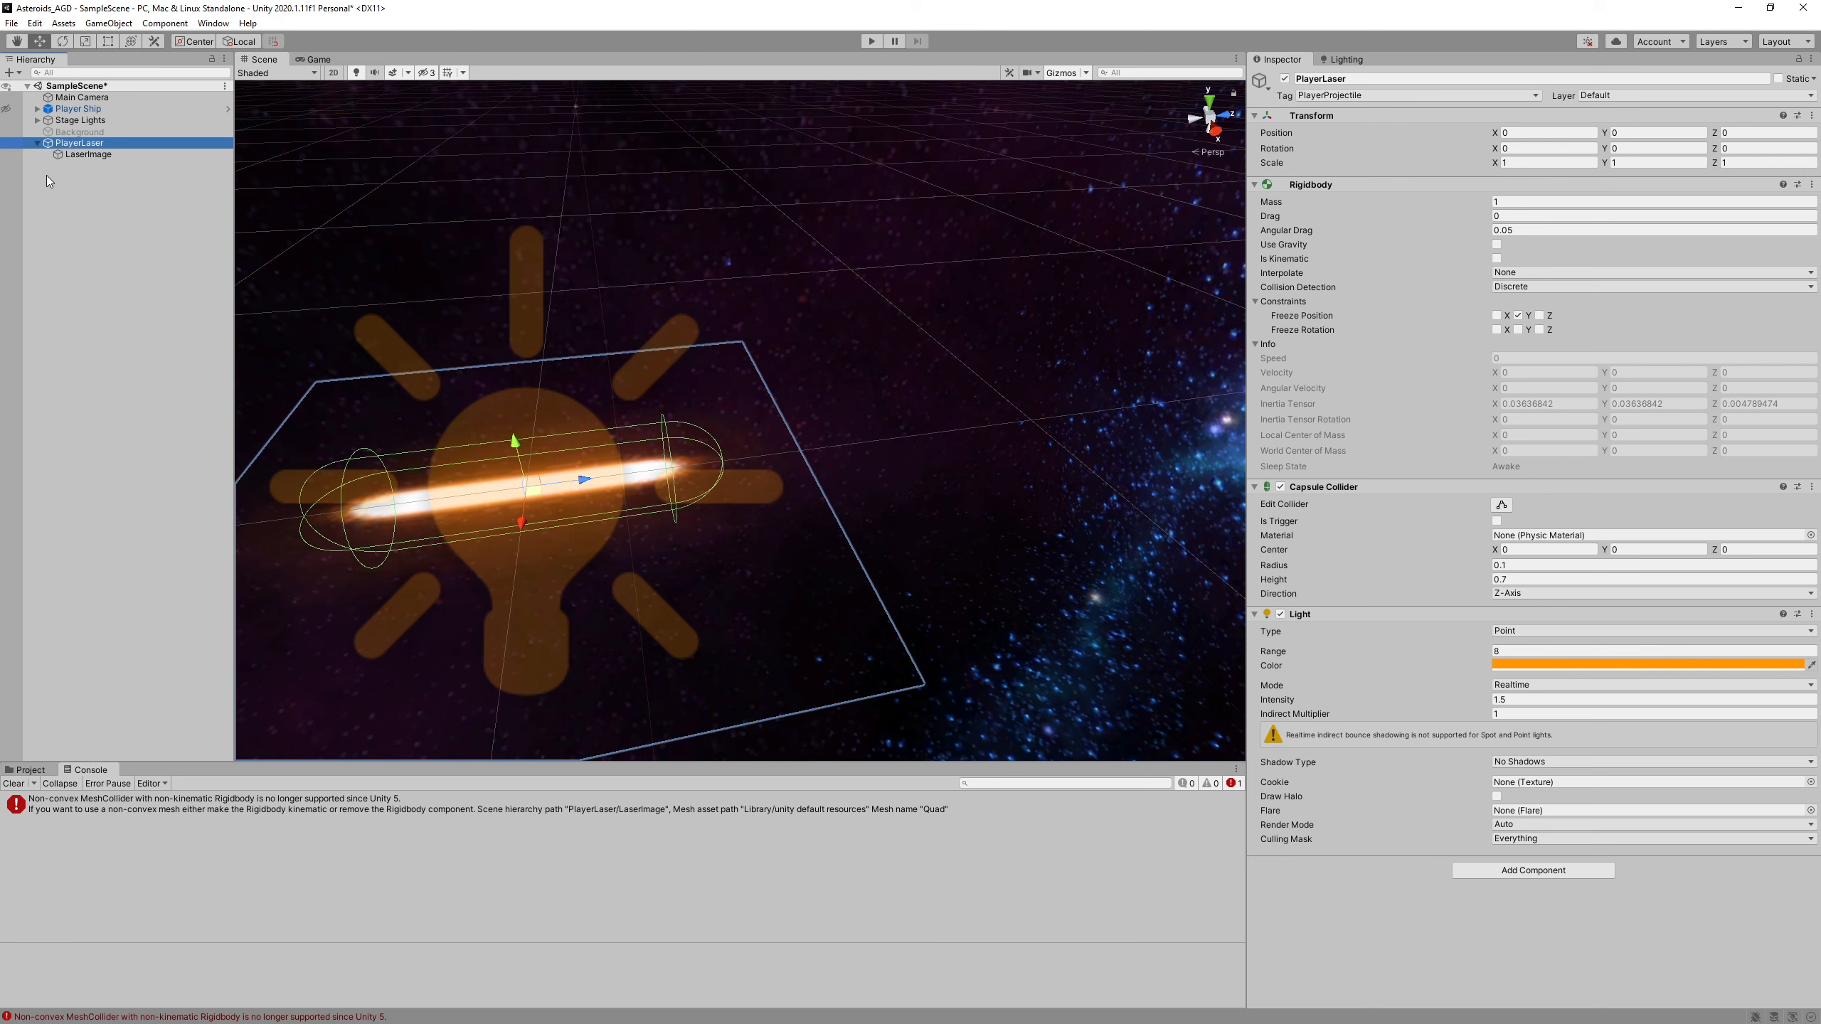
left_click(74, 156)
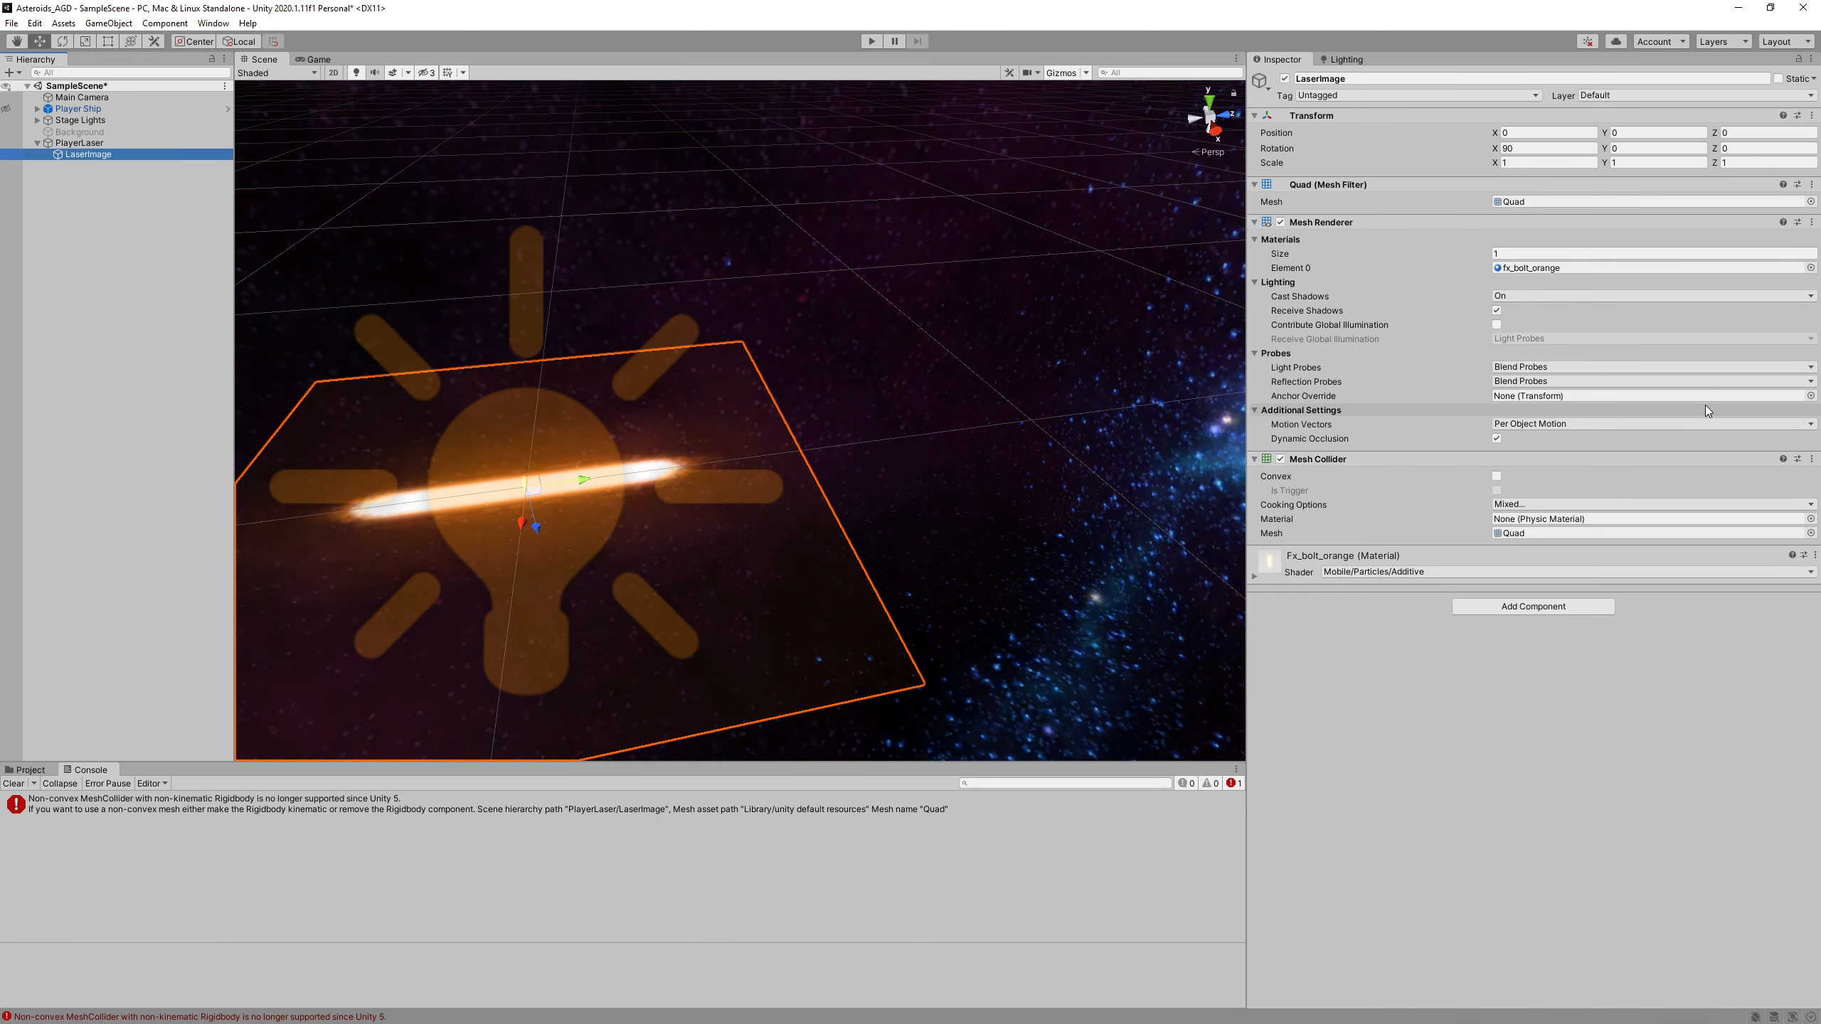
left_click(1812, 459)
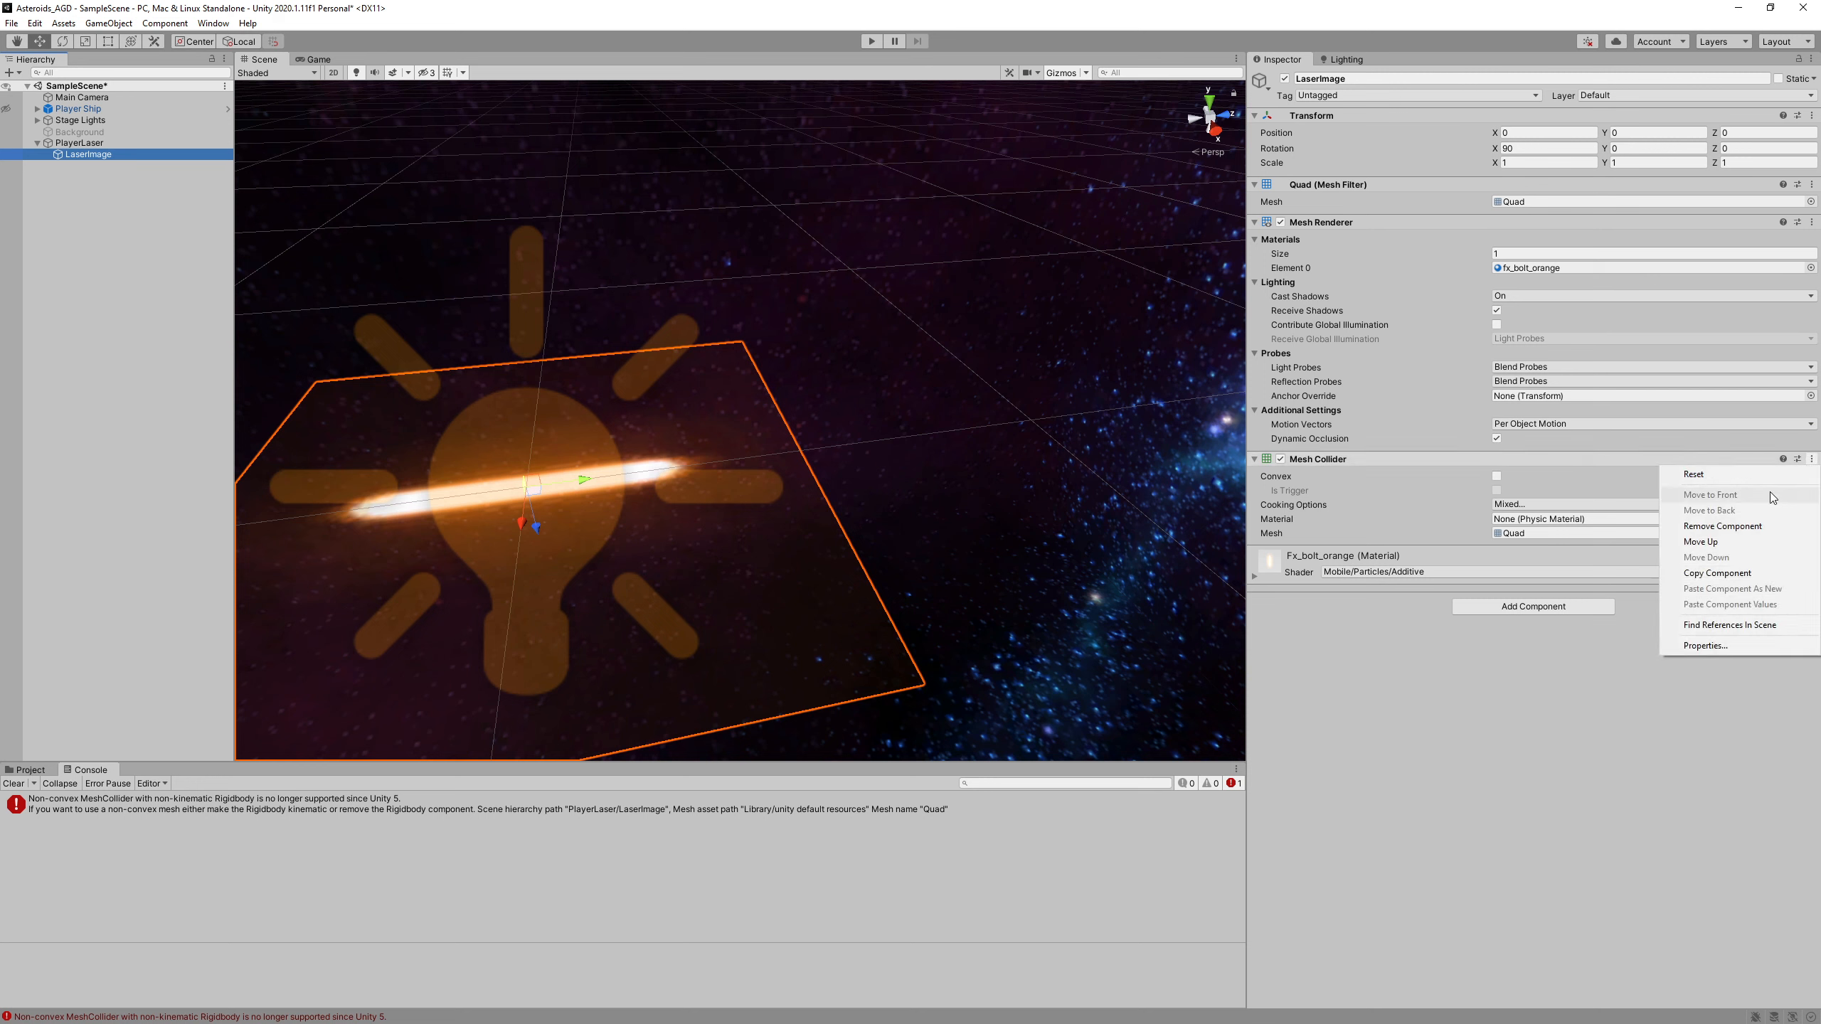
left_click(1741, 527)
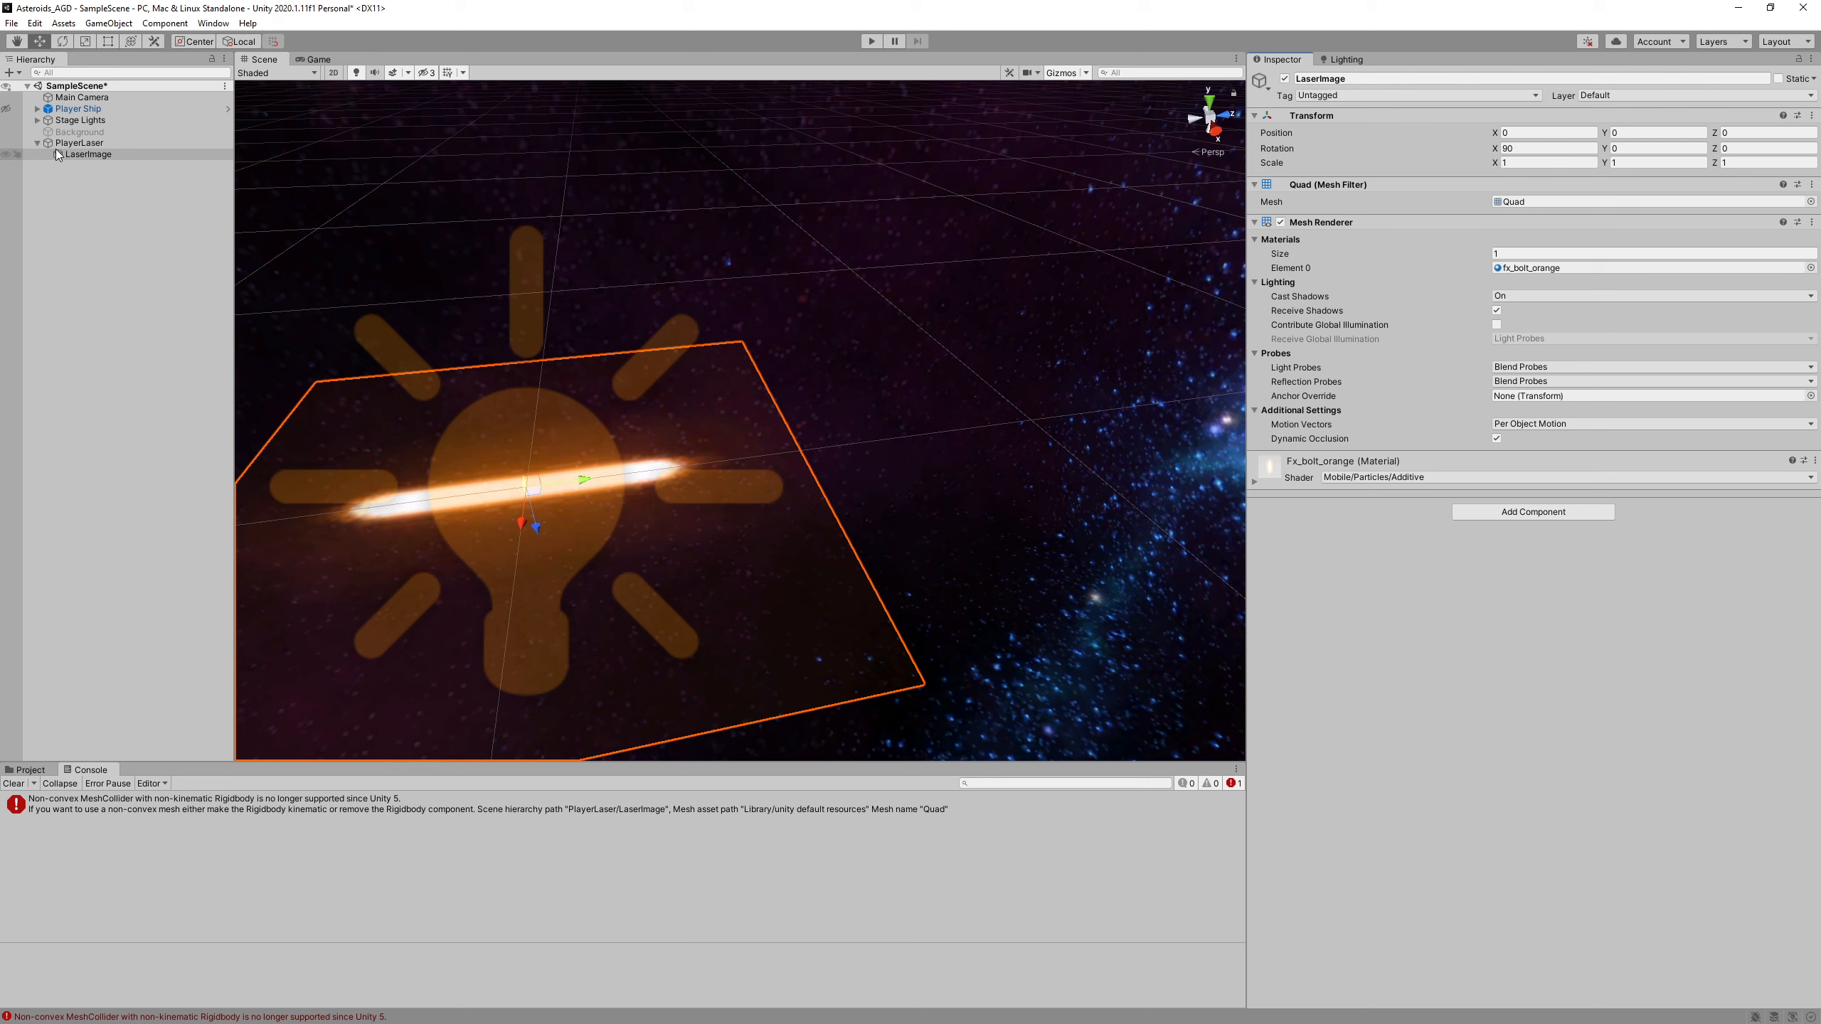
- Enable Is Trigger on PlayerLaser's Capsule Collider
left_click(87, 143)
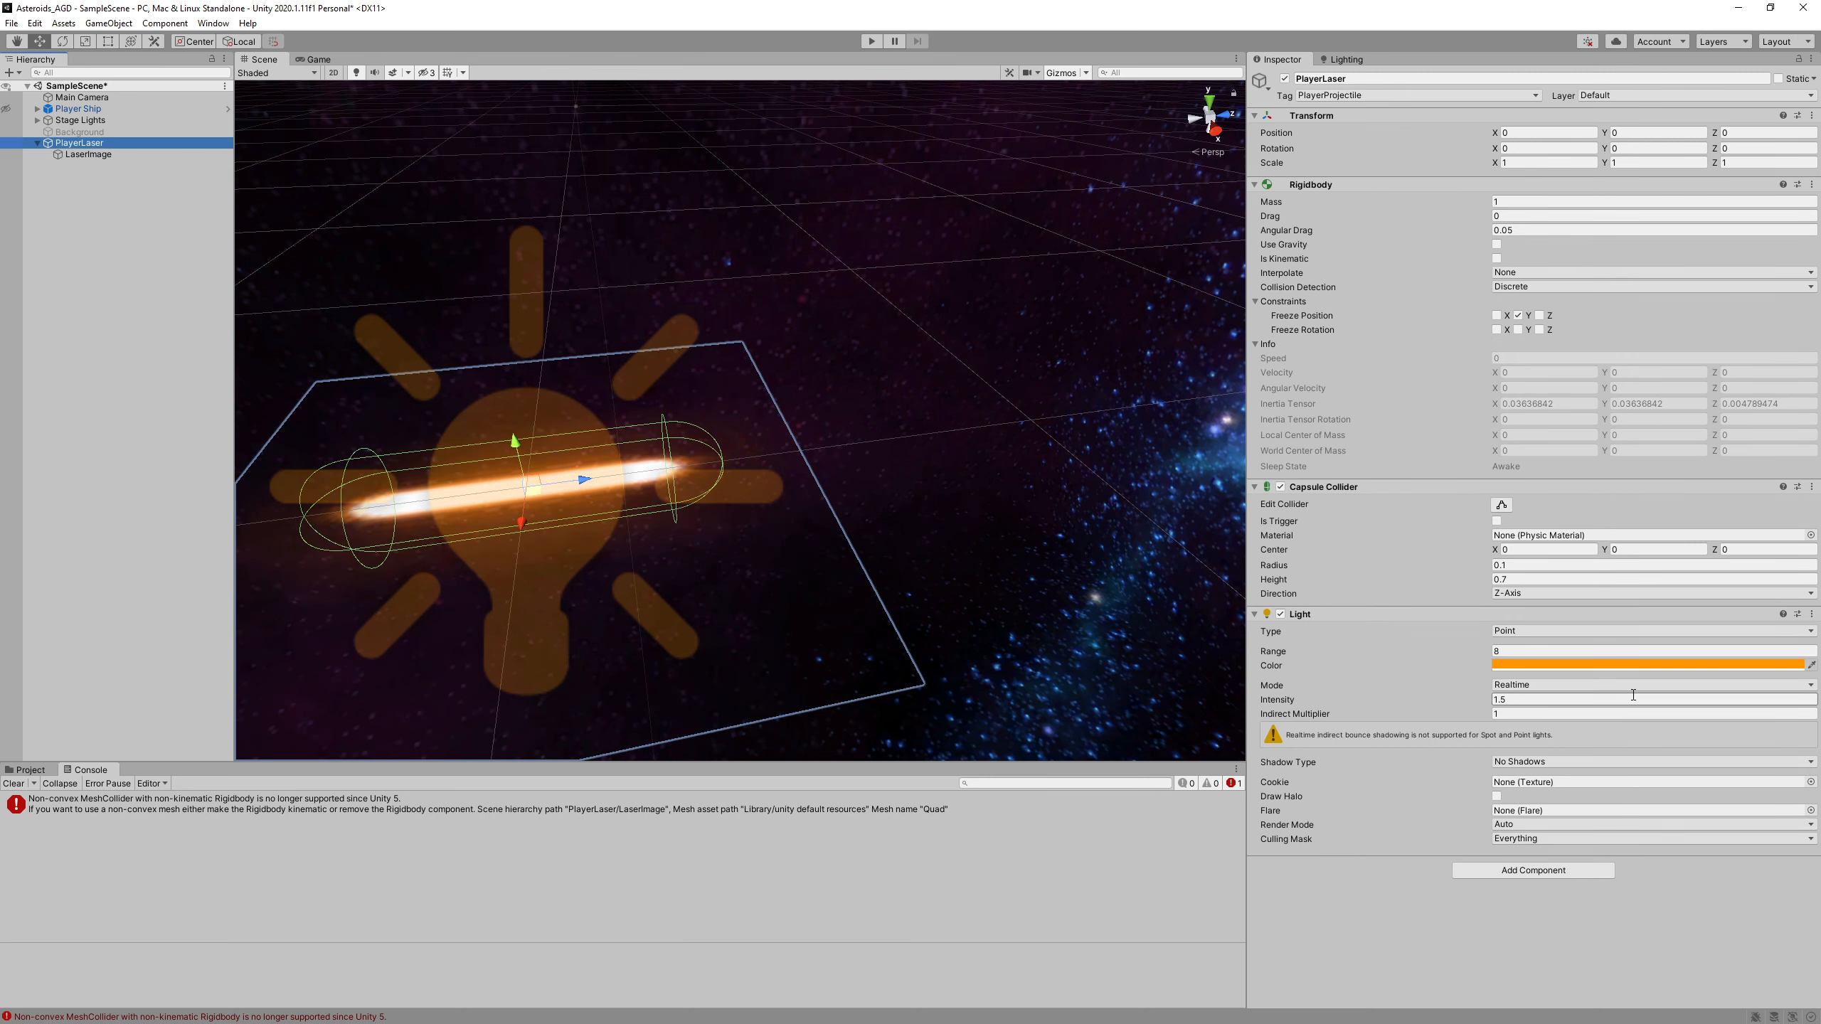
left_click(1497, 522)
left_click(1497, 522)
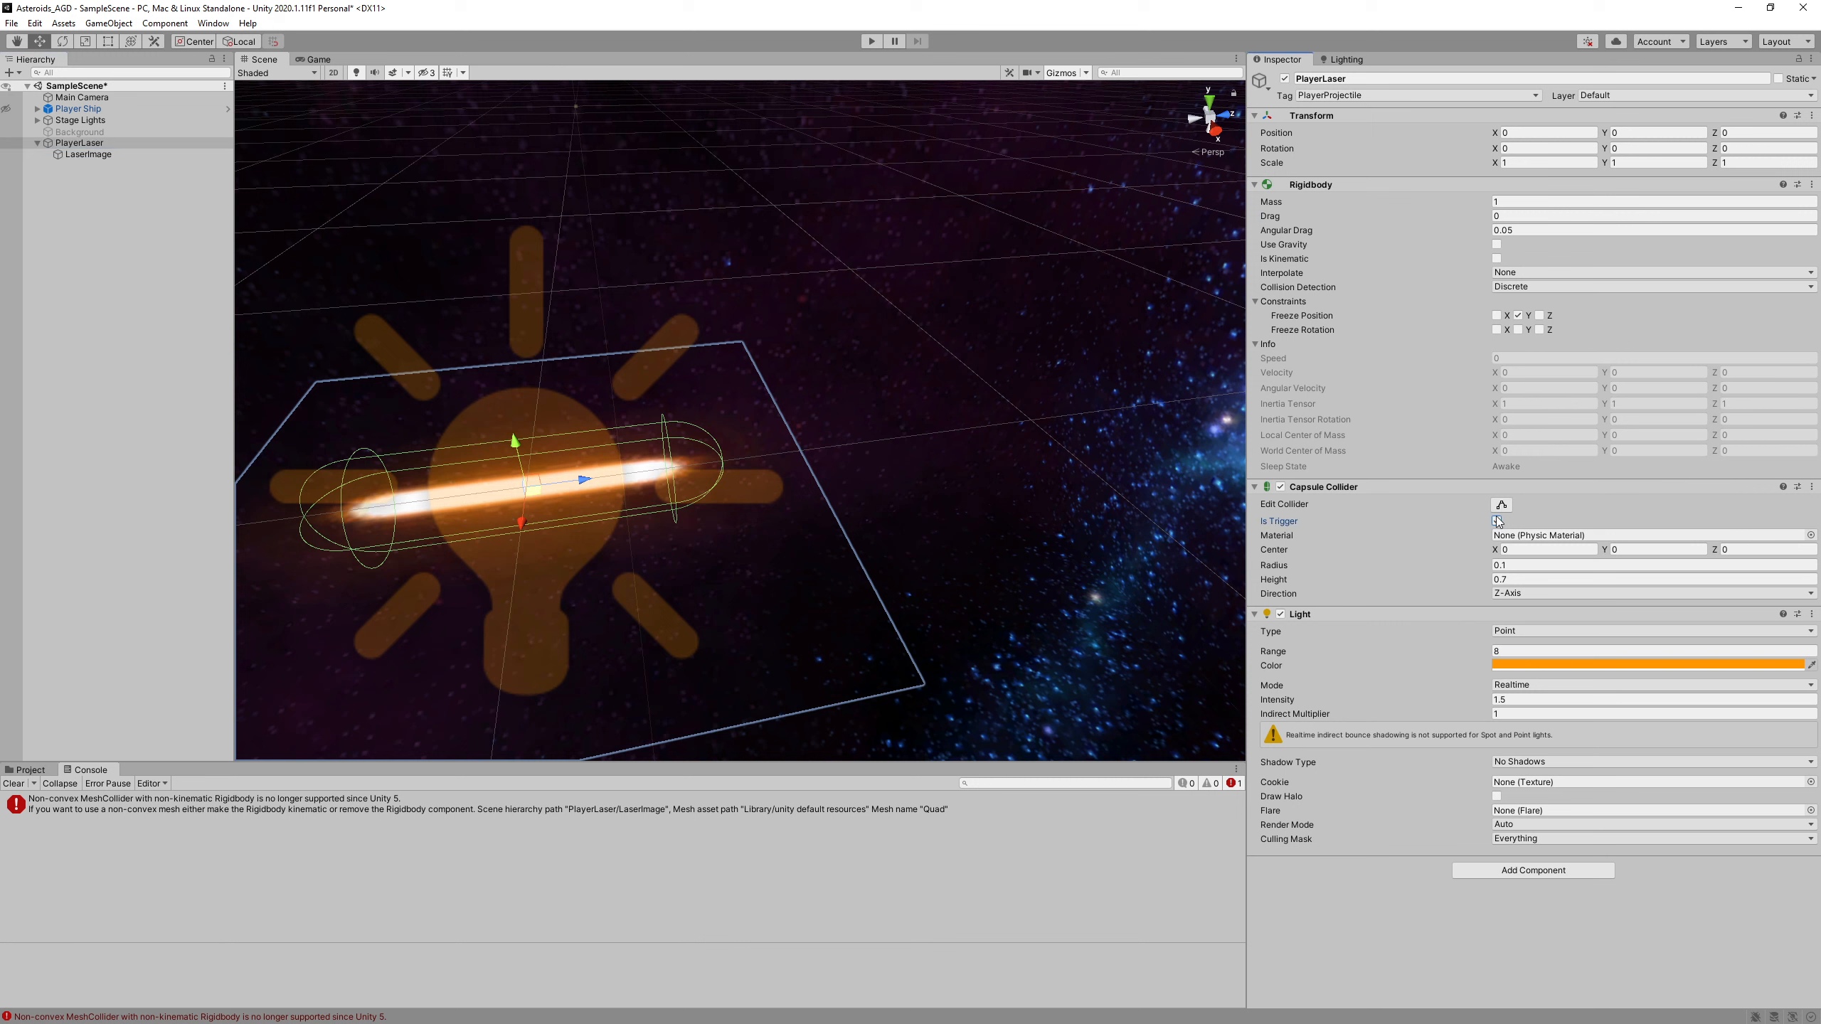
left_click(1496, 522)
- Play-test the scene by flying the ship forward past the laser bolt, and stop the game
left_click(873, 41)
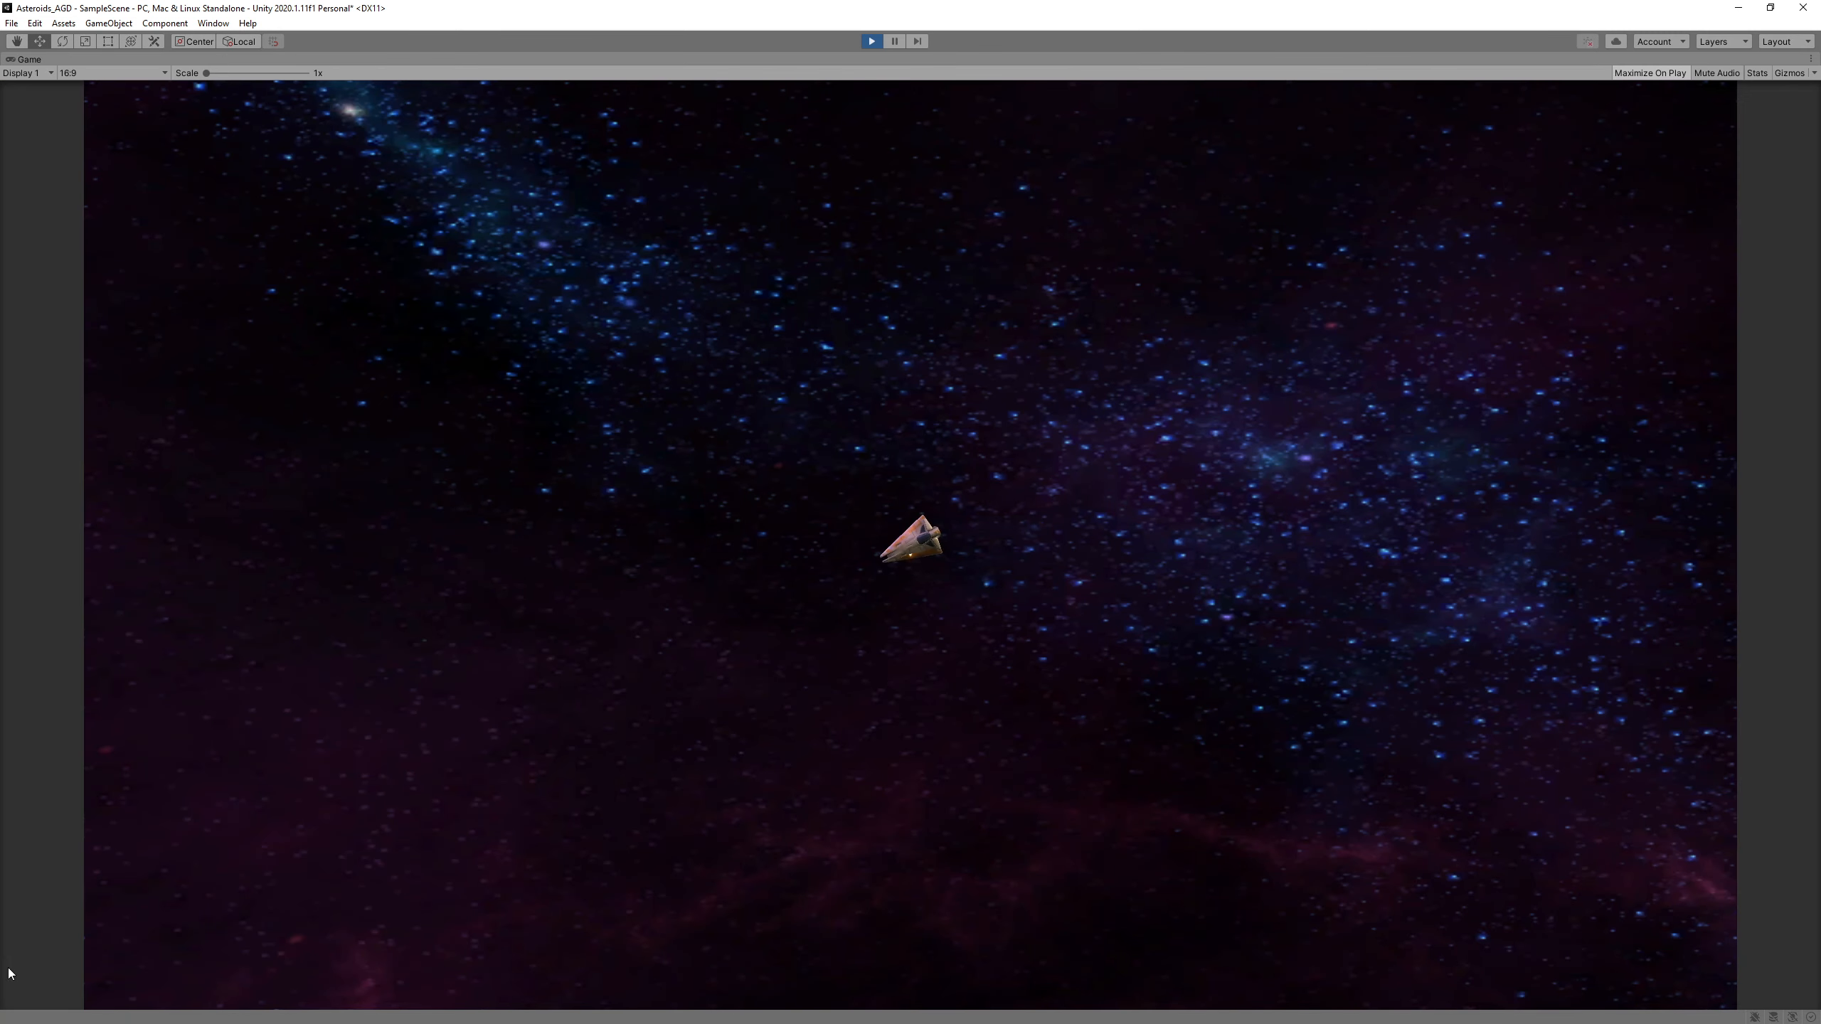
key("w")
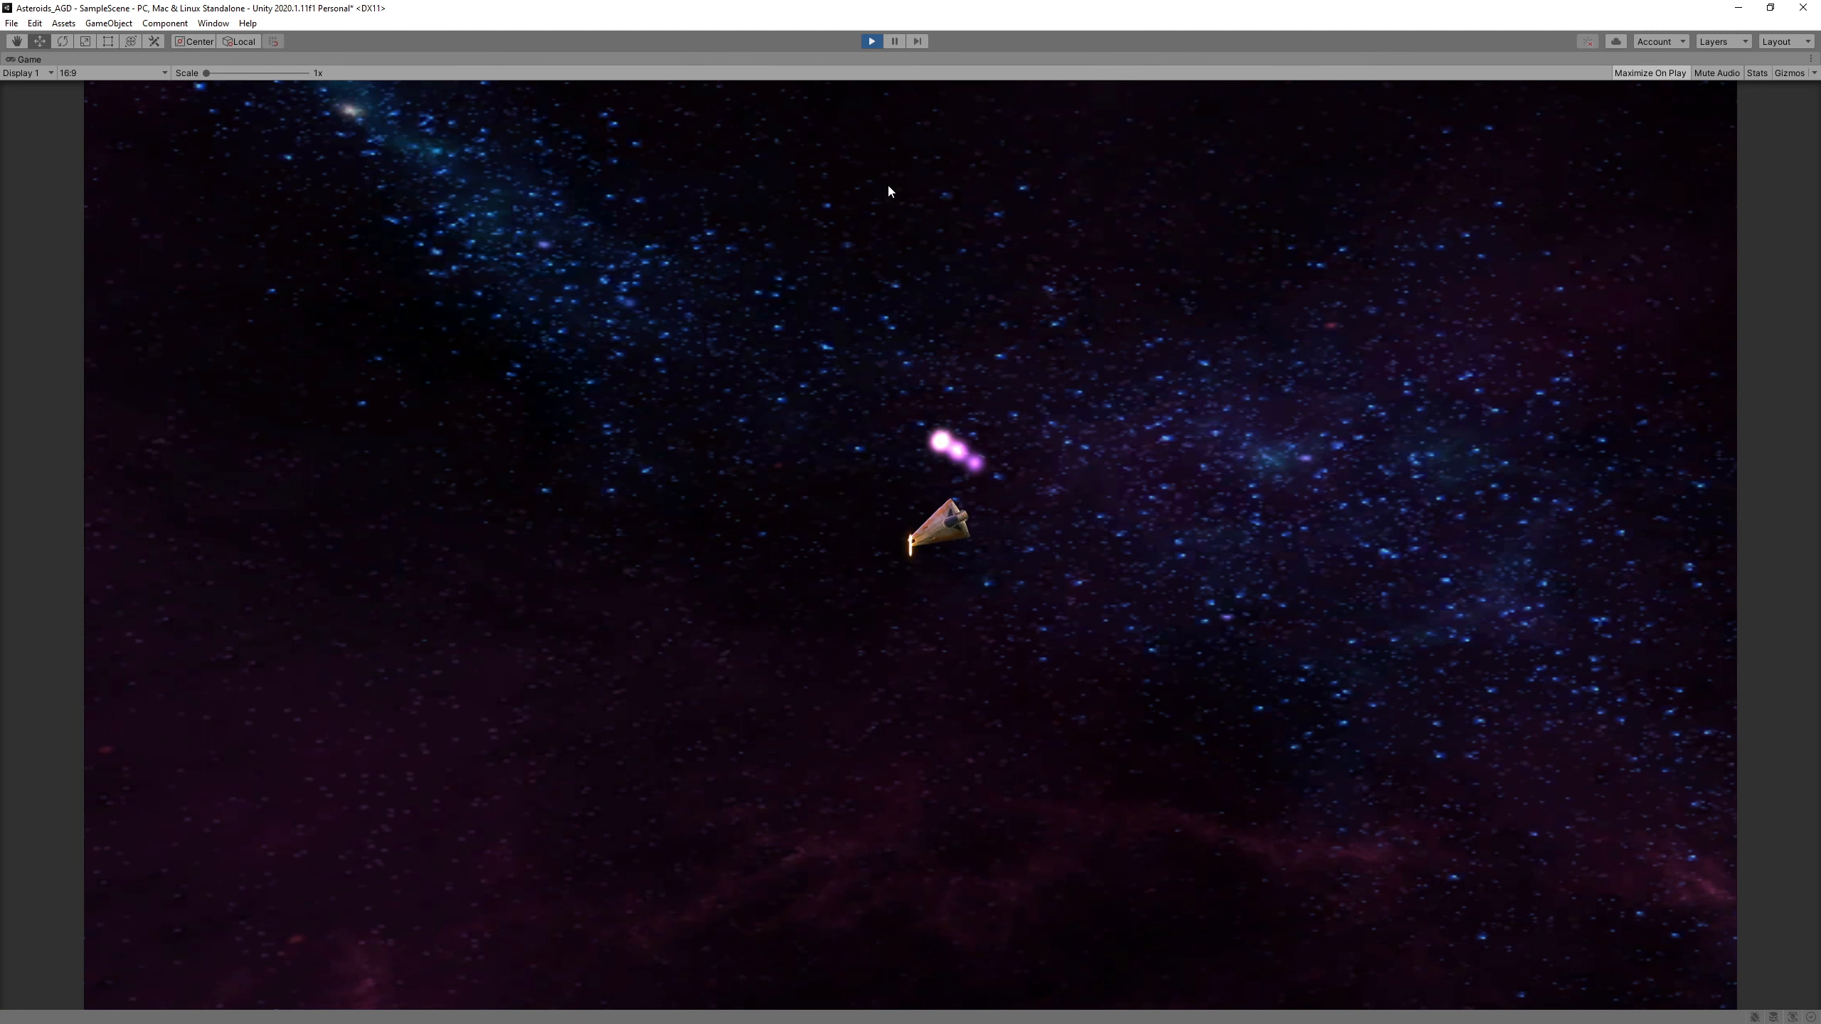
left_click(870, 42)
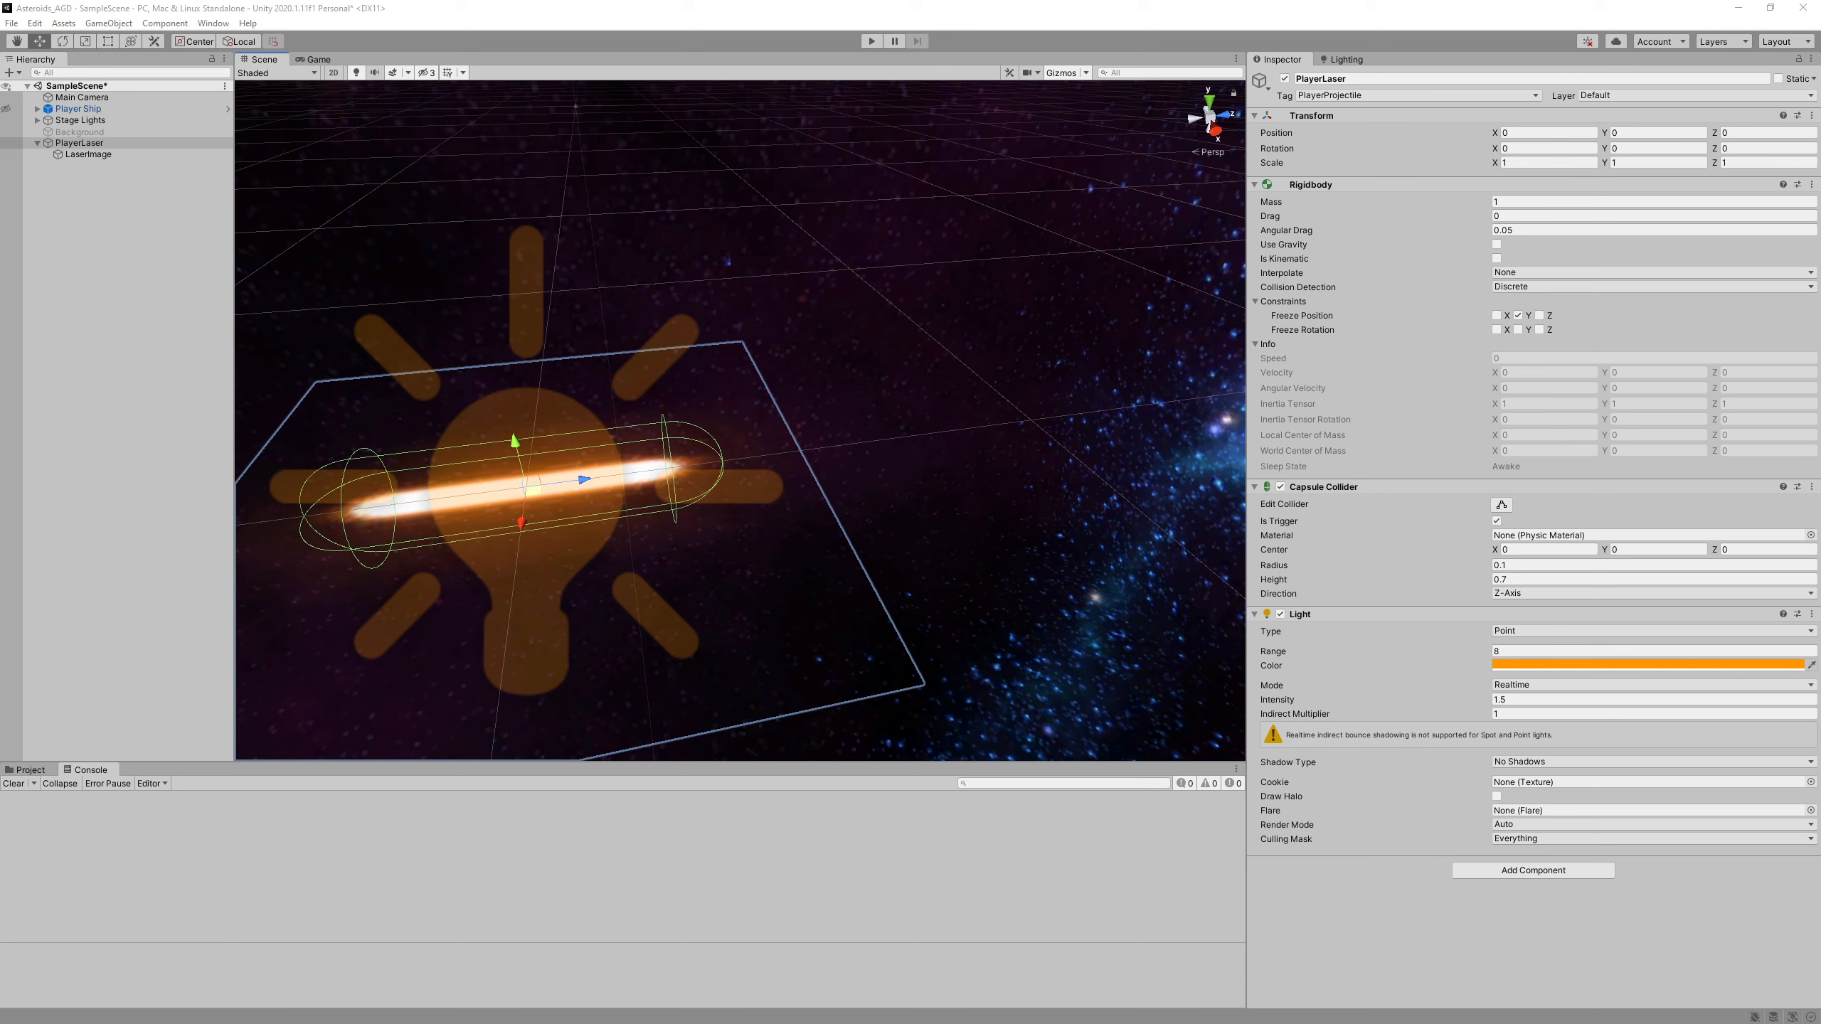
- Collapse the Materials folder in the project assets and create a folder named Weapons inside Scripts/Player
left_click(28, 771)
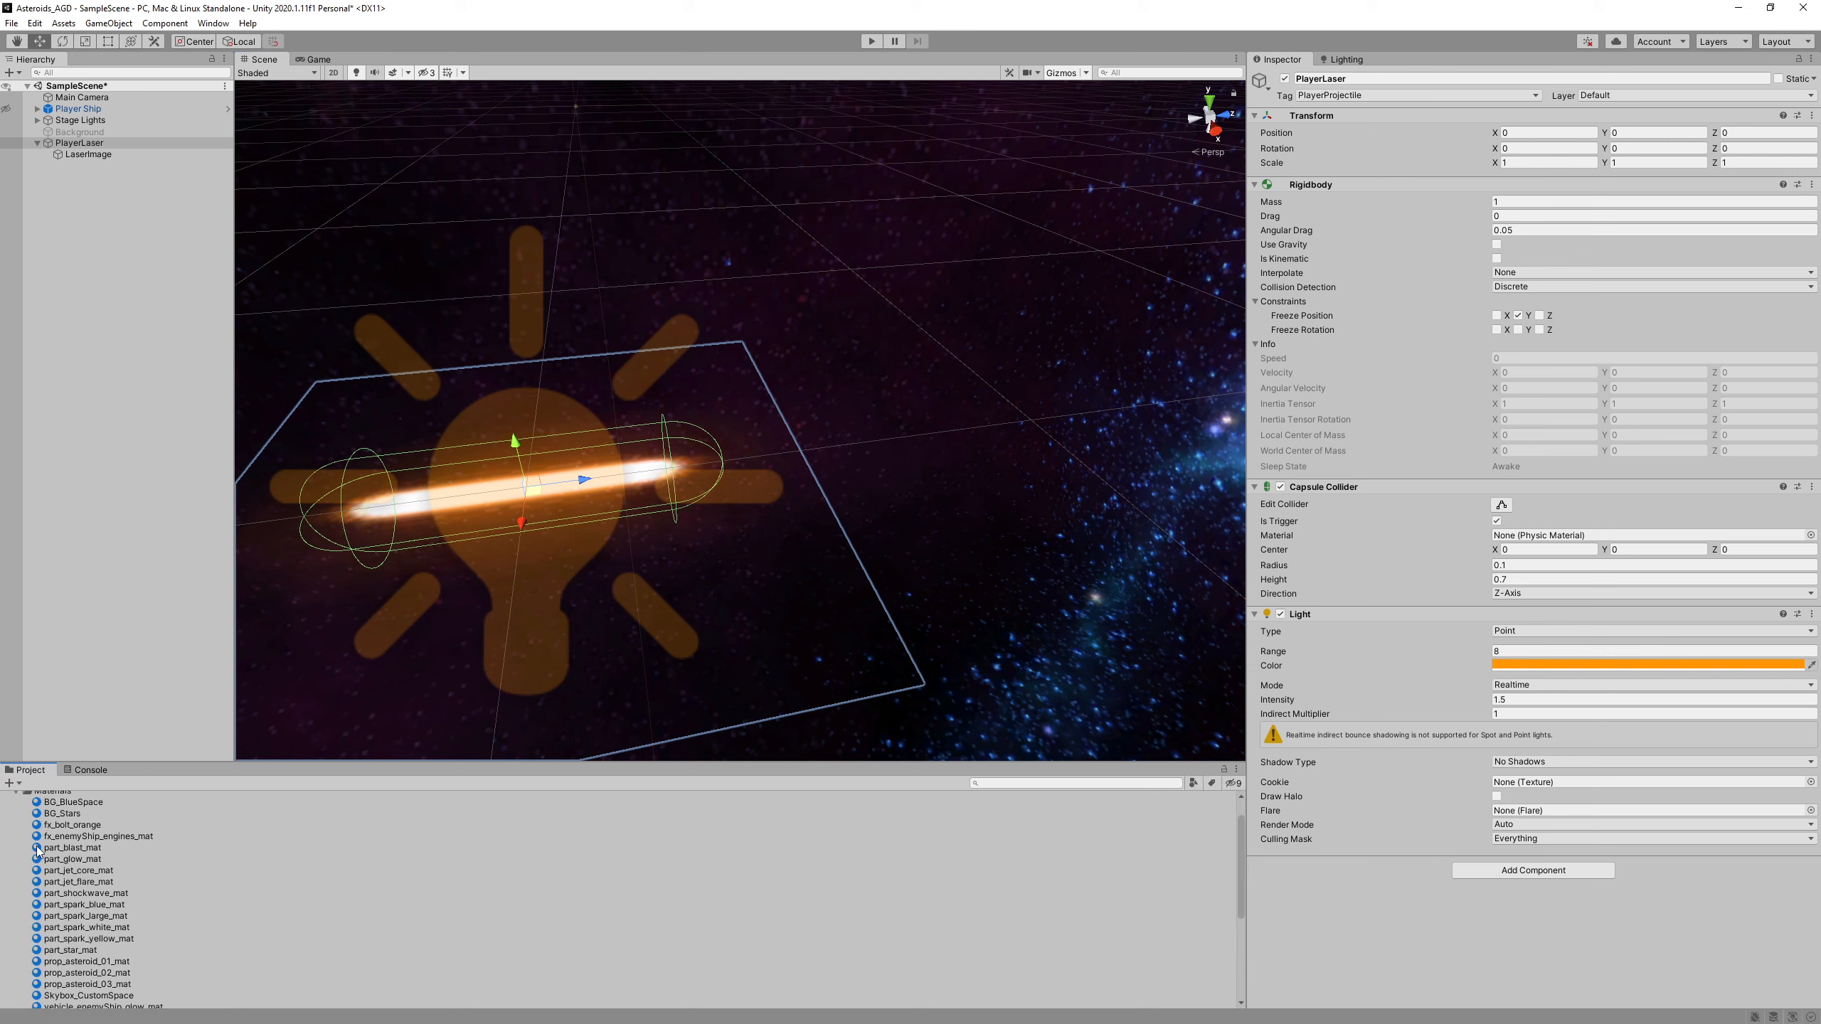
left_click(16, 791)
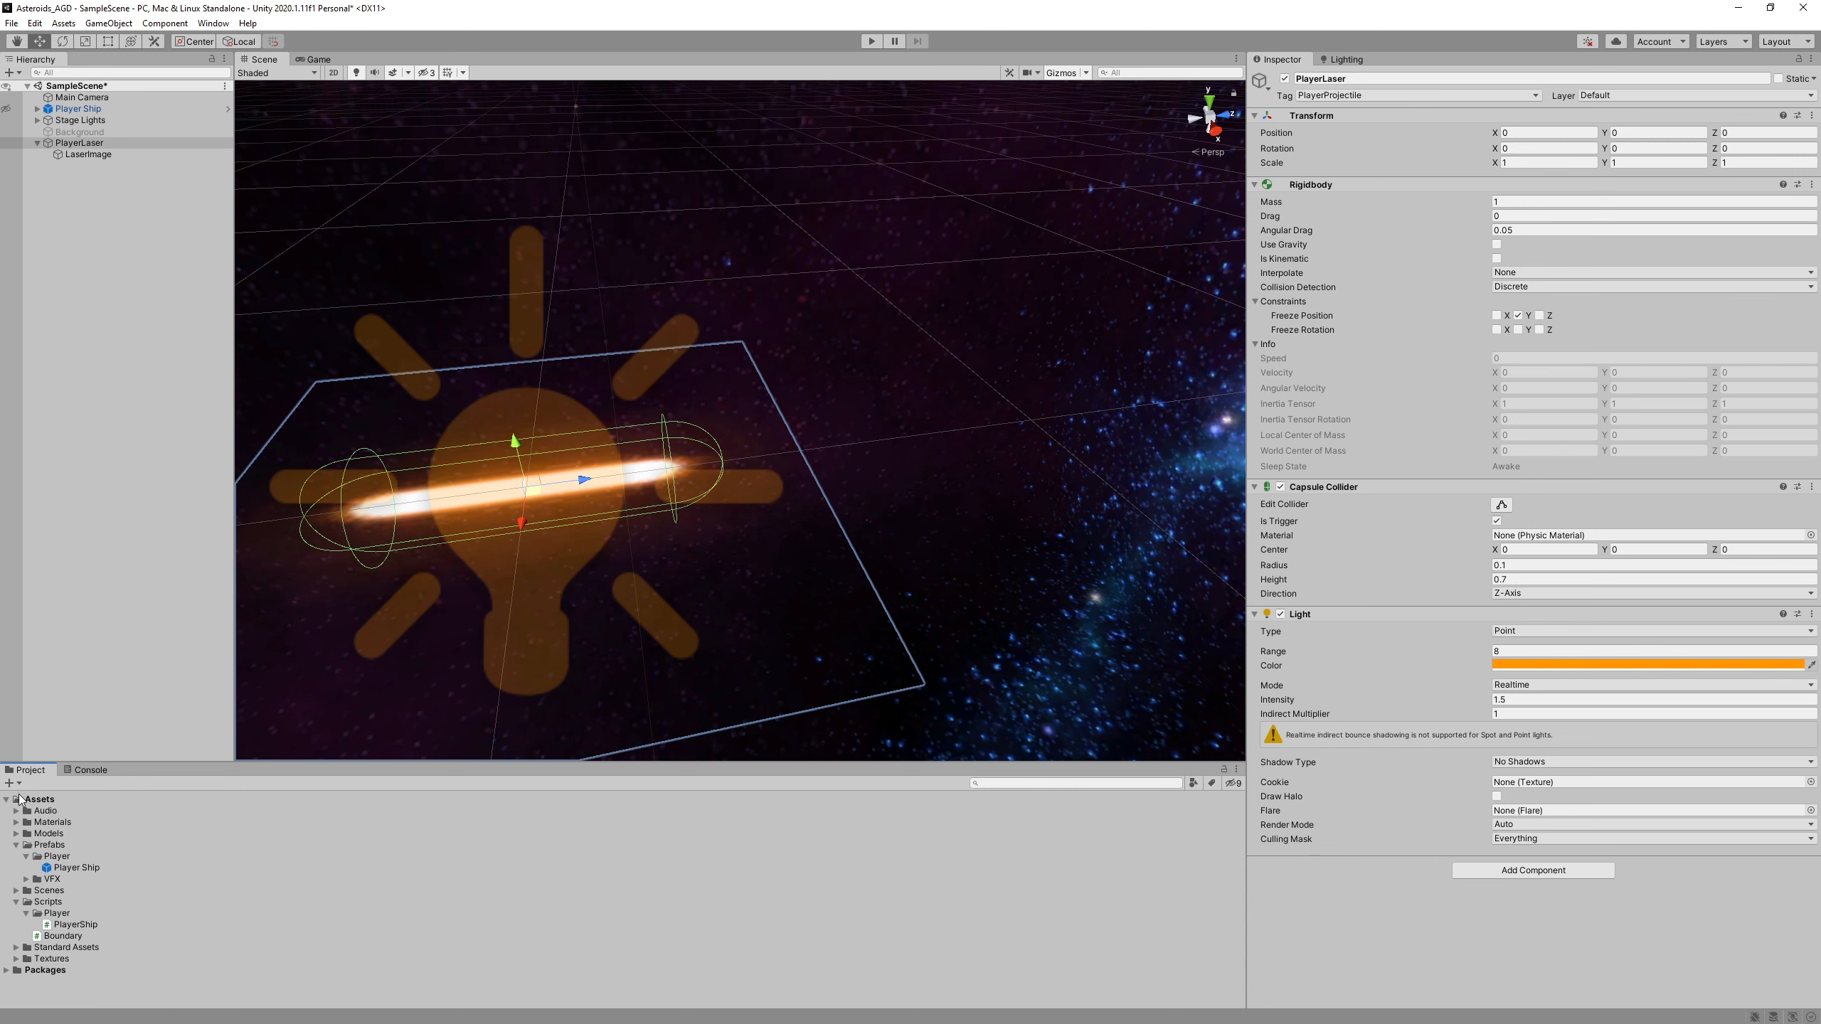
left_click(65, 914)
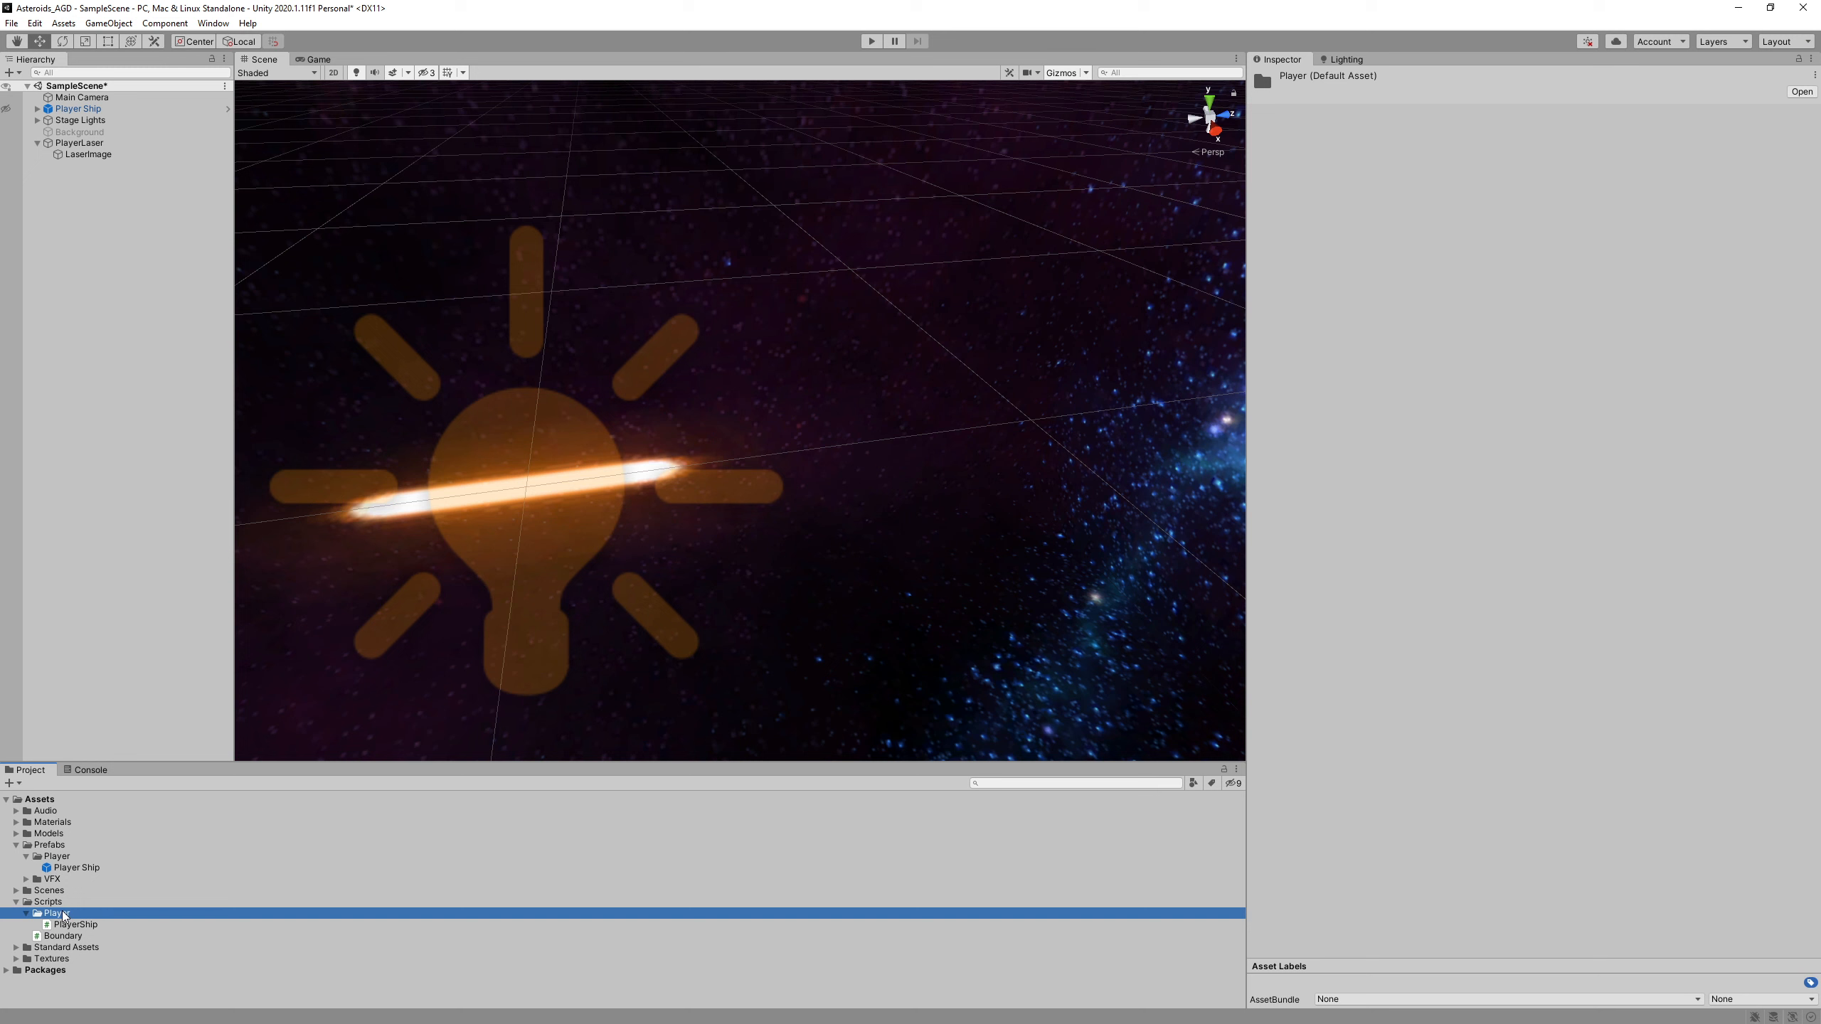
right_click(64, 914)
mouse_move(198, 528)
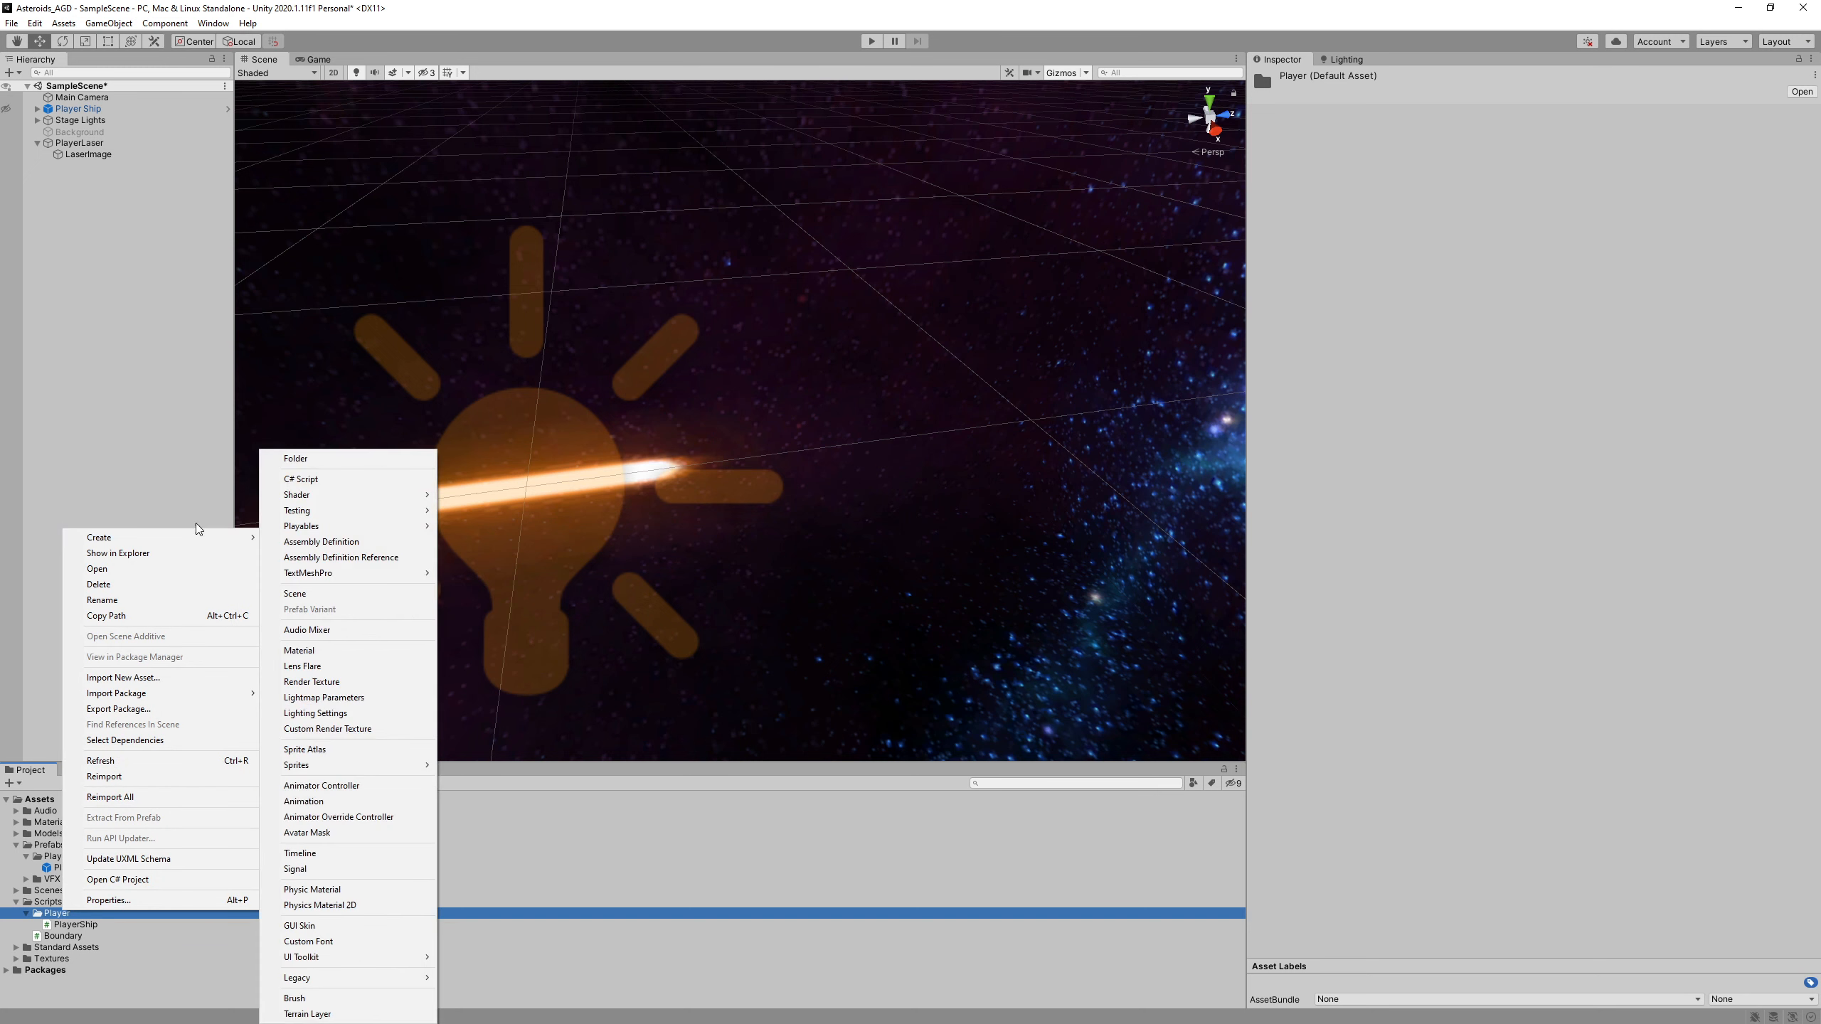
left_click(301, 465)
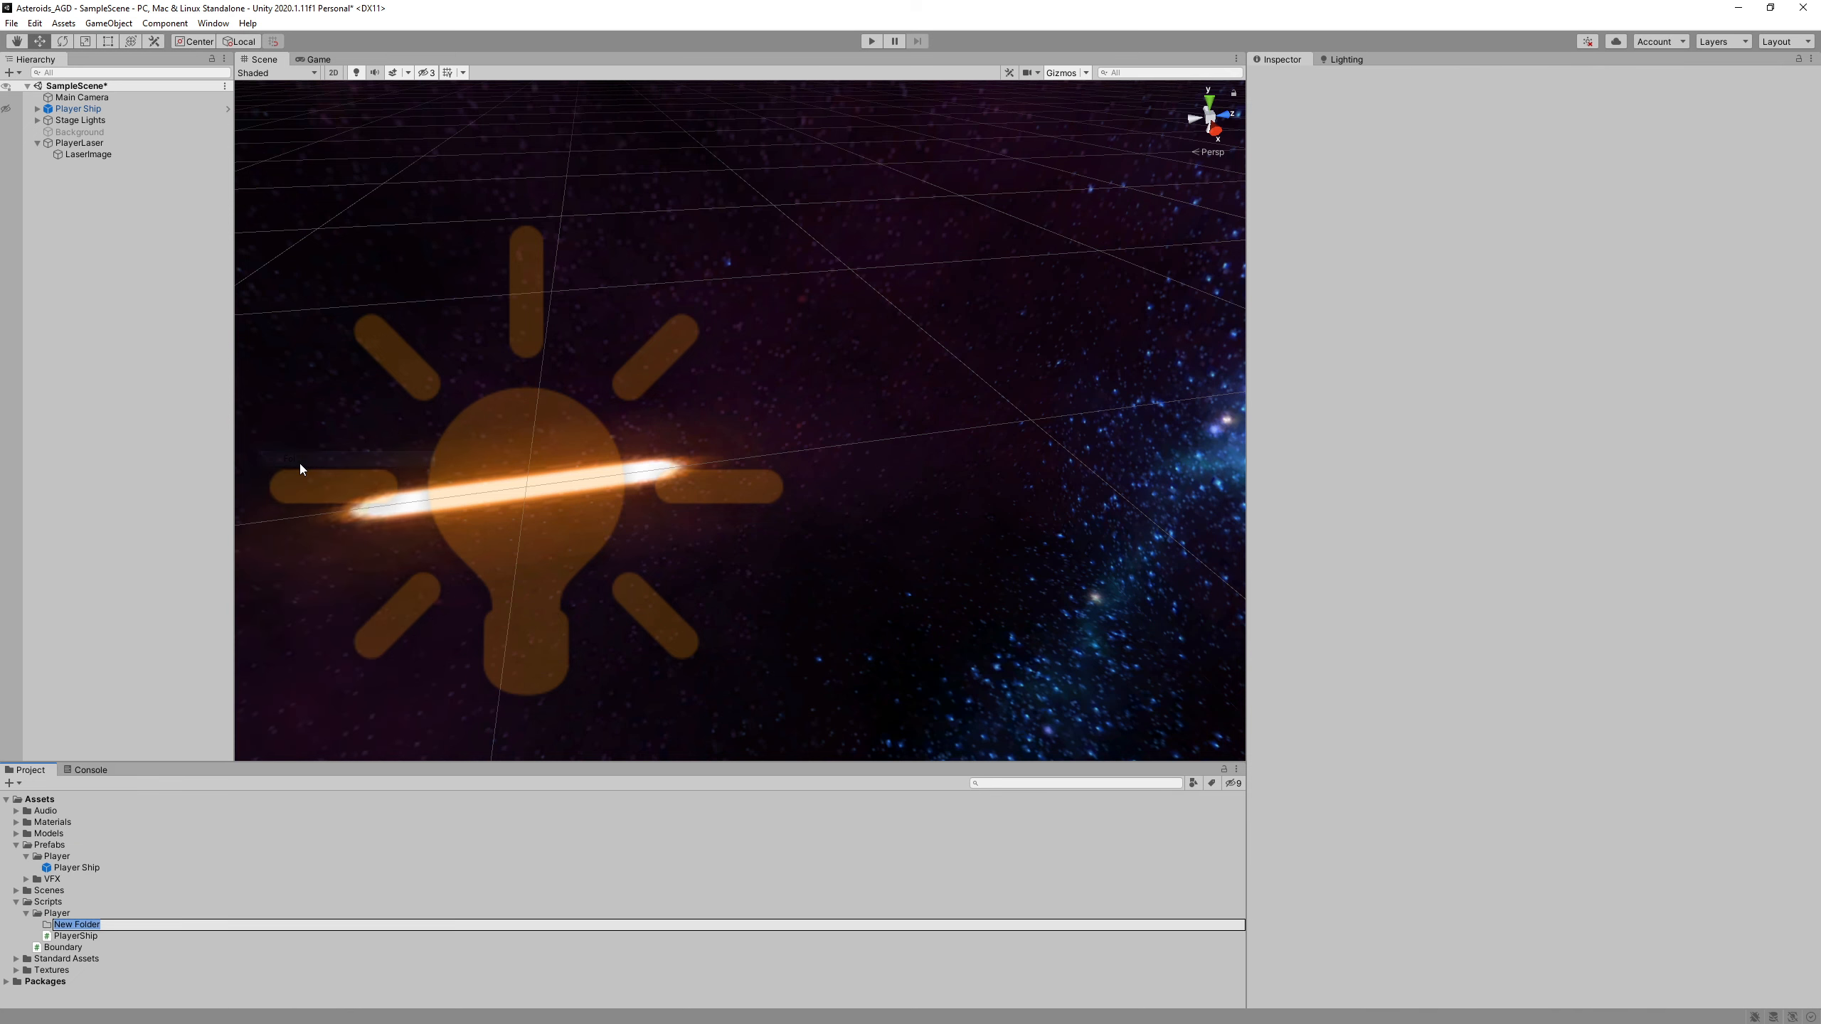
type("Weapons")
key("Return")
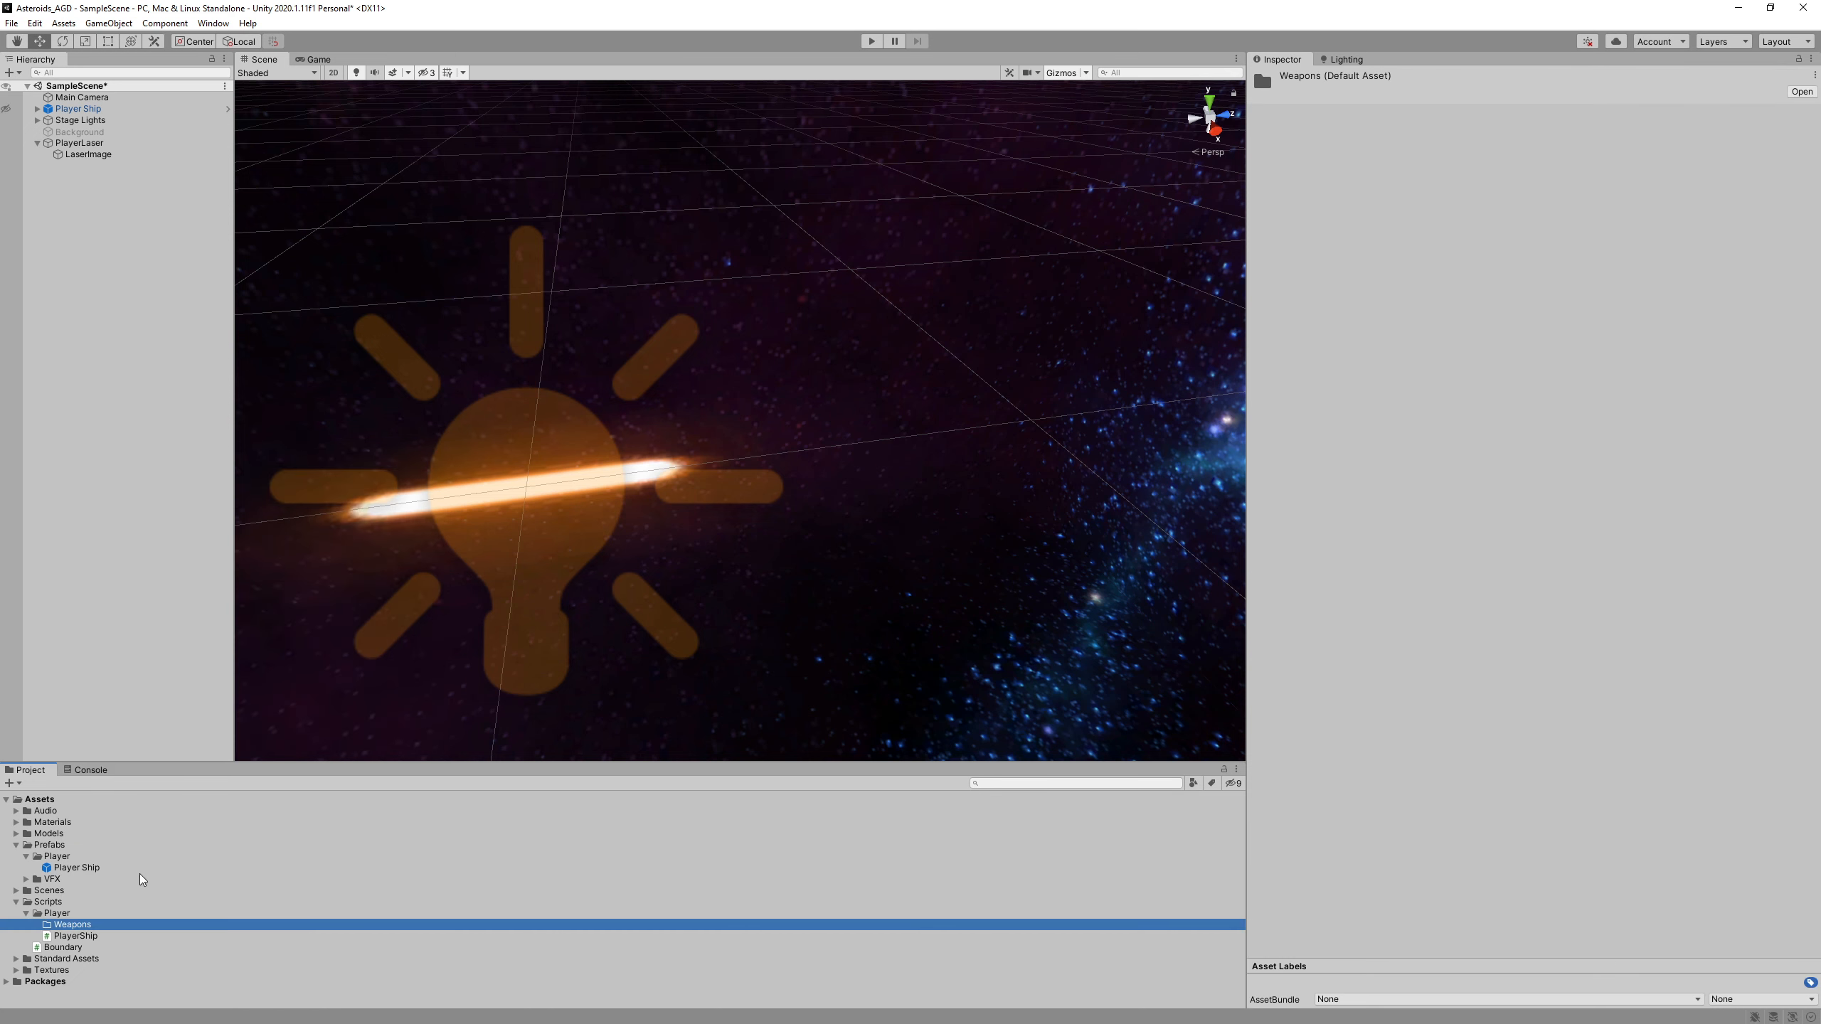
- Create a C# script named LaserBasic in the Weapons folder and open it for editing
right_click(71, 927)
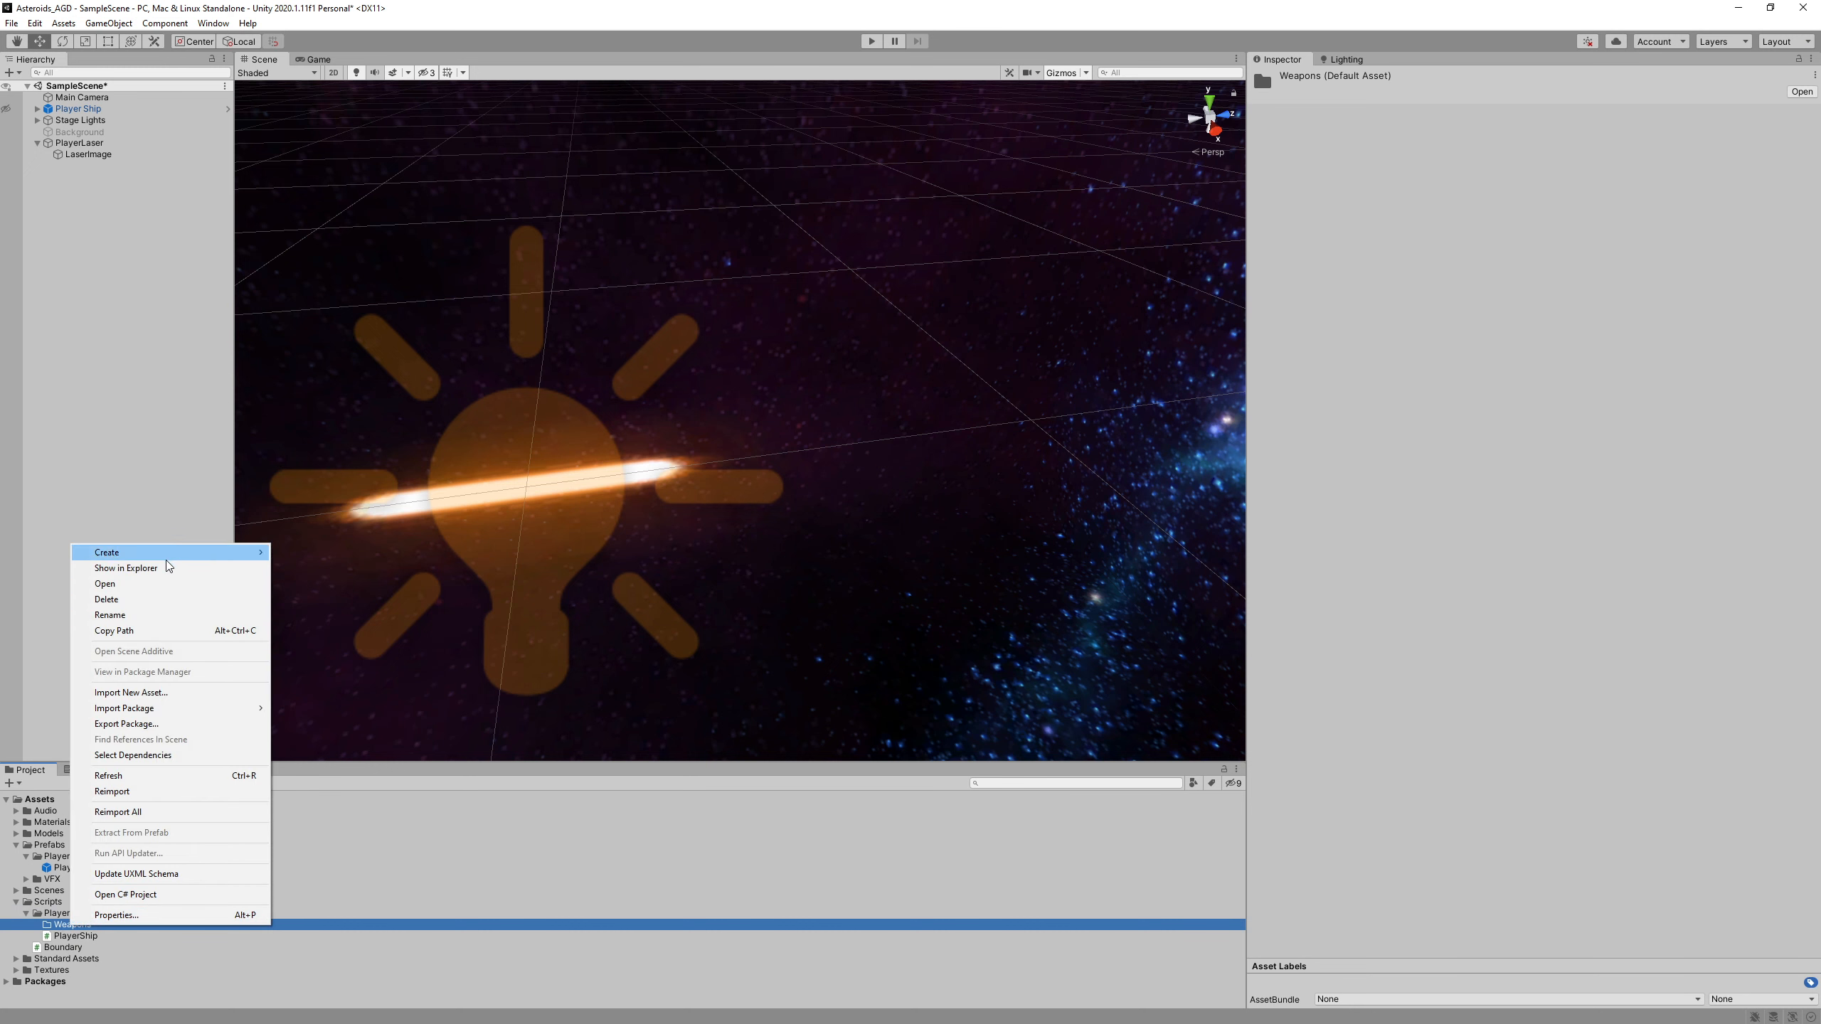
mouse_move(165, 561)
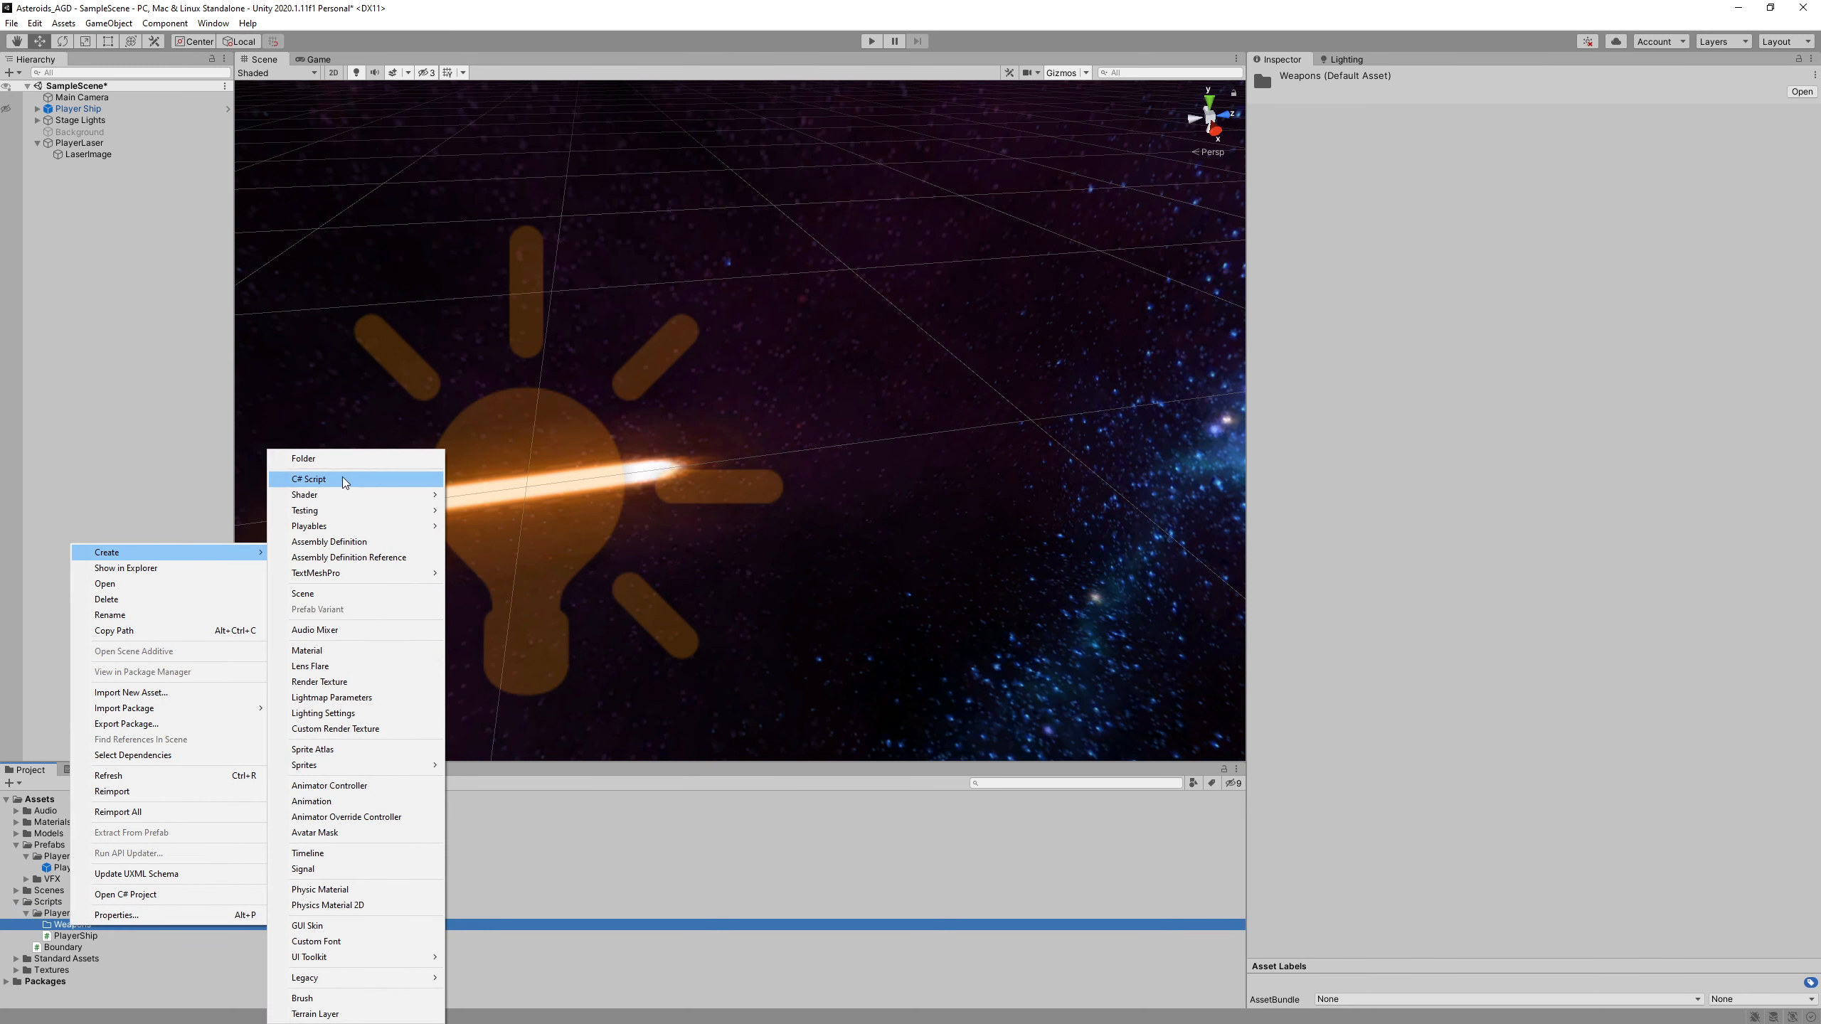
left_click(384, 479)
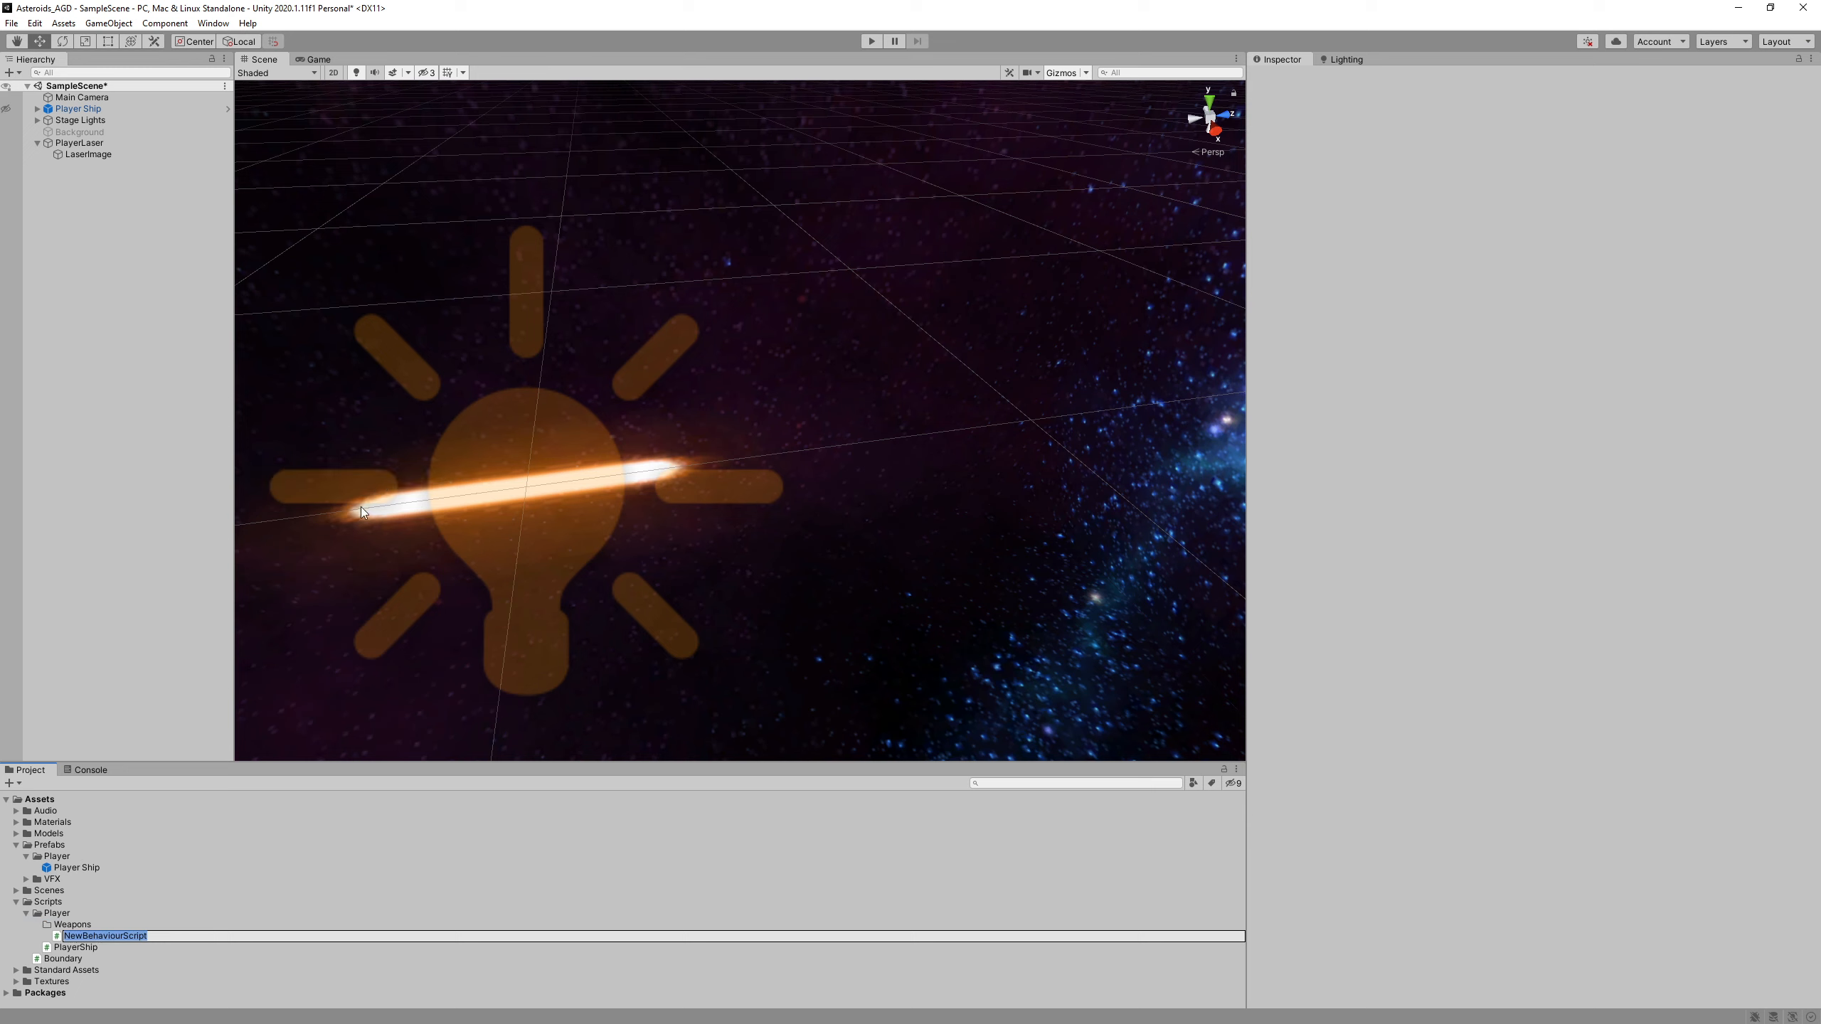
type("Pl")
type("aserBasic")
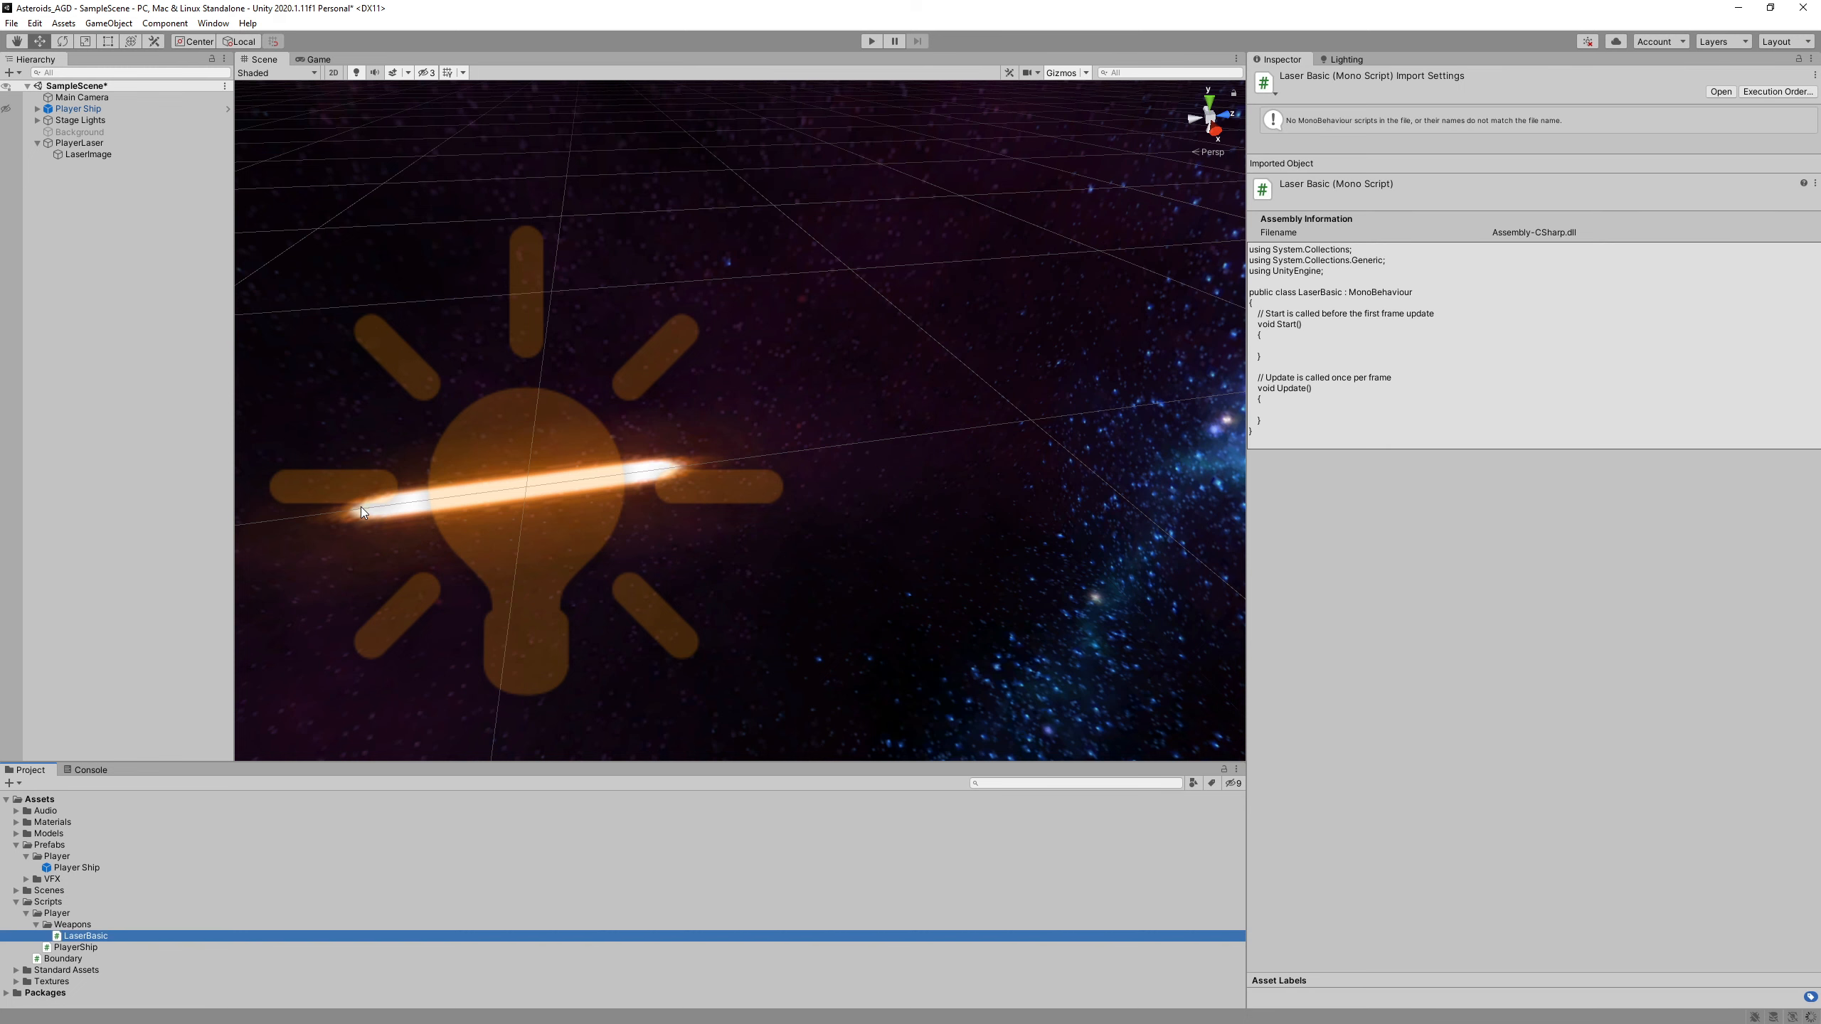
double_click(85, 935)
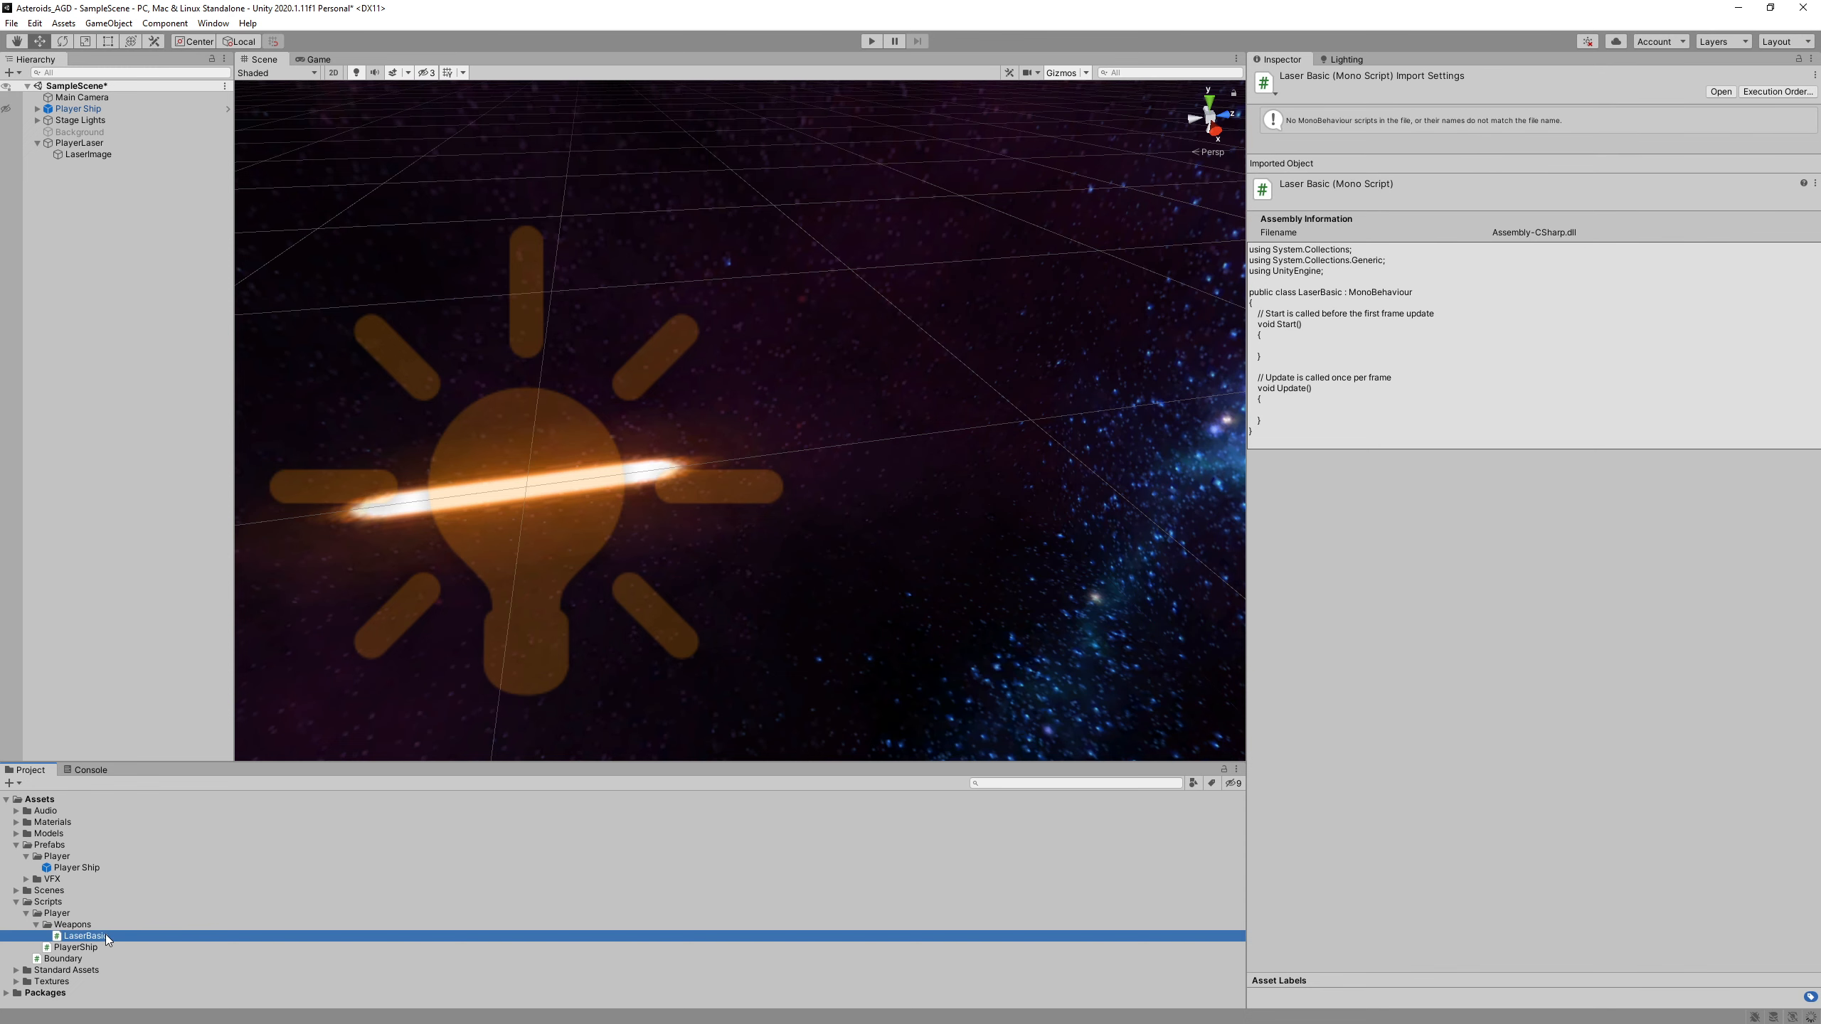